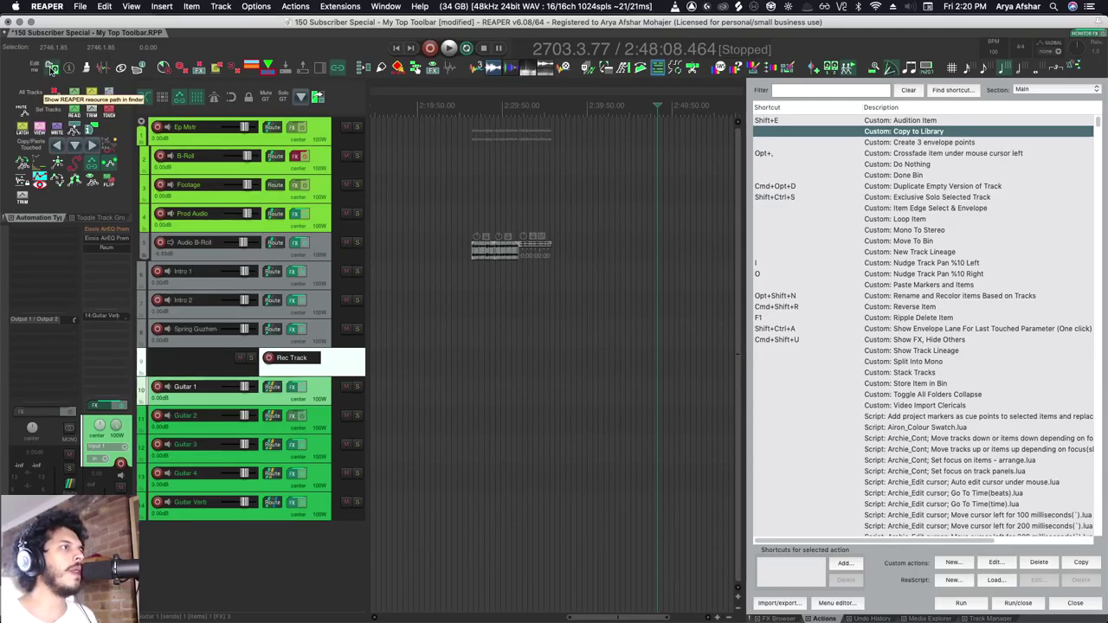
Step: Open the REAPER resource path folder in Finder and browse its contents, collapsing the expanded FXChains and Configurations folders
{"action": "left_click", "coordinate": [52, 69]}
{"action": "scroll", "coordinate": [238, 391], "scroll_direction": "down", "scroll_amount": 10}
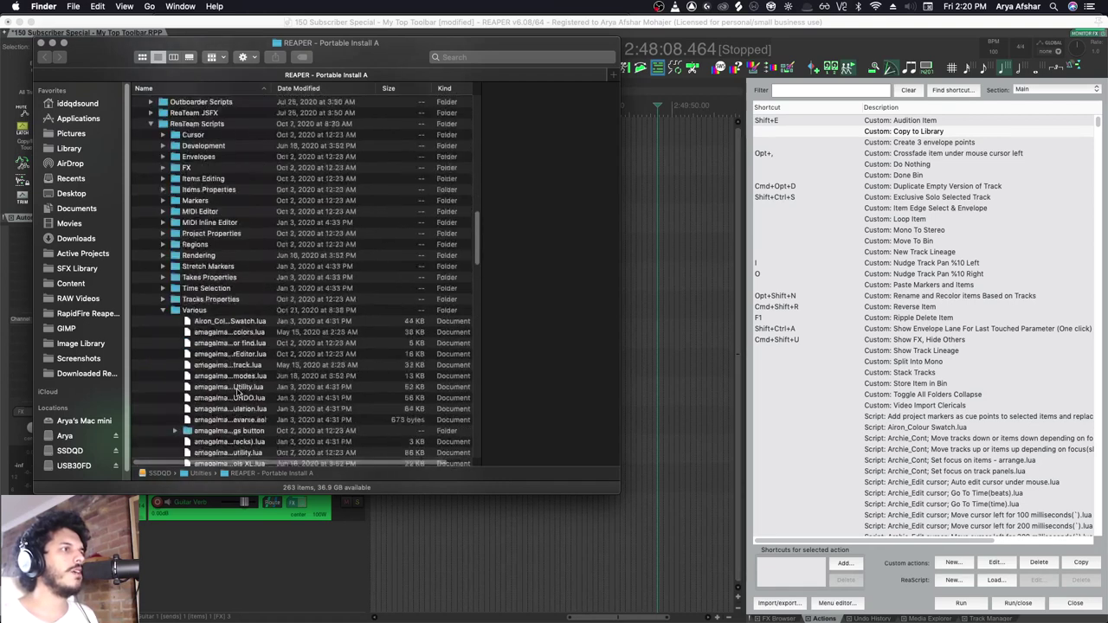
{"action": "scroll", "coordinate": [238, 391], "scroll_direction": "up", "scroll_amount": 10}
{"action": "left_click", "coordinate": [138, 211]}
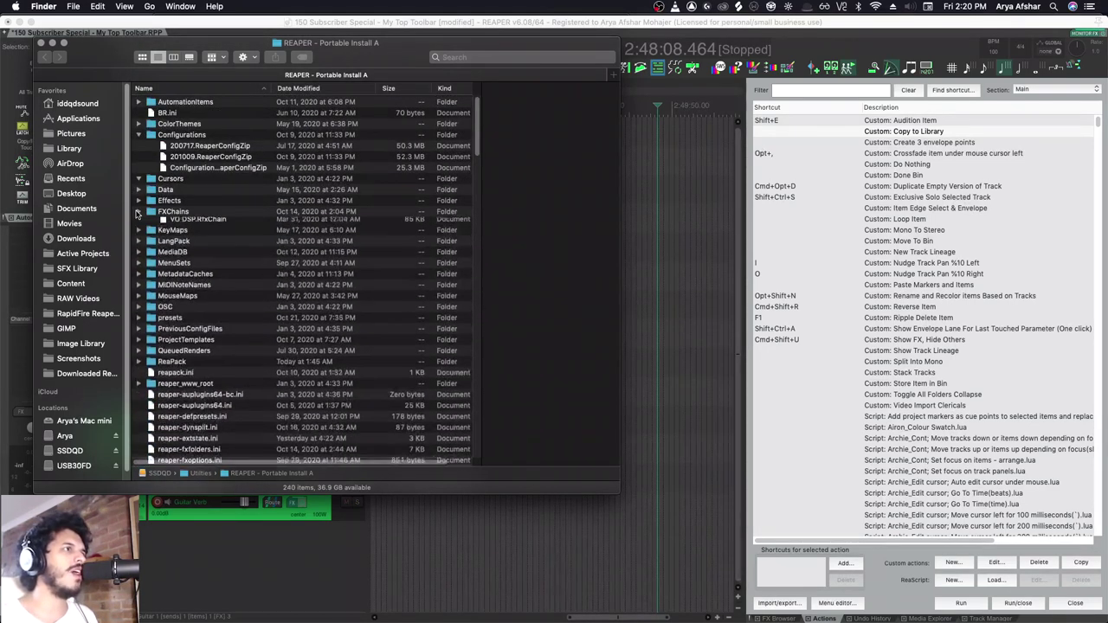
{"action": "left_click", "coordinate": [138, 213]}
{"action": "left_click", "coordinate": [139, 135]}
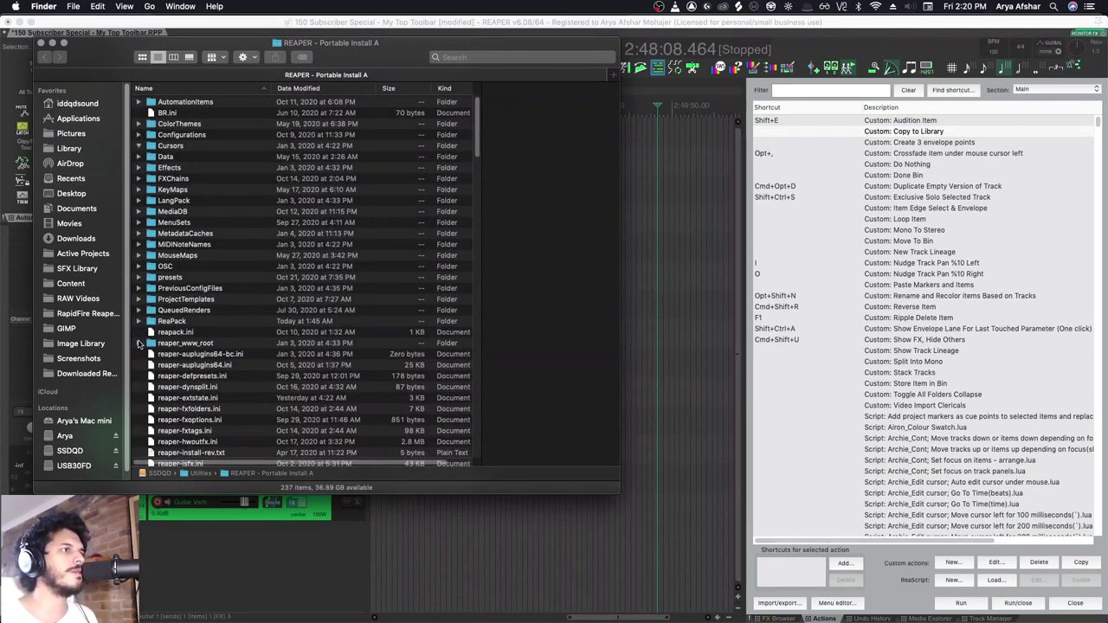
{"action": "scroll", "coordinate": [198, 338], "scroll_direction": "down", "scroll_amount": 15}
{"action": "scroll", "coordinate": [198, 332], "scroll_direction": "down", "scroll_amount": 5}
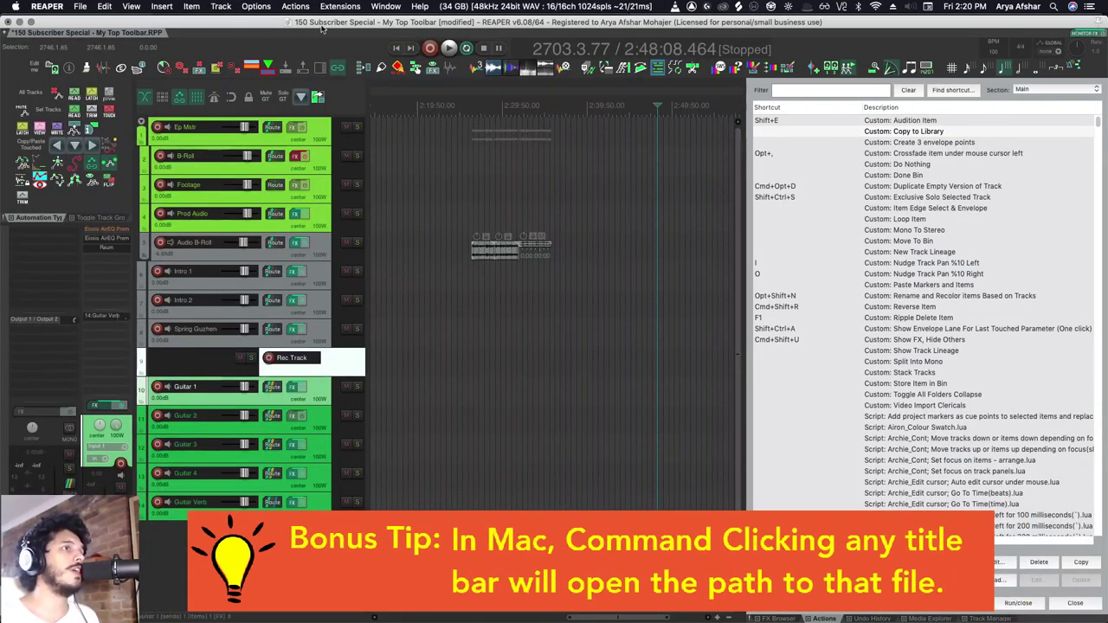
Step: Show the folder path of the 150 Subscriber Special project file from its window title
{"action": "left_click", "coordinate": [322, 25], "text": "super"}
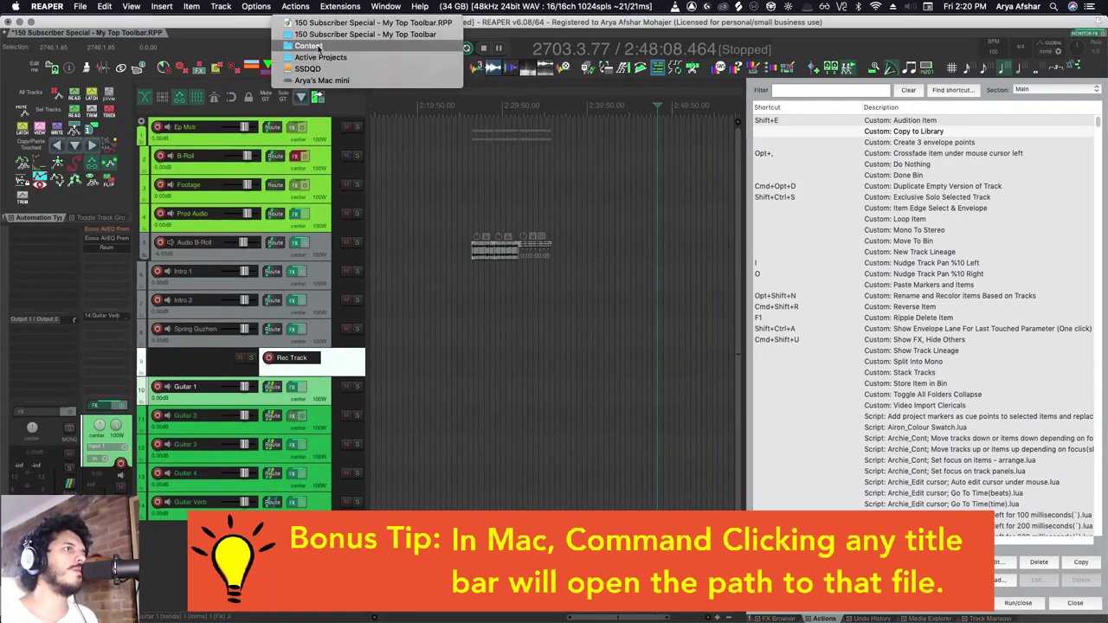
{"action": "left_click", "coordinate": [236, 26]}
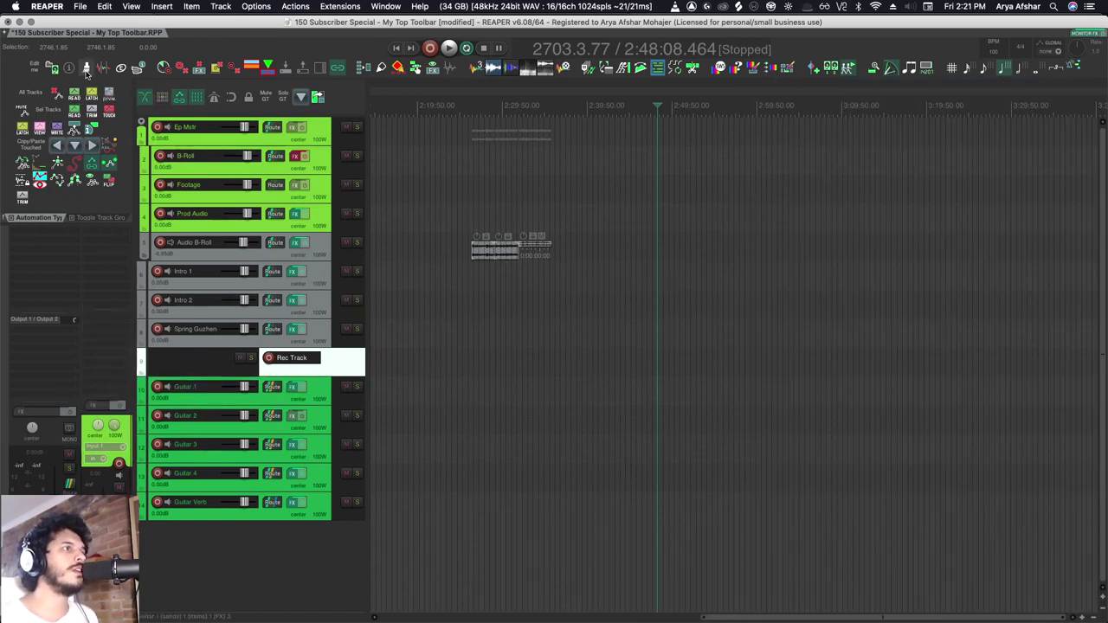
{"action": "left_click", "coordinate": [80, 6]}
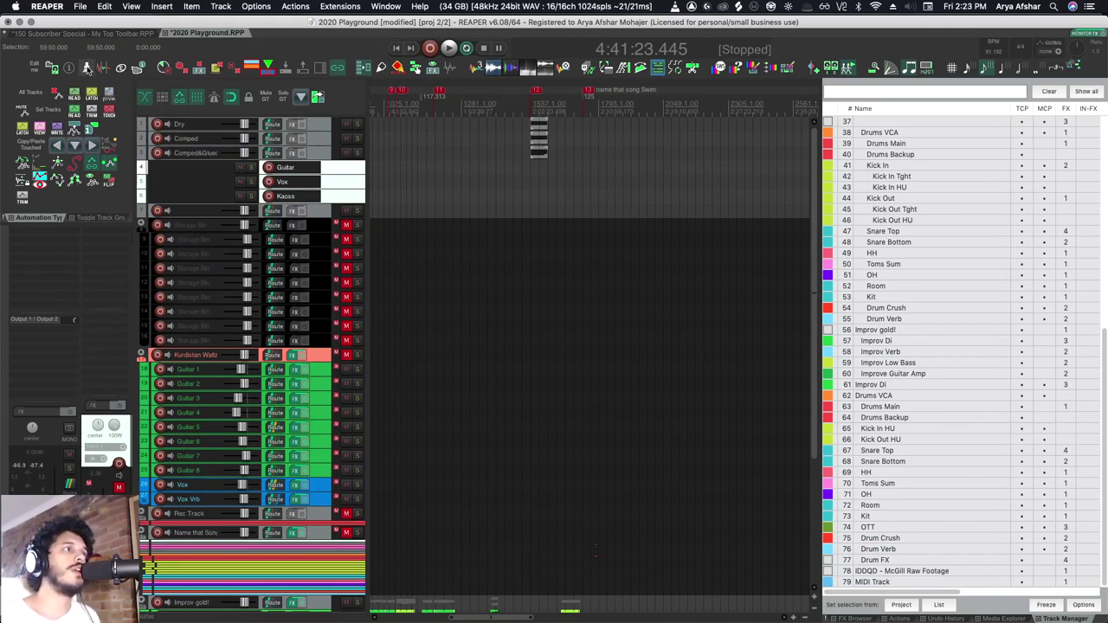
Step: Review the unused media files of the 2020 Playground project in Project Directory Cleanup, leaving them in place
{"action": "left_click", "coordinate": [87, 67]}
{"action": "scroll", "coordinate": [470, 222], "scroll_direction": "down", "scroll_amount": 5}
{"action": "scroll", "coordinate": [470, 223], "scroll_direction": "up", "scroll_amount": 5}
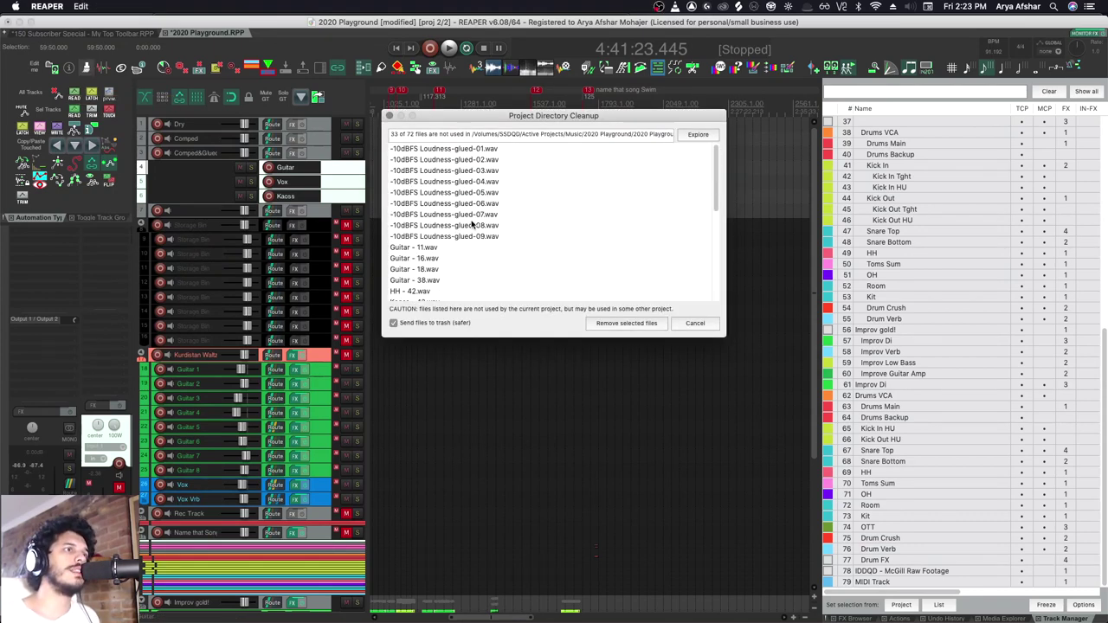
{"action": "scroll", "coordinate": [470, 223], "scroll_direction": "down", "scroll_amount": 5}
{"action": "scroll", "coordinate": [470, 222], "scroll_direction": "up", "scroll_amount": 5}
{"action": "scroll", "coordinate": [470, 222], "scroll_direction": "down", "scroll_amount": 5}
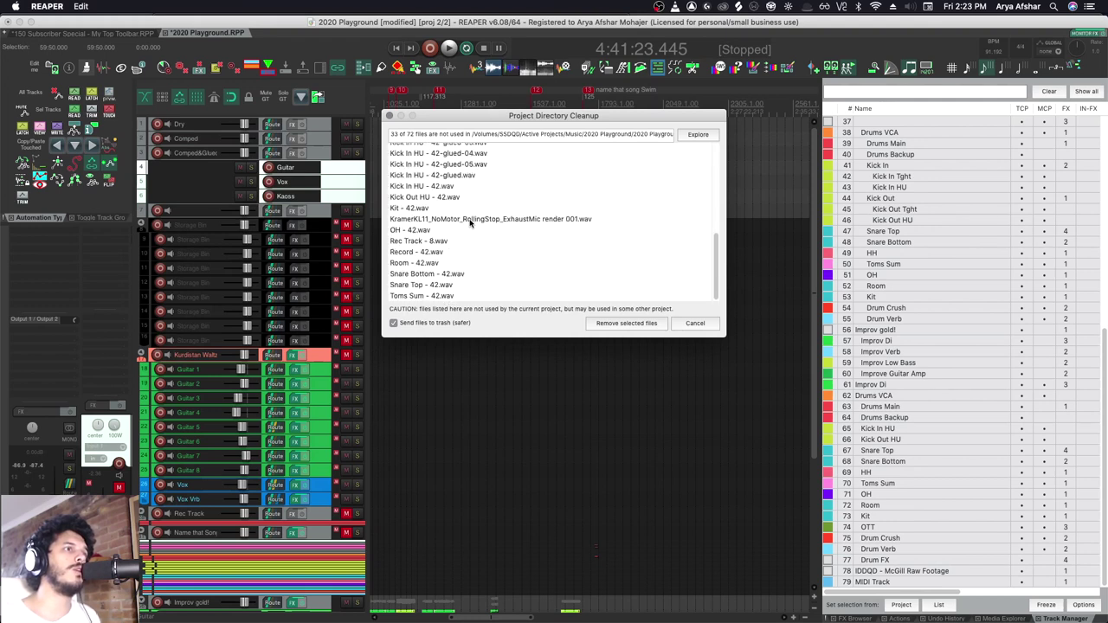
{"action": "left_click", "coordinate": [390, 117]}
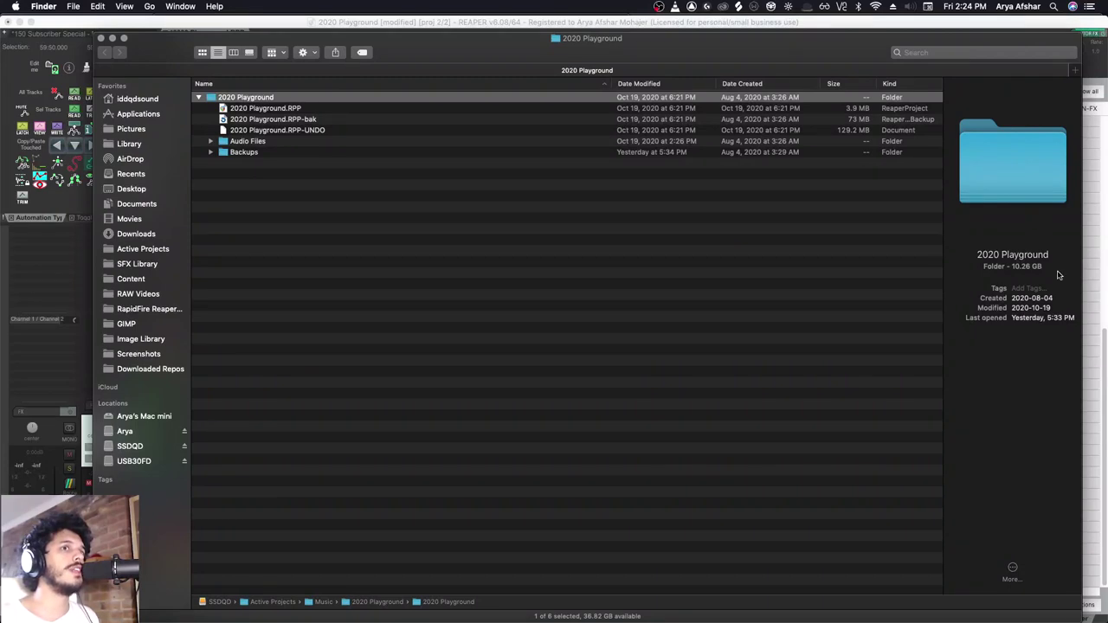
Step: Remove all unused media files listed in Project Directory Cleanup from the 2020 Playground project folder, sending them to the trash
{"action": "left_click", "coordinate": [458, 23]}
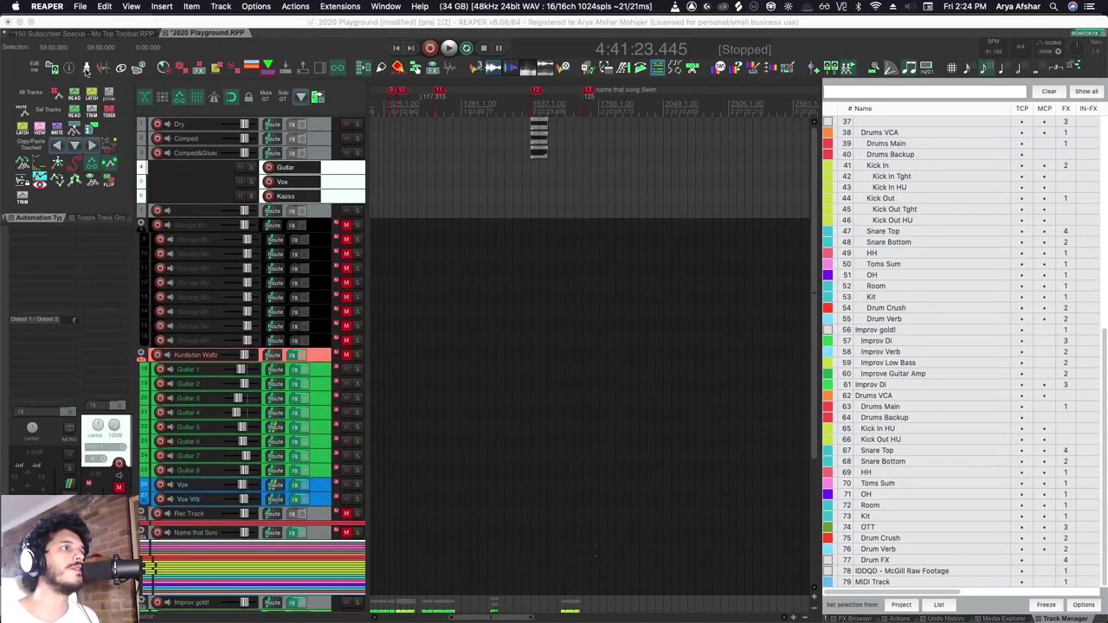
{"action": "left_click", "coordinate": [52, 68]}
{"action": "left_click", "coordinate": [440, 149]}
{"action": "key", "text": "super+a"}
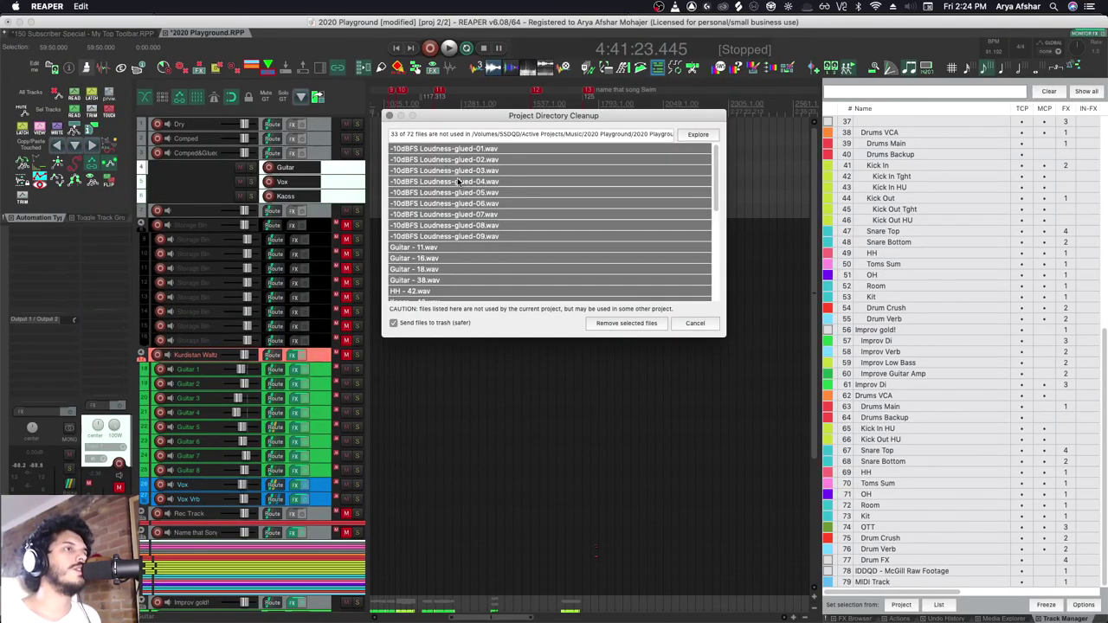
{"action": "scroll", "coordinate": [485, 180], "scroll_direction": "down", "scroll_amount": 10}
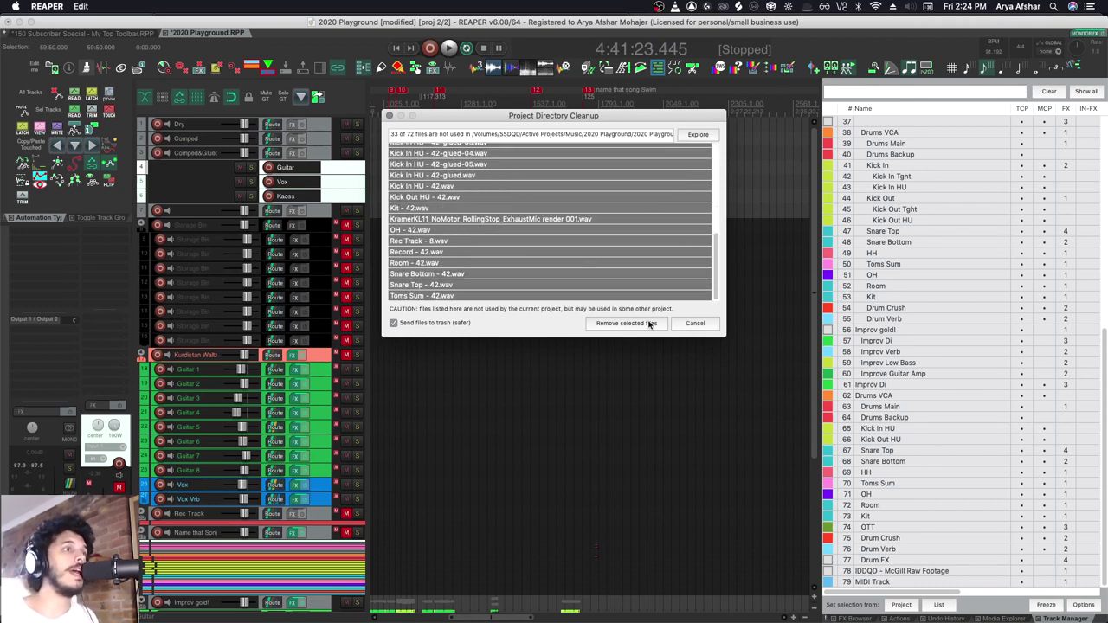
{"action": "scroll", "coordinate": [559, 272], "scroll_direction": "up", "scroll_amount": 10}
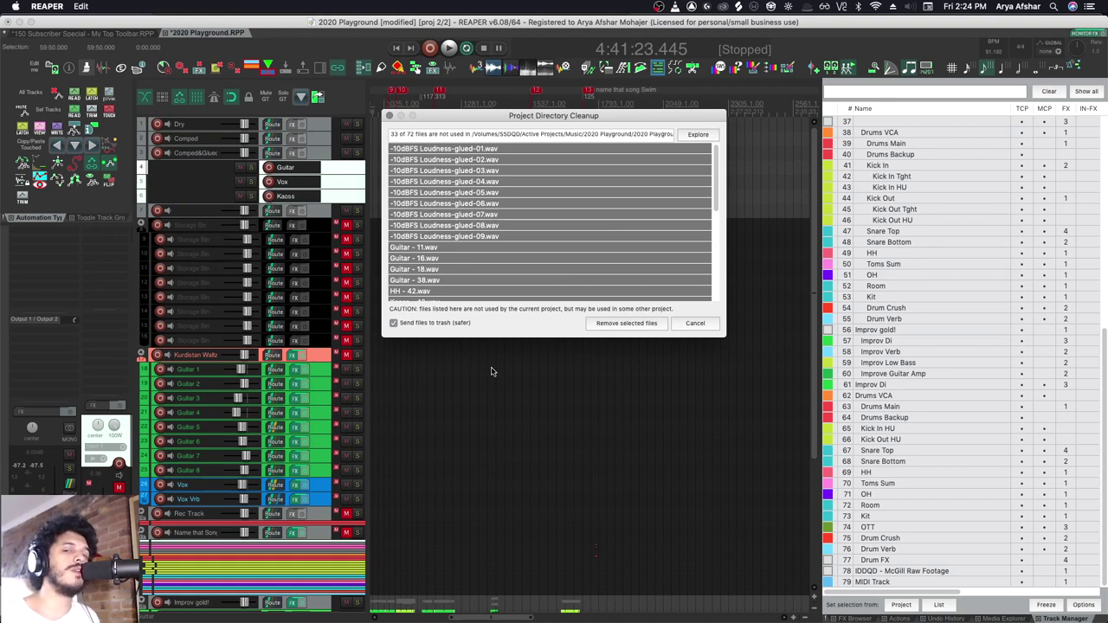
{"action": "scroll", "coordinate": [534, 167], "scroll_direction": "down", "scroll_amount": 5}
{"action": "scroll", "coordinate": [496, 206], "scroll_direction": "up", "scroll_amount": 5}
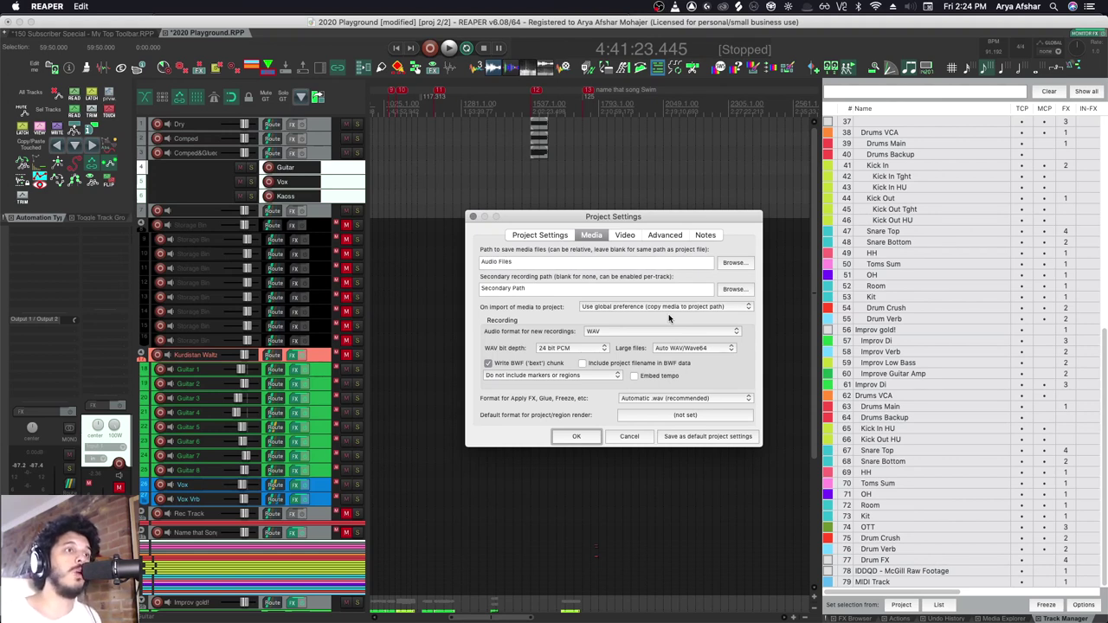
{"action": "left_click", "coordinate": [473, 218]}
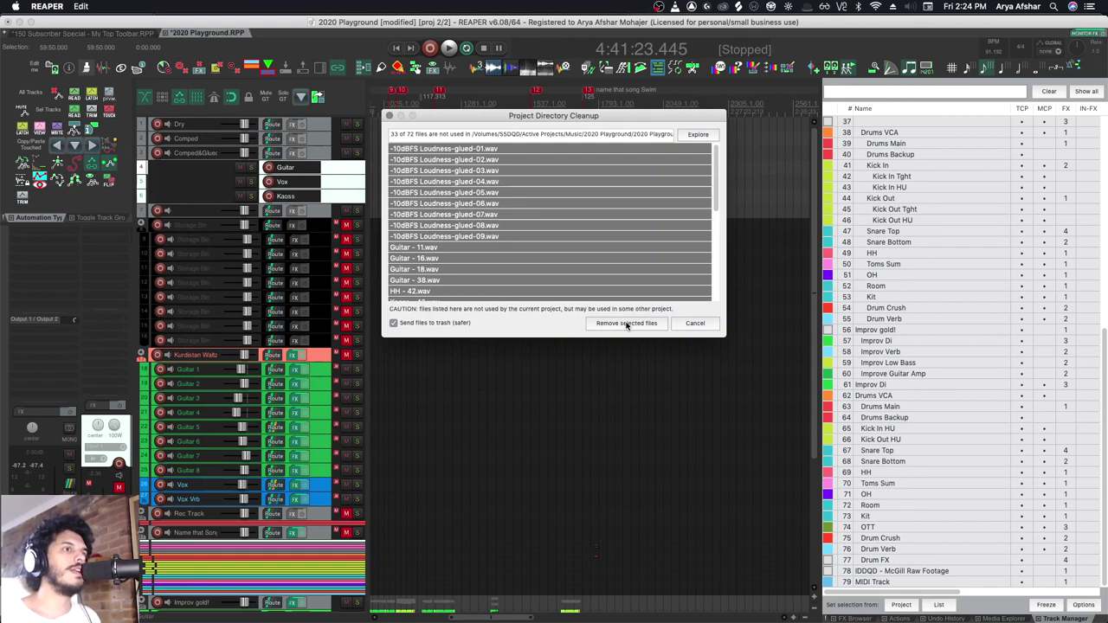
{"action": "left_click", "coordinate": [626, 323]}
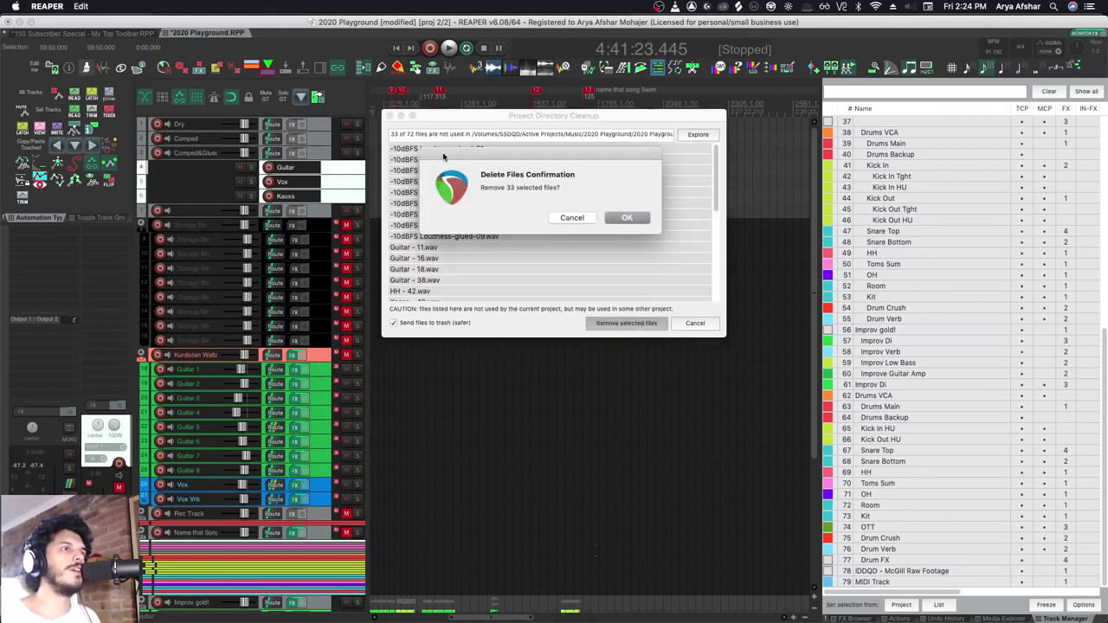
{"action": "left_click", "coordinate": [627, 217]}
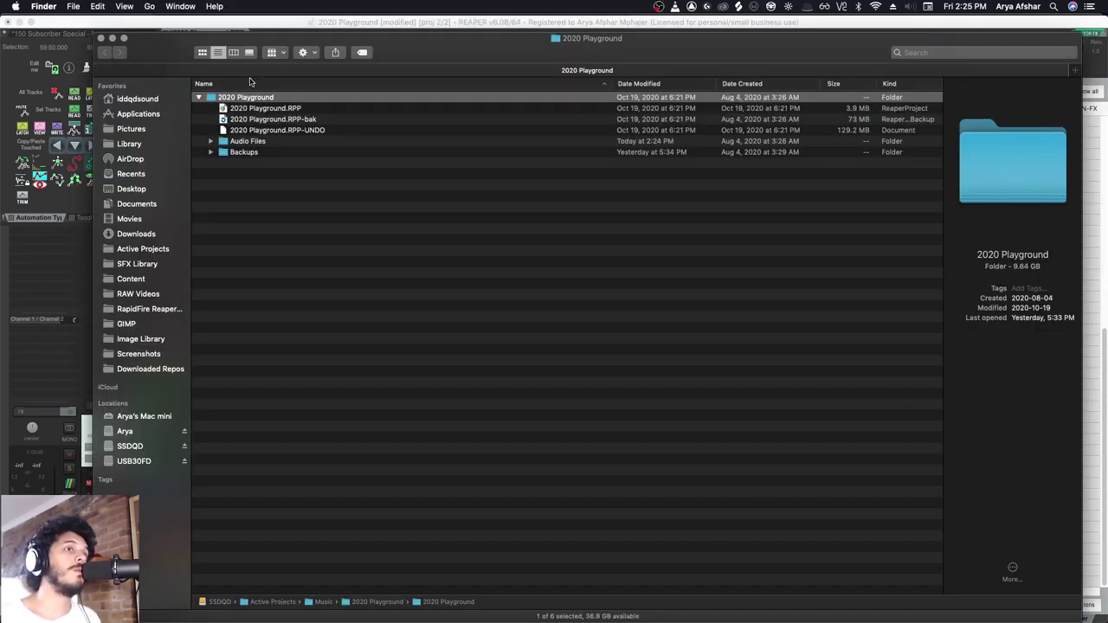
{"action": "left_click", "coordinate": [103, 39]}
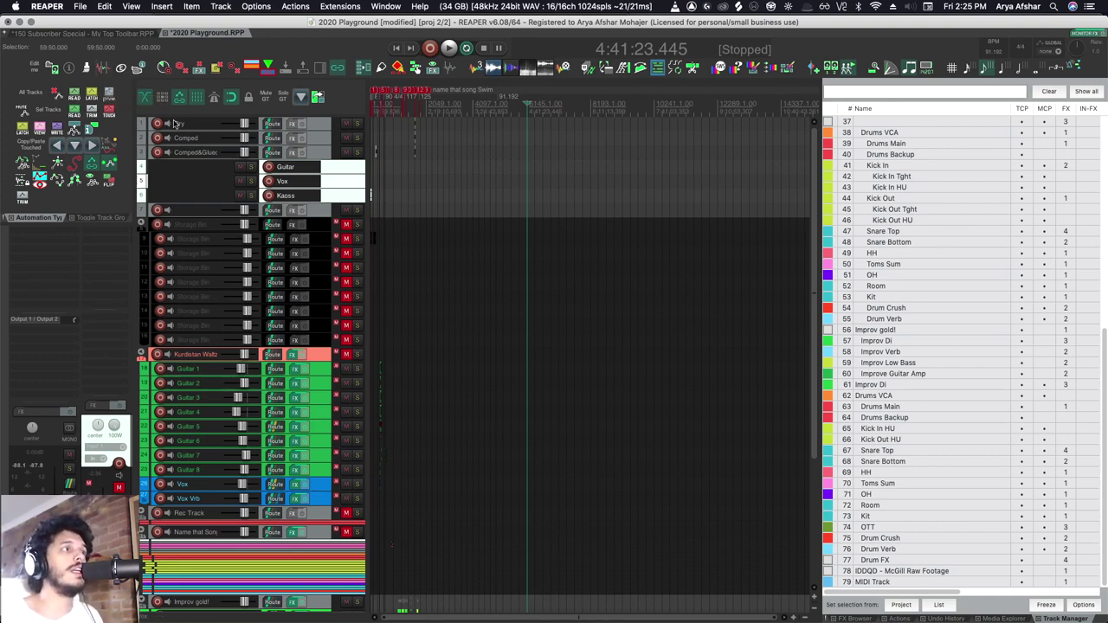
Step: Run the custom Video Import Clericals action to view its Search & Replace dialog, and dismiss it
{"action": "left_click", "coordinate": [80, 7]}
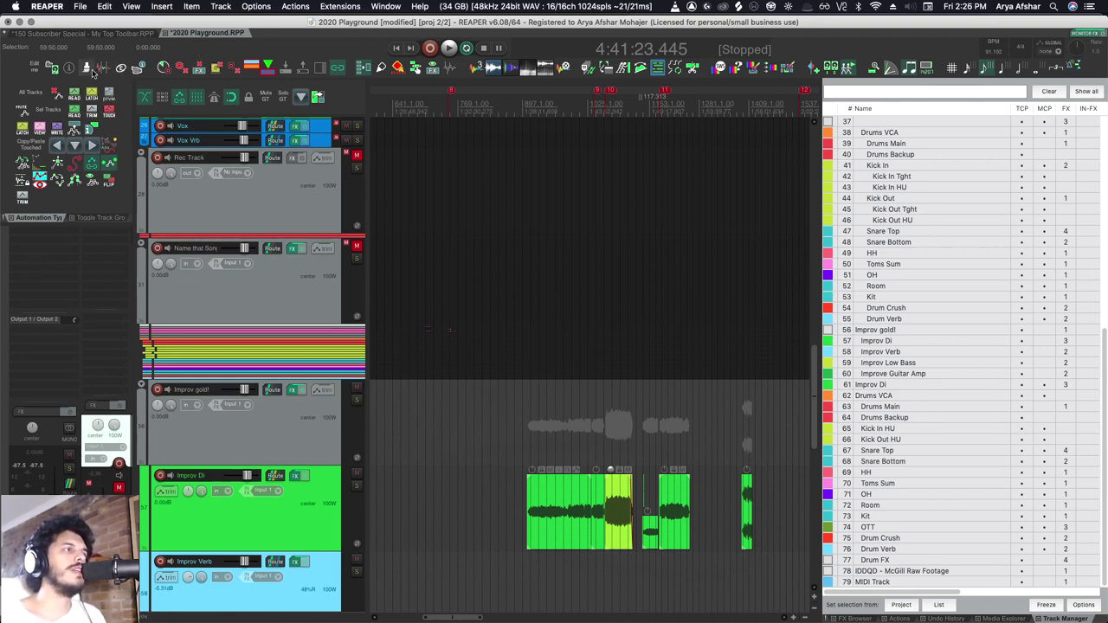
{"action": "left_click", "coordinate": [120, 69]}
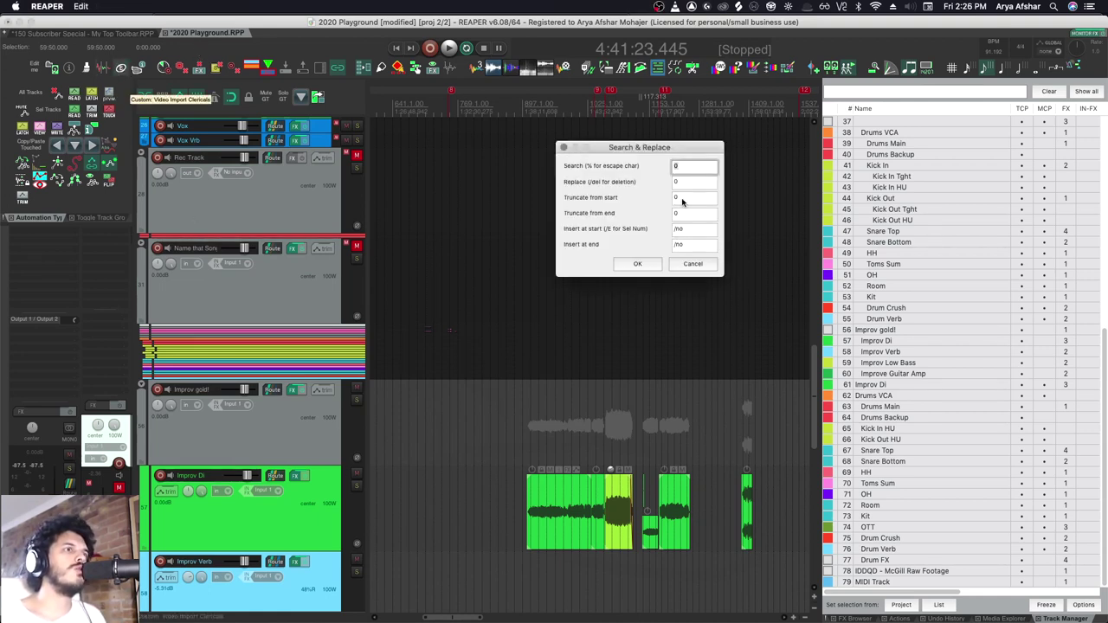
{"action": "left_click", "coordinate": [564, 149]}
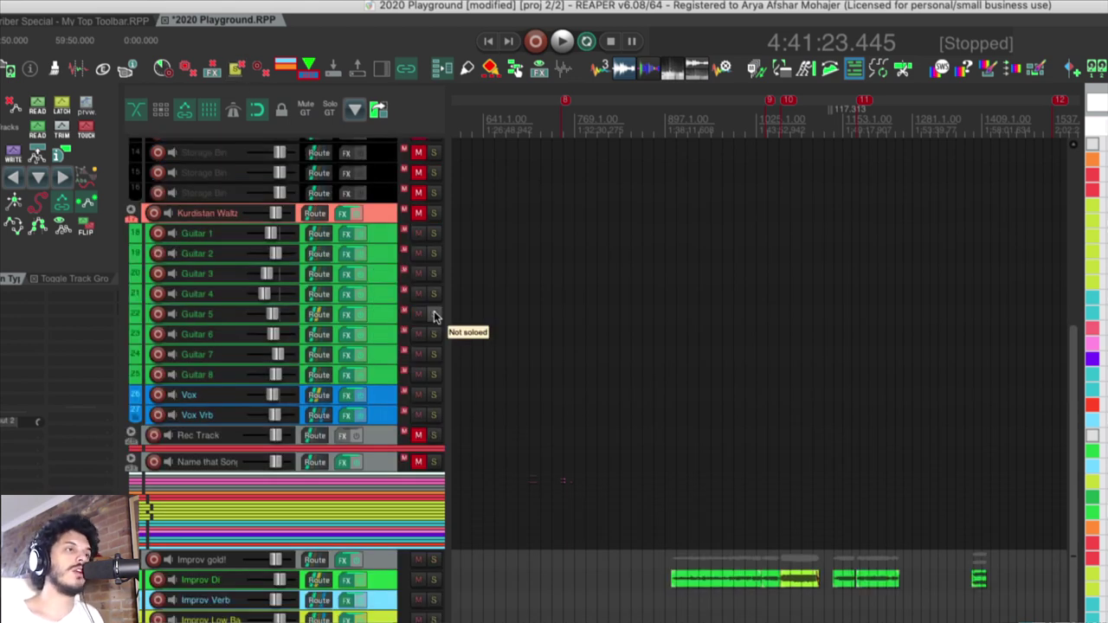
Step: Solo the Guitar 5 track and toggle the solo of the Guitar 7 track
{"action": "left_click", "coordinate": [435, 315]}
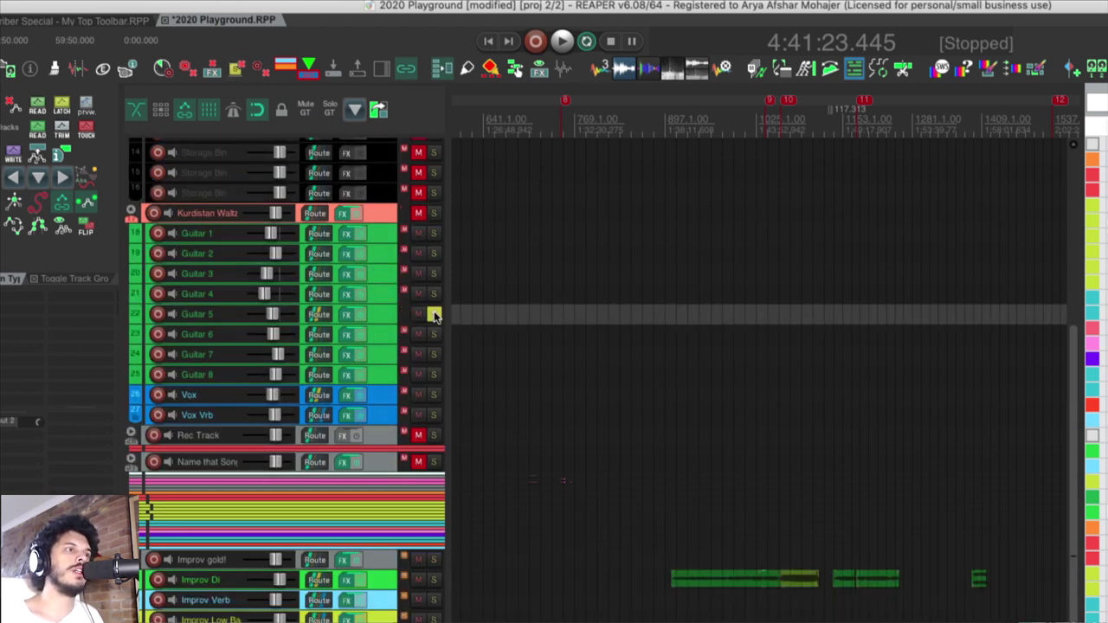
{"action": "left_click", "coordinate": [434, 374]}
{"action": "left_click", "coordinate": [434, 374]}
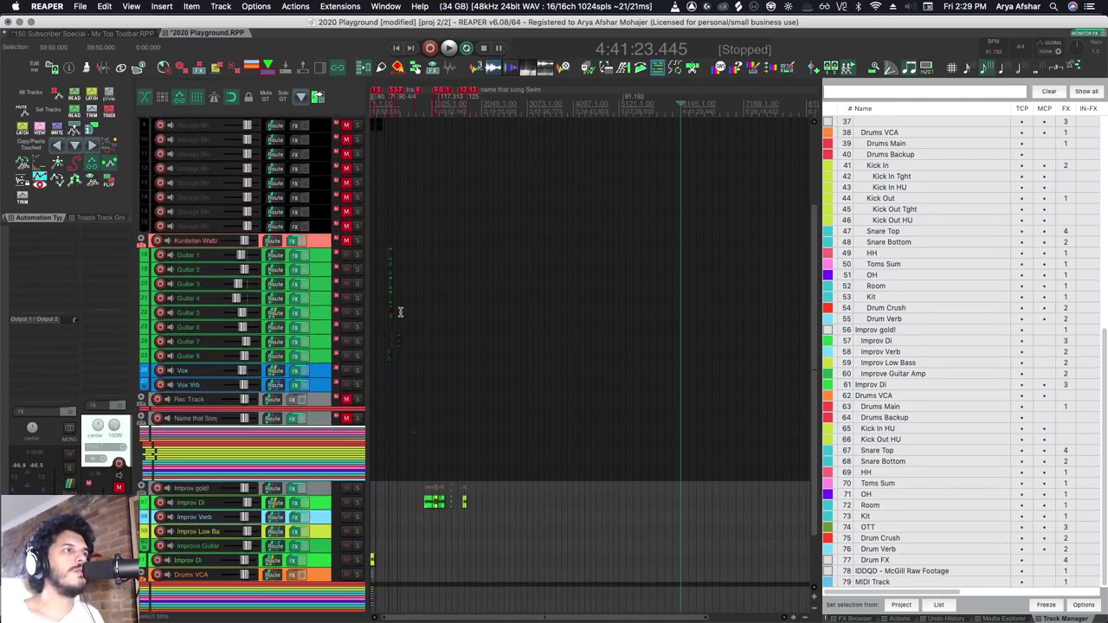
Step: Hide the docked Track Manager and the tracks from Vox through the first Improv Di, and show those tracks again
{"action": "scroll", "coordinate": [401, 309], "scroll_direction": "up", "scroll_amount": 3}
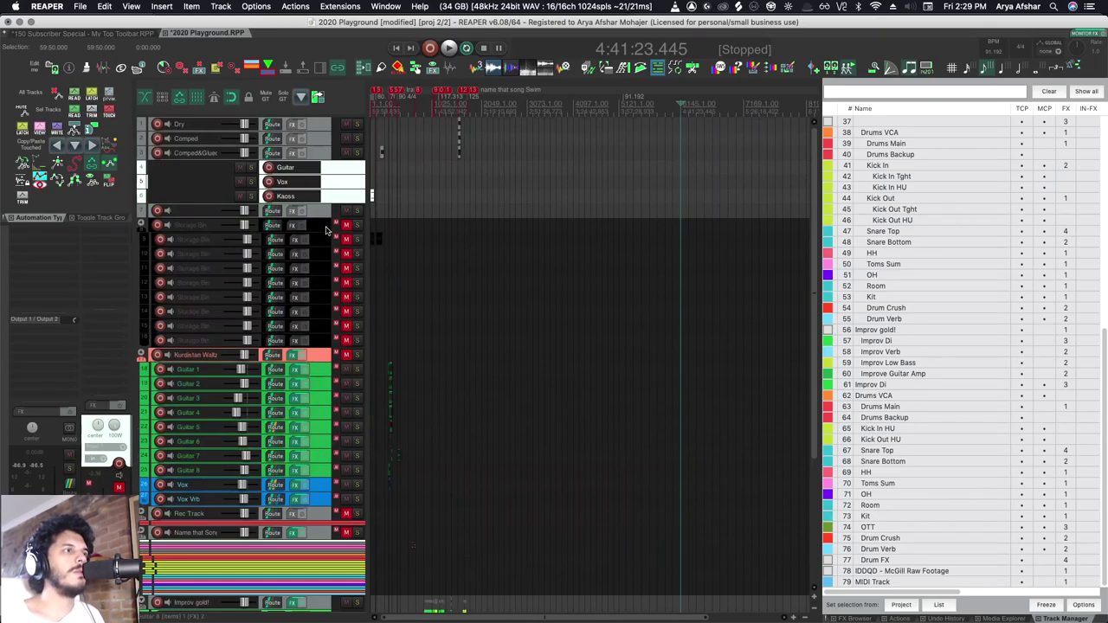
{"action": "scroll", "coordinate": [320, 342], "scroll_direction": "down", "scroll_amount": 5}
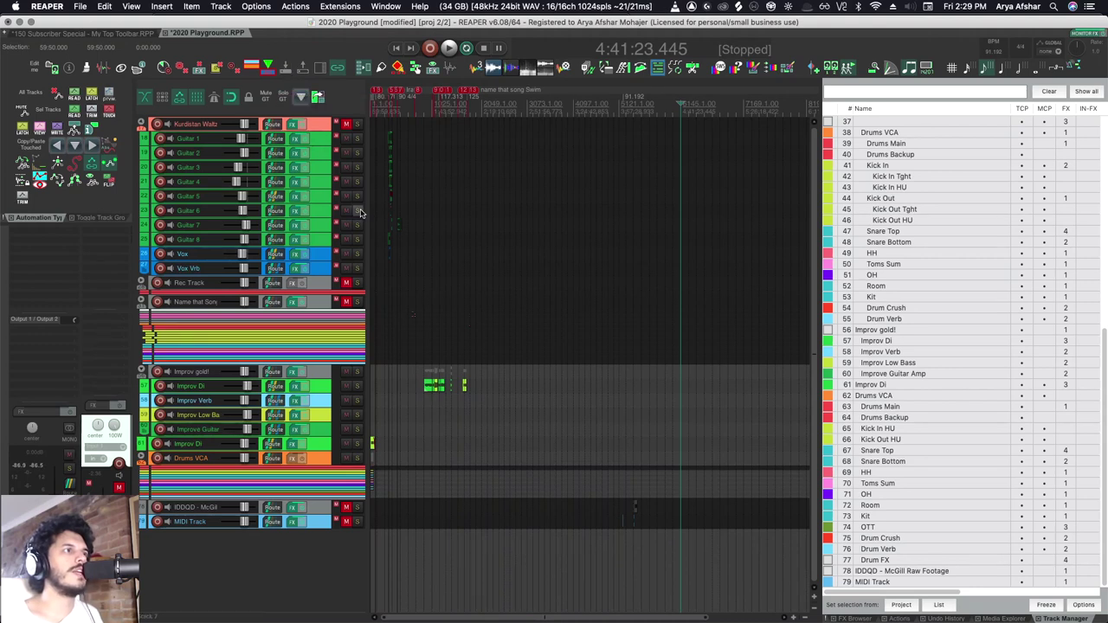
{"action": "left_click", "coordinate": [323, 142]}
{"action": "left_click", "coordinate": [319, 254]}
{"action": "key", "text": "alt+d"}
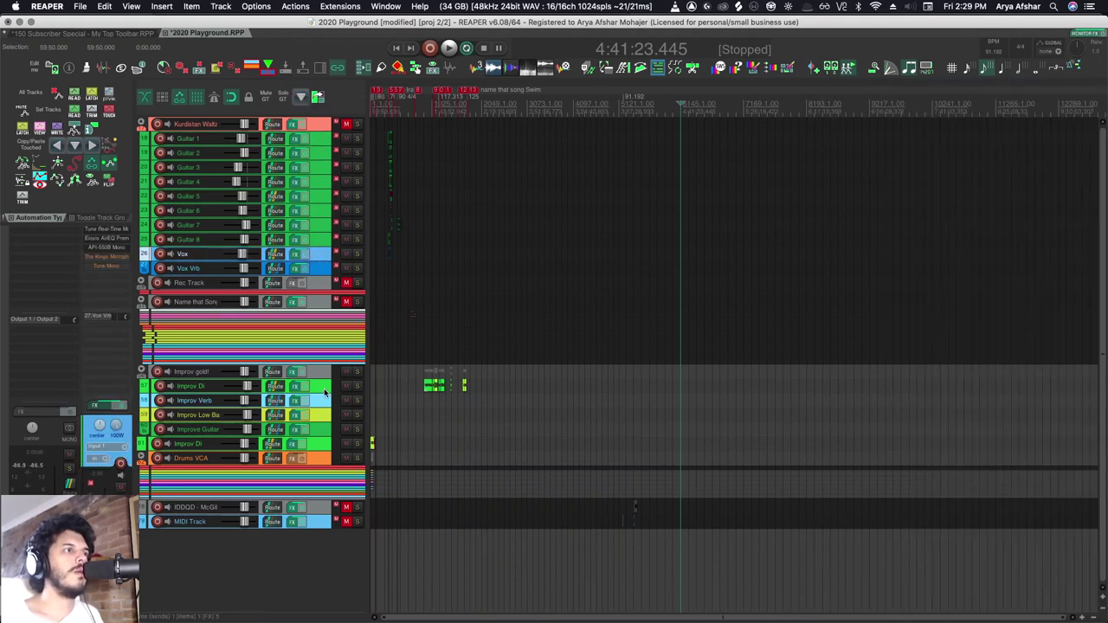
{"action": "left_click", "coordinate": [325, 392], "text": "shift"}
{"action": "key", "text": "h"}
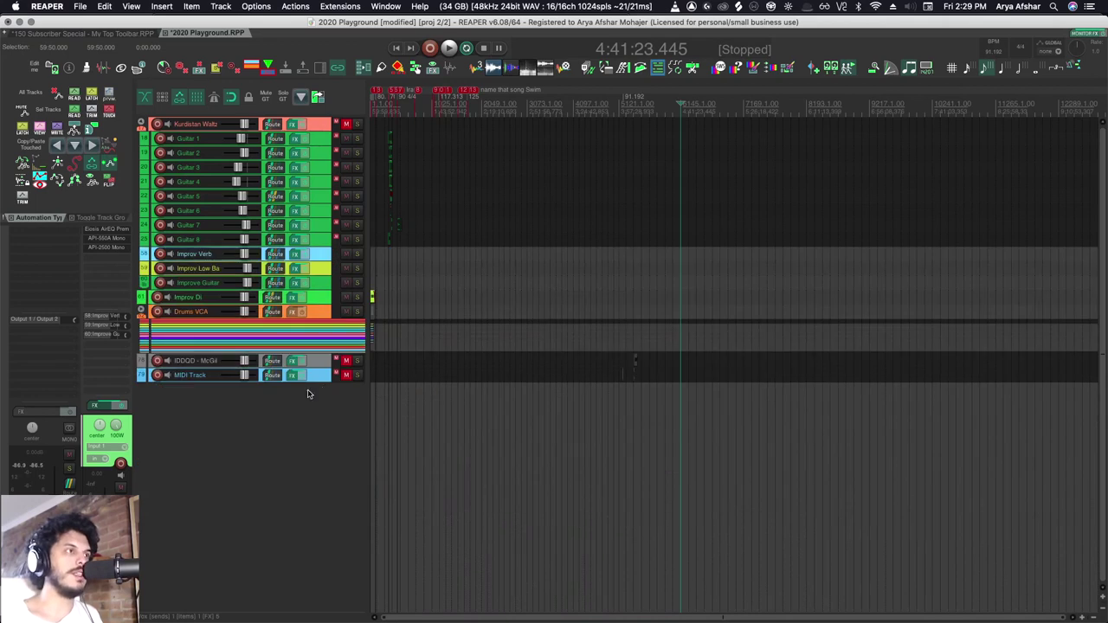
{"action": "left_click", "coordinate": [302, 69]}
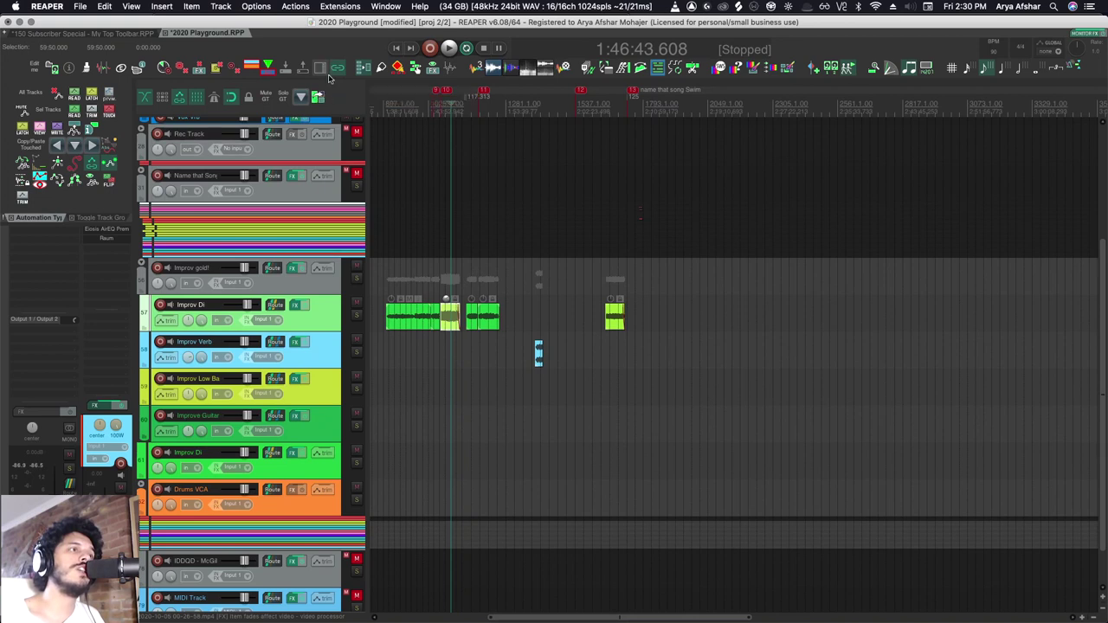
Step: Marquee-select the overlapping items on the Guitar 1 through Guitar 6 tracks in the Kurdistan Waltz section
{"action": "scroll", "coordinate": [355, 260], "scroll_direction": "up", "scroll_amount": 2}
{"action": "scroll", "coordinate": [442, 260], "scroll_direction": "down", "scroll_amount": 5}
{"action": "scroll", "coordinate": [432, 498], "scroll_direction": "up", "scroll_amount": 2}
{"action": "scroll", "coordinate": [433, 503], "scroll_direction": "left", "scroll_amount": 2}
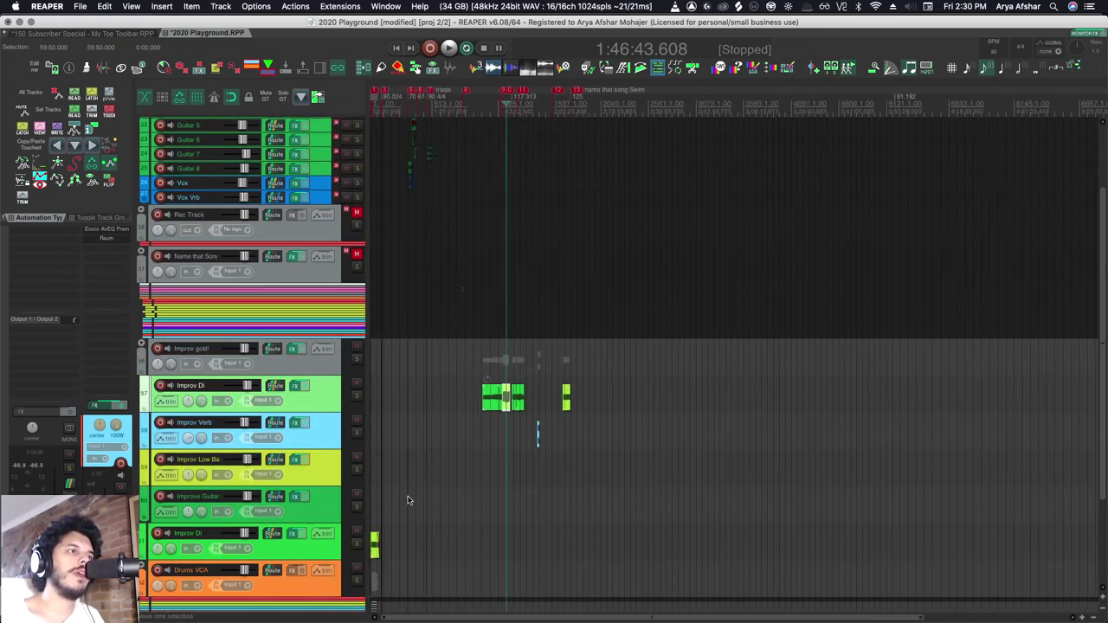
{"action": "scroll", "coordinate": [407, 499], "scroll_direction": "up", "scroll_amount": 3}
{"action": "scroll", "coordinate": [402, 495], "scroll_direction": "down", "scroll_amount": 4}
{"action": "scroll", "coordinate": [400, 494], "scroll_direction": "up", "scroll_amount": 4}
{"action": "scroll", "coordinate": [405, 293], "scroll_direction": "up", "scroll_amount": 2}
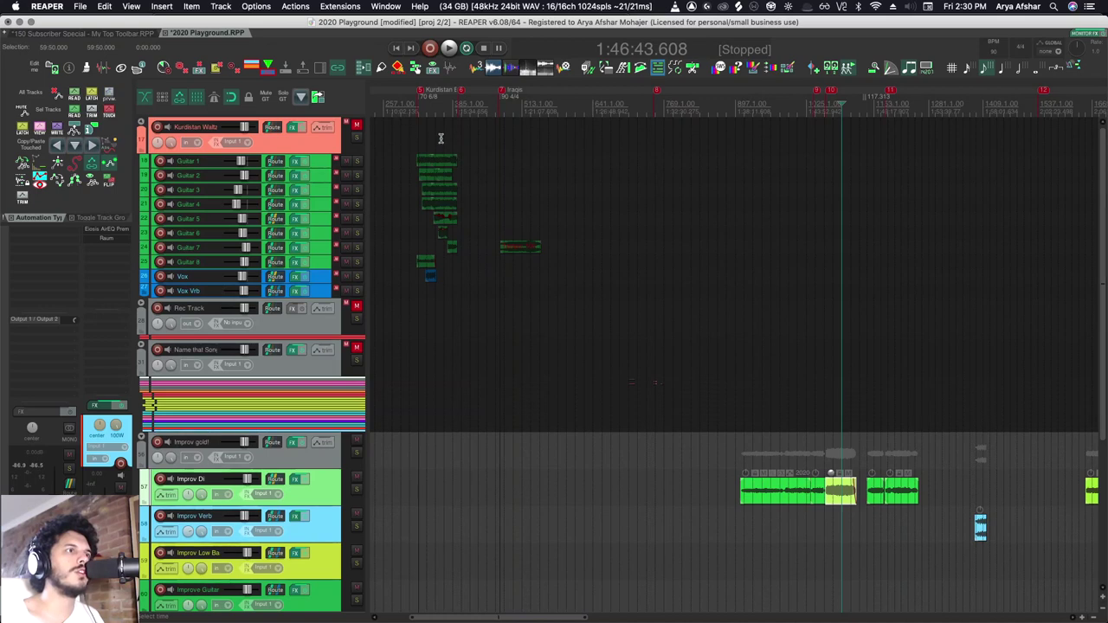
{"action": "scroll", "coordinate": [448, 141], "scroll_direction": "up", "scroll_amount": 2}
{"action": "left_click_drag", "start_coordinate": [448, 140], "coordinate": [445, 272]}
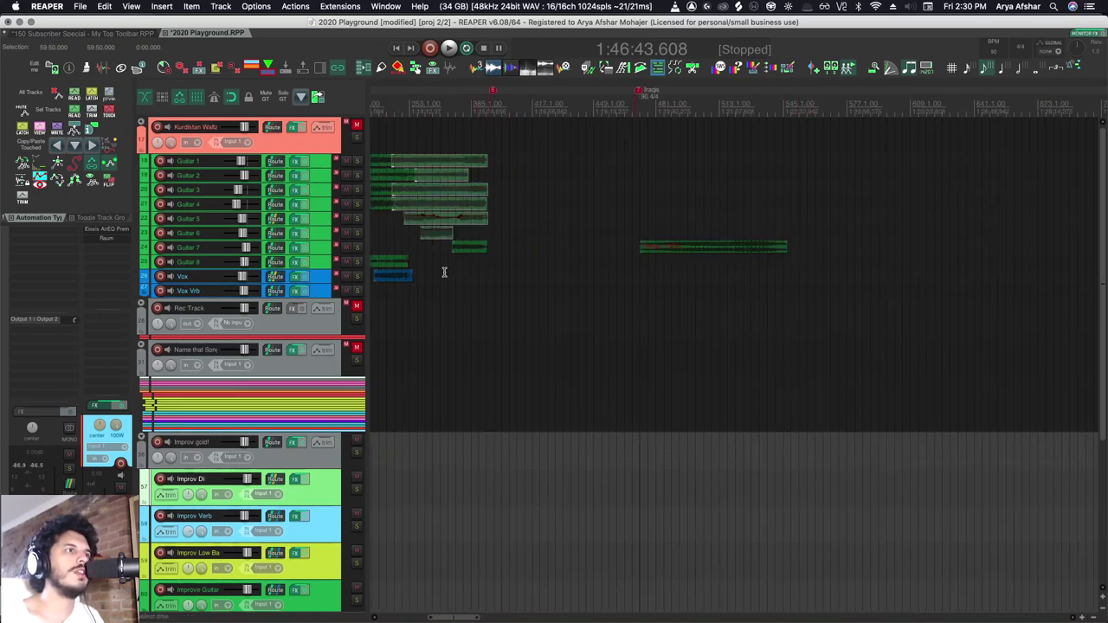
Step: Select only the short Guitar 7 item, and marquee-select the Guitar 1 through Guitar 6 items again
{"action": "left_click", "coordinate": [458, 286]}
{"action": "left_click", "coordinate": [476, 249]}
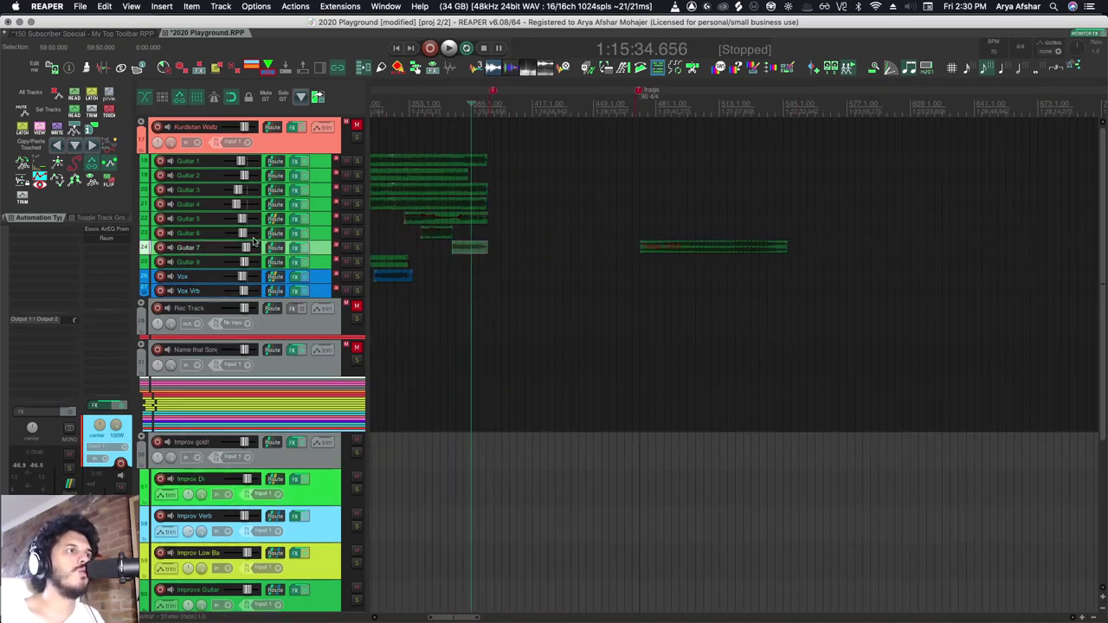
{"action": "left_click_drag", "start_coordinate": [422, 137], "coordinate": [440, 280]}
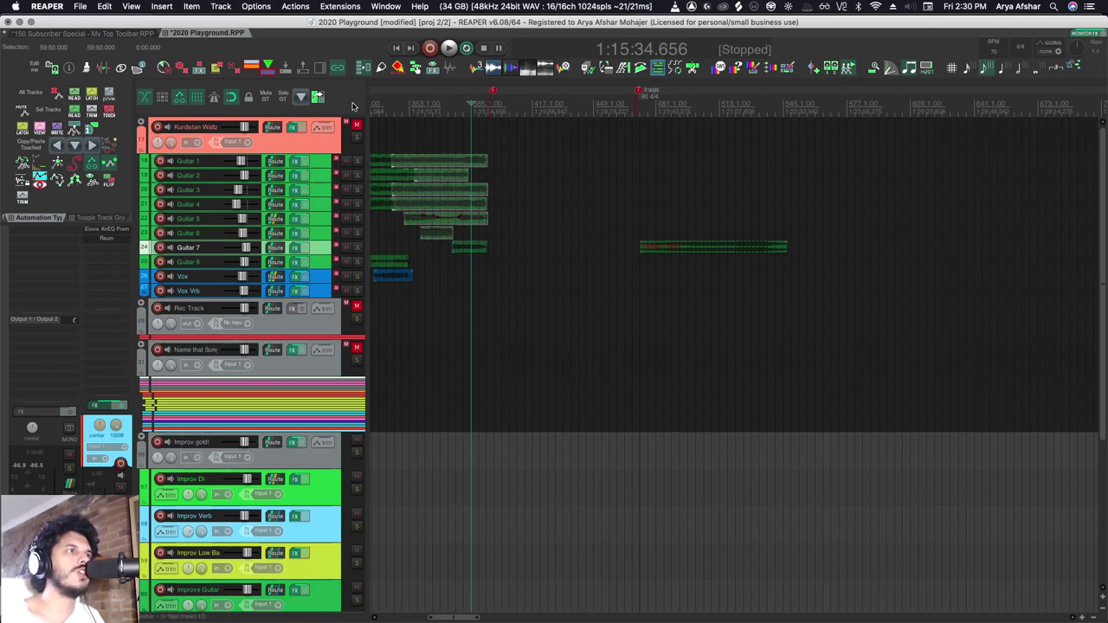
Step: Enable the option that makes marquee item selection also select the tracks, and marquee-select the Guitar 8 and Vox items
{"action": "left_click", "coordinate": [320, 70]}
{"action": "scroll", "coordinate": [401, 260], "scroll_direction": "left", "scroll_amount": 5}
{"action": "left_click_drag", "start_coordinate": [709, 146], "coordinate": [748, 291]}
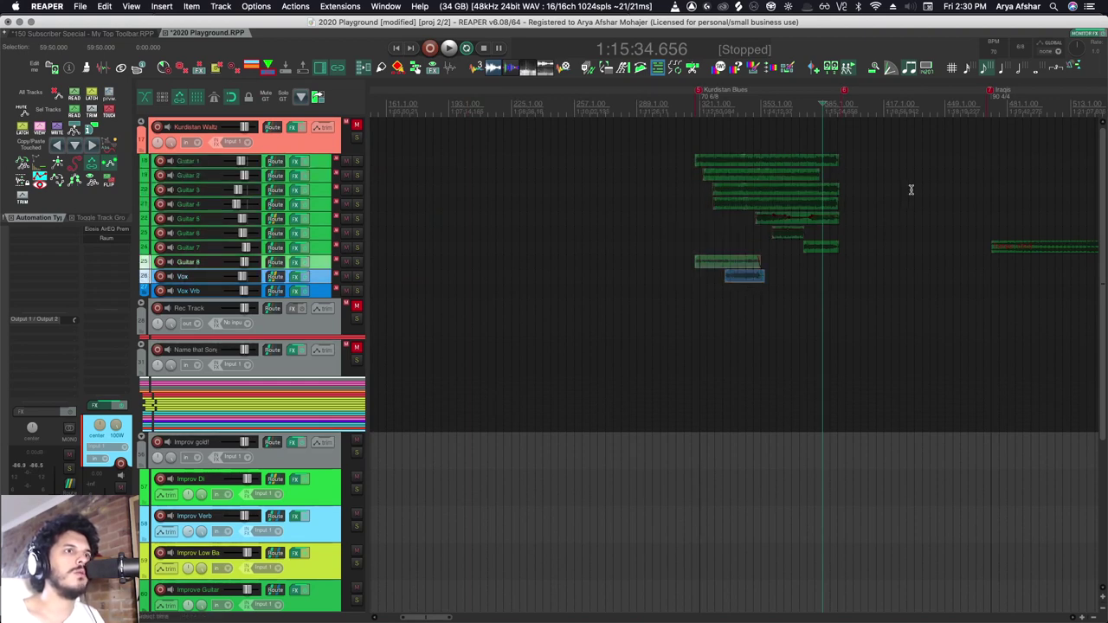
Step: Marquee-select the Guitar 1 through Vox items with their tracks, and expand the mixer to view the selected tracks, collapsing it again
{"action": "left_click_drag", "start_coordinate": [883, 150], "coordinate": [690, 328]}
{"action": "scroll", "coordinate": [782, 295], "scroll_direction": "right", "scroll_amount": 2}
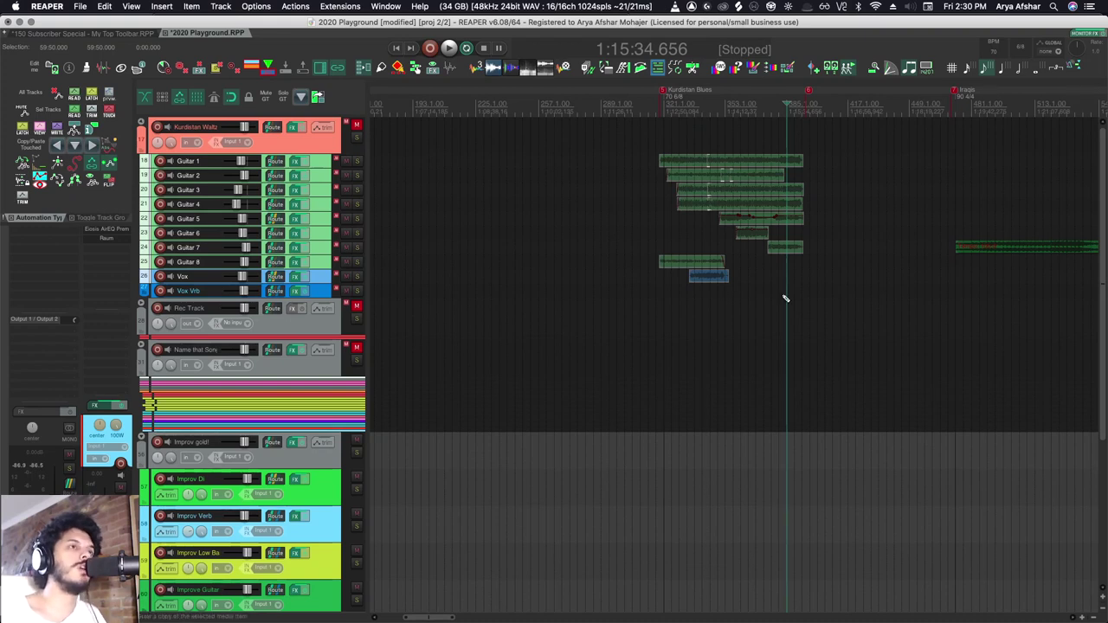
{"action": "key", "text": "super+m"}
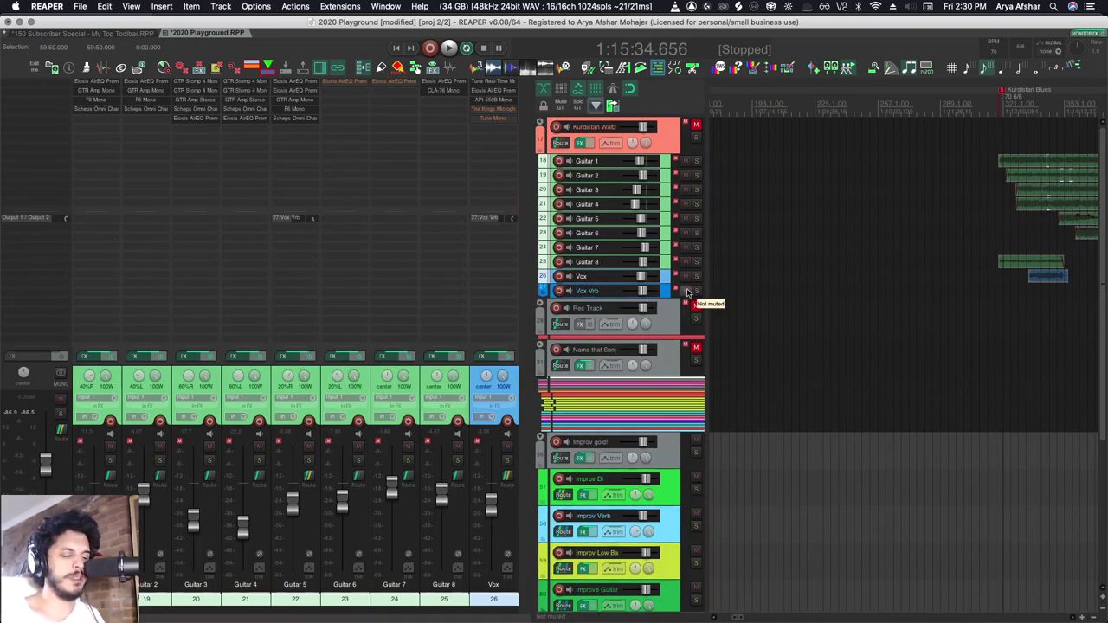
{"action": "key", "text": "super+m"}
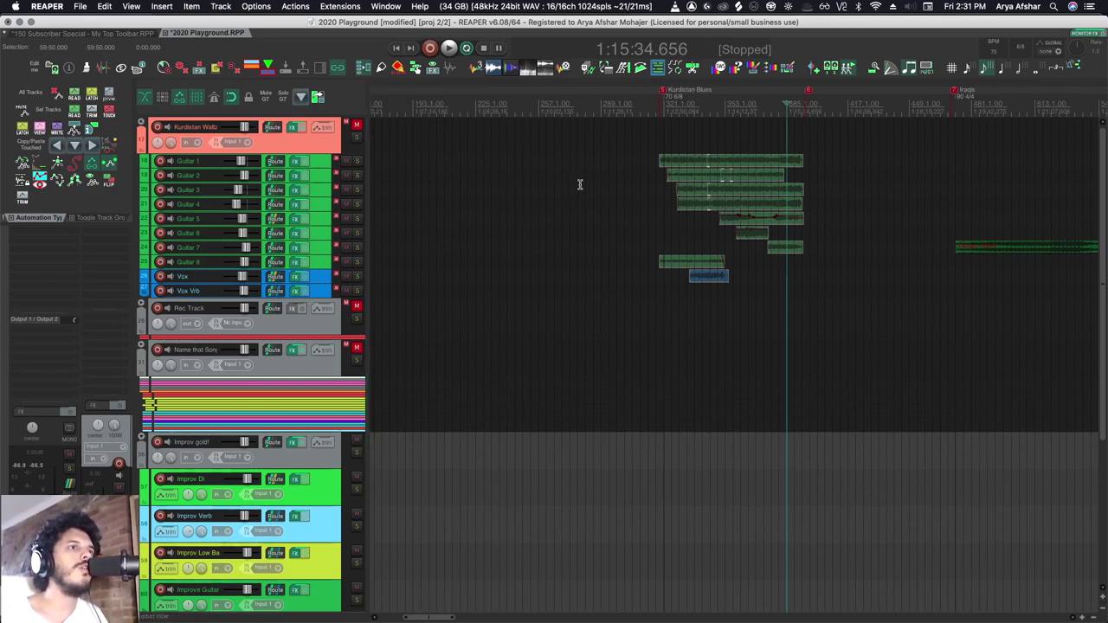
Step: Zoom in on the overlapping Vox items, show them in separate lanes, and return them to a single overlapping lane
{"action": "scroll", "coordinate": [698, 209], "scroll_direction": "up", "scroll_amount": 5}
{"action": "scroll", "coordinate": [718, 228], "scroll_direction": "up", "scroll_amount": 3}
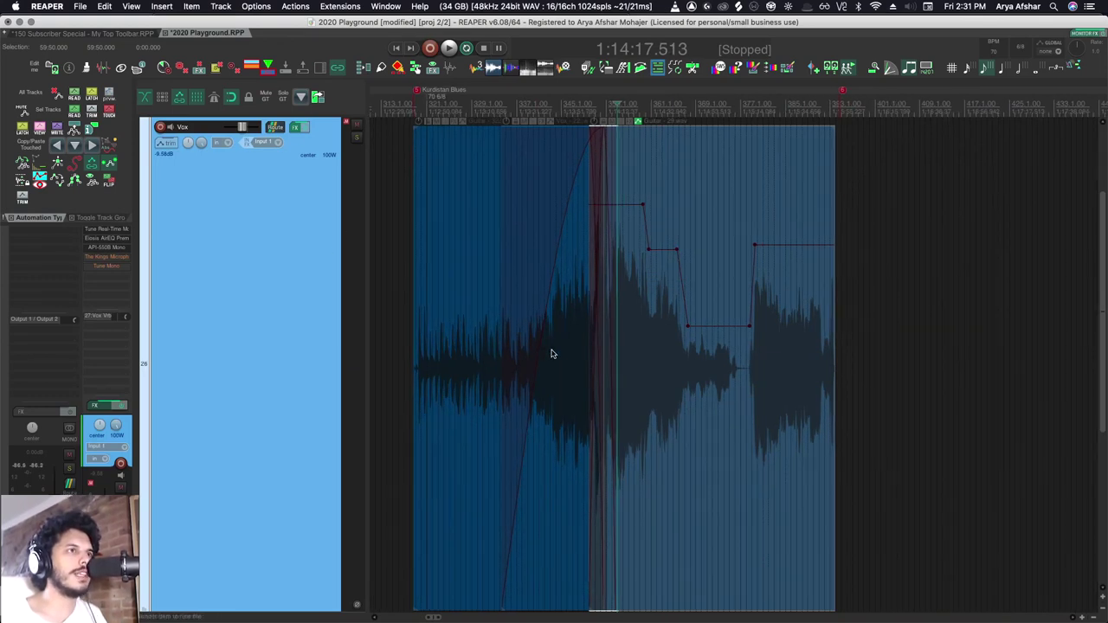
{"action": "scroll", "coordinate": [565, 350], "scroll_direction": "up", "scroll_amount": 3}
{"action": "scroll", "coordinate": [784, 365], "scroll_direction": "down", "scroll_amount": 3}
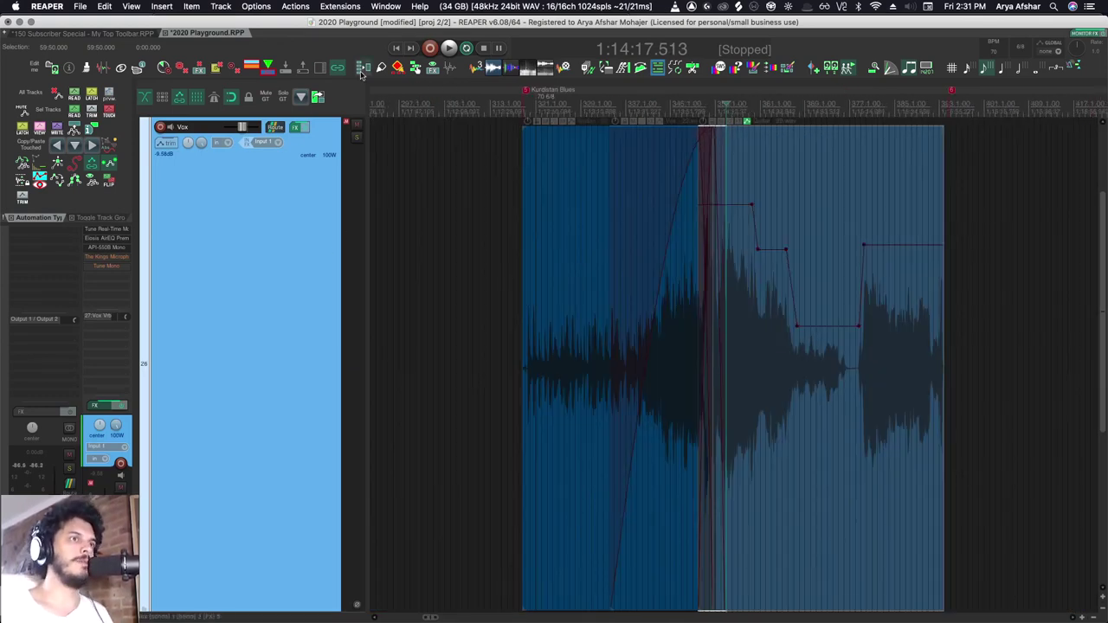
{"action": "left_click", "coordinate": [363, 69]}
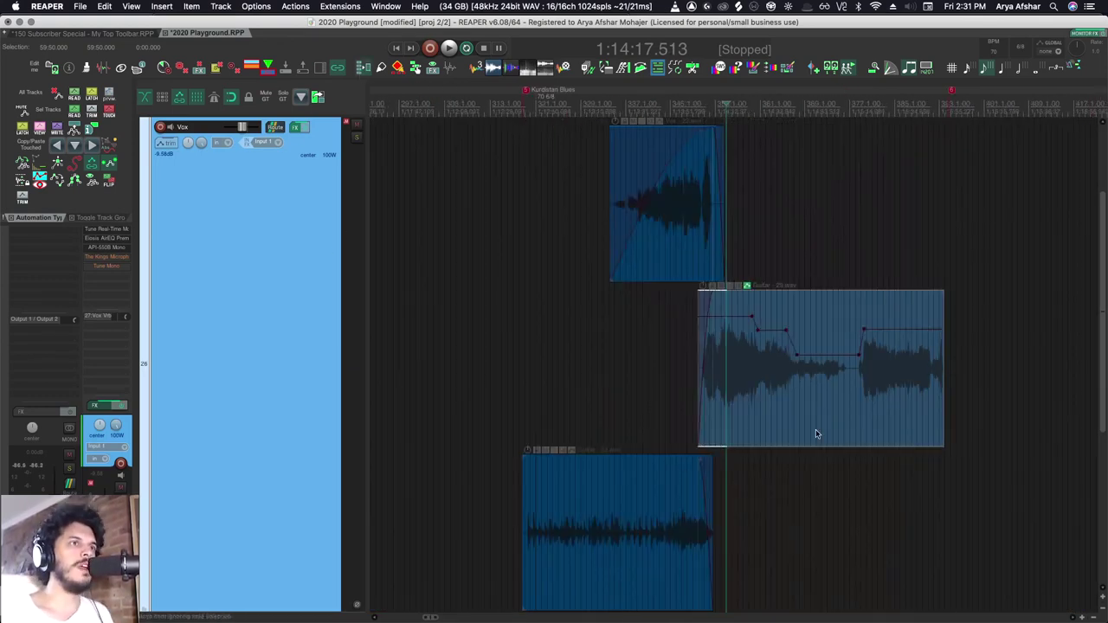
{"action": "left_click", "coordinate": [368, 73]}
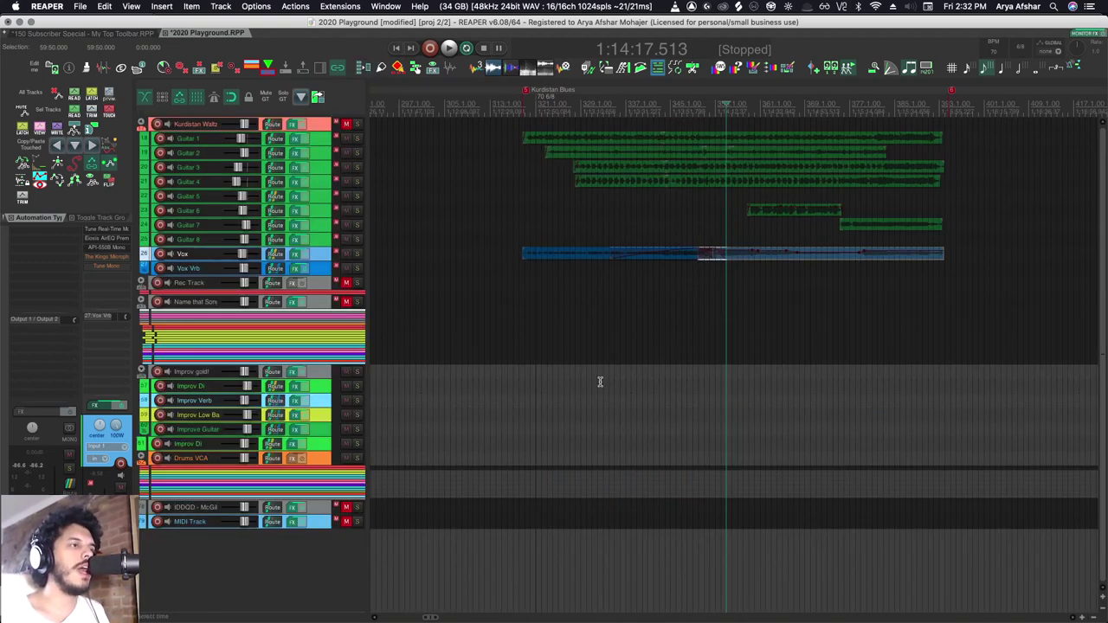
Step: Switch to the 150 Subscriber Special project, glue the three Audio B-Roll items together, and undo the glue
{"action": "key", "text": "ctrl+Tab"}
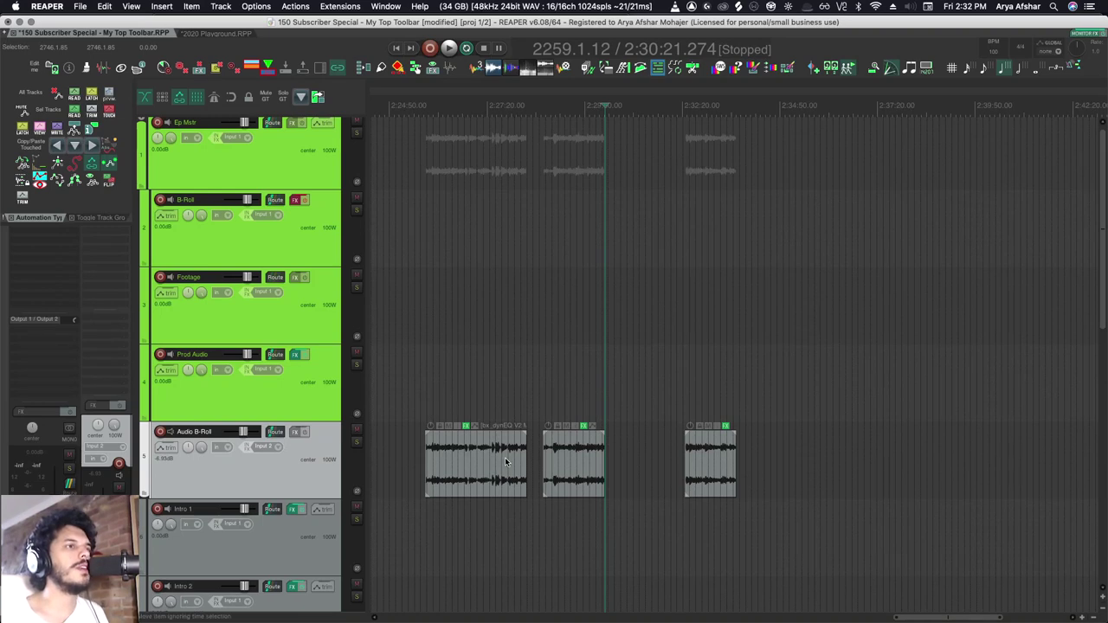
{"action": "left_click_drag", "start_coordinate": [453, 362], "coordinate": [786, 479]}
{"action": "key", "text": "super+shift+g"}
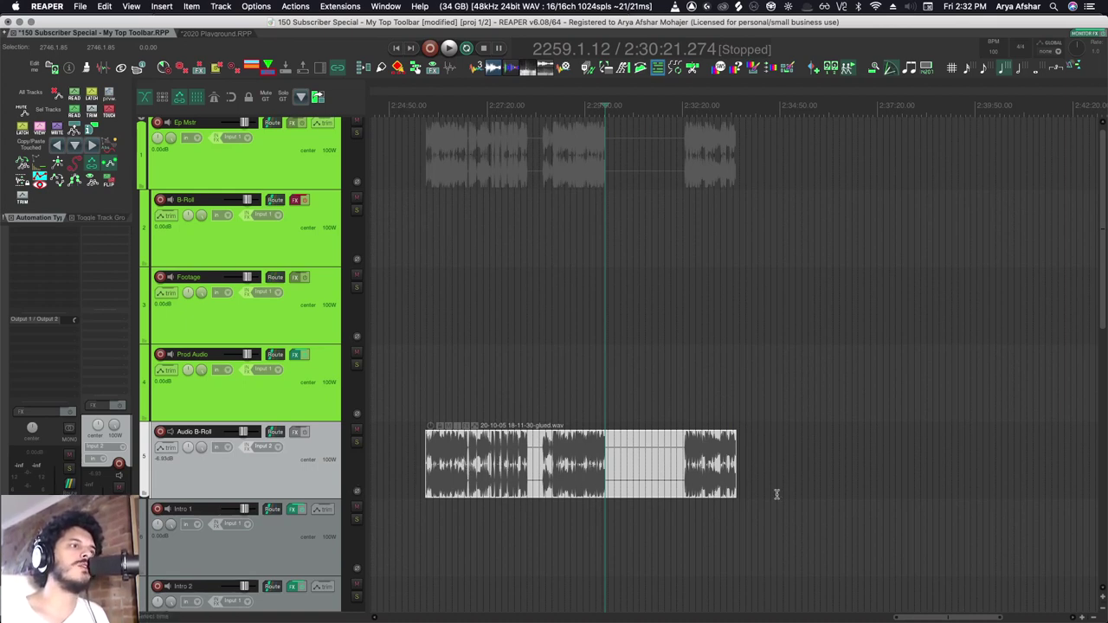
{"action": "key", "text": "super+z"}
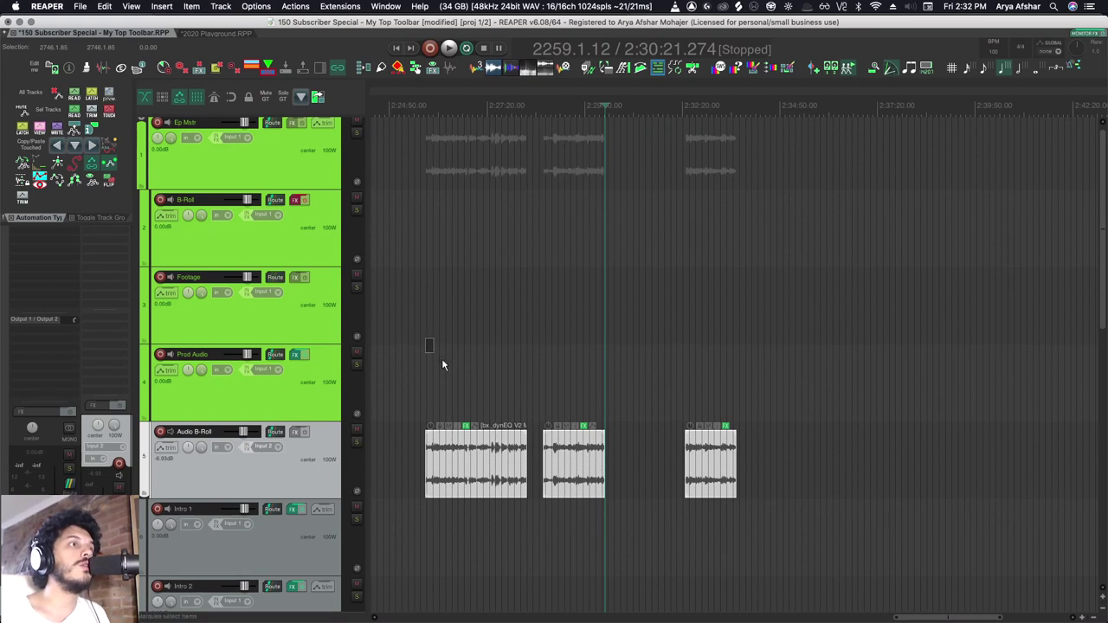
Step: Try the consolidation action on the three selected Audio B-Roll items
{"action": "left_click", "coordinate": [381, 68]}
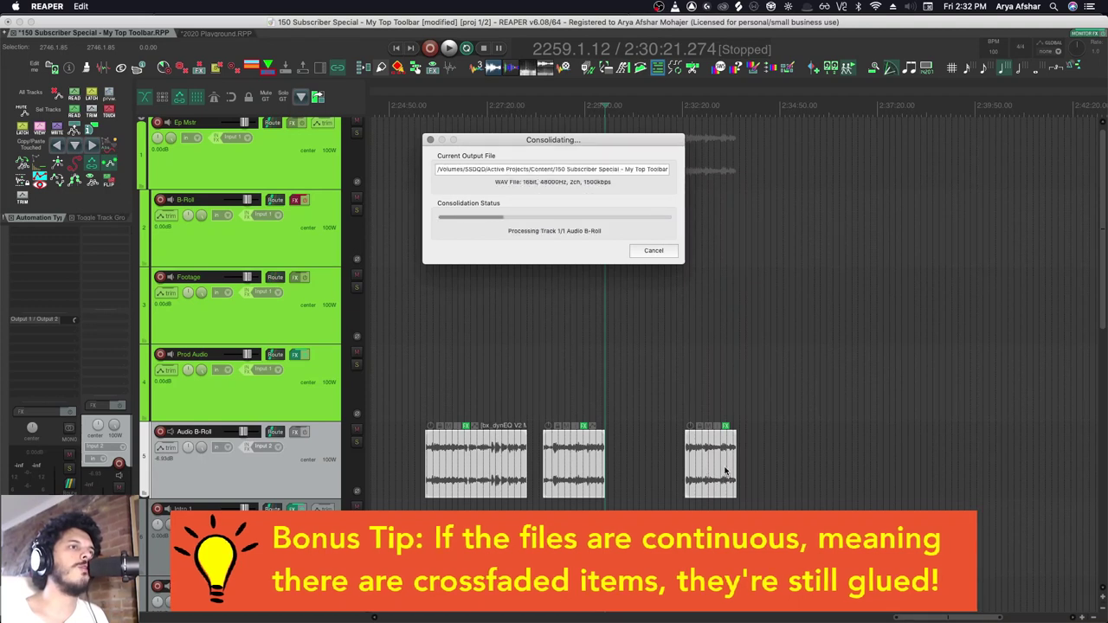
{"action": "left_click", "coordinate": [397, 68]}
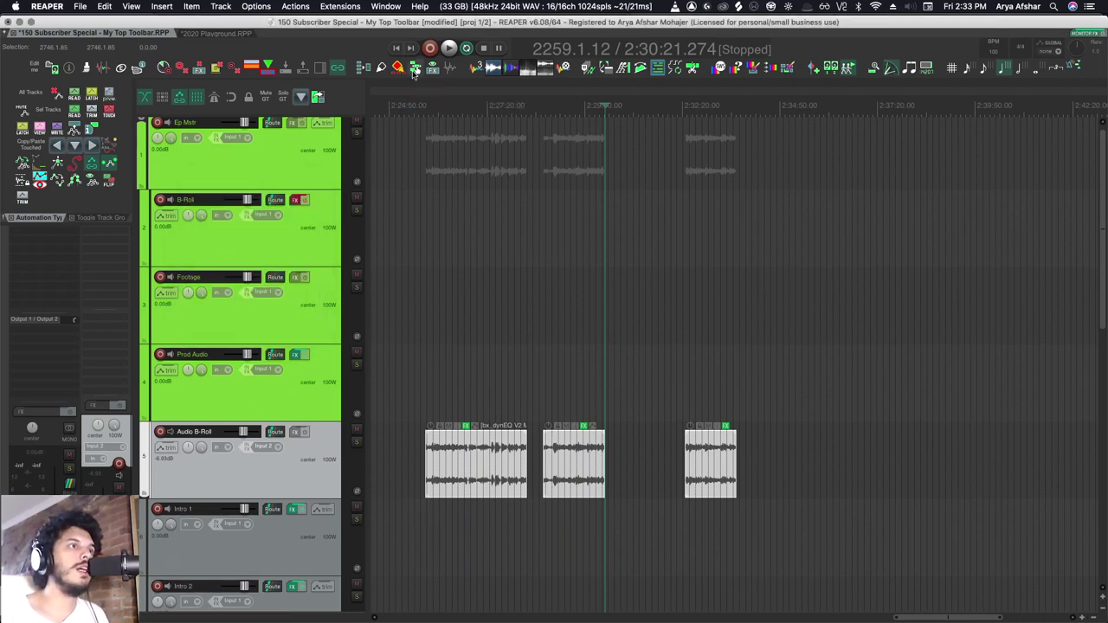
Step: Stagger the Audio B-Roll items across tracks by moving the second to Intro 1 and the third to Intro 2
{"action": "scroll", "coordinate": [498, 378], "scroll_direction": "up", "scroll_amount": 1}
{"action": "scroll", "coordinate": [502, 376], "scroll_direction": "down", "scroll_amount": 3}
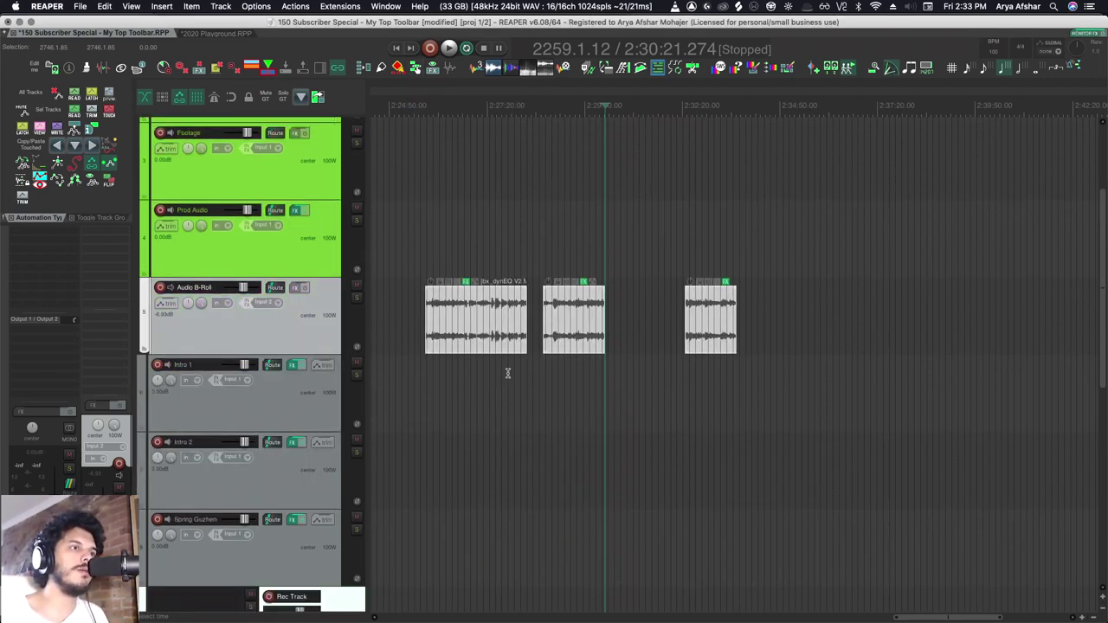
{"action": "left_click_drag", "start_coordinate": [572, 222], "coordinate": [757, 399]}
{"action": "left_click_drag", "start_coordinate": [726, 285], "coordinate": [726, 363]}
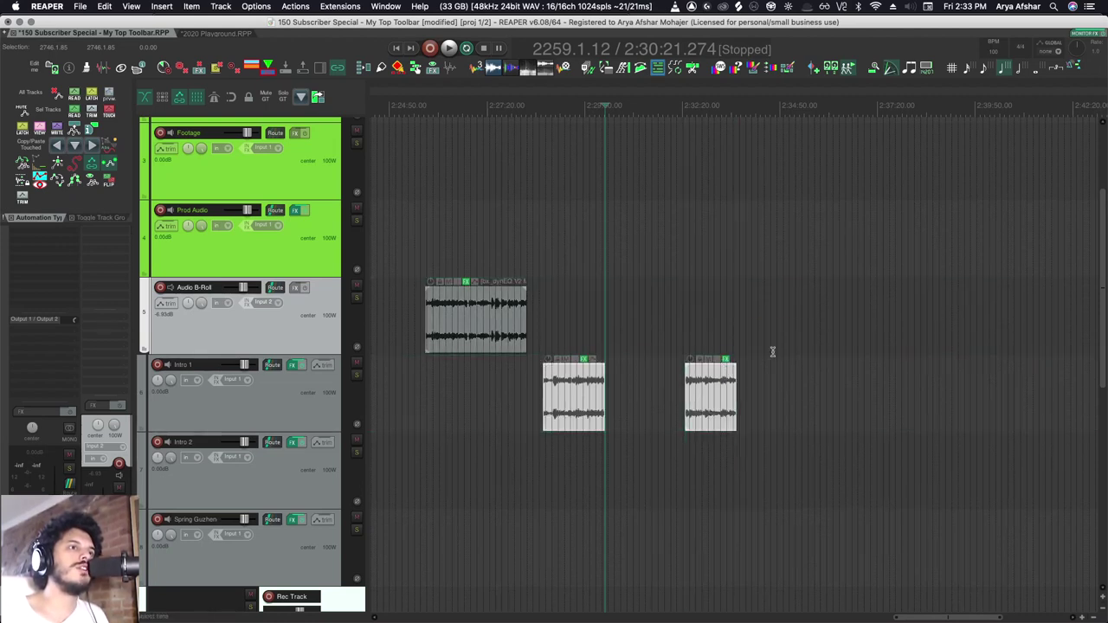
{"action": "left_click", "coordinate": [713, 424]}
{"action": "left_click_drag", "start_coordinate": [713, 423], "coordinate": [710, 480]}
{"action": "scroll", "coordinate": [697, 480], "scroll_direction": "left", "scroll_amount": 5}
{"action": "scroll", "coordinate": [698, 479], "scroll_direction": "right", "scroll_amount": 5}
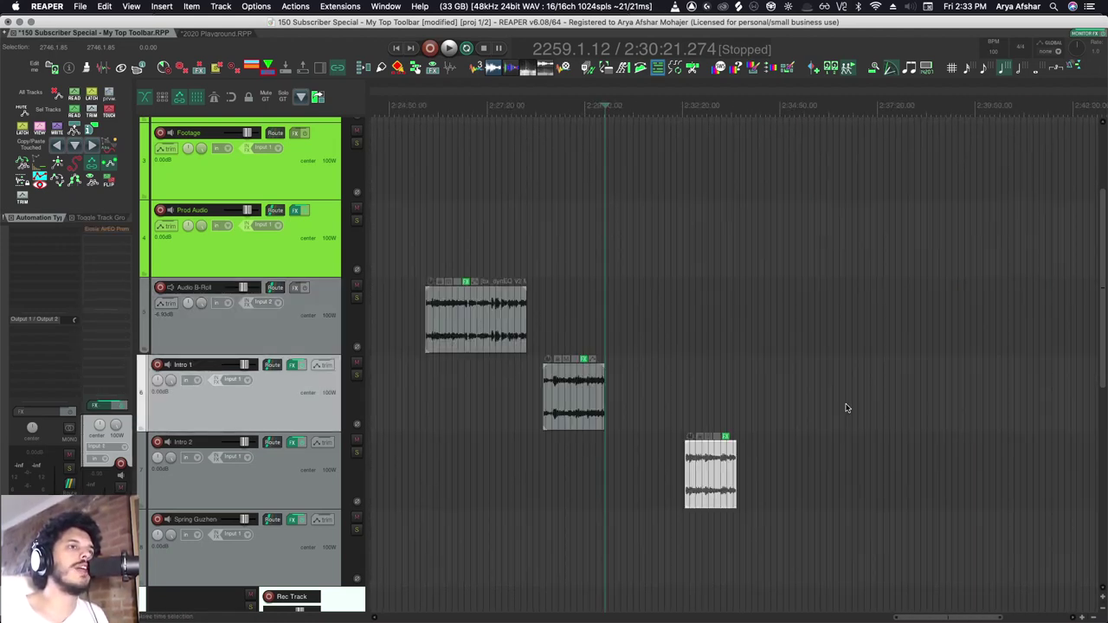
Step: Mark the start of the Audio B-Roll item, and align it with the Intro 1 and Intro 2 items using the align script
{"action": "scroll", "coordinate": [797, 419], "scroll_direction": "left", "scroll_amount": 5}
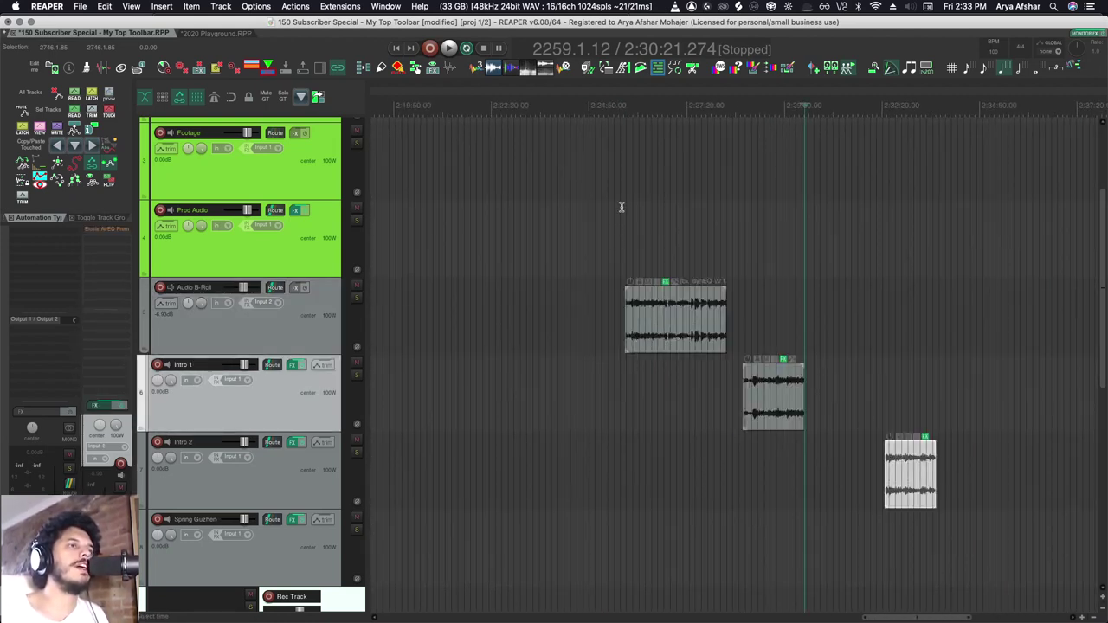
{"action": "left_click", "coordinate": [625, 233]}
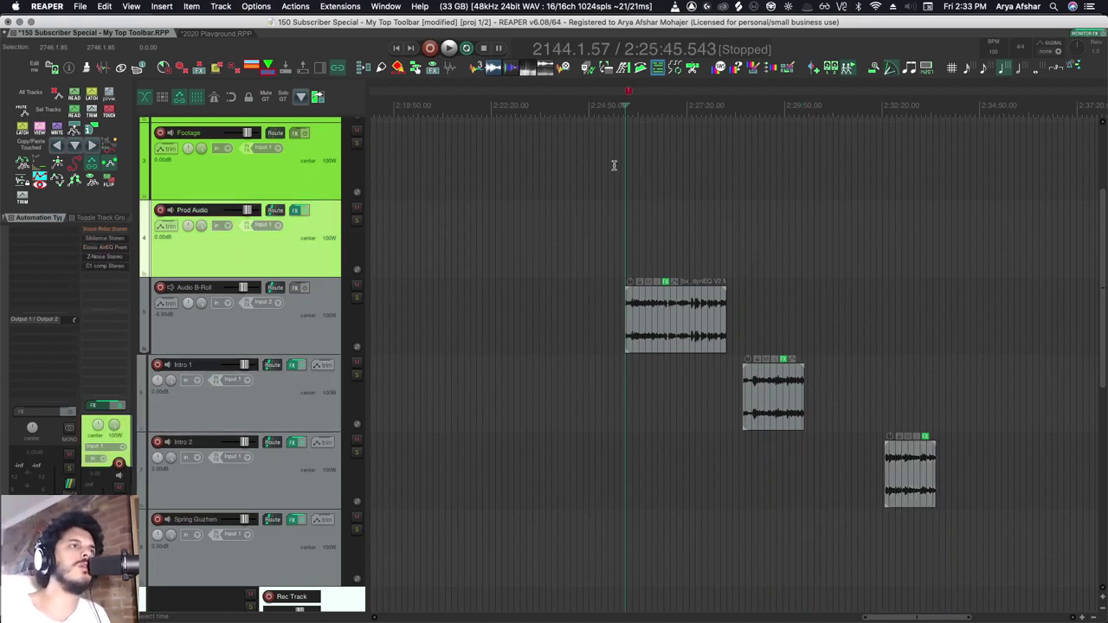
{"action": "scroll", "coordinate": [857, 329], "scroll_direction": "down", "scroll_amount": 5}
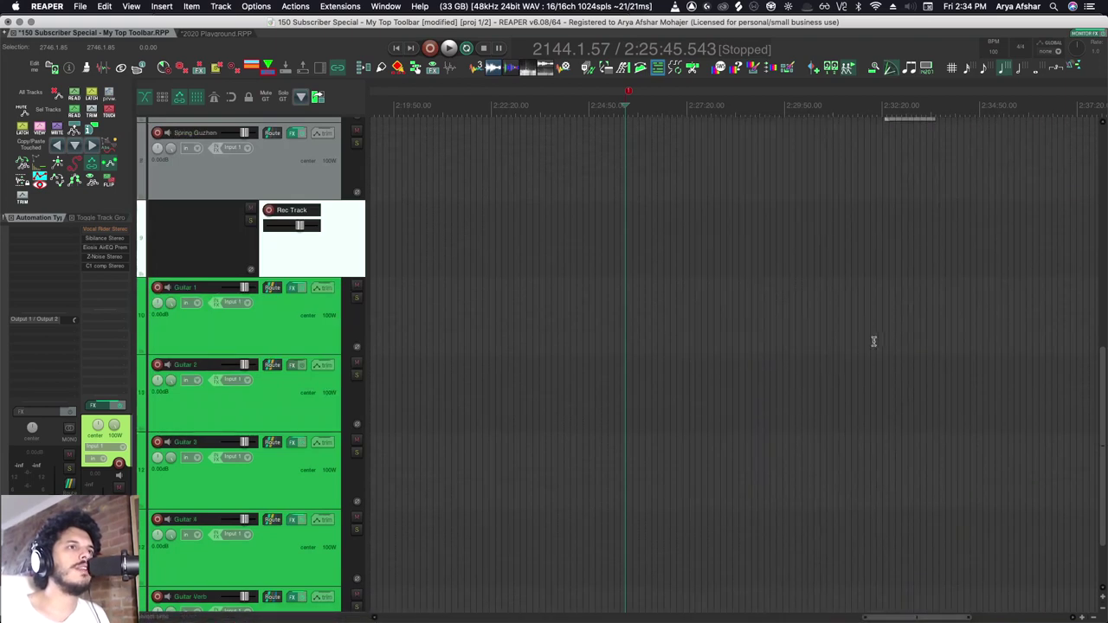
{"action": "scroll", "coordinate": [871, 342], "scroll_direction": "up", "scroll_amount": 4}
{"action": "left_click_drag", "start_coordinate": [638, 153], "coordinate": [990, 500]}
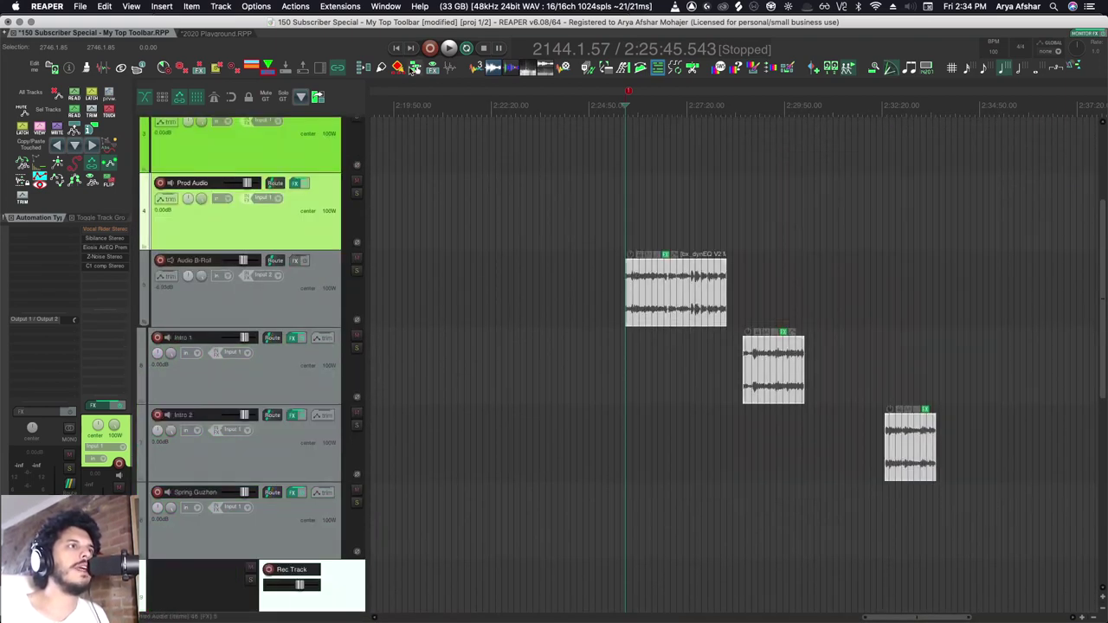
{"action": "left_click", "coordinate": [414, 69]}
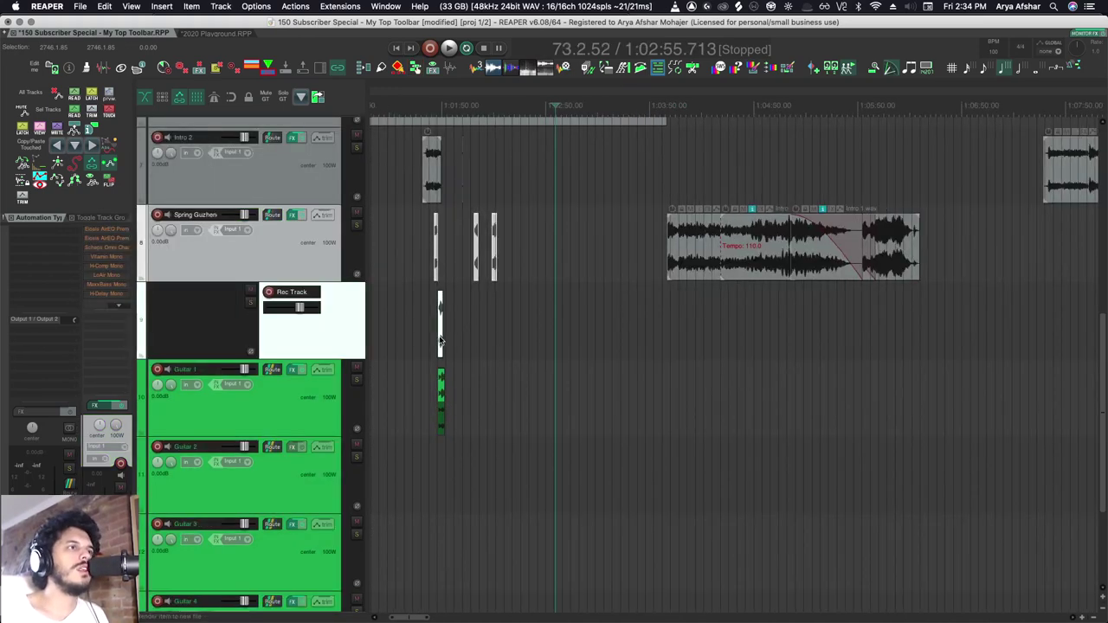
Step: Shift the Guitar 1 item slightly later, and use the armed align script on the overlapping Intro 2 through Guitar 1 items
{"action": "scroll", "coordinate": [442, 381], "scroll_direction": "up", "scroll_amount": 3}
{"action": "left_click_drag", "start_coordinate": [443, 384], "coordinate": [459, 384]}
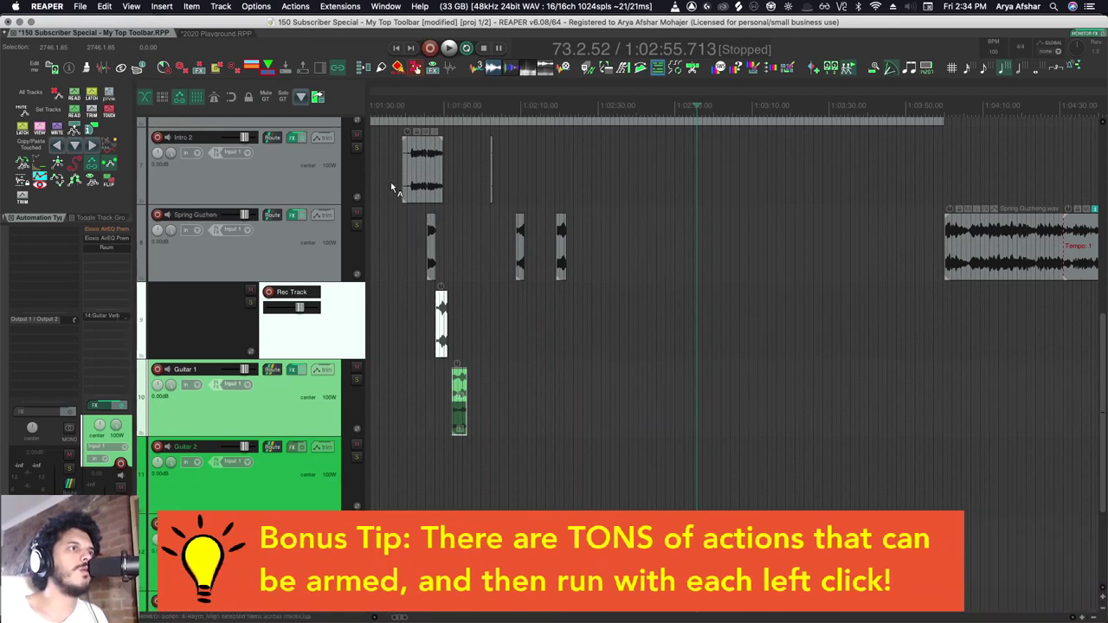
{"action": "left_click_drag", "start_coordinate": [391, 182], "coordinate": [480, 451]}
{"action": "left_click", "coordinate": [430, 157]}
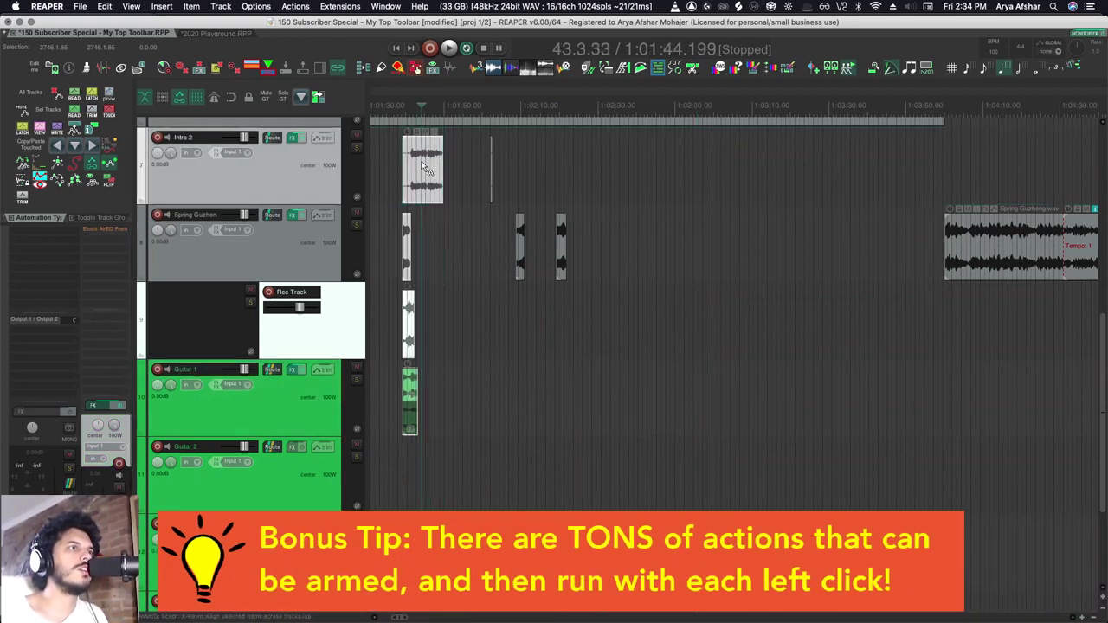
Step: Align the short Intro 2 and Spring Guzhen items, and align the Intro 1 through Guitar 1 items, with the armed script
{"action": "left_click_drag", "start_coordinate": [464, 161], "coordinate": [537, 273]}
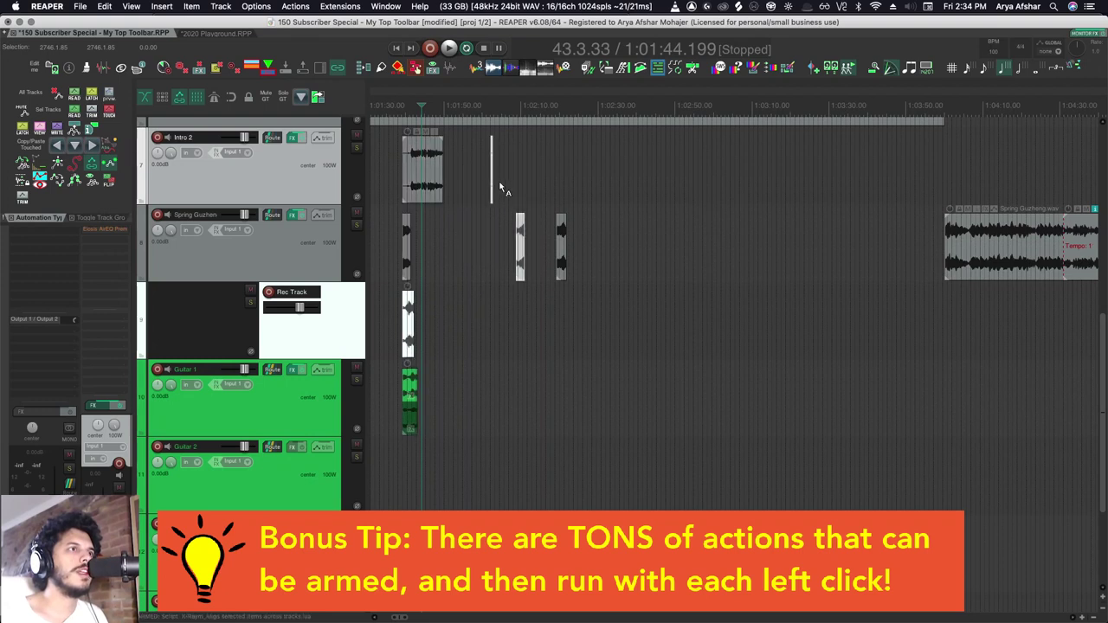
{"action": "left_click", "coordinate": [492, 177]}
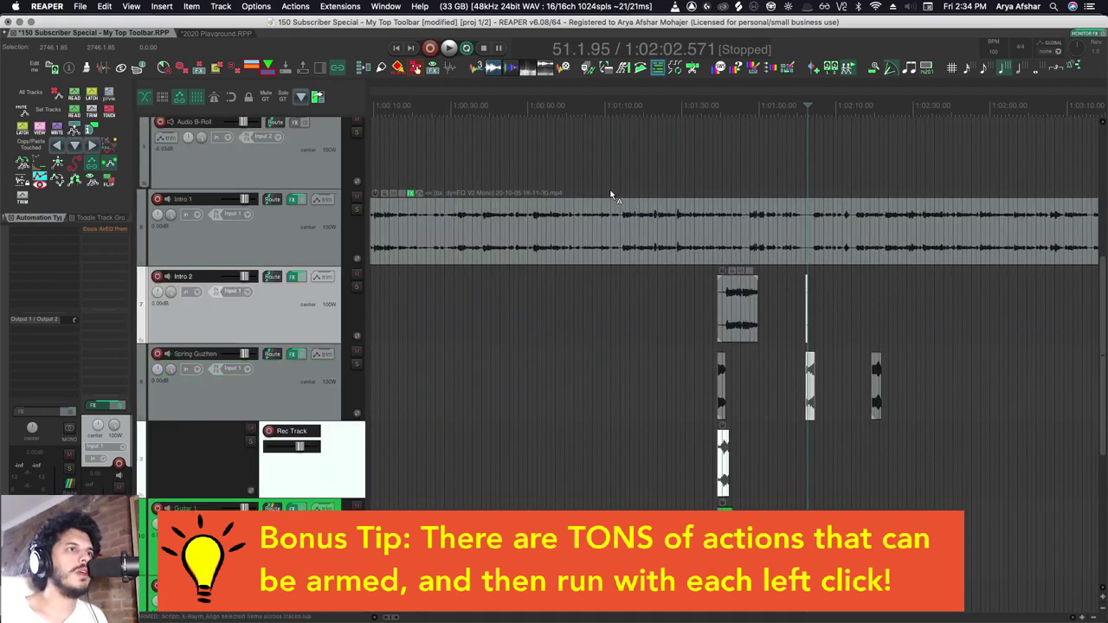
{"action": "left_click_drag", "start_coordinate": [613, 185], "coordinate": [752, 521]}
{"action": "left_click", "coordinate": [638, 216]}
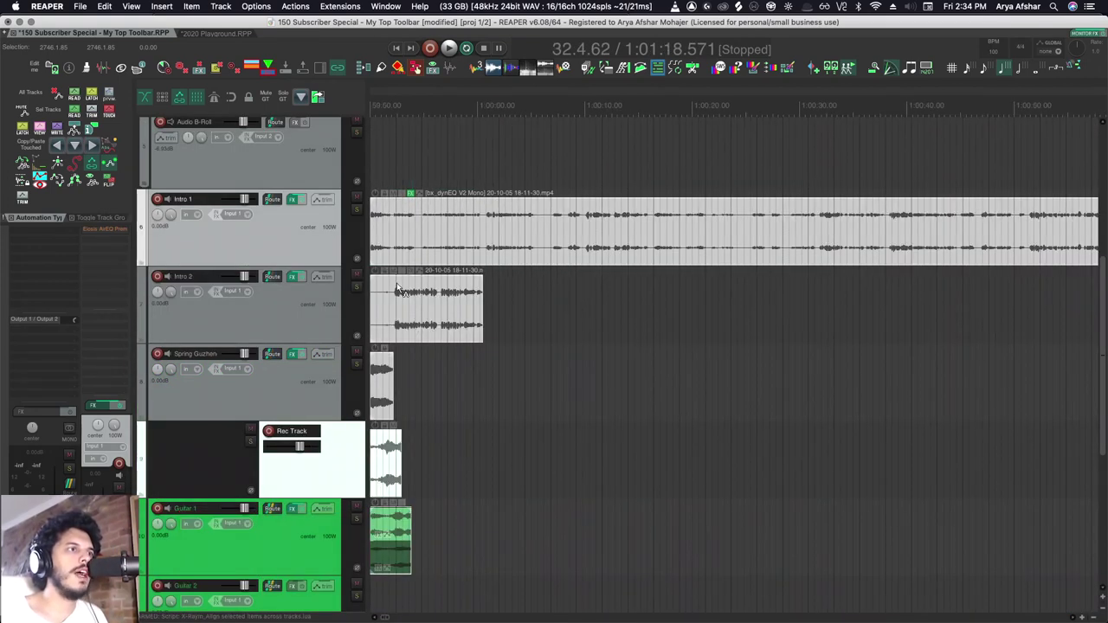
{"action": "left_click", "coordinate": [723, 355]}
{"action": "scroll", "coordinate": [717, 353], "scroll_direction": "down", "scroll_amount": 10}
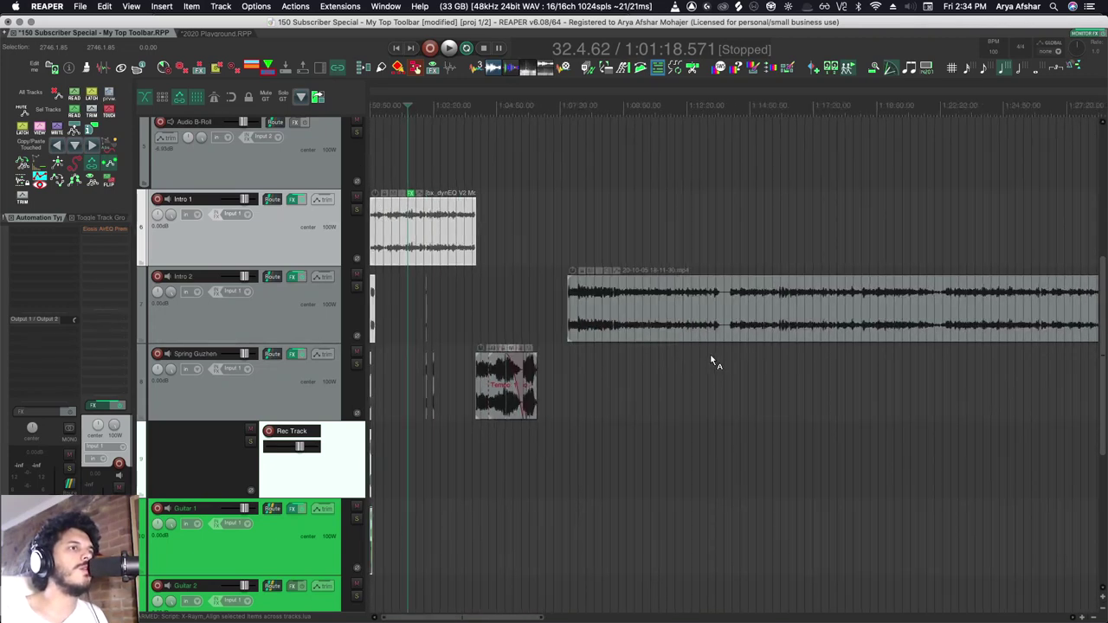
{"action": "scroll", "coordinate": [633, 212], "scroll_direction": "up", "scroll_amount": 10}
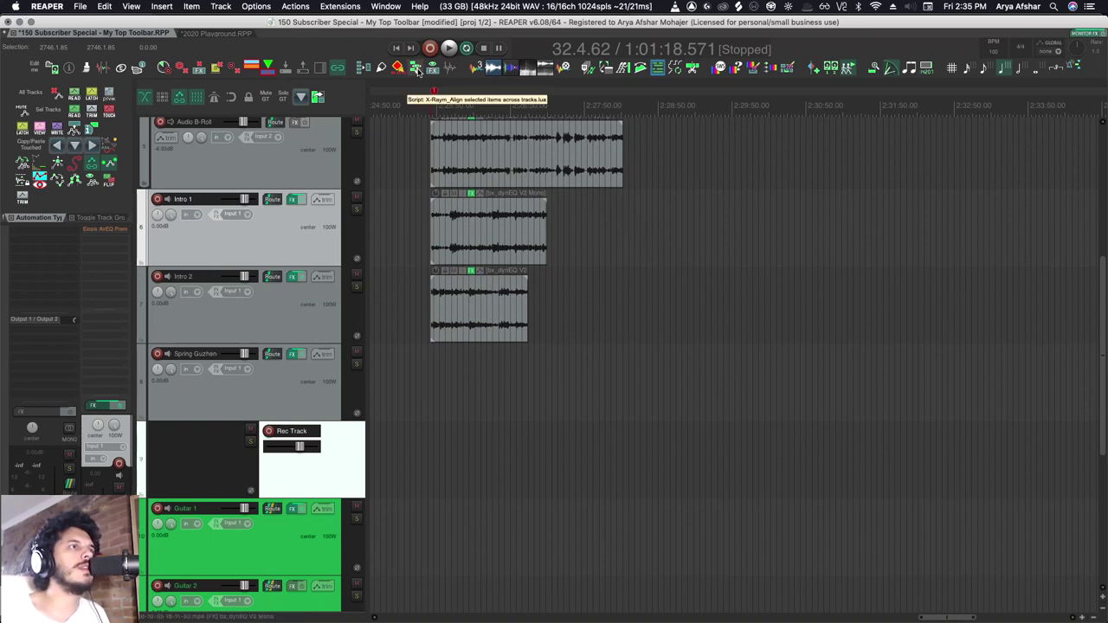
Step: Select only the items that carry take FX across all tracks
{"action": "left_click", "coordinate": [434, 71]}
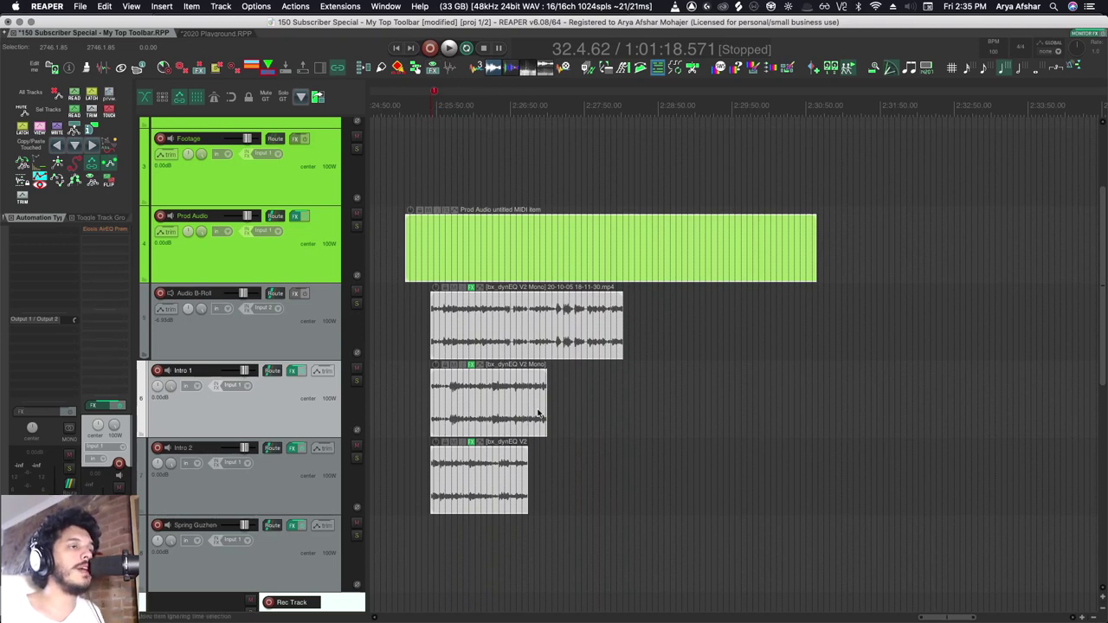
{"action": "scroll", "coordinate": [535, 416], "scroll_direction": "down", "scroll_amount": 5}
{"action": "scroll", "coordinate": [525, 417], "scroll_direction": "left", "scroll_amount": 5}
{"action": "scroll", "coordinate": [525, 416], "scroll_direction": "down", "scroll_amount": 8}
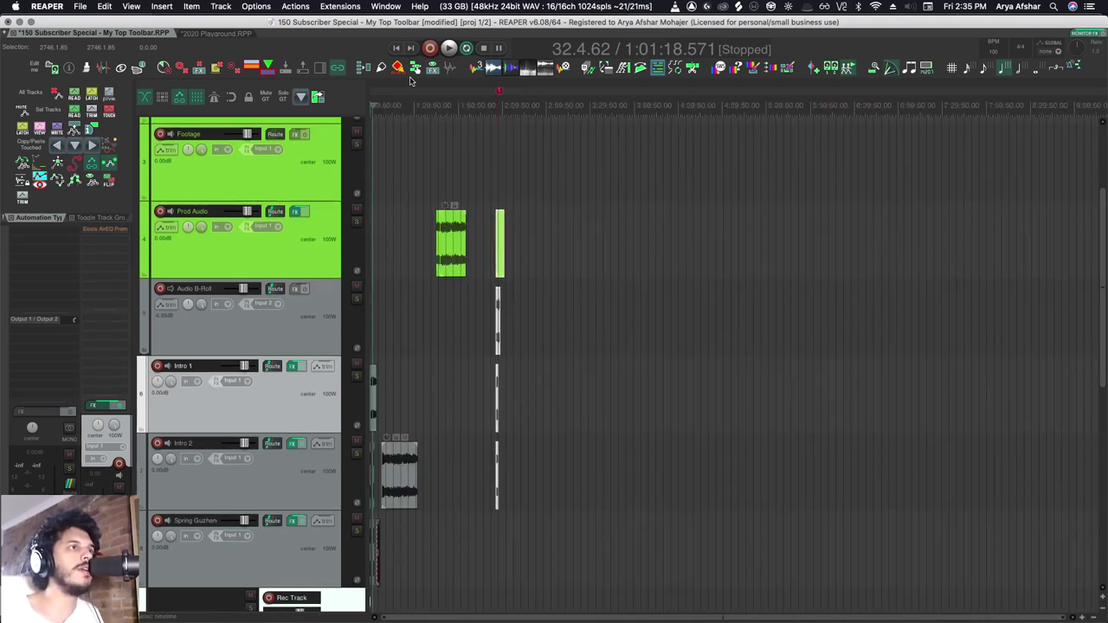
{"action": "scroll", "coordinate": [436, 420], "scroll_direction": "up", "scroll_amount": 5}
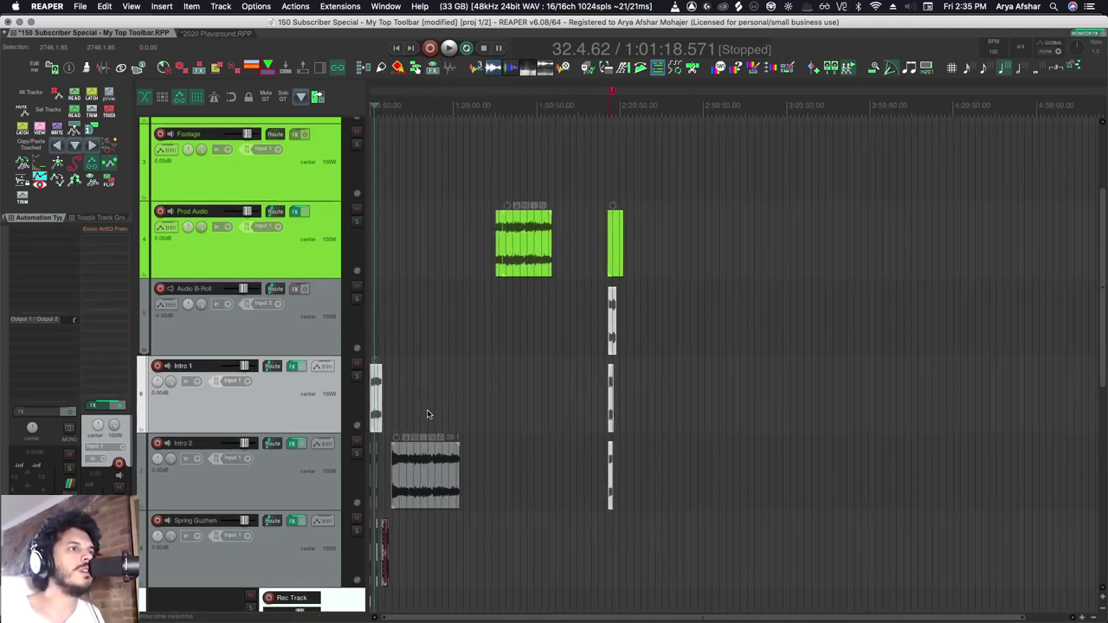
Step: Look along the timeline and tracks to check which items with and without take FX are selected
{"action": "scroll", "coordinate": [428, 407], "scroll_direction": "down", "scroll_amount": 3}
{"action": "scroll", "coordinate": [401, 297], "scroll_direction": "up", "scroll_amount": 5}
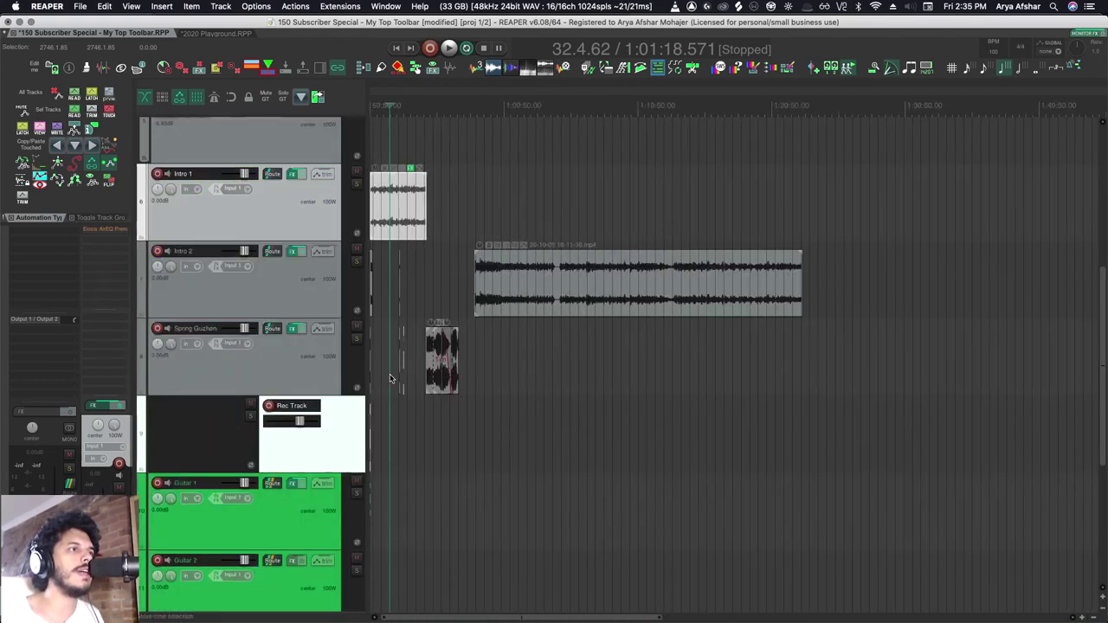
{"action": "scroll", "coordinate": [393, 227], "scroll_direction": "up", "scroll_amount": 1}
{"action": "scroll", "coordinate": [402, 235], "scroll_direction": "right", "scroll_amount": 15}
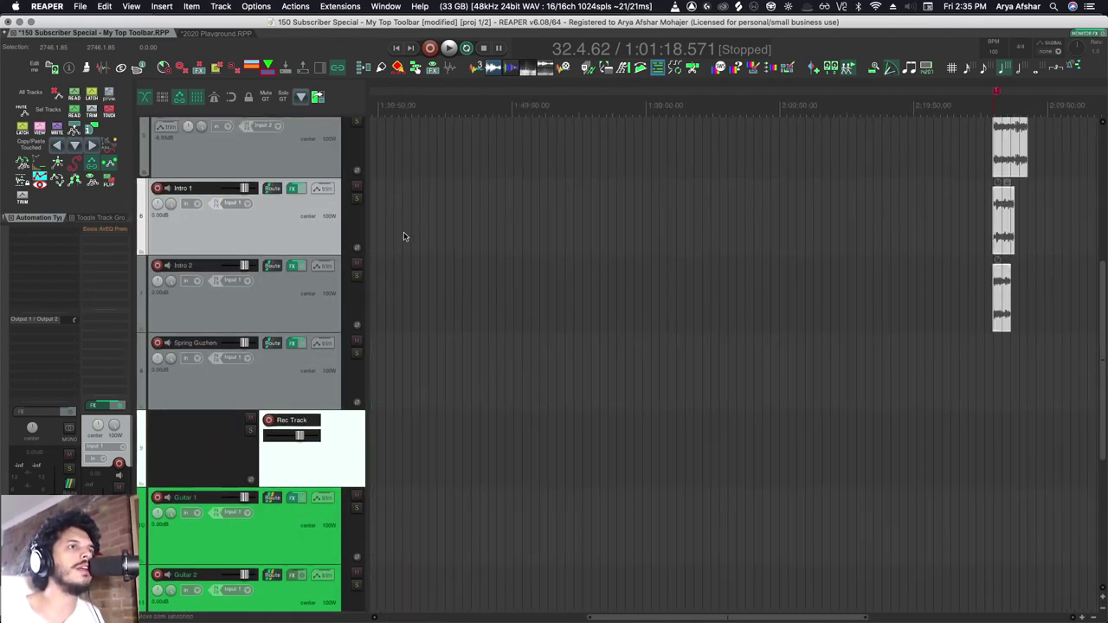
{"action": "scroll", "coordinate": [556, 244], "scroll_direction": "up", "scroll_amount": 4}
{"action": "scroll", "coordinate": [557, 239], "scroll_direction": "up", "scroll_amount": 3}
{"action": "scroll", "coordinate": [533, 234], "scroll_direction": "down", "scroll_amount": 5}
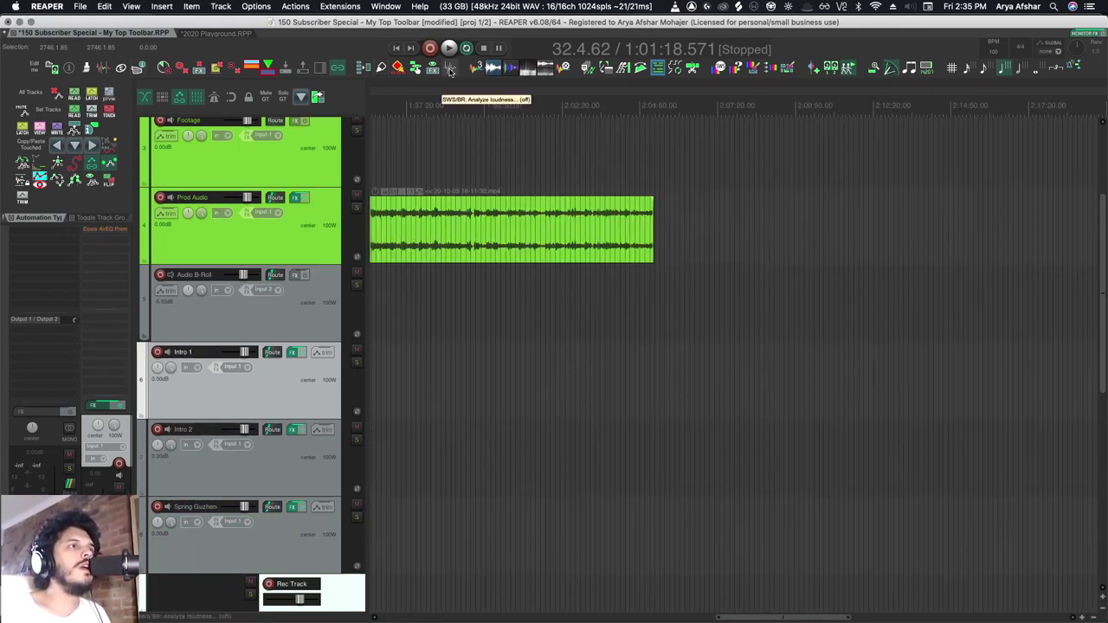
{"action": "scroll", "coordinate": [750, 366], "scroll_direction": "down", "scroll_amount": 1}
{"action": "scroll", "coordinate": [750, 366], "scroll_direction": "right", "scroll_amount": 10}
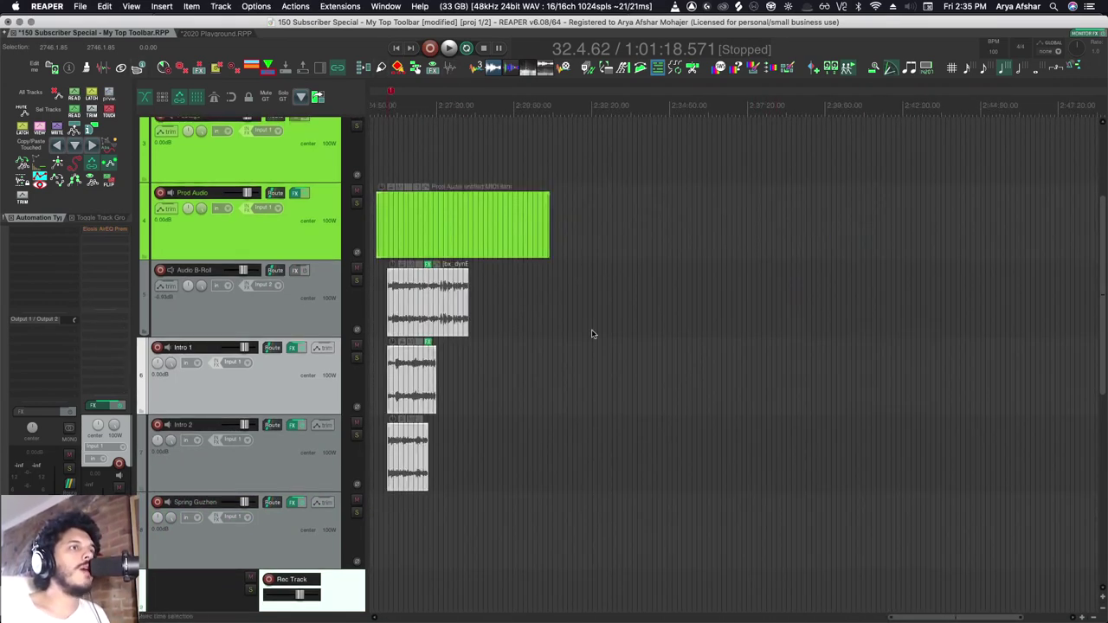
Step: Clear the item selection and place the edit cursor on Audio B-Roll shortly before the aligned items
{"action": "scroll", "coordinate": [595, 332], "scroll_direction": "left", "scroll_amount": 5}
{"action": "left_click", "coordinate": [782, 309]}
{"action": "scroll", "coordinate": [762, 315], "scroll_direction": "right", "scroll_amount": 2}
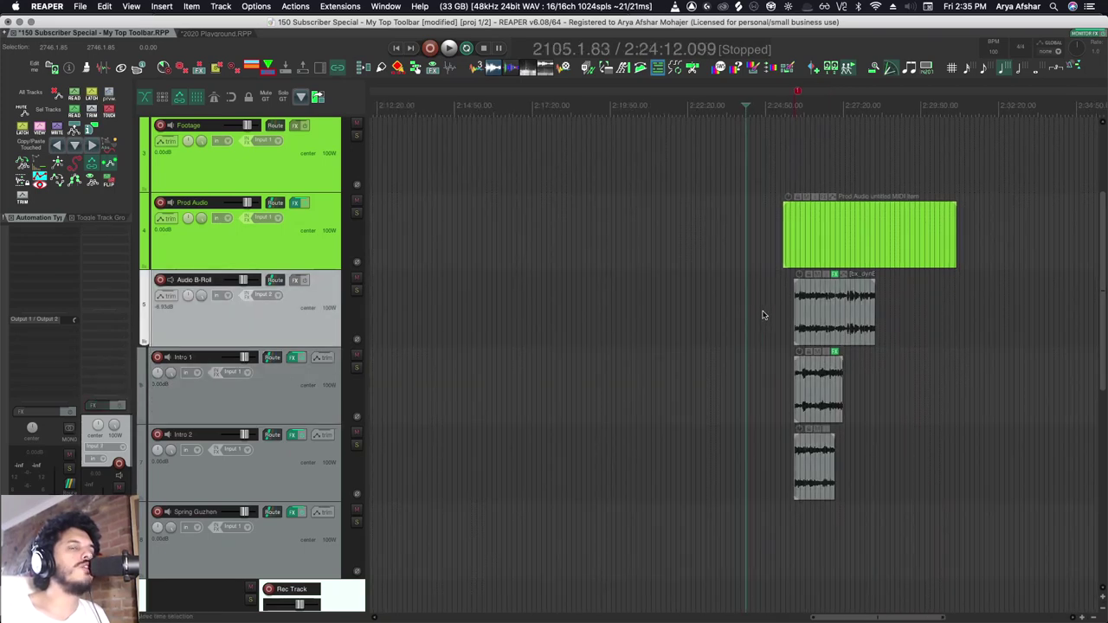
Step: Select the Audio B-Roll item and analyze its loudness
{"action": "left_click", "coordinate": [741, 258]}
{"action": "scroll", "coordinate": [741, 259], "scroll_direction": "up", "scroll_amount": 3}
{"action": "left_click", "coordinate": [836, 310]}
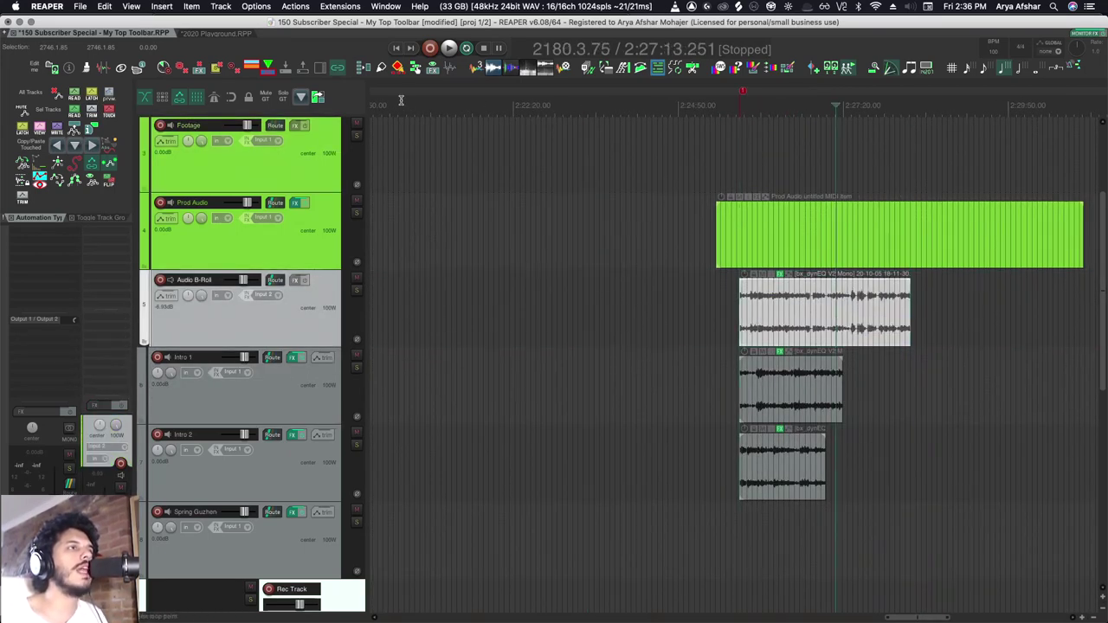
{"action": "left_click", "coordinate": [448, 69]}
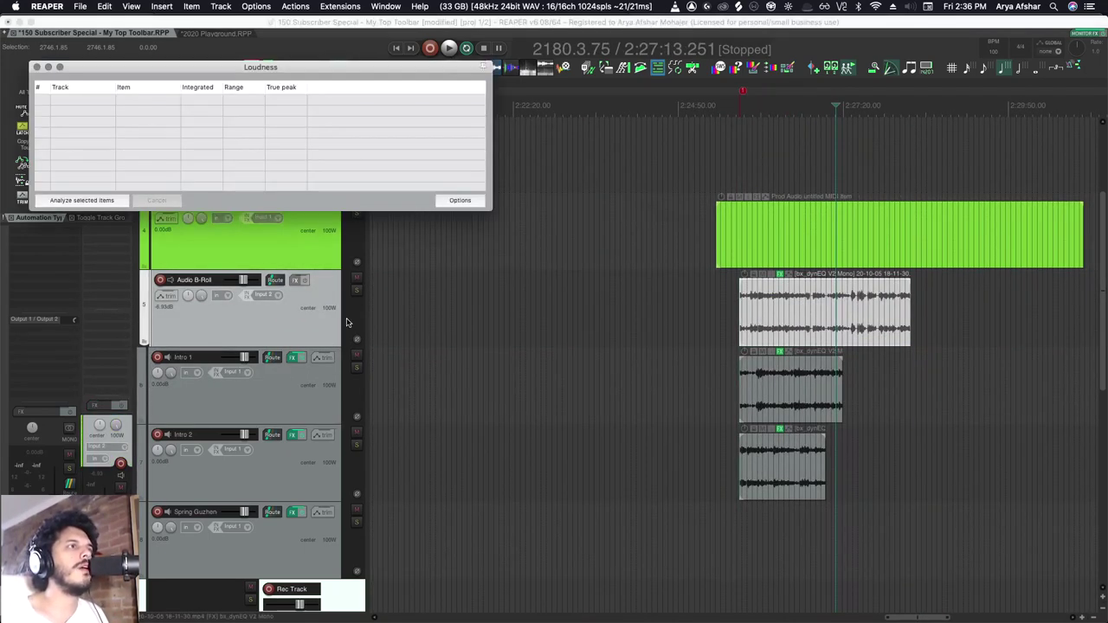
{"action": "left_click", "coordinate": [73, 199]}
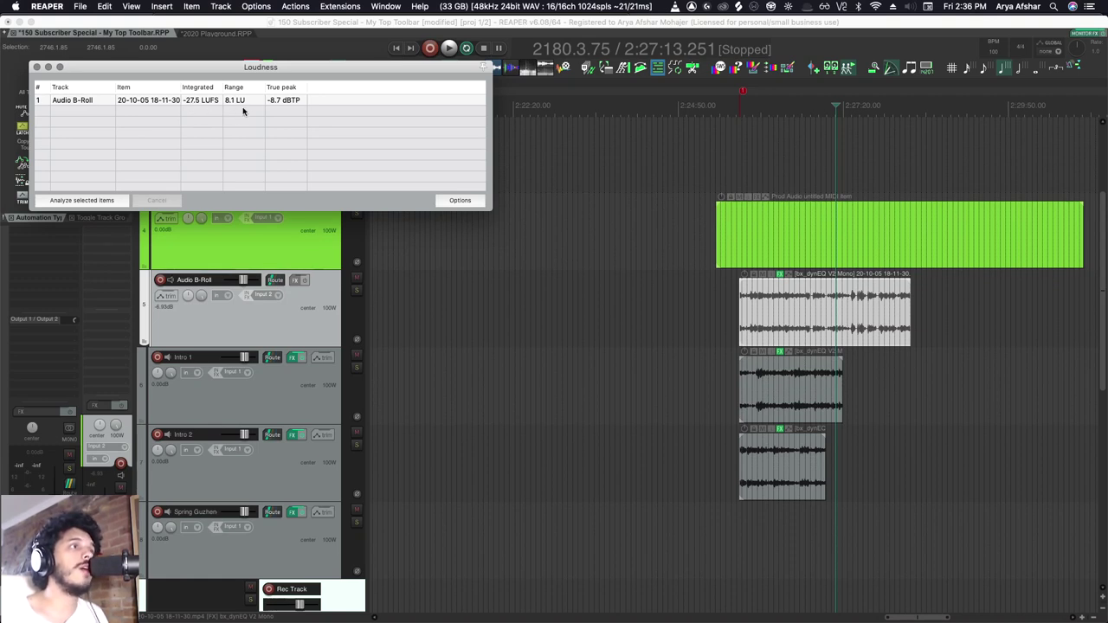
Step: Add the Maximum short-term and Maximum momentary columns to the loudness results, and close the Loudness window
{"action": "right_click", "coordinate": [325, 86]}
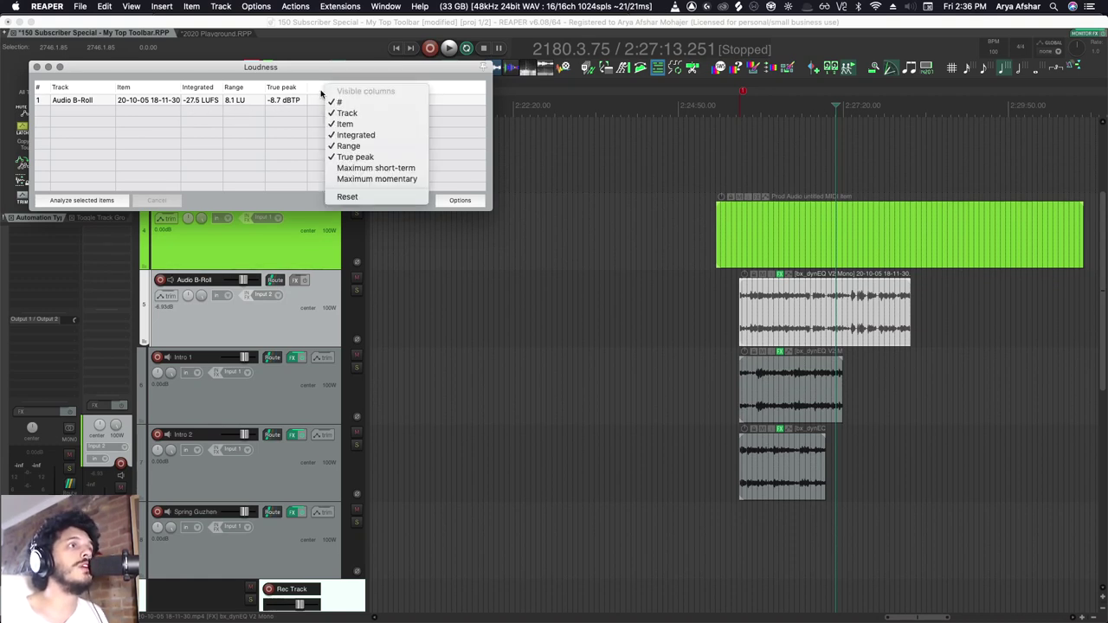
{"action": "left_click", "coordinate": [373, 169]}
{"action": "right_click", "coordinate": [389, 86]}
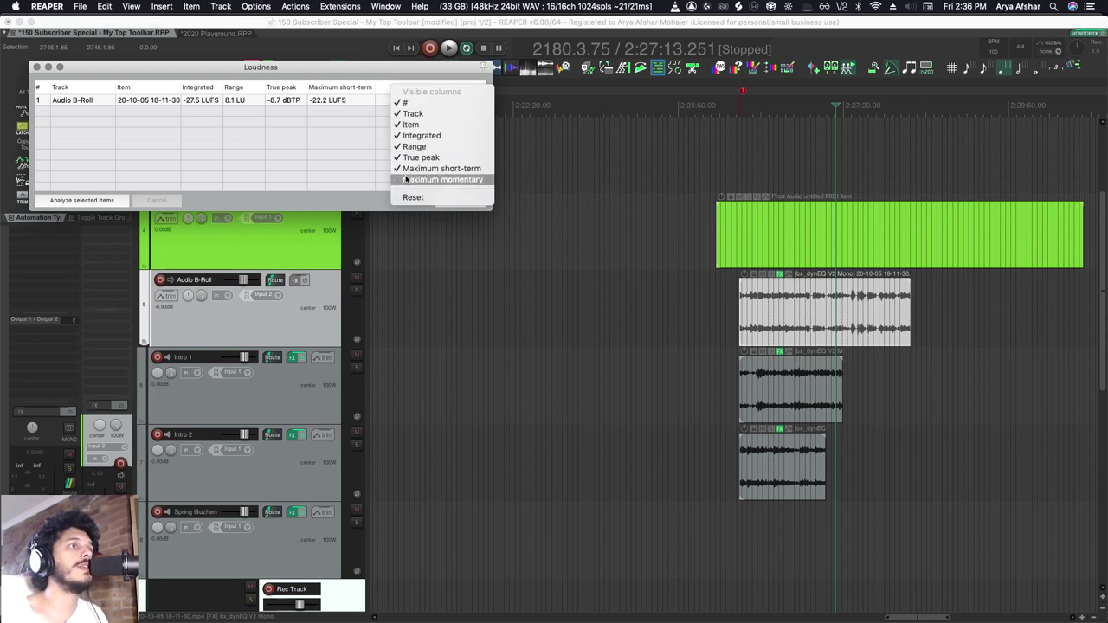
{"action": "left_click", "coordinate": [402, 177]}
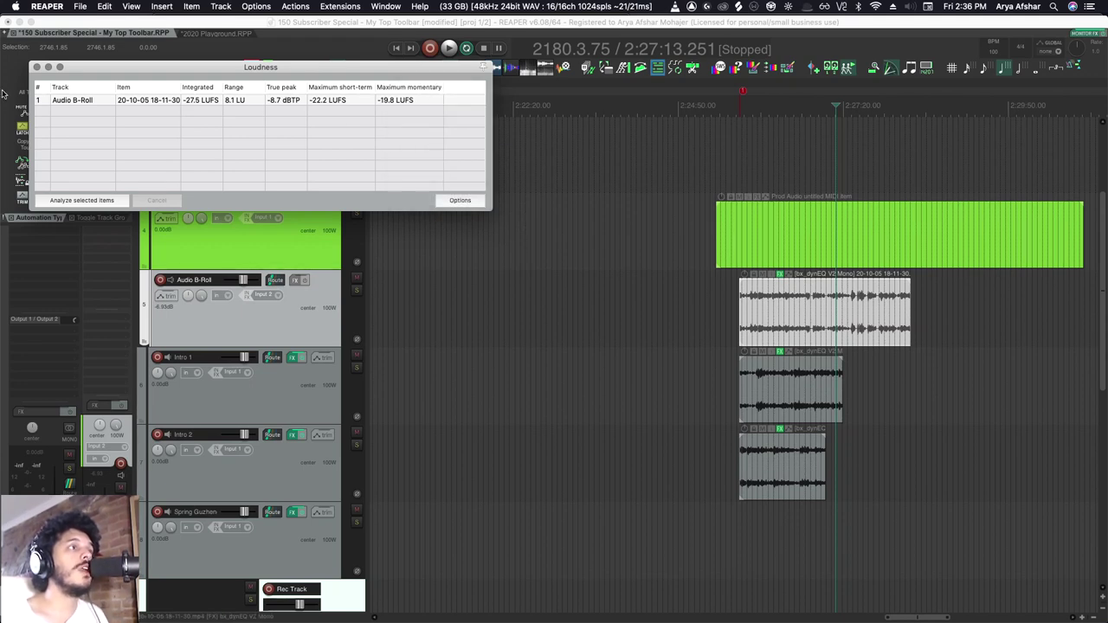
{"action": "left_click", "coordinate": [37, 66]}
{"action": "left_click", "coordinate": [38, 69]}
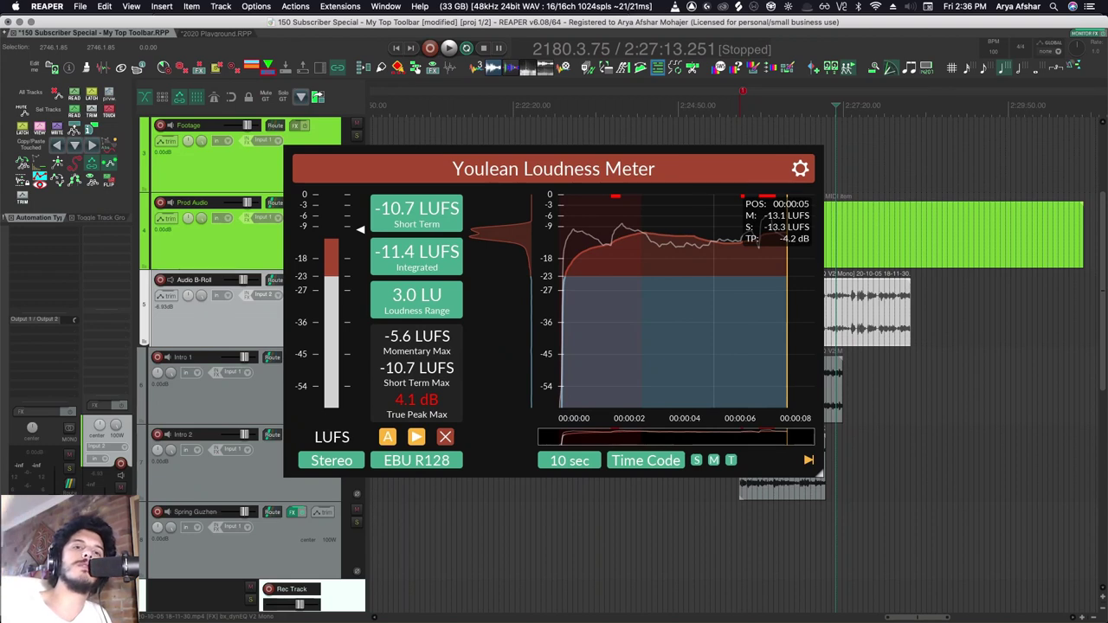
Step: Move the Audio B-Roll item earlier on the timeline, ahead of the Intro items, and split it in two
{"action": "left_click_drag", "start_coordinate": [475, 246], "coordinate": [624, 247]}
{"action": "key", "text": "Escape"}
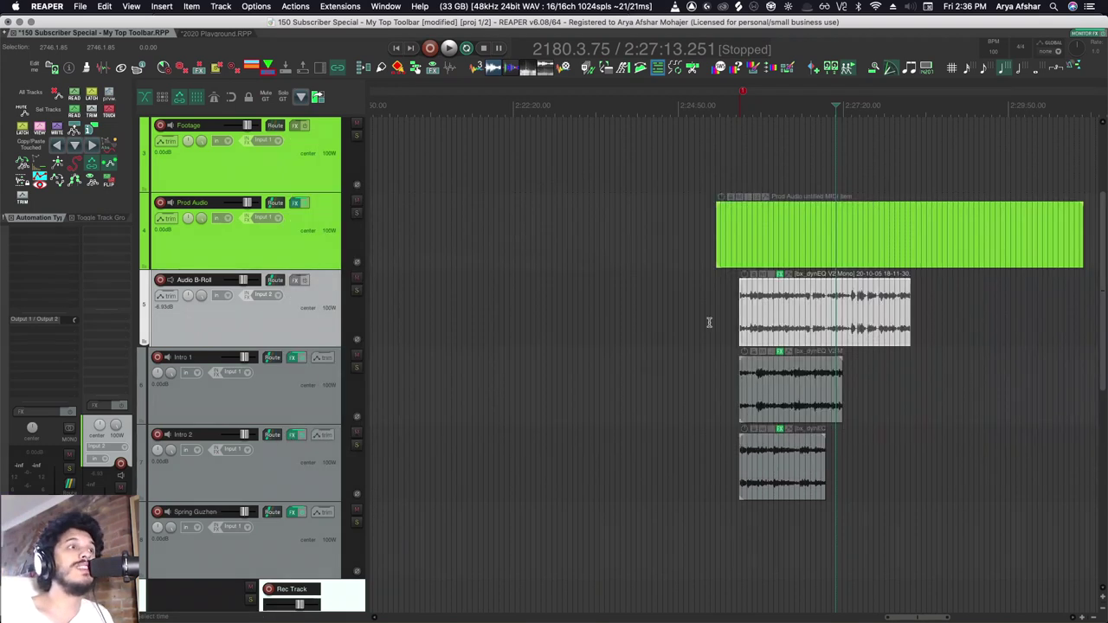
{"action": "scroll", "coordinate": [764, 364], "scroll_direction": "down", "scroll_amount": 4}
{"action": "scroll", "coordinate": [764, 365], "scroll_direction": "down", "scroll_amount": 1}
{"action": "left_click_drag", "start_coordinate": [759, 288], "coordinate": [633, 288]}
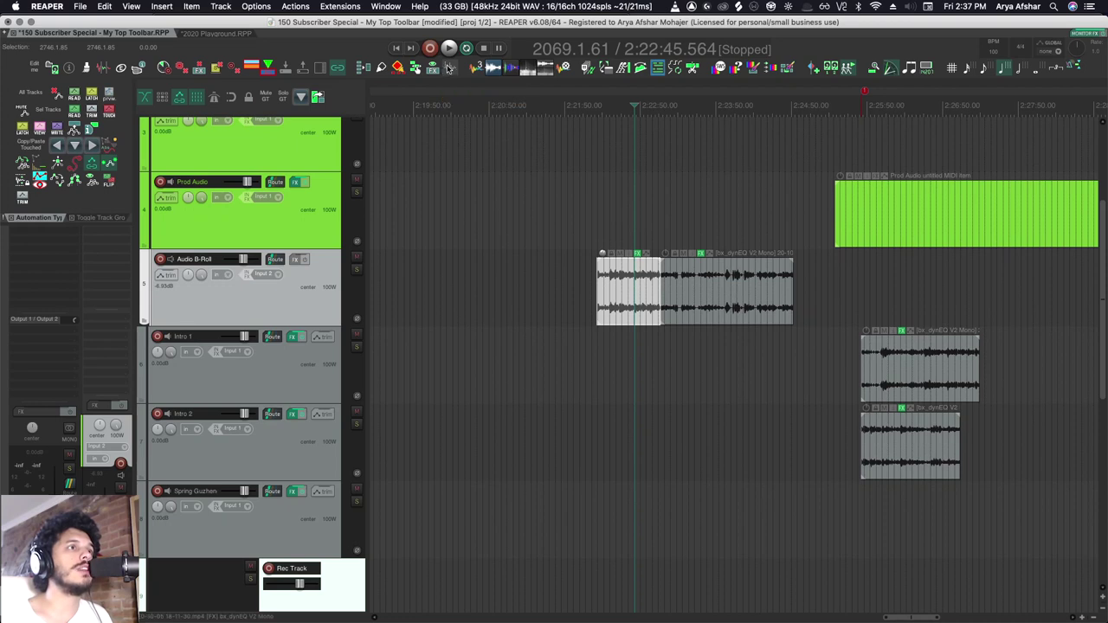
{"action": "left_click", "coordinate": [340, 6]}
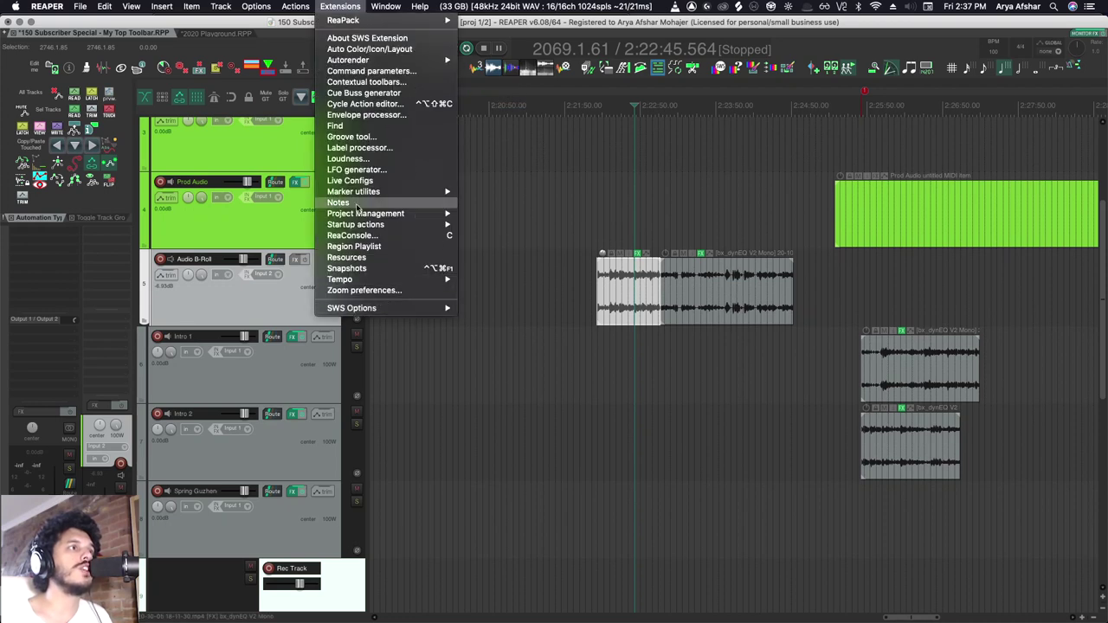
{"action": "left_click", "coordinate": [492, 318]}
Step: Split off a short piece at the start of the Audio B-Roll audio and move it earlier to about 2:22:01
{"action": "left_click", "coordinate": [416, 69]}
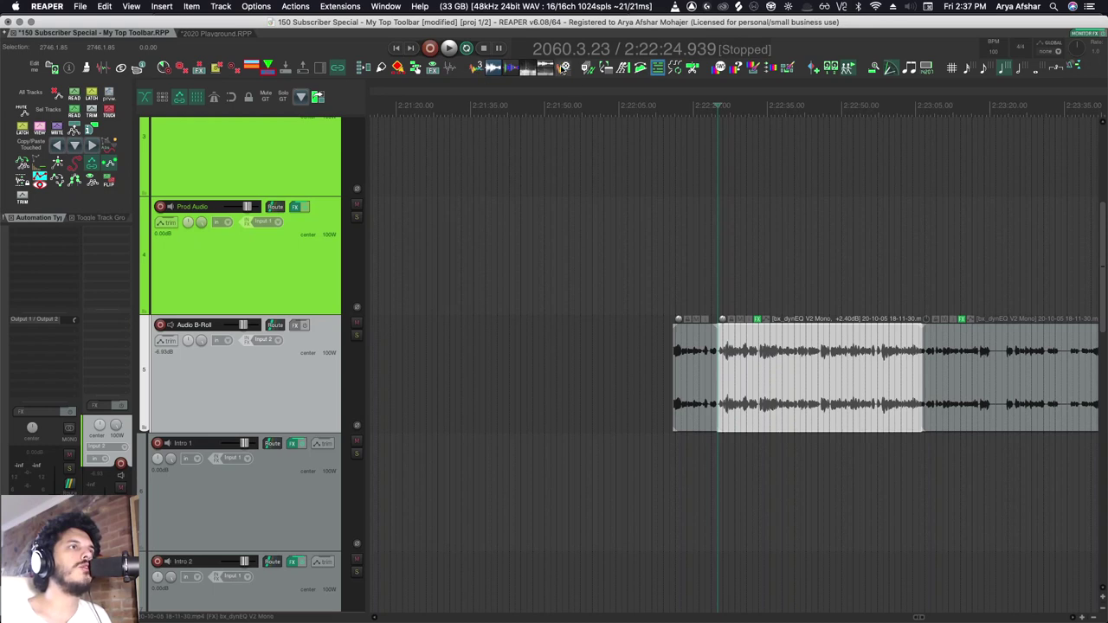
{"action": "left_click_drag", "start_coordinate": [701, 367], "coordinate": [632, 366]}
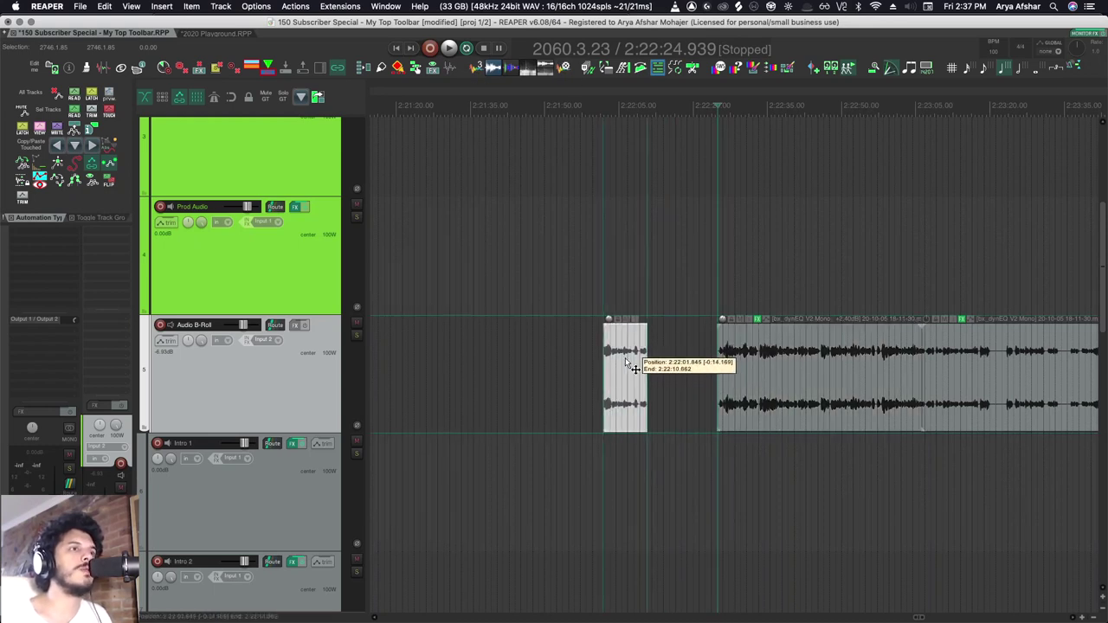
{"action": "scroll", "coordinate": [594, 291], "scroll_direction": "up", "scroll_amount": 4}
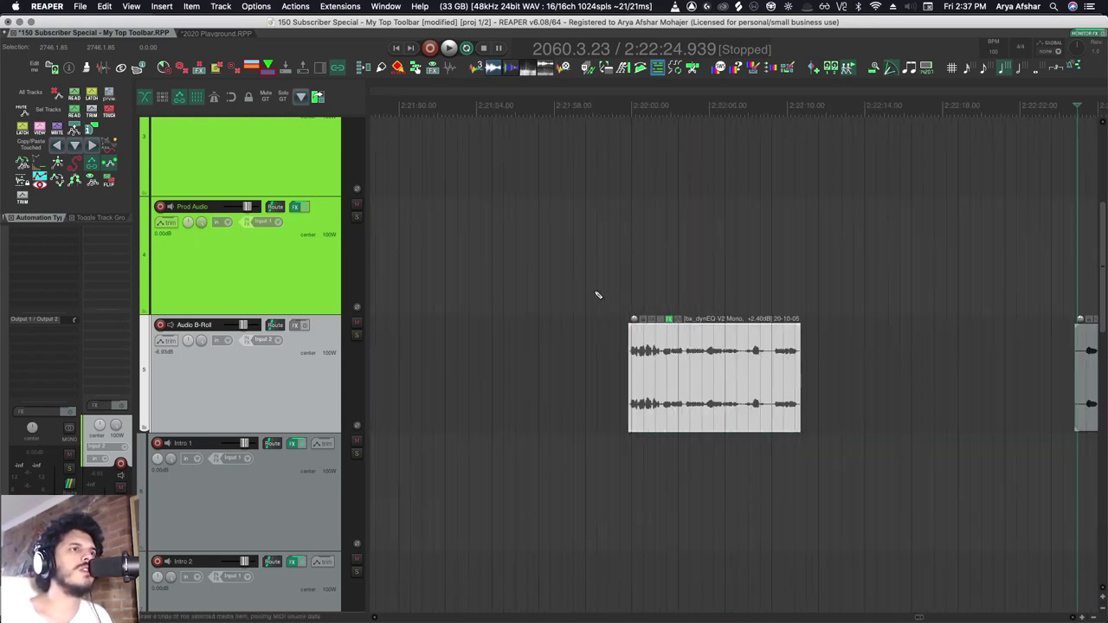
{"action": "left_click", "coordinate": [705, 363]}
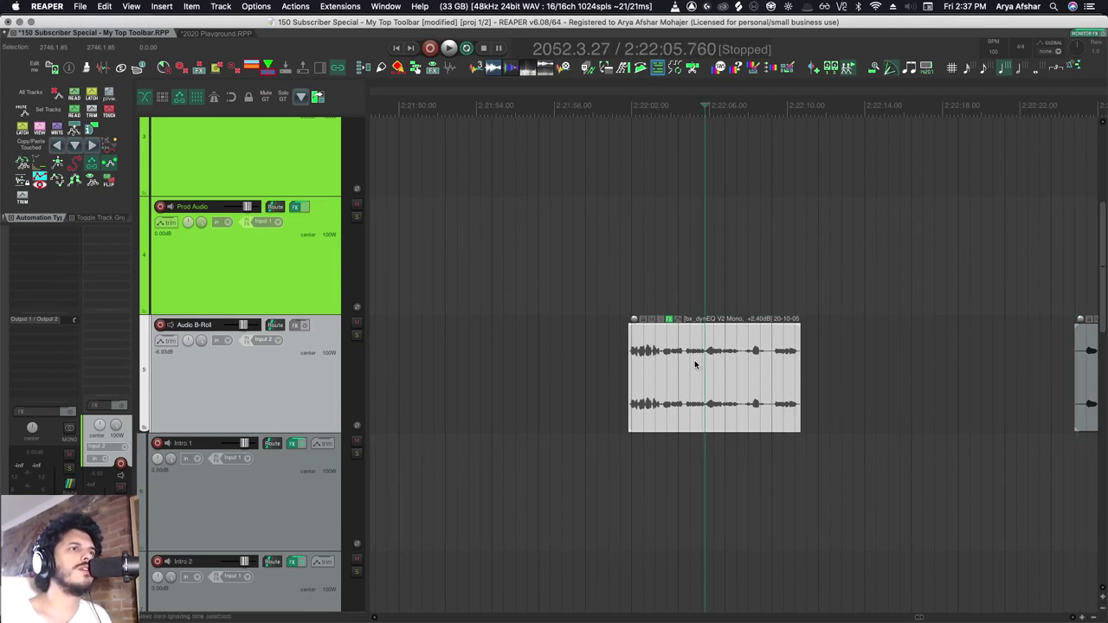
Step: Explode the short Audio B-Roll item spectrally across tracks with a LowMid crossover of 200 and a MidHigh crossover of 400
{"action": "left_click", "coordinate": [478, 76]}
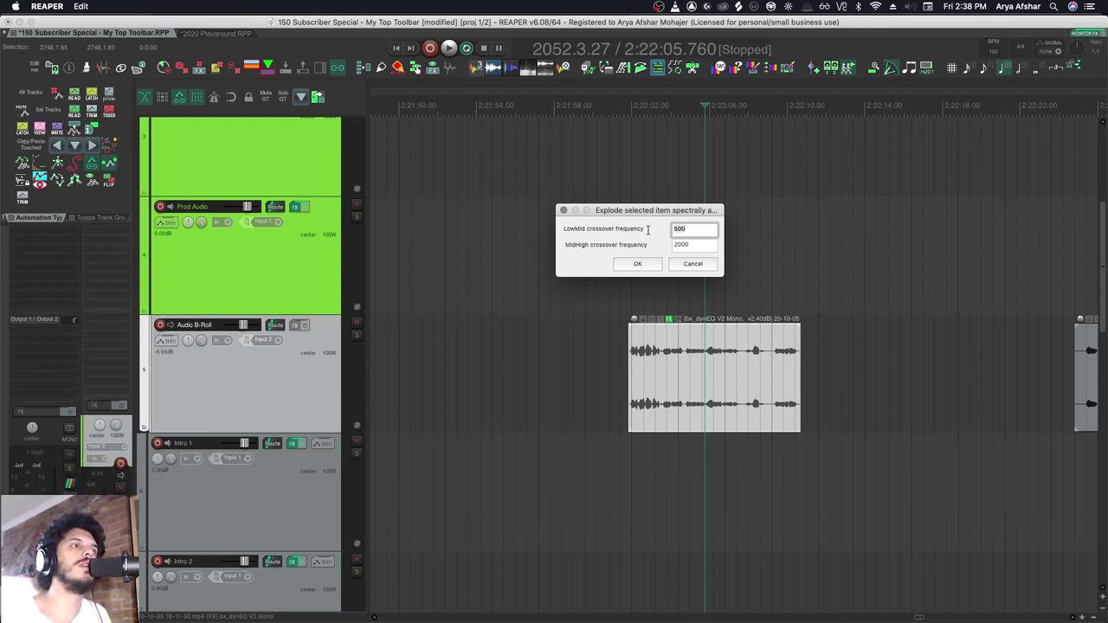
{"action": "type", "text": "2"}
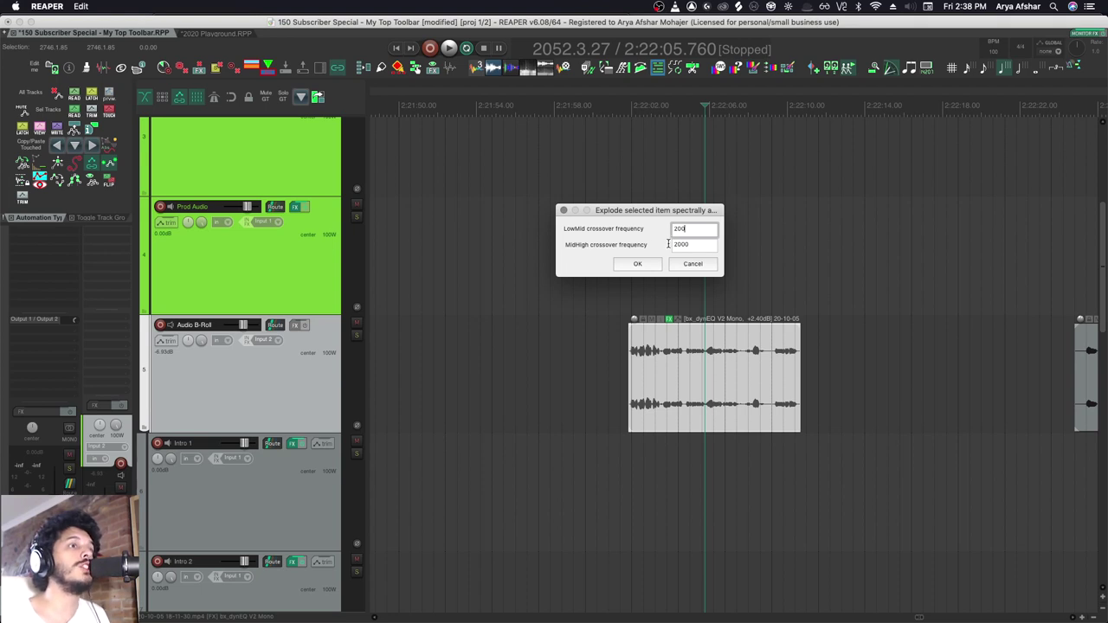
{"action": "key", "text": "Tab"}
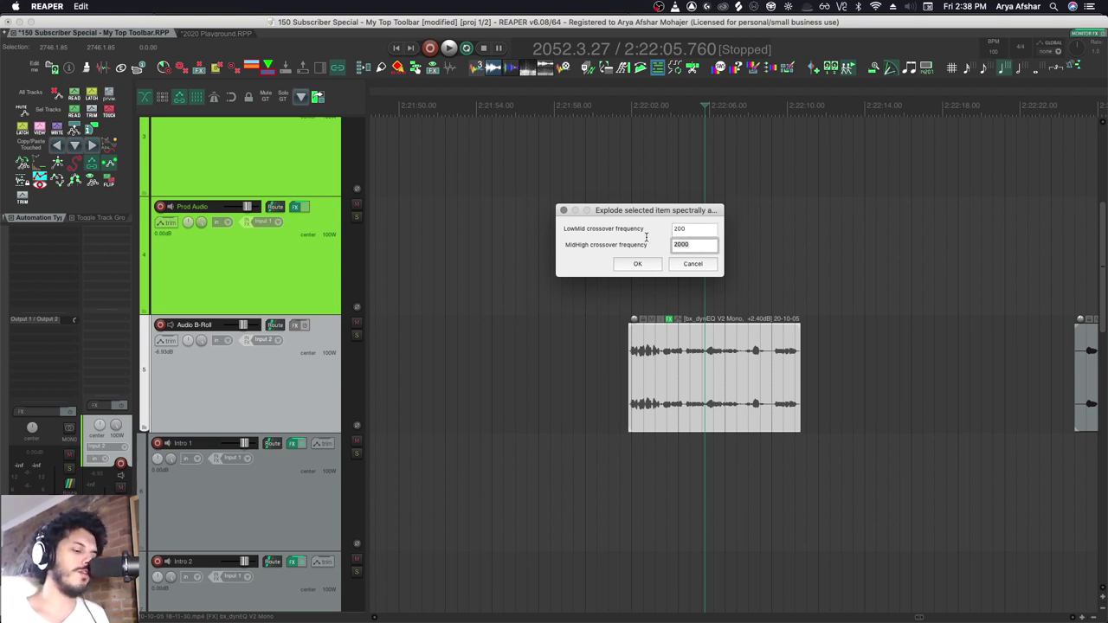
{"action": "type", "text": "400"}
{"action": "key", "text": "Return"}
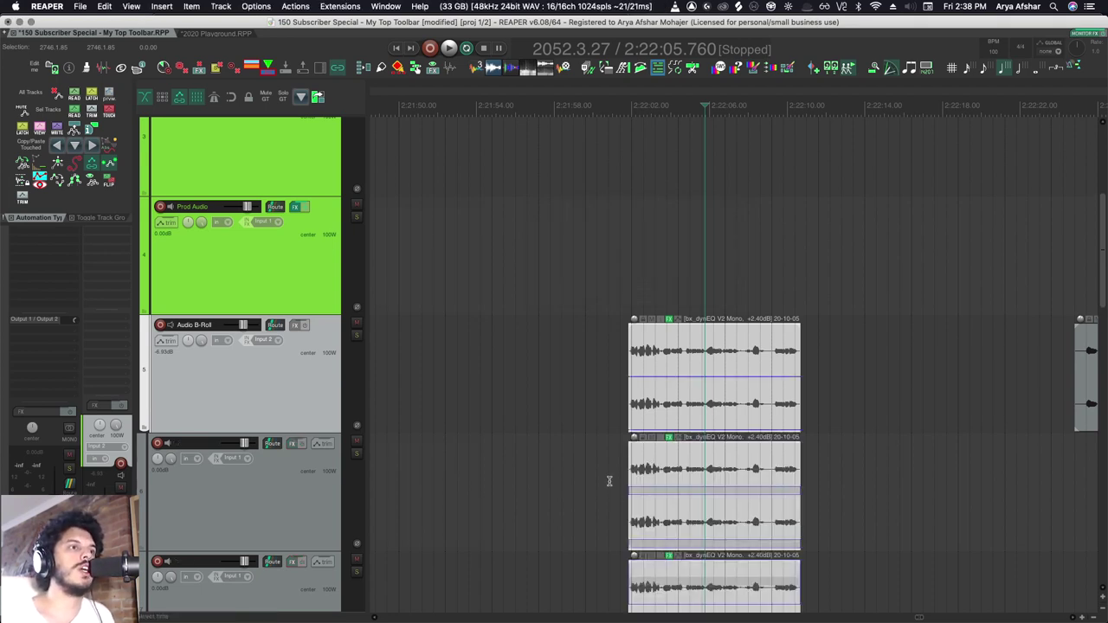
Step: Play the exploded band on the Audio B-Roll track soloed, and lower that item's volume to -46.40 dB
{"action": "scroll", "coordinate": [608, 480], "scroll_direction": "down", "scroll_amount": 3}
{"action": "scroll", "coordinate": [571, 327], "scroll_direction": "up", "scroll_amount": 3}
{"action": "scroll", "coordinate": [571, 327], "scroll_direction": "up", "scroll_amount": 5}
{"action": "scroll", "coordinate": [580, 334], "scroll_direction": "right", "scroll_amount": 5}
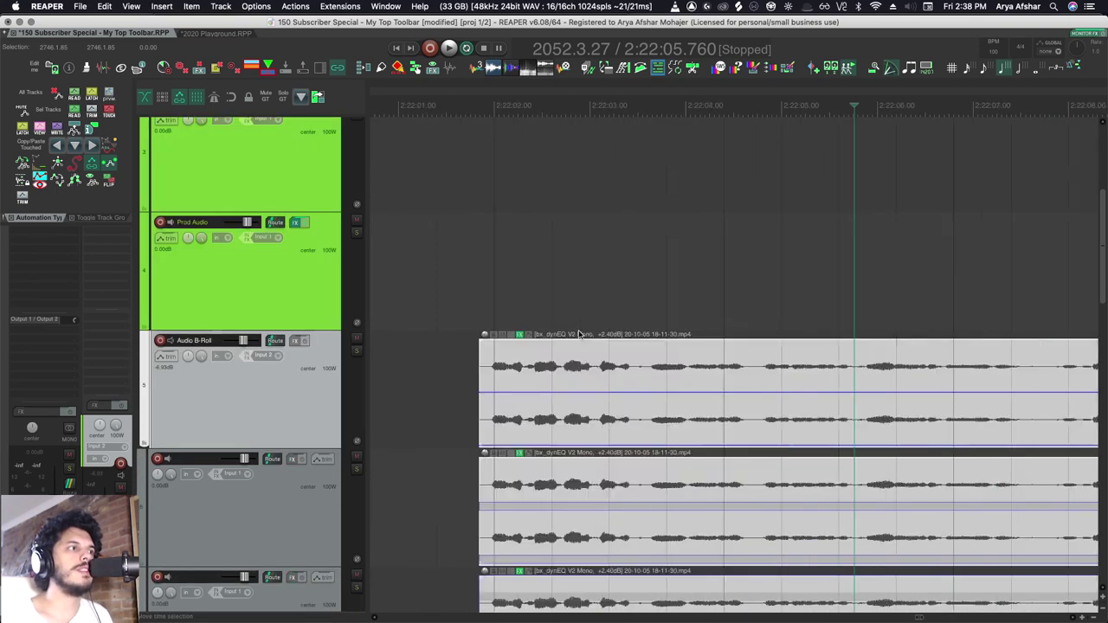
{"action": "scroll", "coordinate": [631, 351], "scroll_direction": "down", "scroll_amount": 5}
{"action": "left_click", "coordinate": [544, 358]}
{"action": "key", "text": "space"}
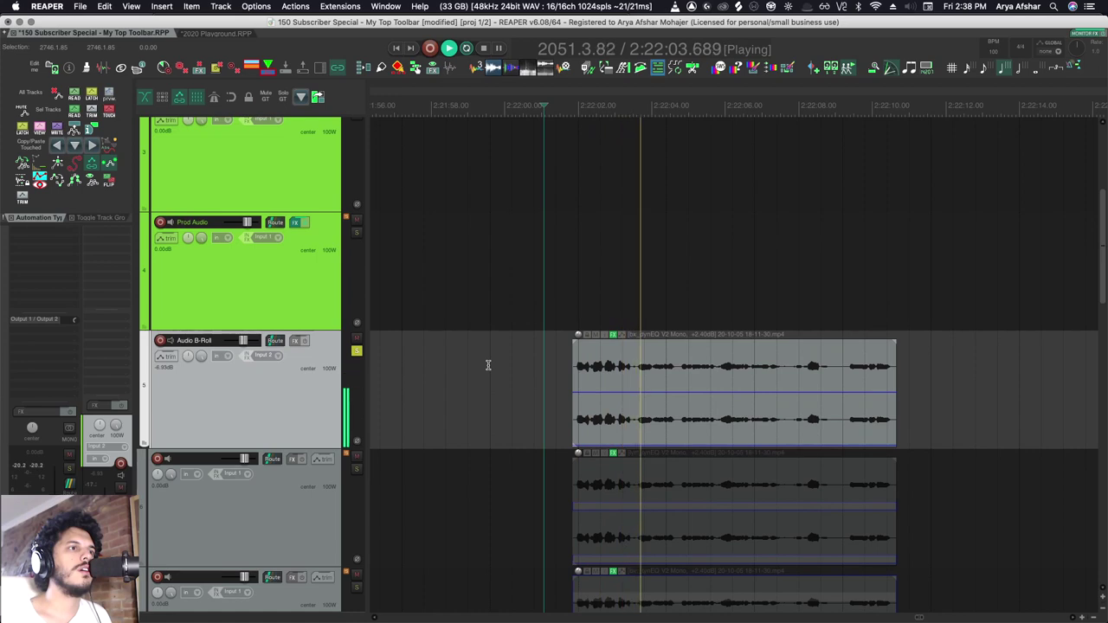
{"action": "key", "text": "space"}
{"action": "left_click_drag", "start_coordinate": [578, 336], "coordinate": [578, 599]}
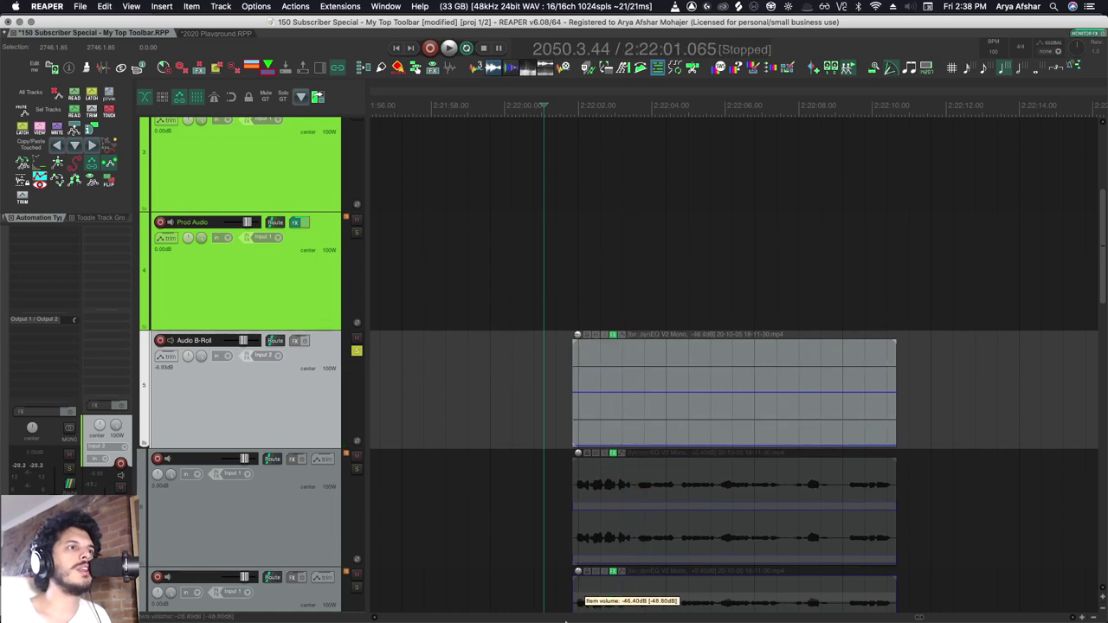
Step: Unsolo Audio B-Roll and play the exploded band on the track directly below it soloed
{"action": "scroll", "coordinate": [503, 276], "scroll_direction": "down", "scroll_amount": 8}
{"action": "scroll", "coordinate": [485, 251], "scroll_direction": "up", "scroll_amount": 6}
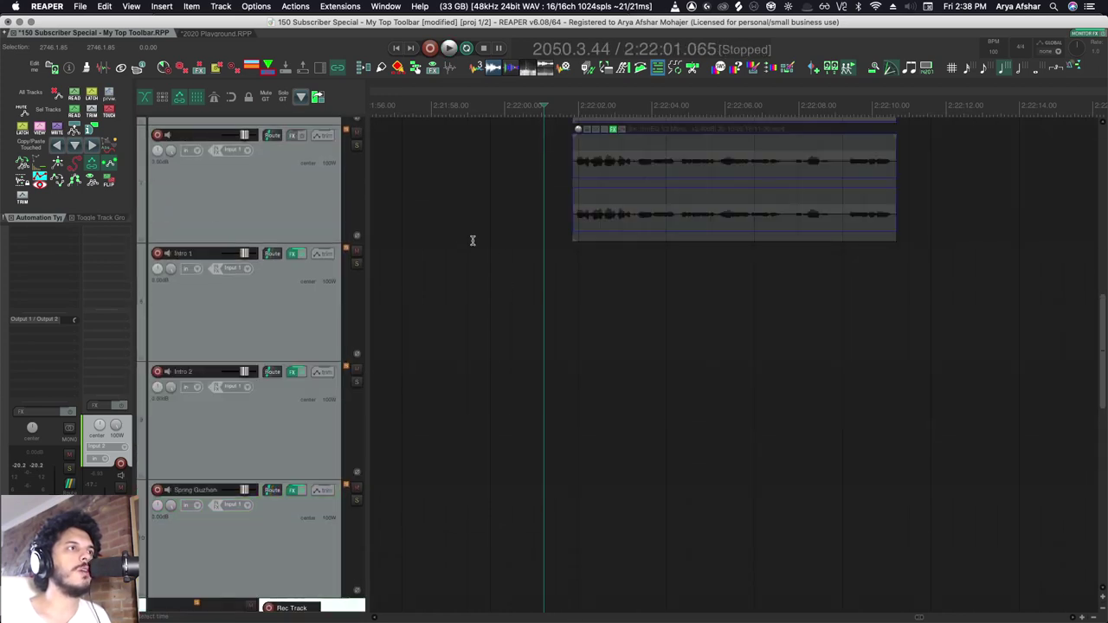
{"action": "left_click", "coordinate": [357, 287]}
{"action": "left_click", "coordinate": [360, 169]}
{"action": "key", "text": "space"}
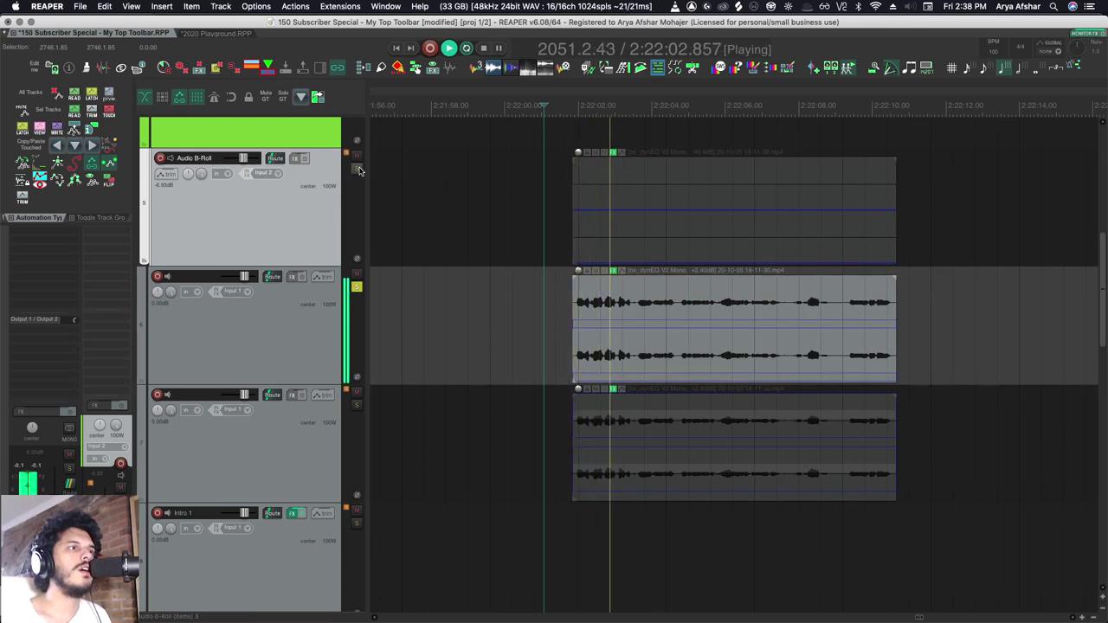
{"action": "key", "text": "space"}
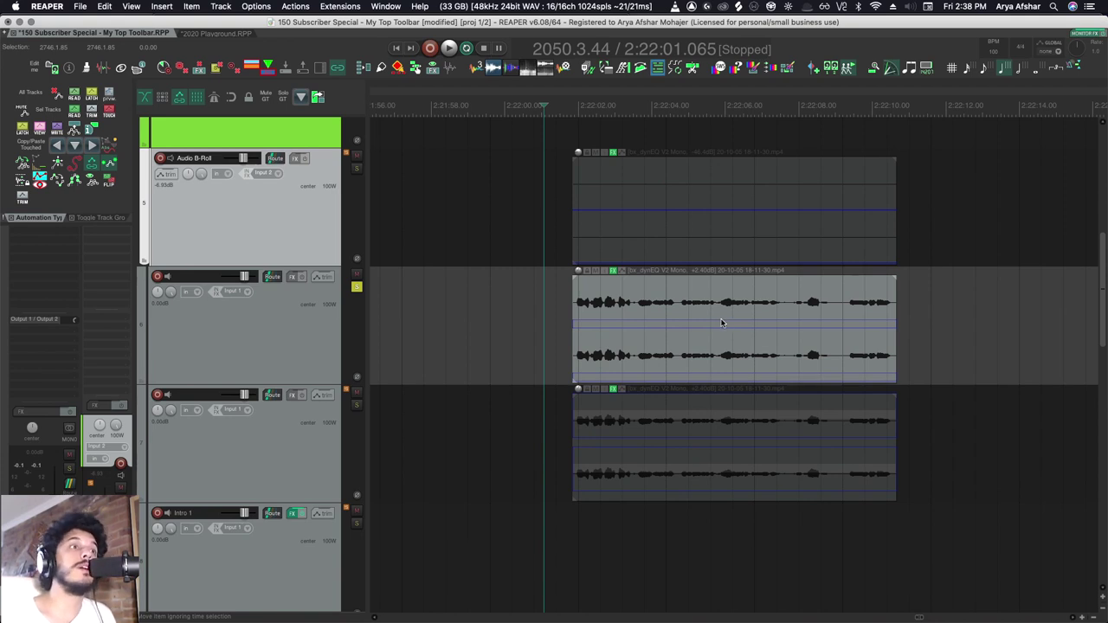
Step: Play the exploded band on the second unnamed track soloed instead, and clear its solo
{"action": "left_click", "coordinate": [357, 287]}
{"action": "left_click", "coordinate": [356, 405]}
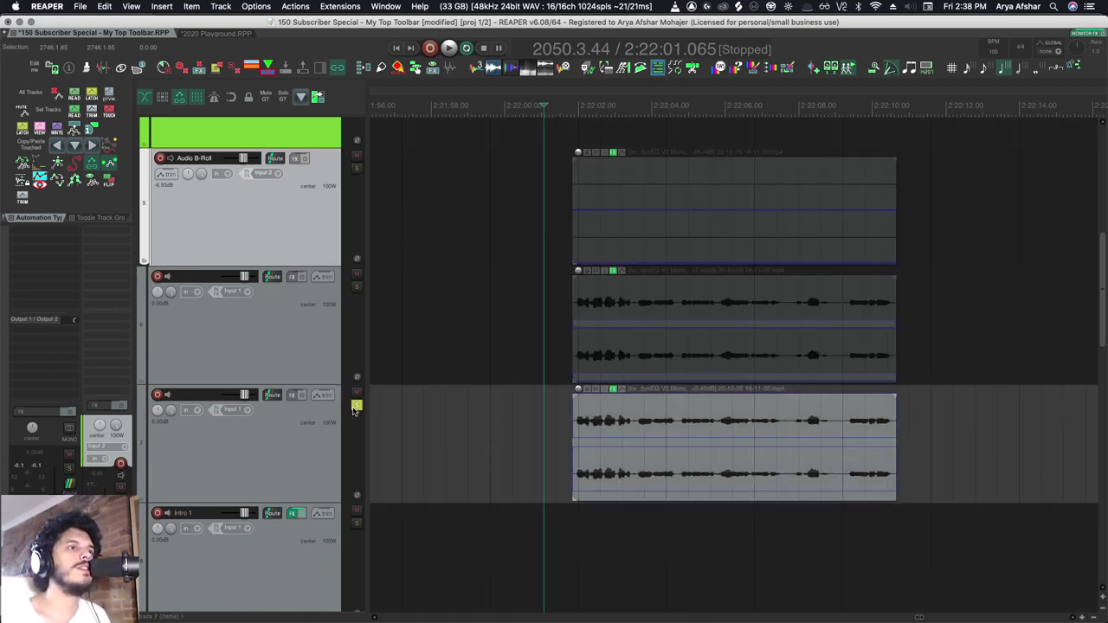
{"action": "key", "text": "space"}
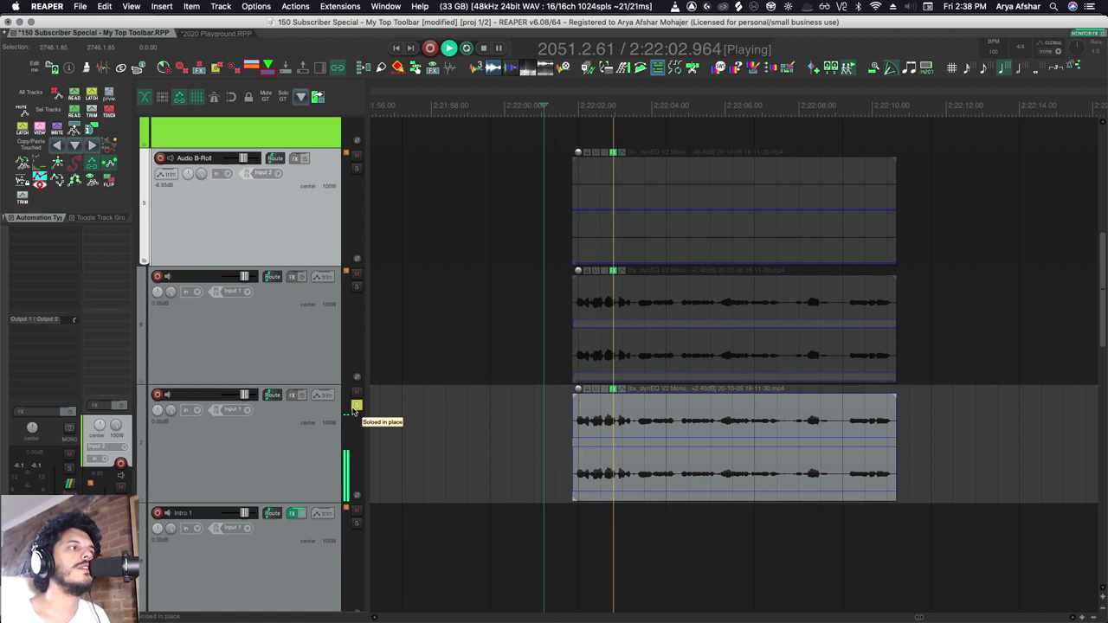
{"action": "key", "text": "space"}
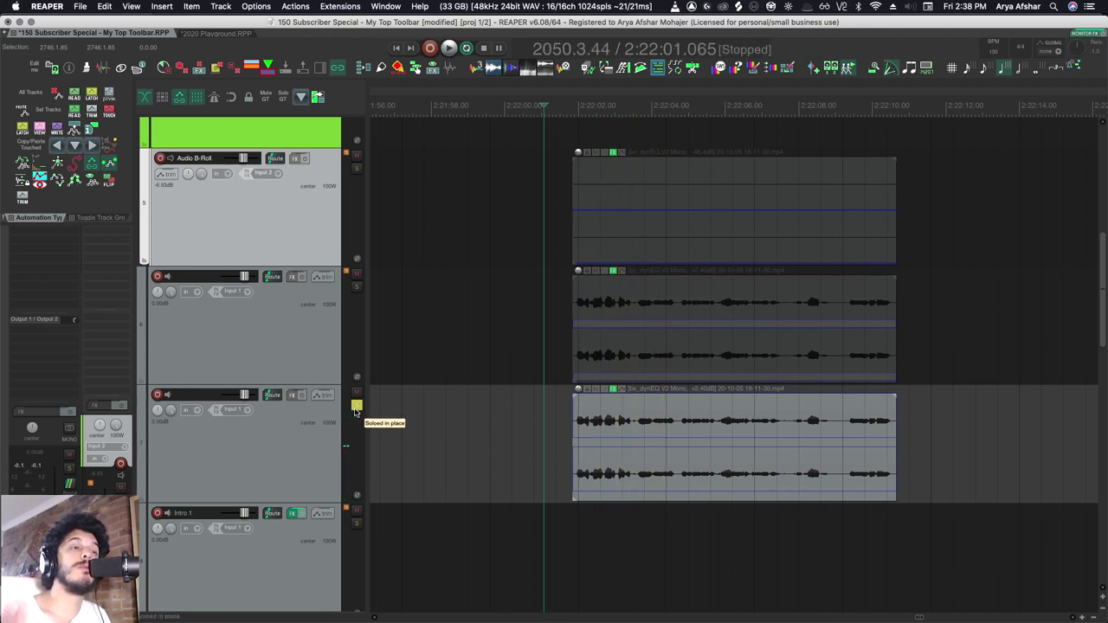
{"action": "left_click", "coordinate": [356, 407]}
Step: Undo the band item's volume change and the spectral explode of the Audio B-Roll item
{"action": "key", "text": "z"}
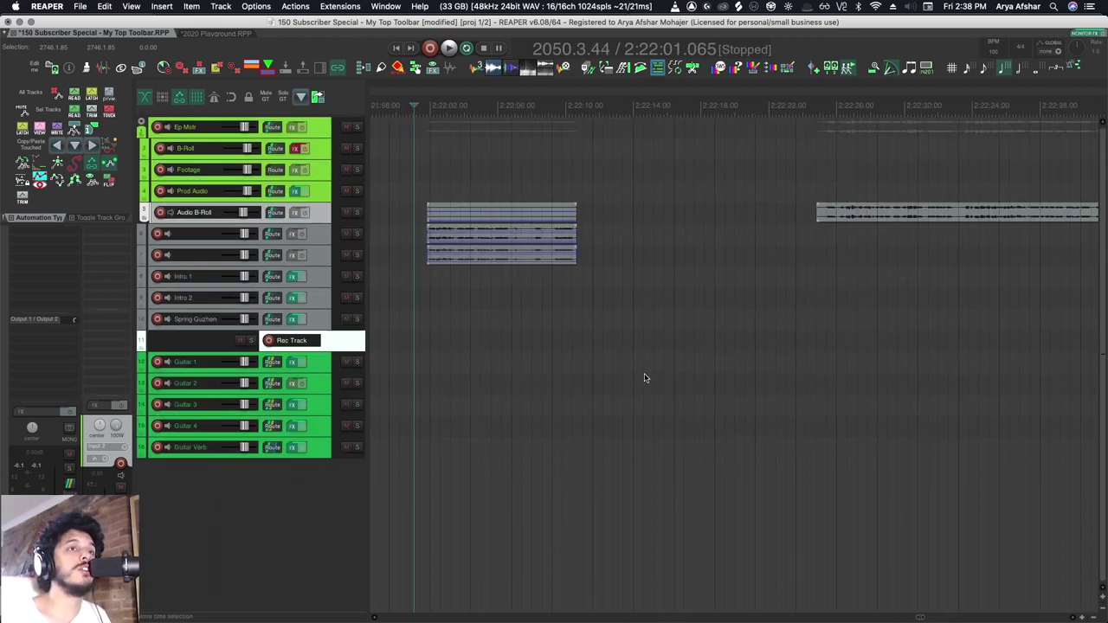
{"action": "scroll", "coordinate": [645, 374], "scroll_direction": "left", "scroll_amount": 3}
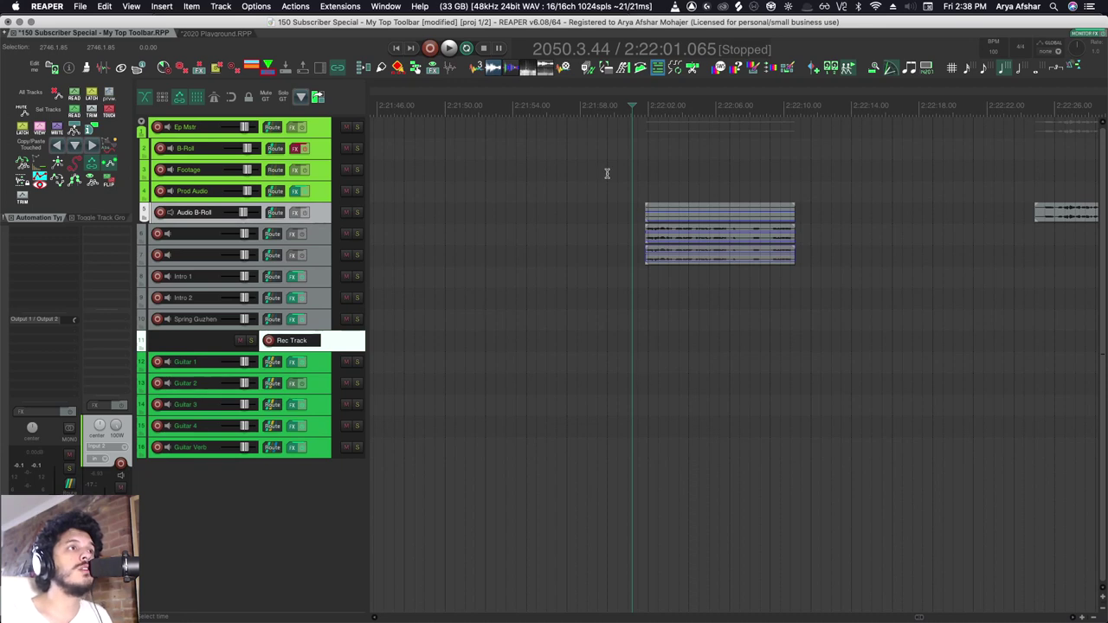
{"action": "key", "text": "super+z"}
{"action": "key", "text": "super+z"}
{"action": "key", "text": "super+z"}
{"action": "key", "text": "super+z"}
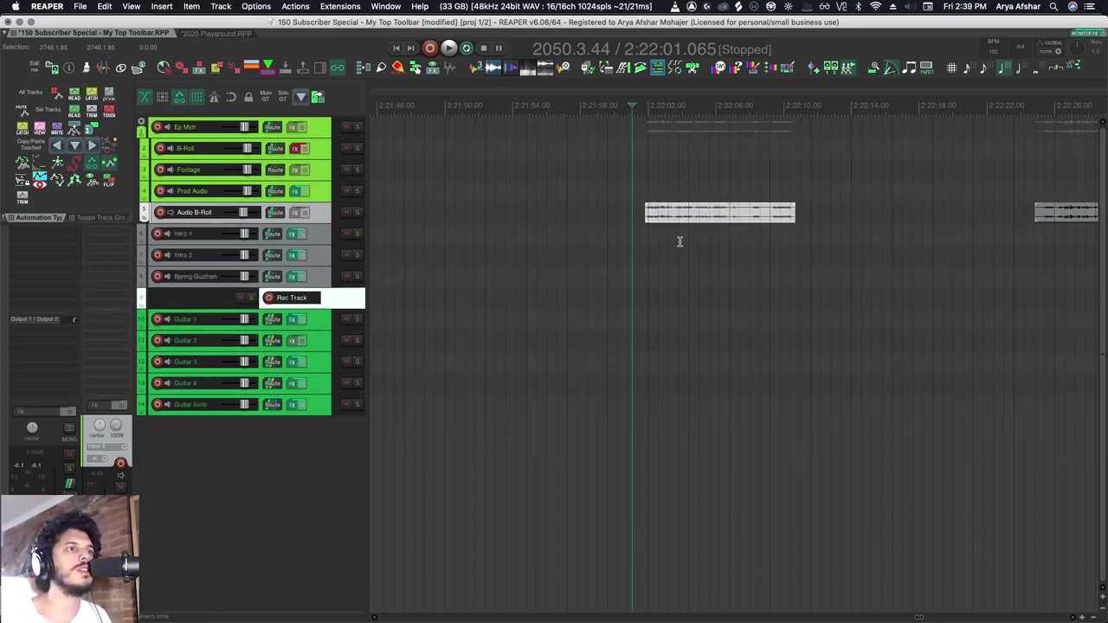
Step: Examine the normal peaks of the selected Audio B-Roll item from overview down to individual waveform cycles
{"action": "scroll", "coordinate": [680, 242], "scroll_direction": "right", "scroll_amount": 1}
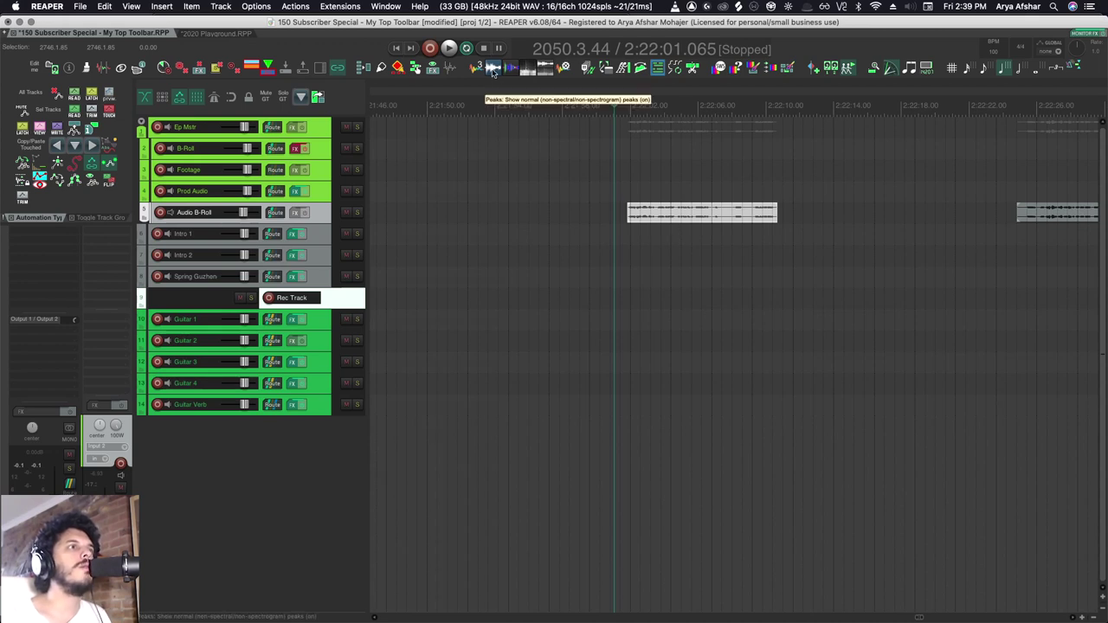
{"action": "scroll", "coordinate": [715, 213], "scroll_direction": "up", "scroll_amount": 5}
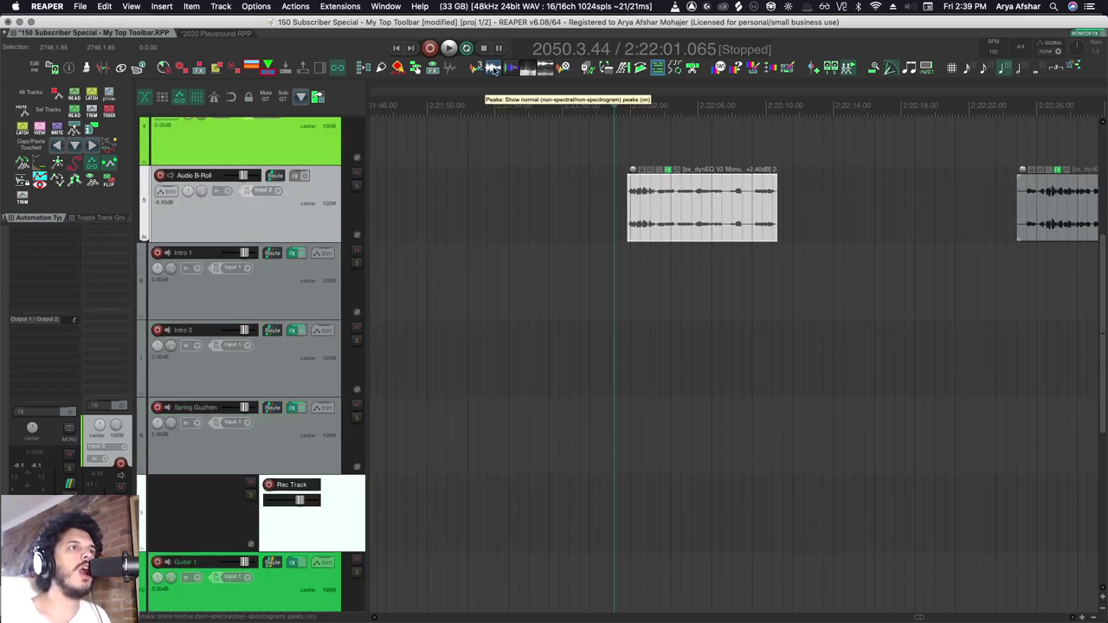
{"action": "scroll", "coordinate": [657, 201], "scroll_direction": "up", "scroll_amount": 7}
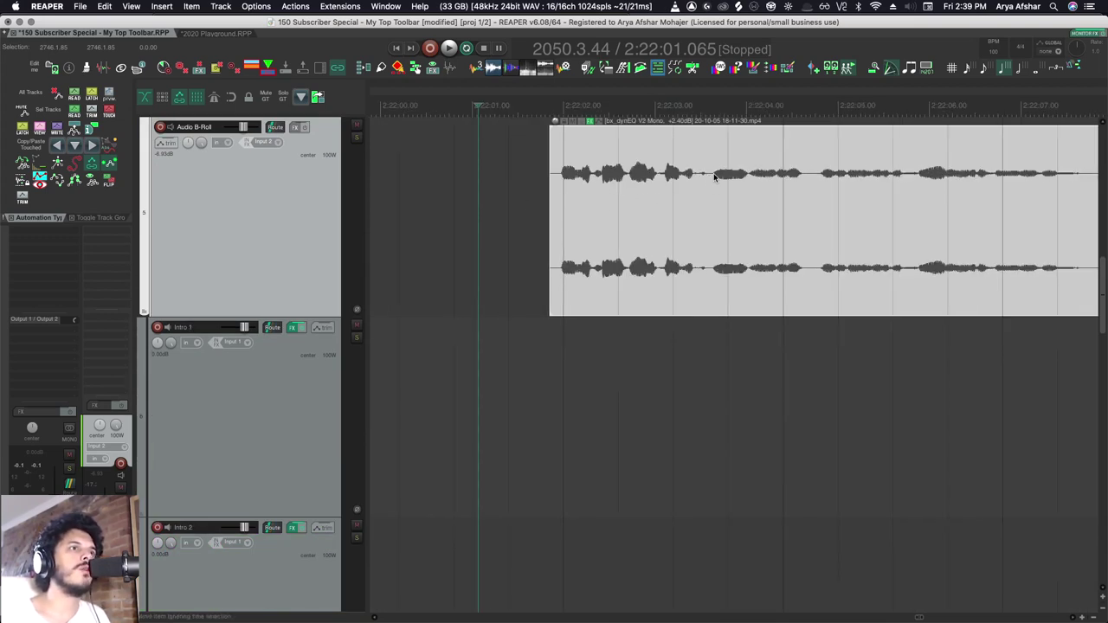
{"action": "scroll", "coordinate": [645, 154], "scroll_direction": "up", "scroll_amount": 6}
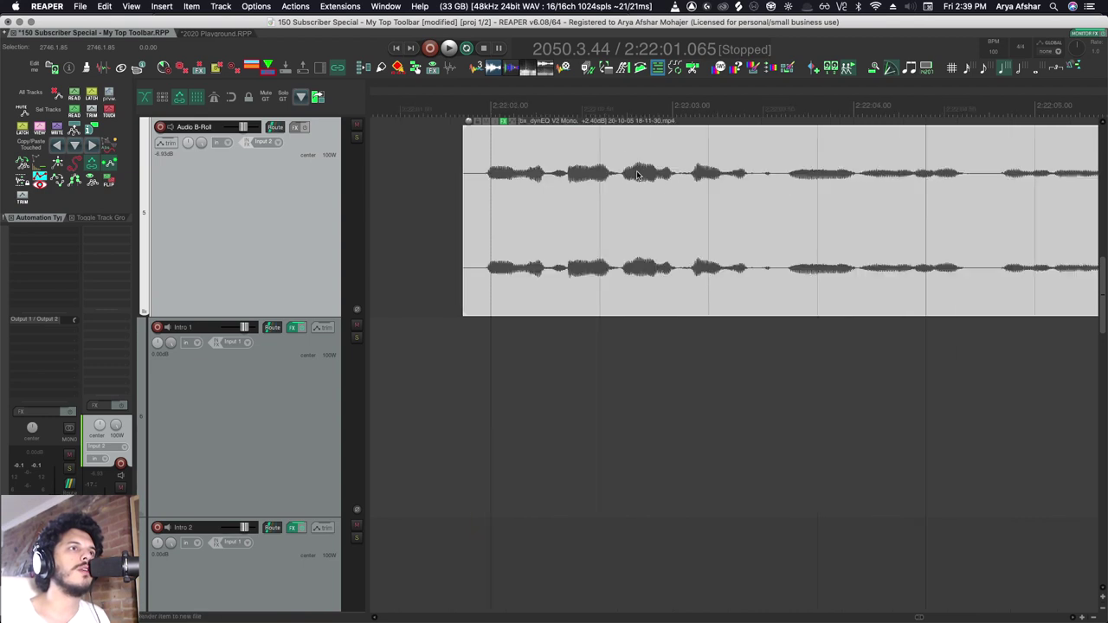
{"action": "scroll", "coordinate": [597, 199], "scroll_direction": "up", "scroll_amount": 3}
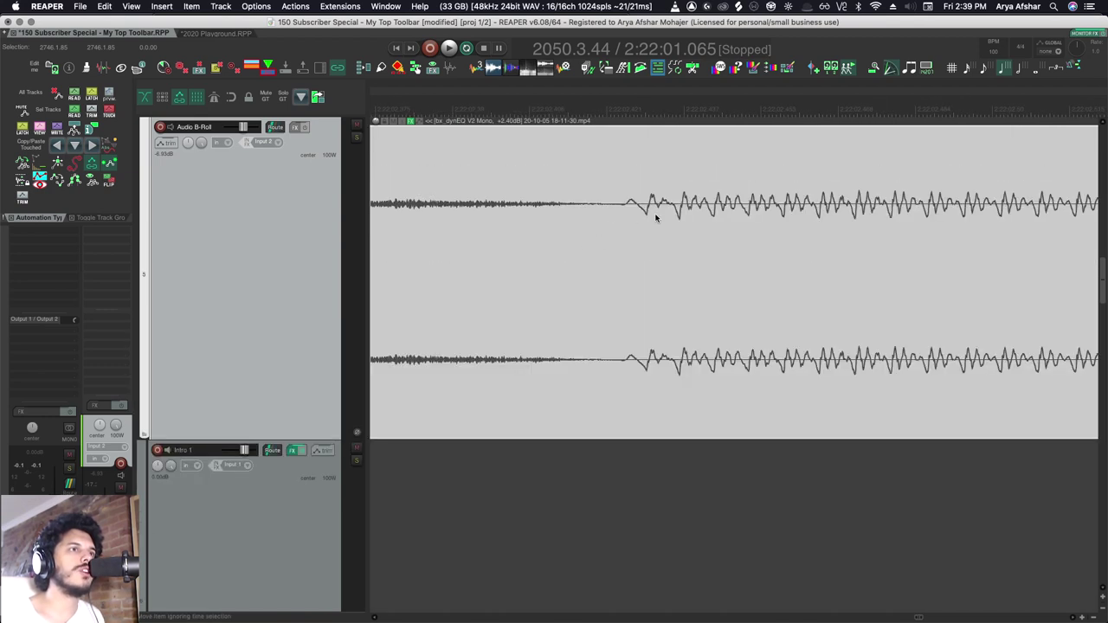
Step: Show spectral peaks instead of normal peaks and inspect the colours on the Audio B-Roll item
{"action": "scroll", "coordinate": [749, 250], "scroll_direction": "down", "scroll_amount": 3}
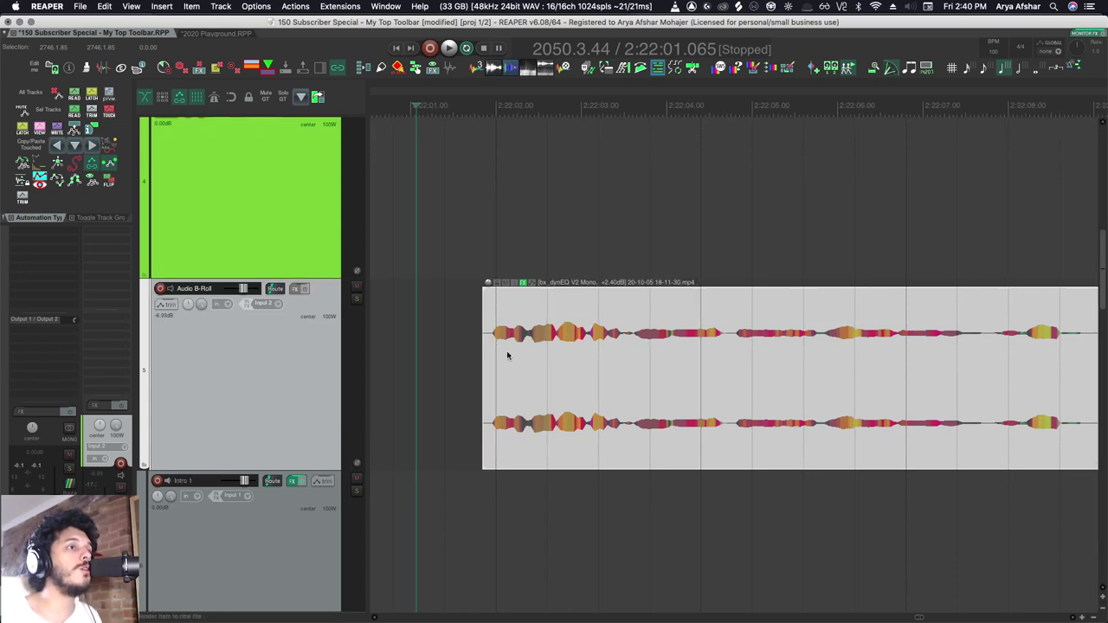
{"action": "scroll", "coordinate": [509, 355], "scroll_direction": "up", "scroll_amount": 4}
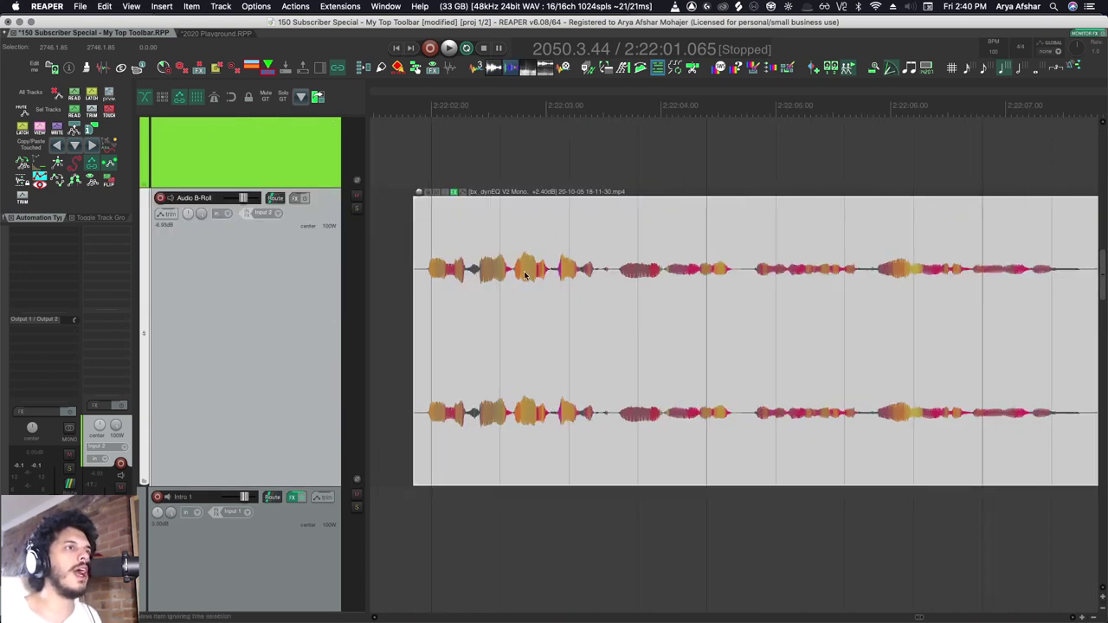
{"action": "scroll", "coordinate": [693, 291], "scroll_direction": "down", "scroll_amount": 2}
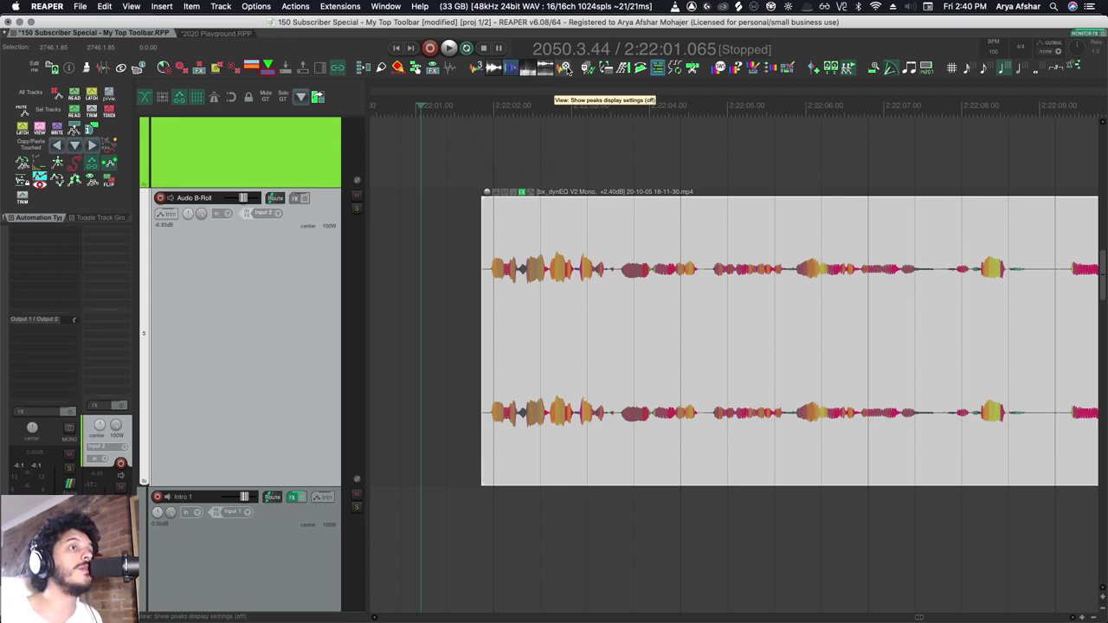
Step: Open the peaks display settings and compare the frequency colour scale with the Audio B-Roll item's spectral peaks
{"action": "left_click", "coordinate": [565, 68]}
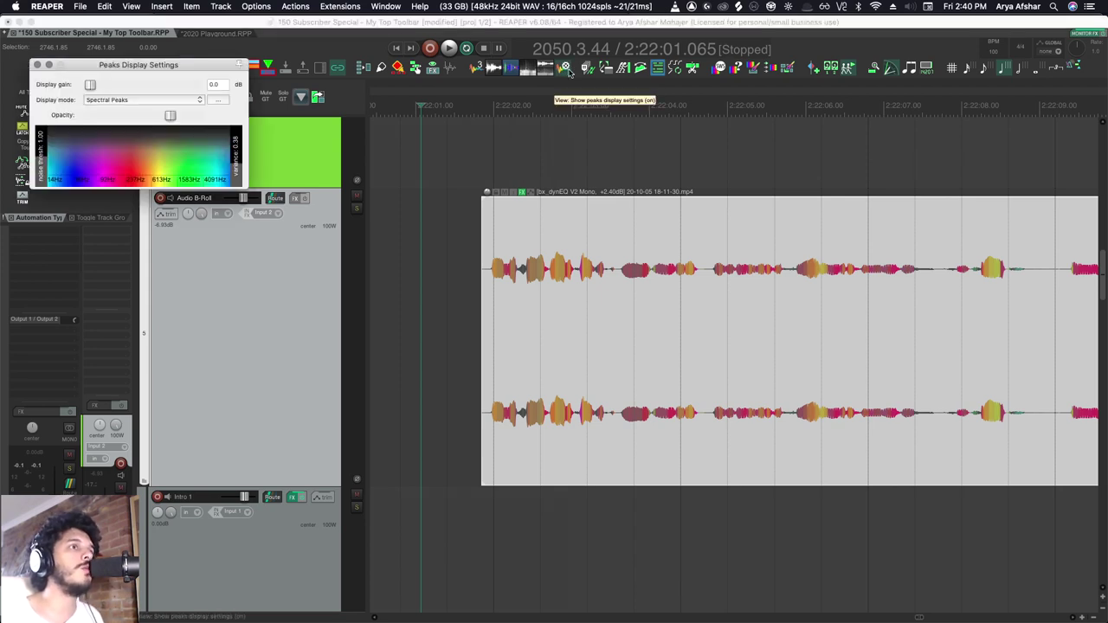
{"action": "left_click", "coordinate": [131, 6]}
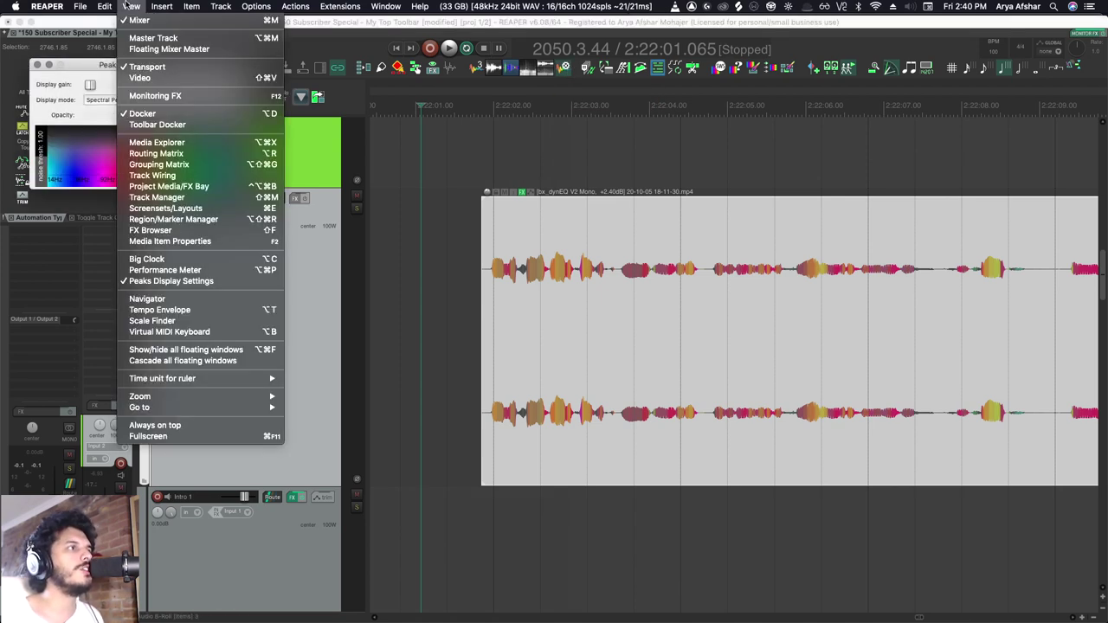
{"action": "left_click", "coordinate": [76, 152]}
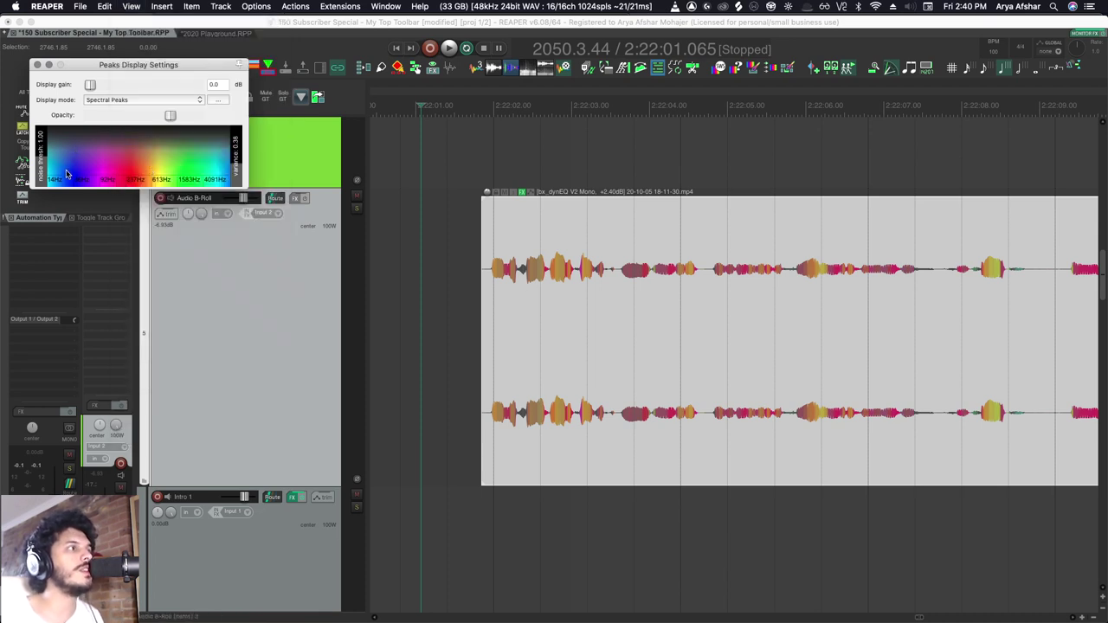
{"action": "scroll", "coordinate": [520, 296], "scroll_direction": "right", "scroll_amount": 3}
{"action": "scroll", "coordinate": [513, 297], "scroll_direction": "left", "scroll_amount": 4}
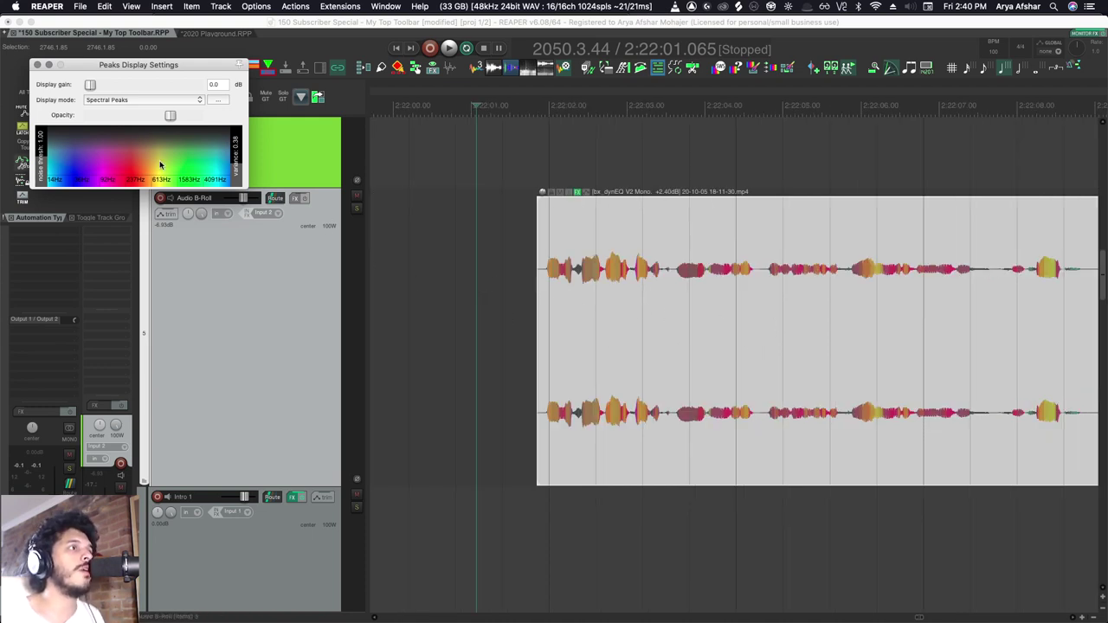
{"action": "scroll", "coordinate": [650, 329], "scroll_direction": "right", "scroll_amount": 4}
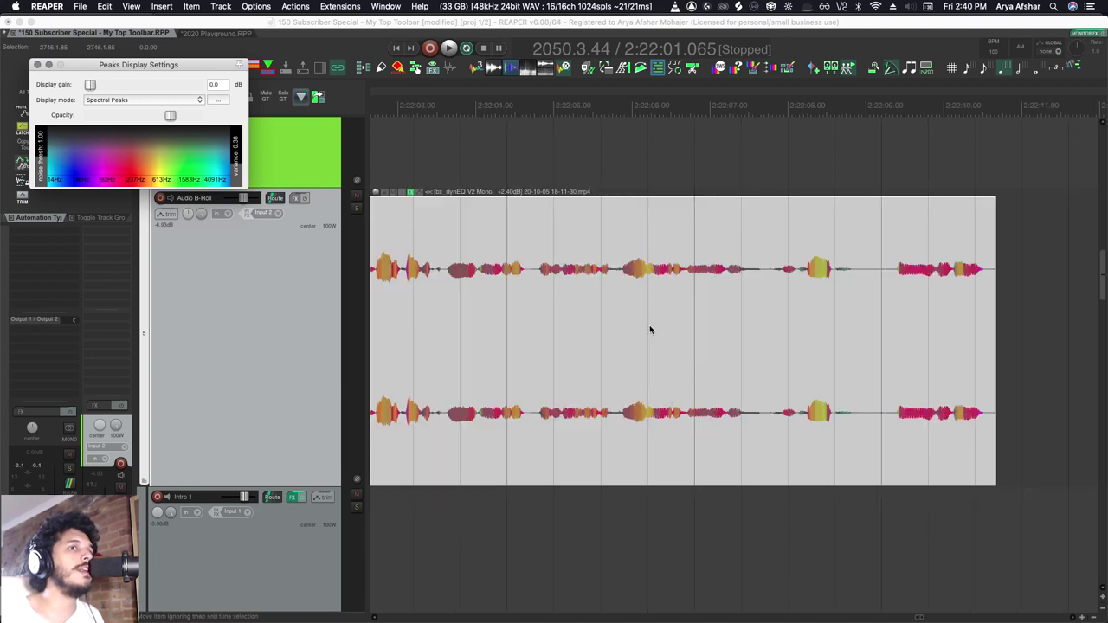
{"action": "scroll", "coordinate": [650, 329], "scroll_direction": "left", "scroll_amount": 2}
{"action": "scroll", "coordinate": [650, 329], "scroll_direction": "right", "scroll_amount": 1}
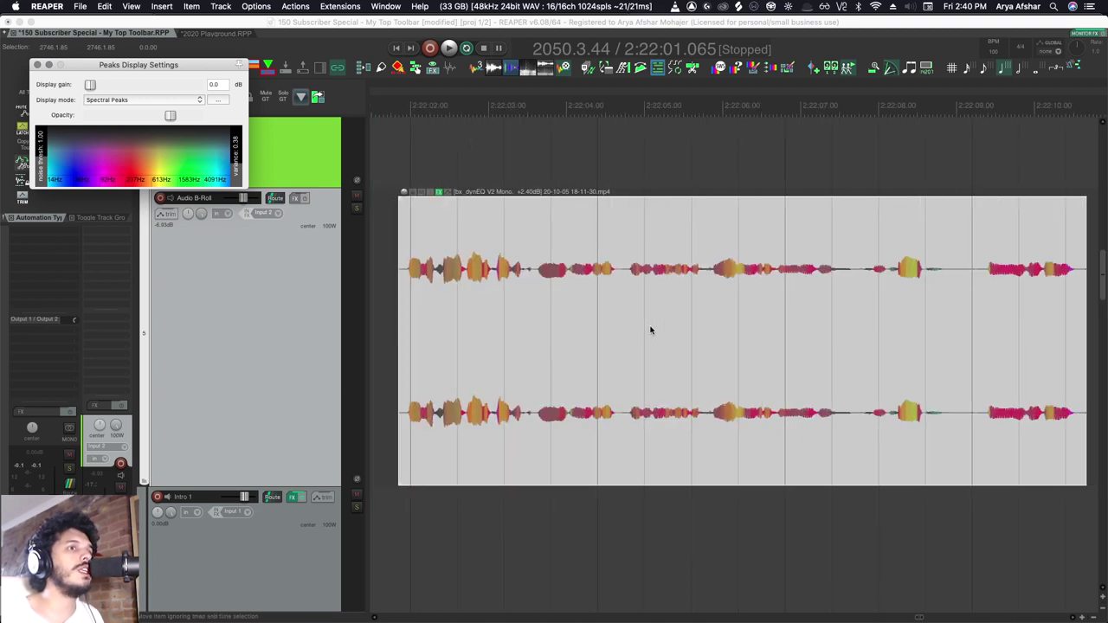
Step: Try spectral peak colour ranges that repeat every few octaves, and return to one full-spectrum range with the colour order reversed
{"action": "right_click", "coordinate": [183, 149]}
{"action": "left_click", "coordinate": [217, 222]}
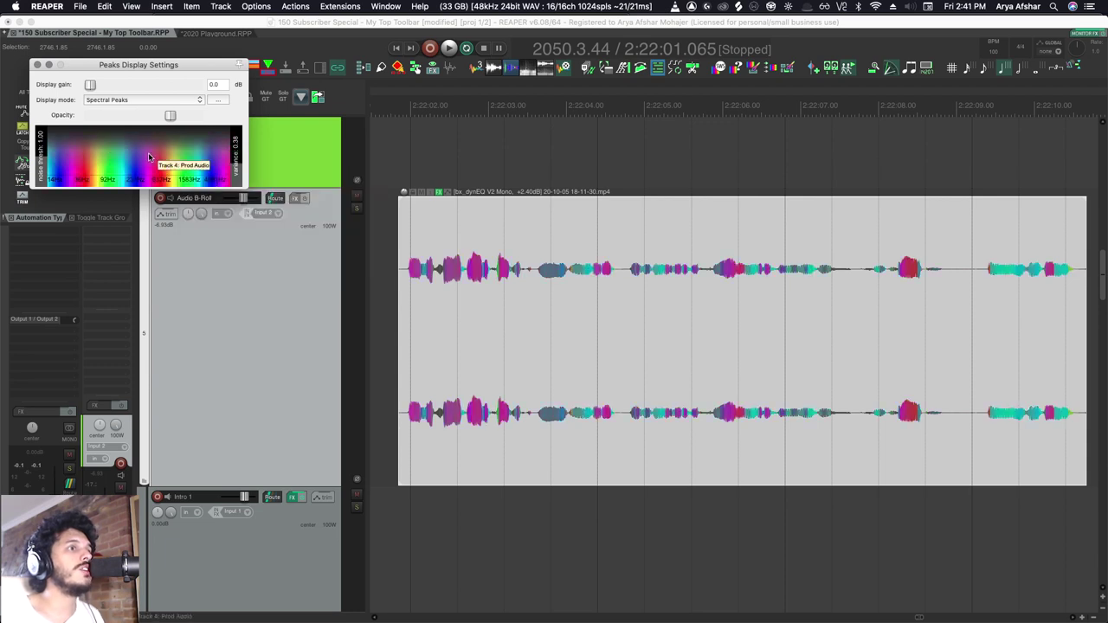
{"action": "right_click", "coordinate": [149, 157]}
{"action": "left_click", "coordinate": [244, 234]}
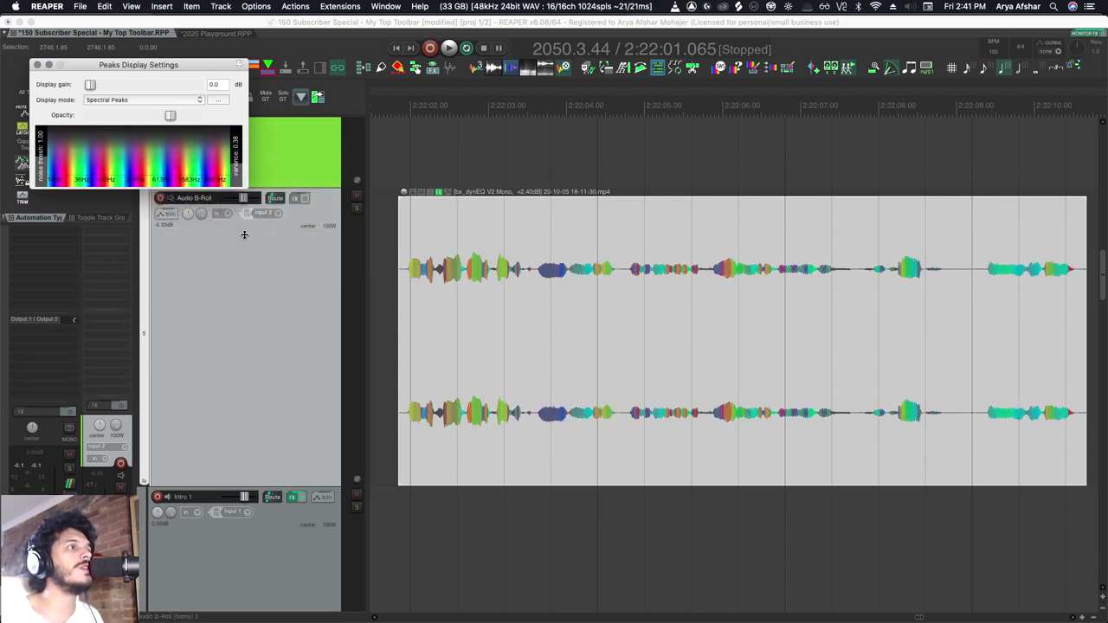
{"action": "left_click", "coordinate": [198, 218]}
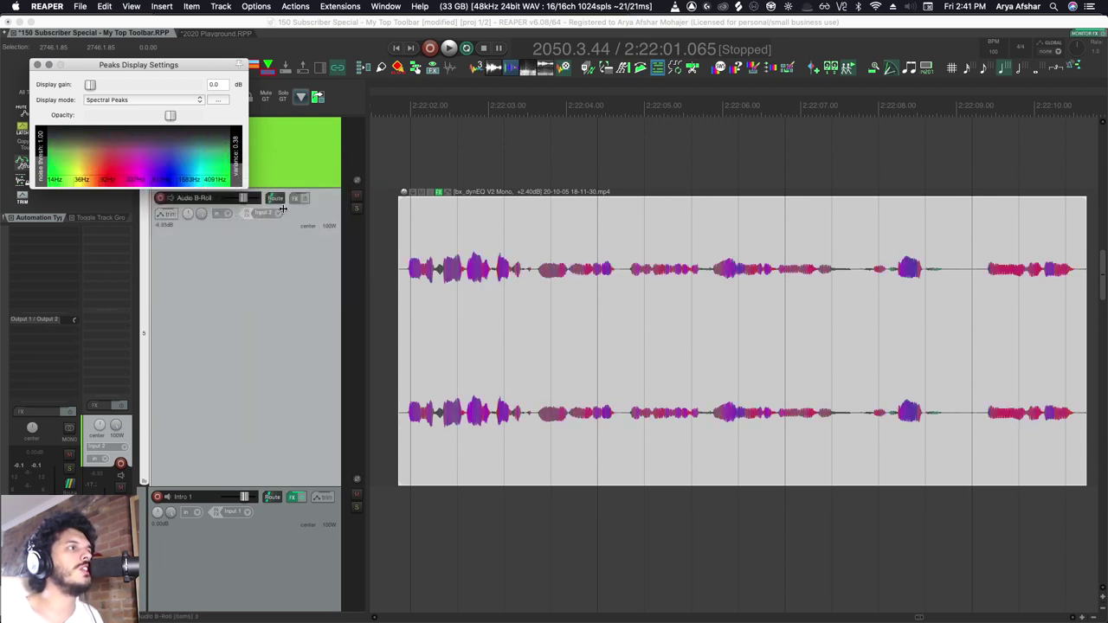
Step: Switch to the 2020 Playground project and examine the spectral peaks of the Improv Di item
{"action": "scroll", "coordinate": [522, 347], "scroll_direction": "right", "scroll_amount": 1}
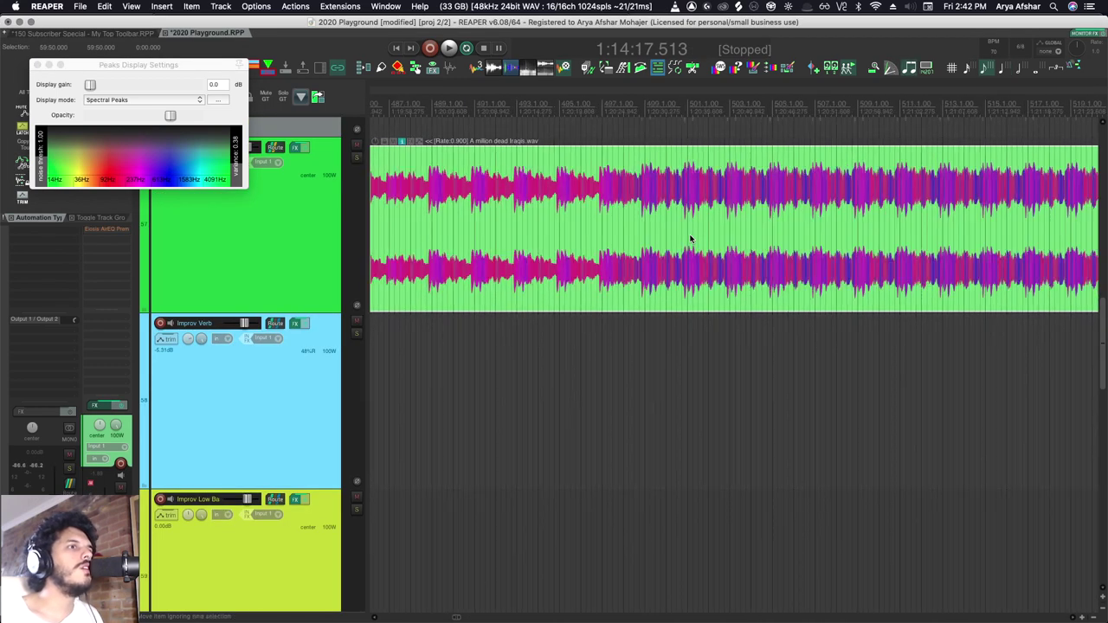
{"action": "scroll", "coordinate": [688, 240], "scroll_direction": "left", "scroll_amount": 1}
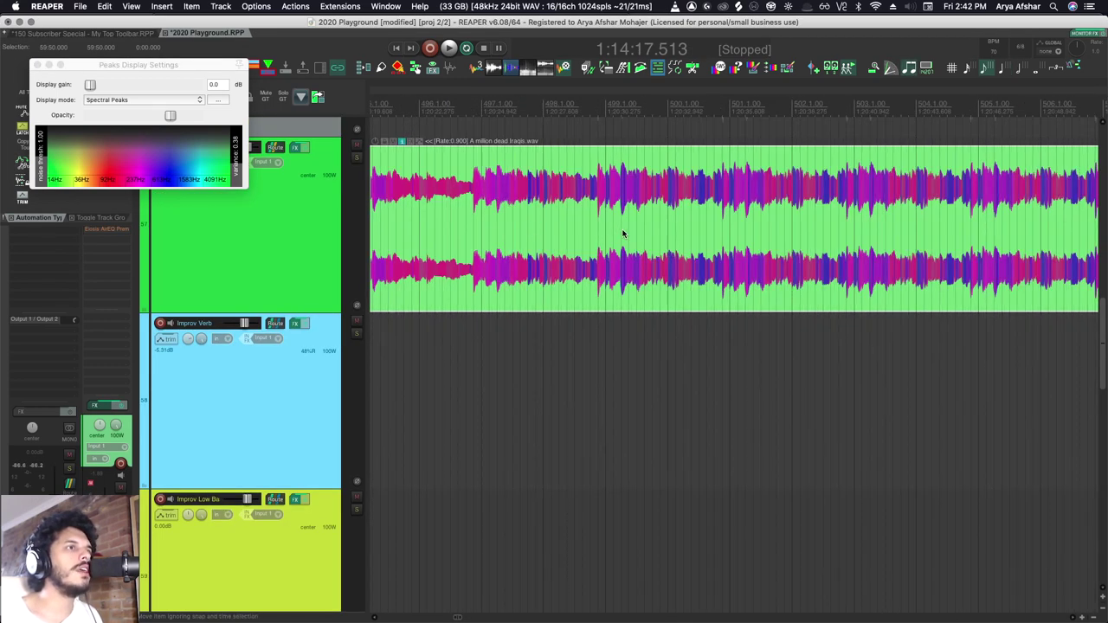
{"action": "scroll", "coordinate": [572, 244], "scroll_direction": "down", "scroll_amount": 5}
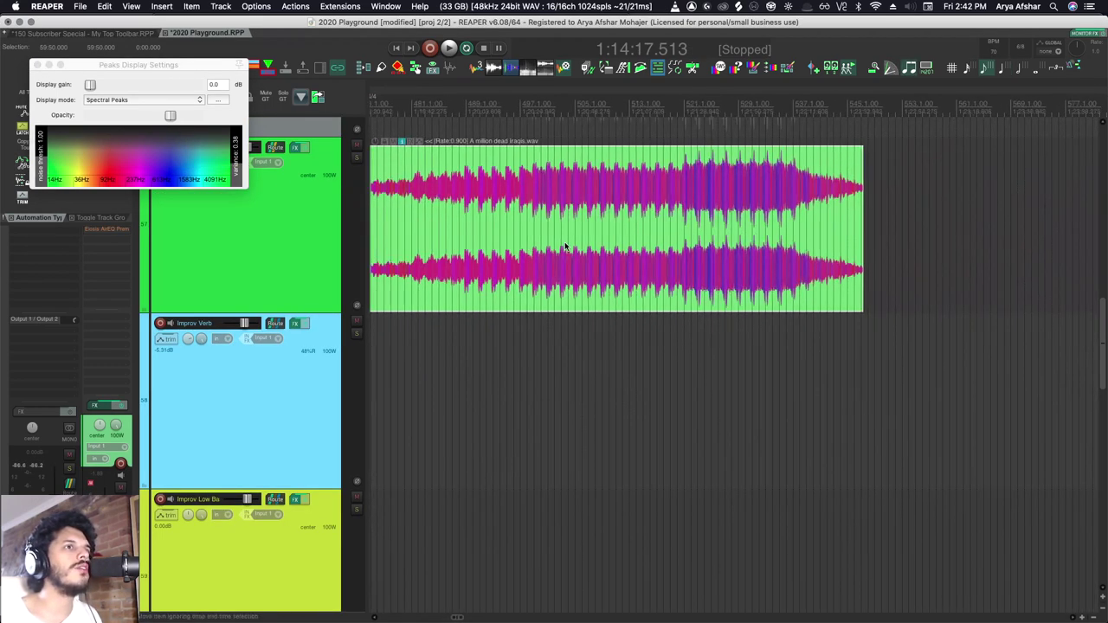
{"action": "scroll", "coordinate": [565, 247], "scroll_direction": "up", "scroll_amount": 2}
Step: Set the spectral peaks range to full spectrum every 4 octaves, and then to full spectrum every octave
{"action": "right_click", "coordinate": [159, 170]}
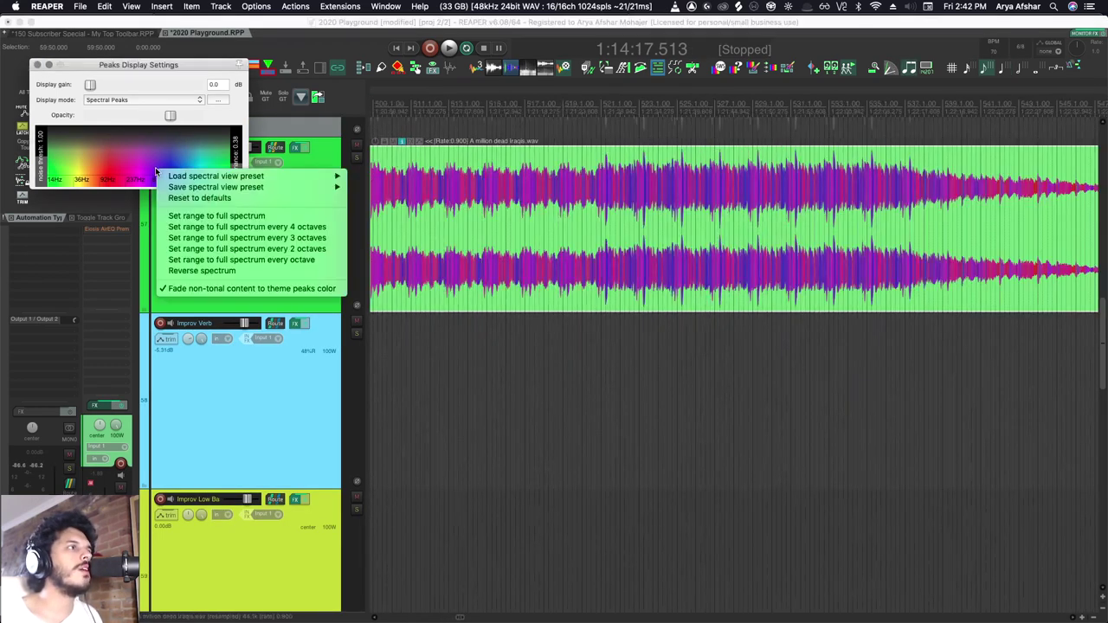
{"action": "left_click", "coordinate": [283, 230]}
{"action": "scroll", "coordinate": [545, 248], "scroll_direction": "left", "scroll_amount": 3}
{"action": "right_click", "coordinate": [144, 148]}
{"action": "left_click", "coordinate": [230, 239]}
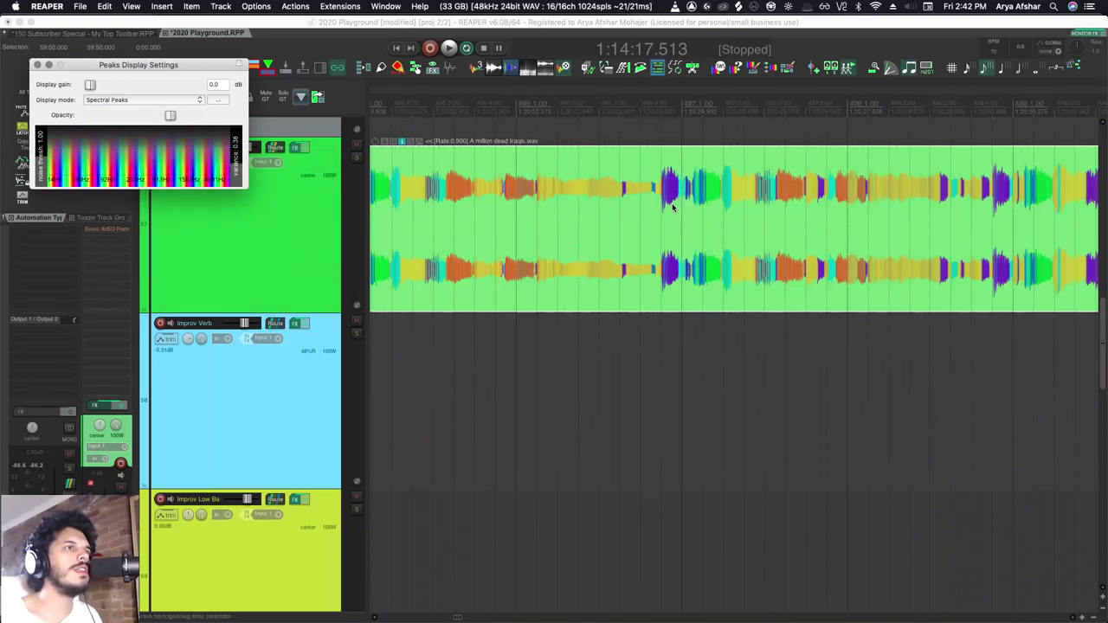
{"action": "scroll", "coordinate": [693, 204], "scroll_direction": "right", "scroll_amount": 3}
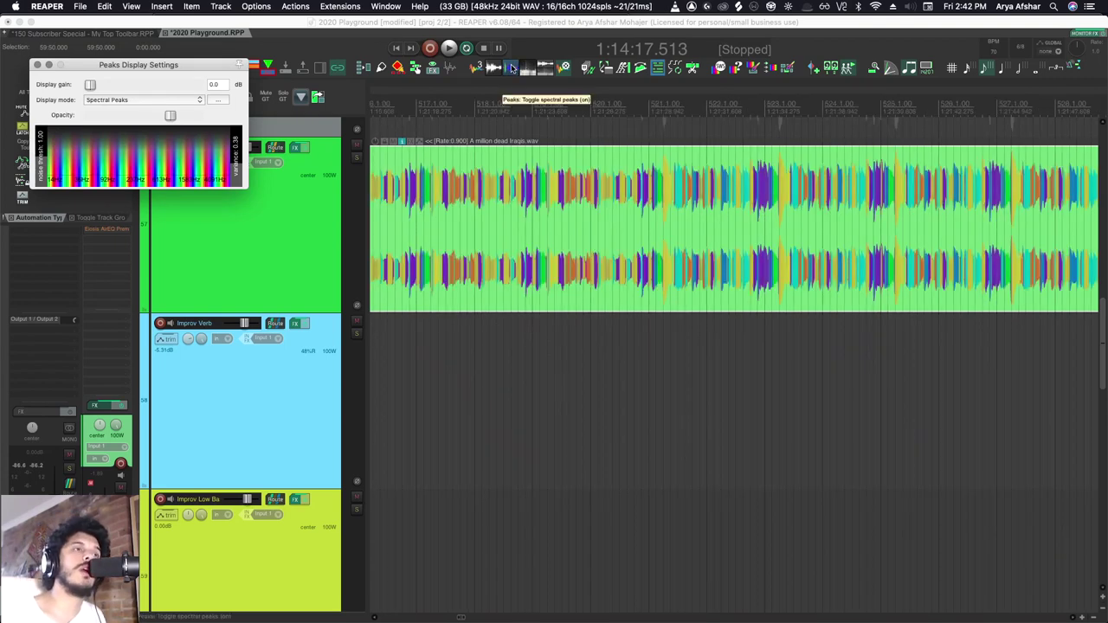
Step: Switch the Improv Di item's display to the spectrogram and hide the peak-building progress window
{"action": "scroll", "coordinate": [495, 248], "scroll_direction": "down", "scroll_amount": 2}
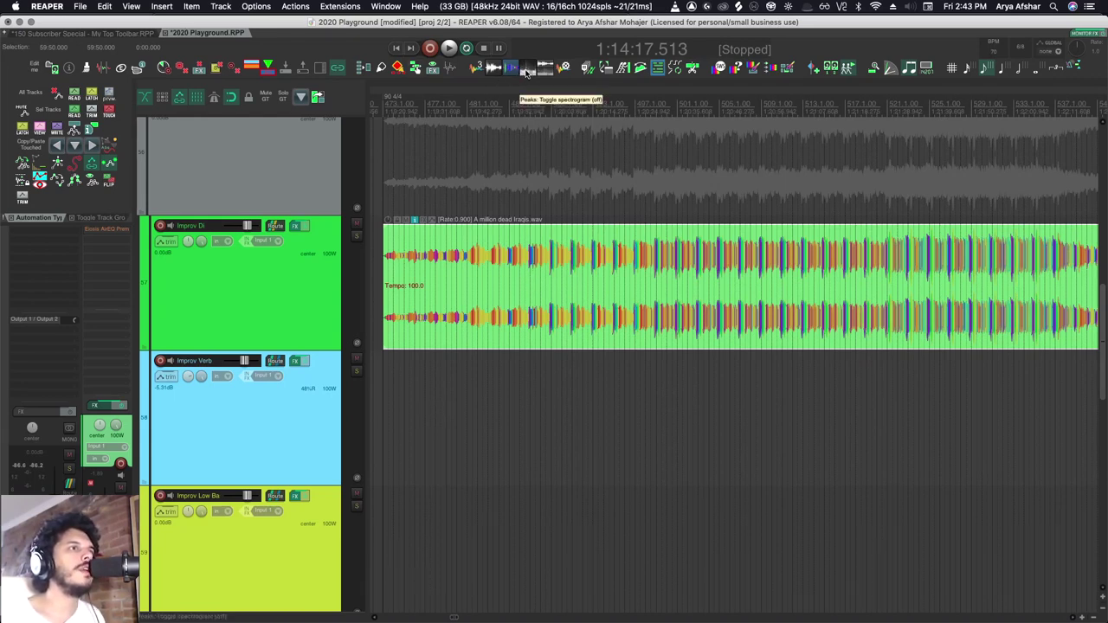
{"action": "left_click", "coordinate": [526, 70]}
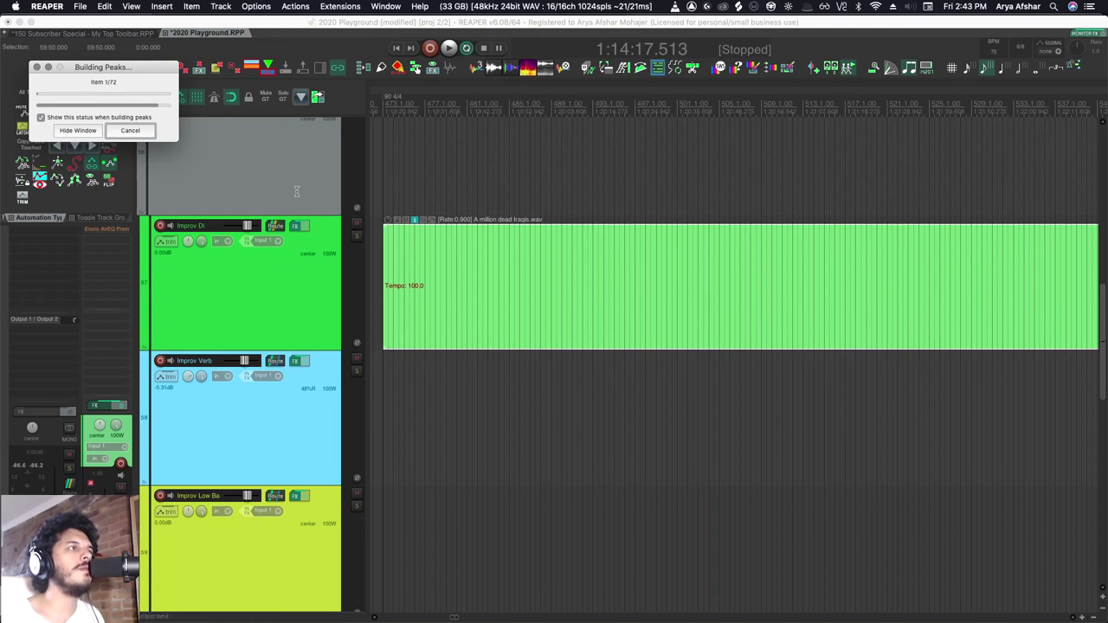
{"action": "left_click", "coordinate": [79, 130]}
{"action": "left_click", "coordinate": [74, 128]}
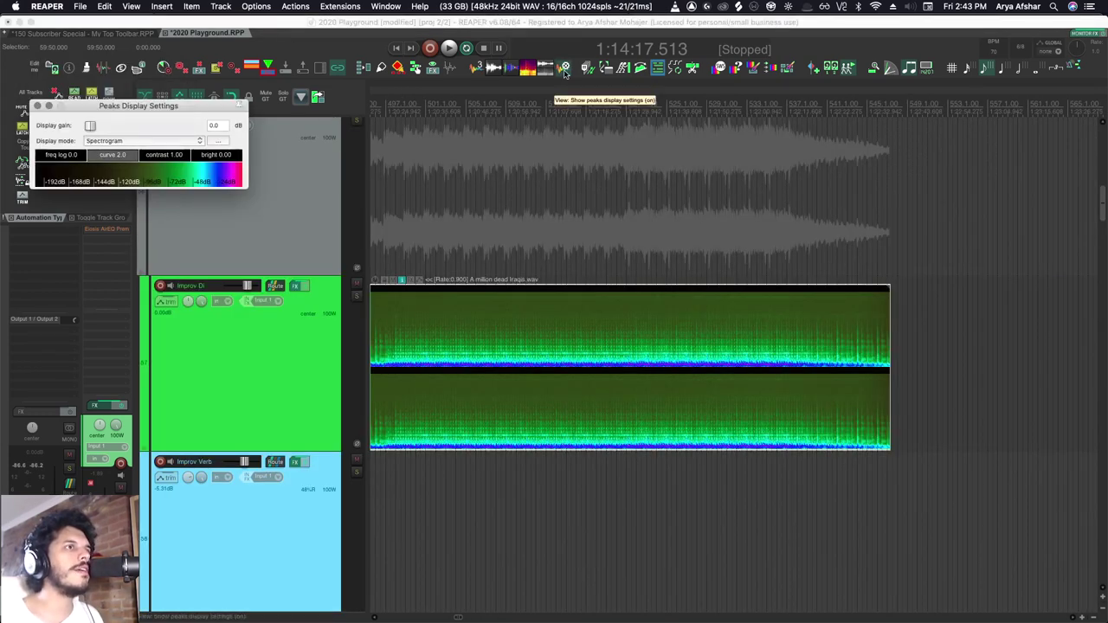
Step: Change the spectrogram colours in the peaks display settings from the green scheme to the purple, red and yellow one
{"action": "left_click", "coordinate": [137, 170]}
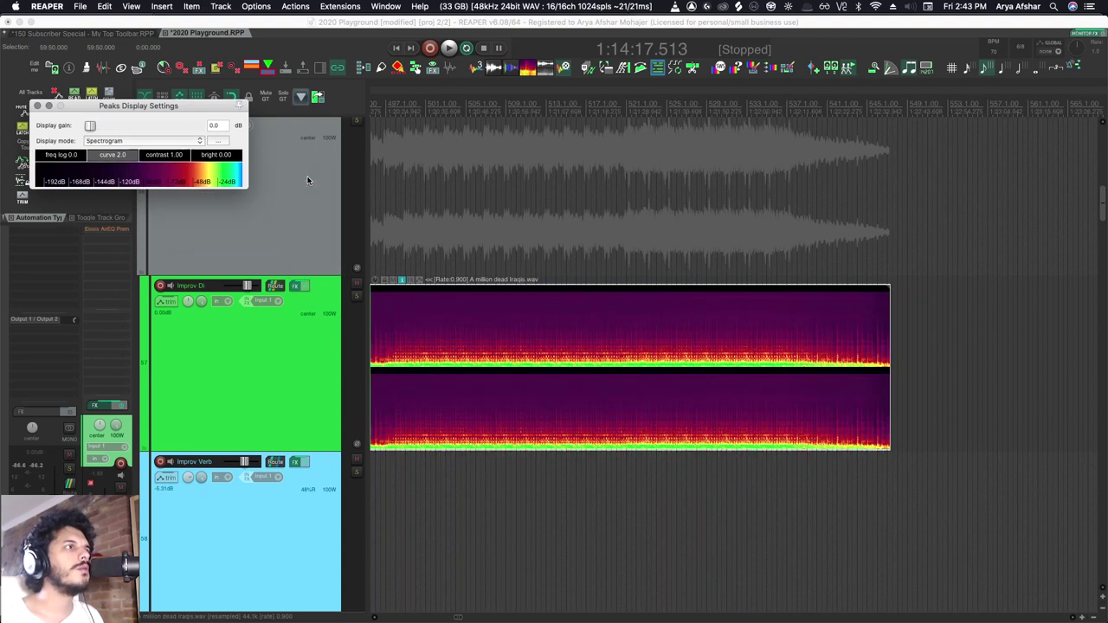
{"action": "scroll", "coordinate": [550, 355], "scroll_direction": "up", "scroll_amount": 6}
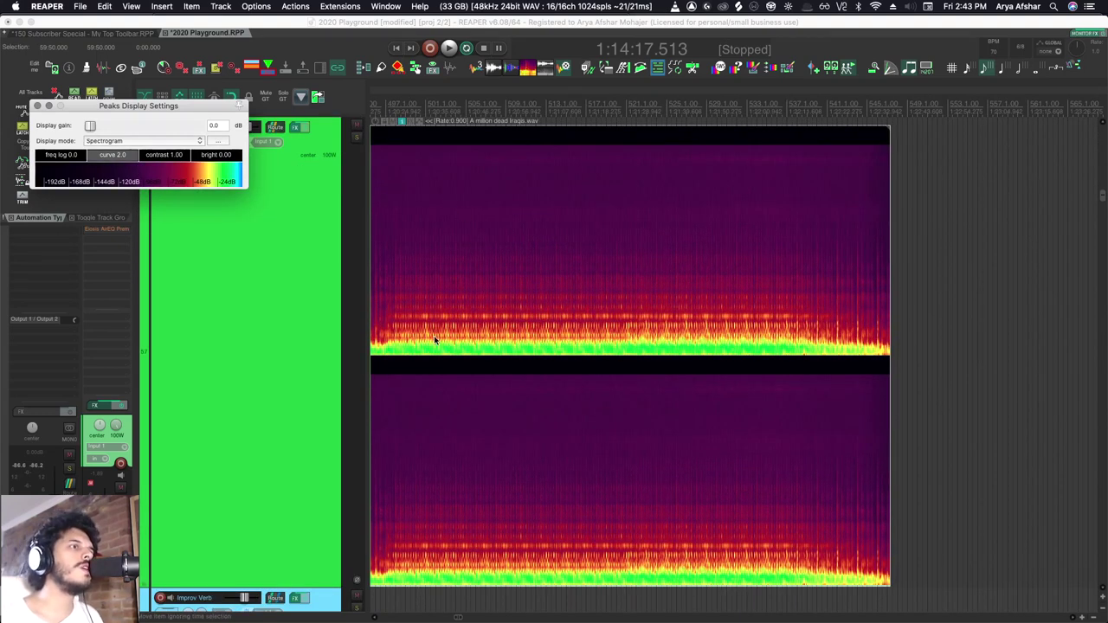
Step: Compare normal peaks with the spectrogram on the Improv Di item and examine its frequency content in detail along the timeline
{"action": "left_click", "coordinate": [491, 68]}
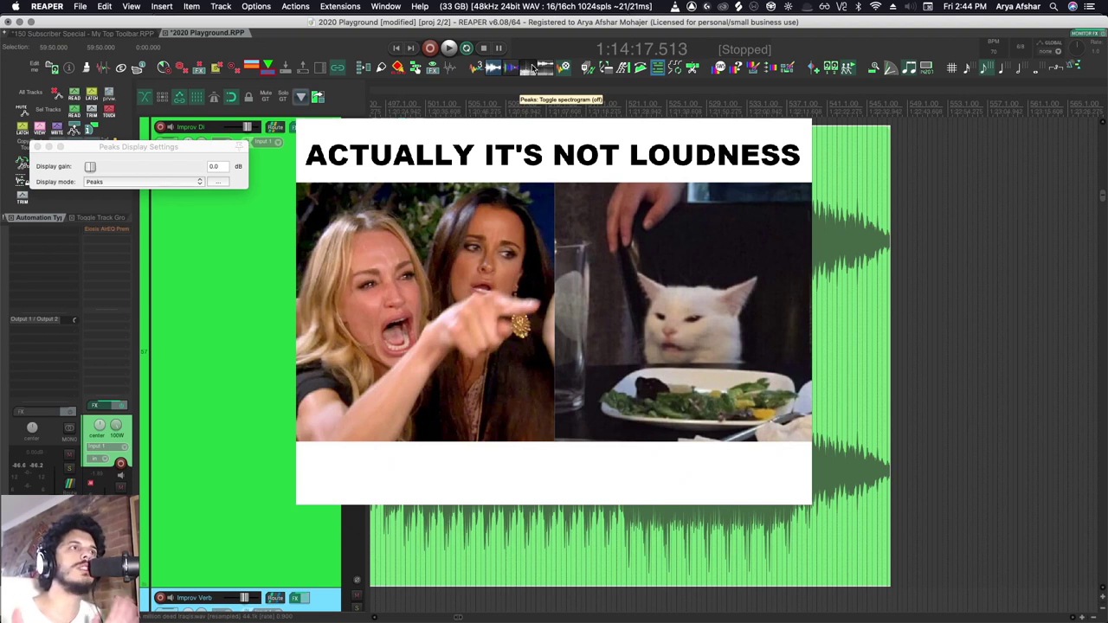
{"action": "left_click", "coordinate": [530, 68]}
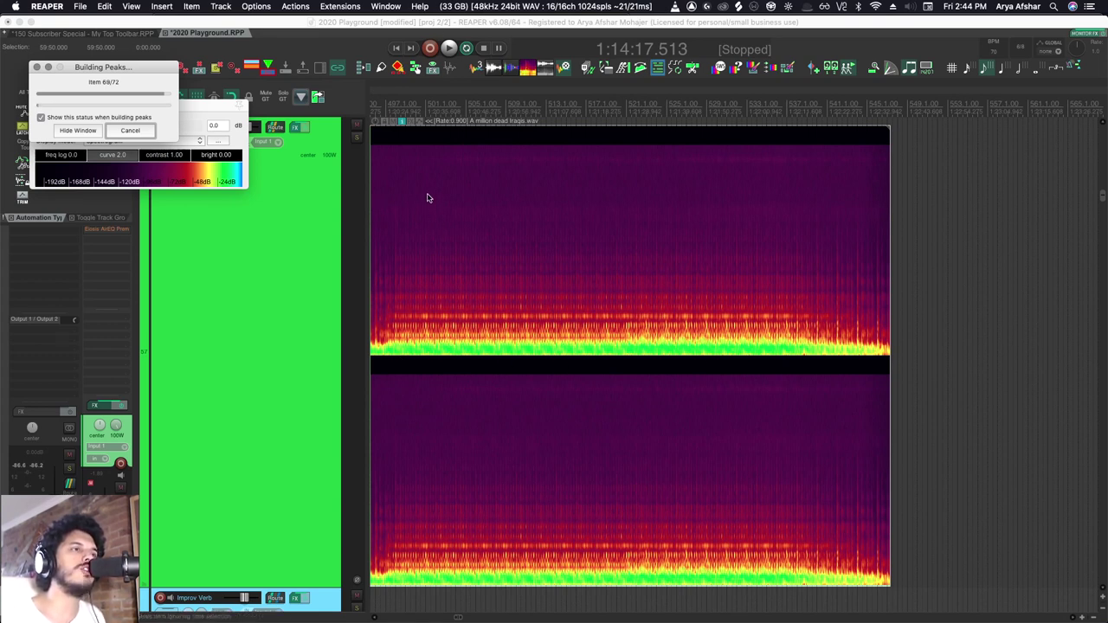
{"action": "scroll", "coordinate": [374, 370], "scroll_direction": "up", "scroll_amount": 2}
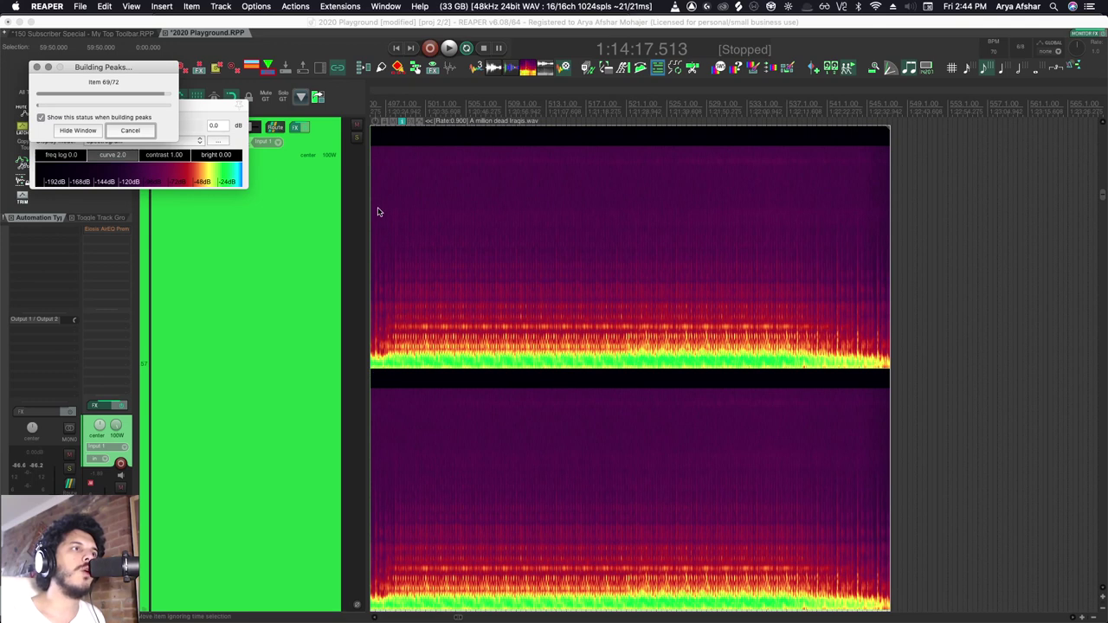
{"action": "scroll", "coordinate": [424, 186], "scroll_direction": "up", "scroll_amount": 5}
{"action": "scroll", "coordinate": [448, 231], "scroll_direction": "down", "scroll_amount": 2}
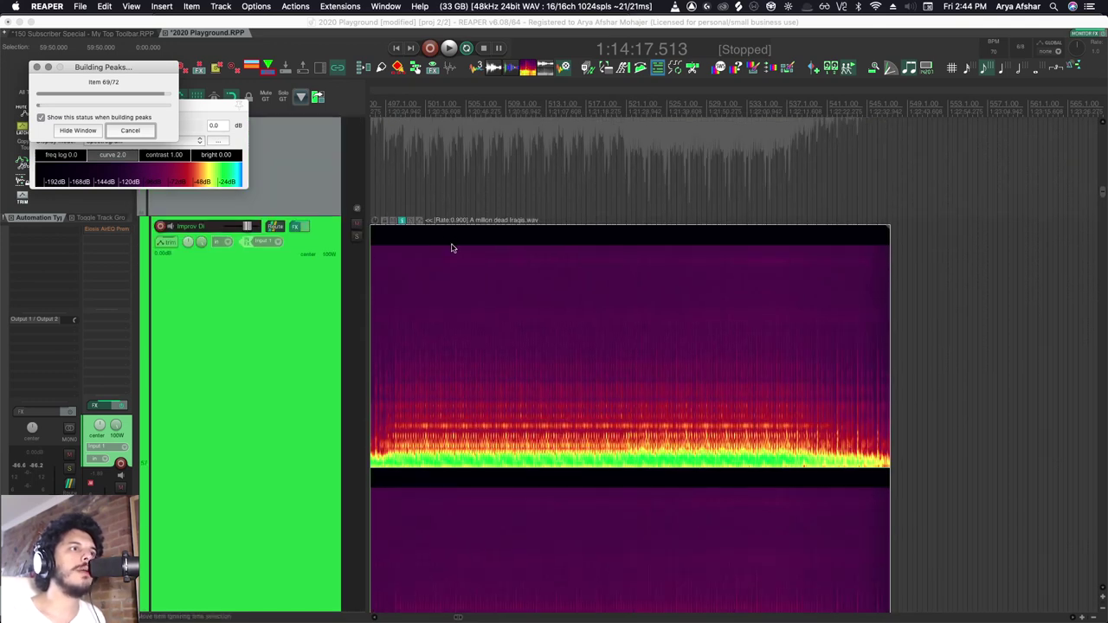
{"action": "scroll", "coordinate": [411, 254], "scroll_direction": "up", "scroll_amount": 2}
{"action": "scroll", "coordinate": [437, 252], "scroll_direction": "left", "scroll_amount": 1}
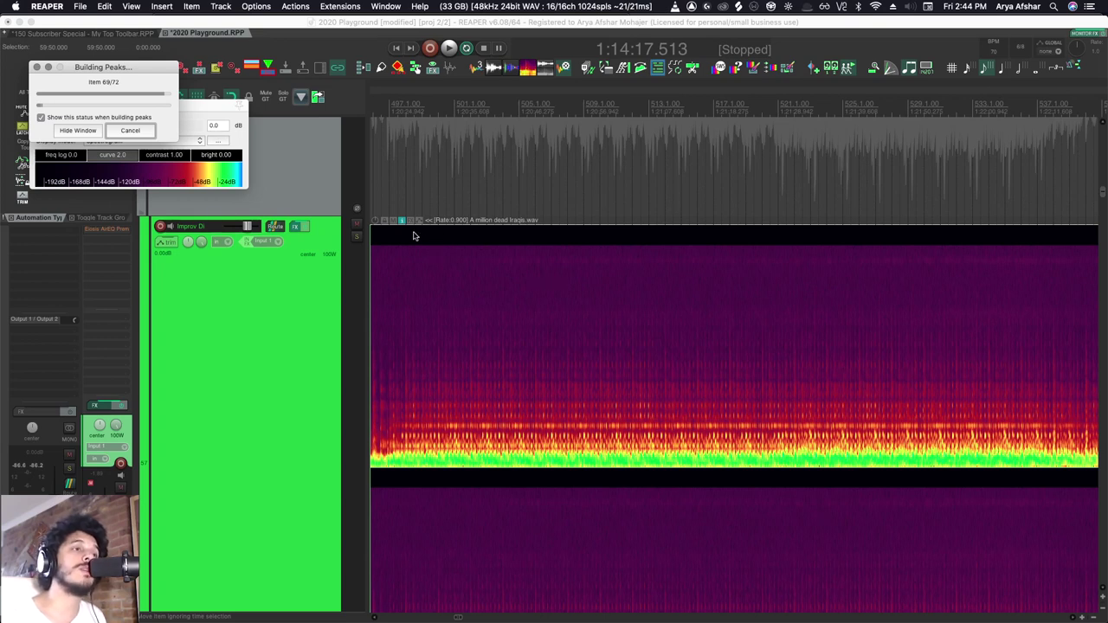
{"action": "scroll", "coordinate": [426, 246], "scroll_direction": "up", "scroll_amount": 3}
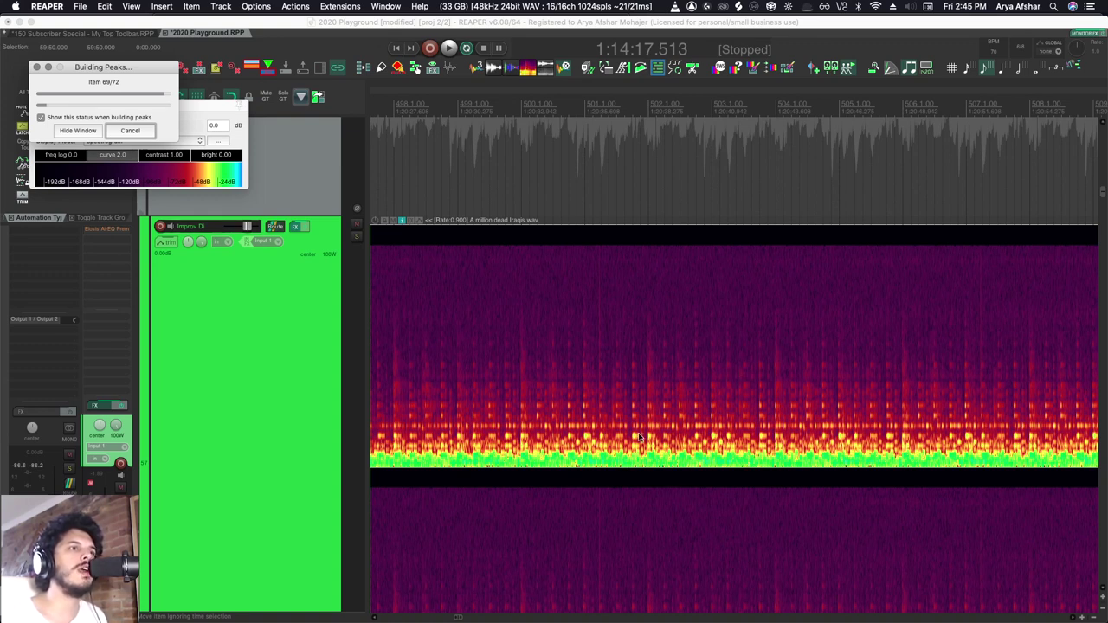
{"action": "scroll", "coordinate": [535, 407], "scroll_direction": "up", "scroll_amount": 4}
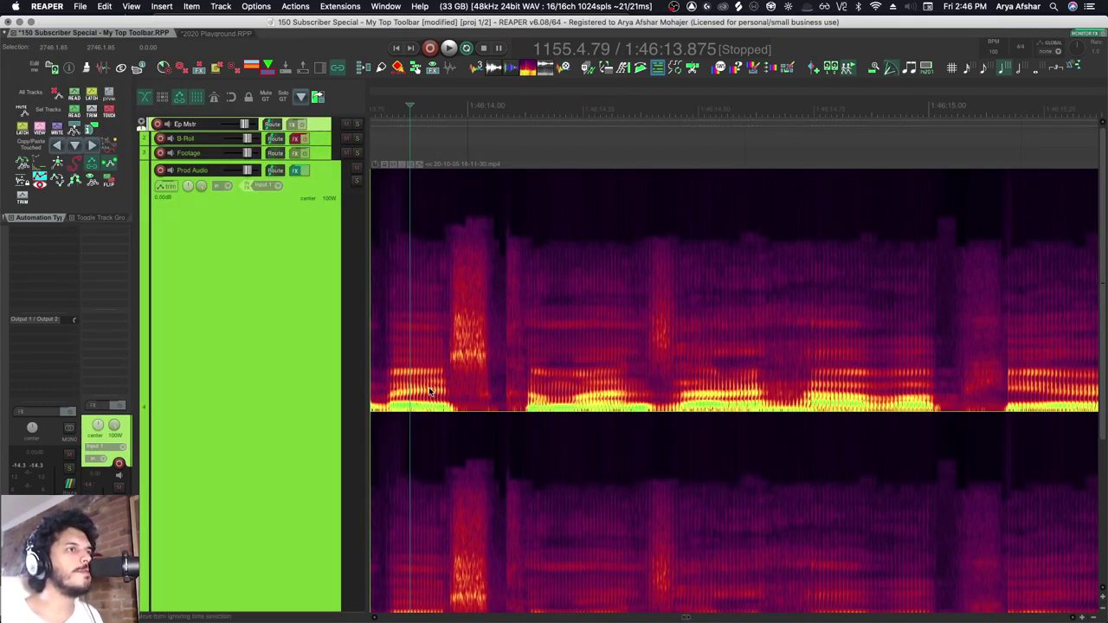
Step: Examine the spectrogram of the Prod Audio items in detail around 1:46:14 to 1:46:20, playing briefly from 1:46:13.959
{"action": "scroll", "coordinate": [461, 360], "scroll_direction": "down", "scroll_amount": 2}
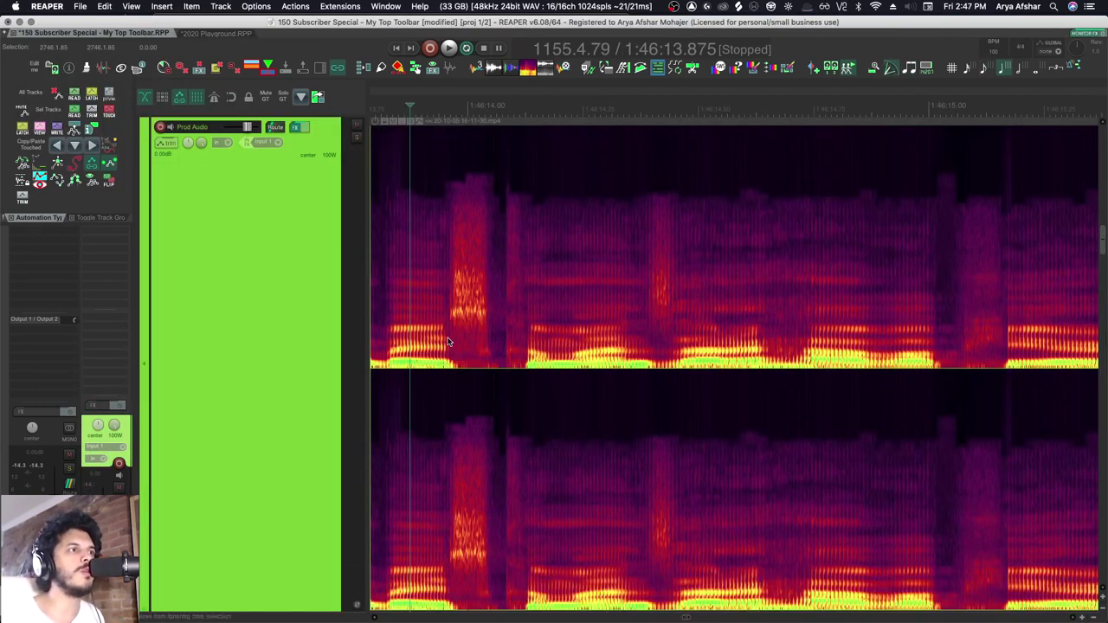
{"action": "scroll", "coordinate": [441, 338], "scroll_direction": "up", "scroll_amount": 5}
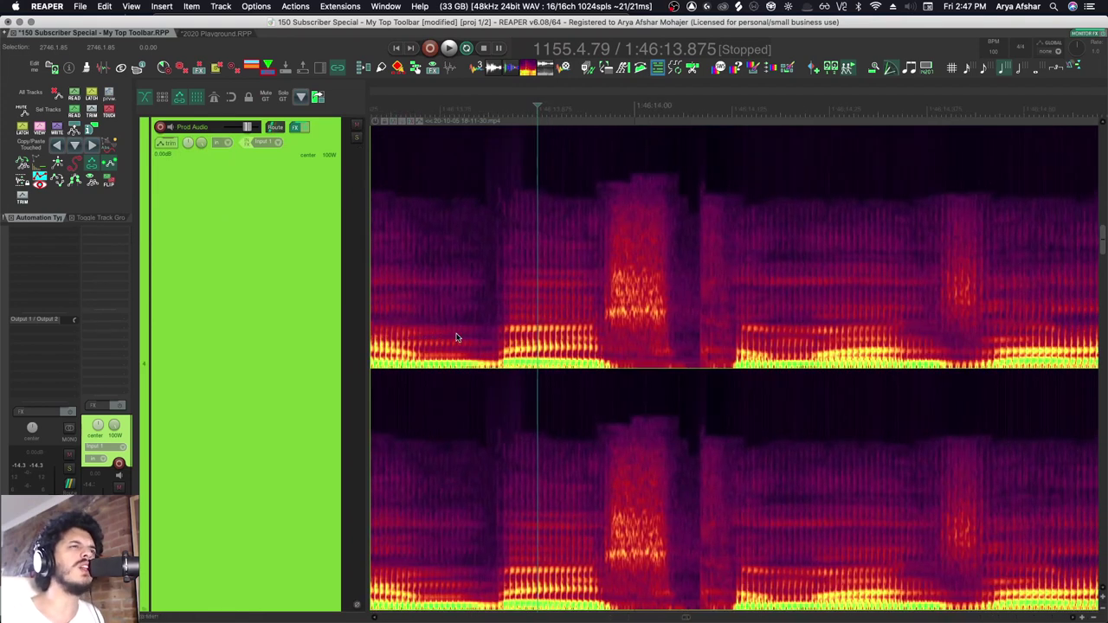
{"action": "scroll", "coordinate": [458, 338], "scroll_direction": "down", "scroll_amount": 4}
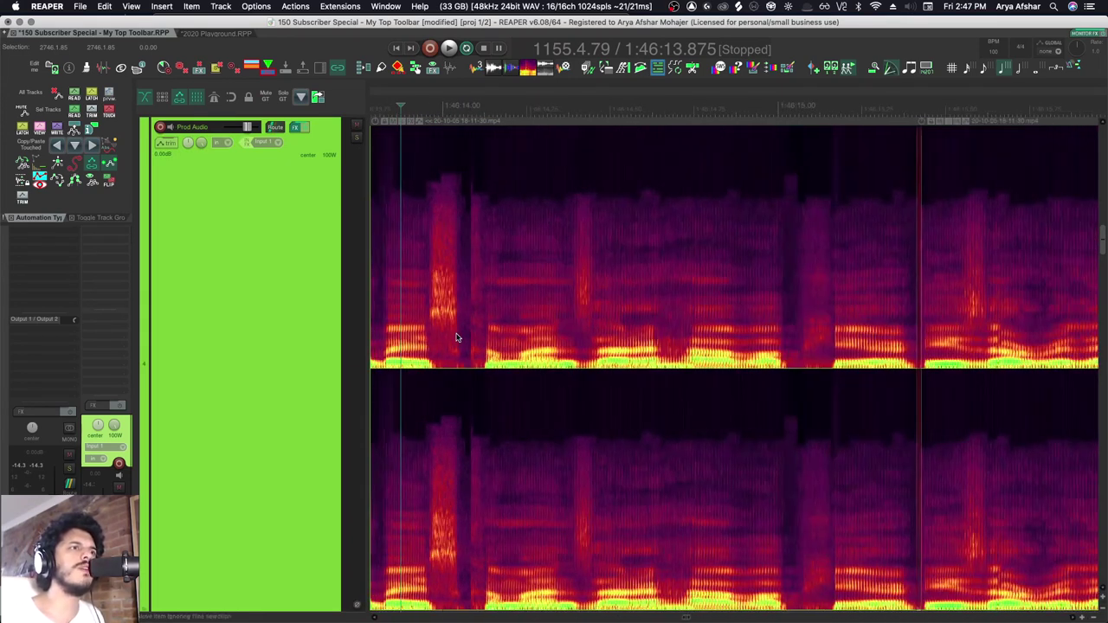
{"action": "scroll", "coordinate": [457, 338], "scroll_direction": "left", "scroll_amount": 2}
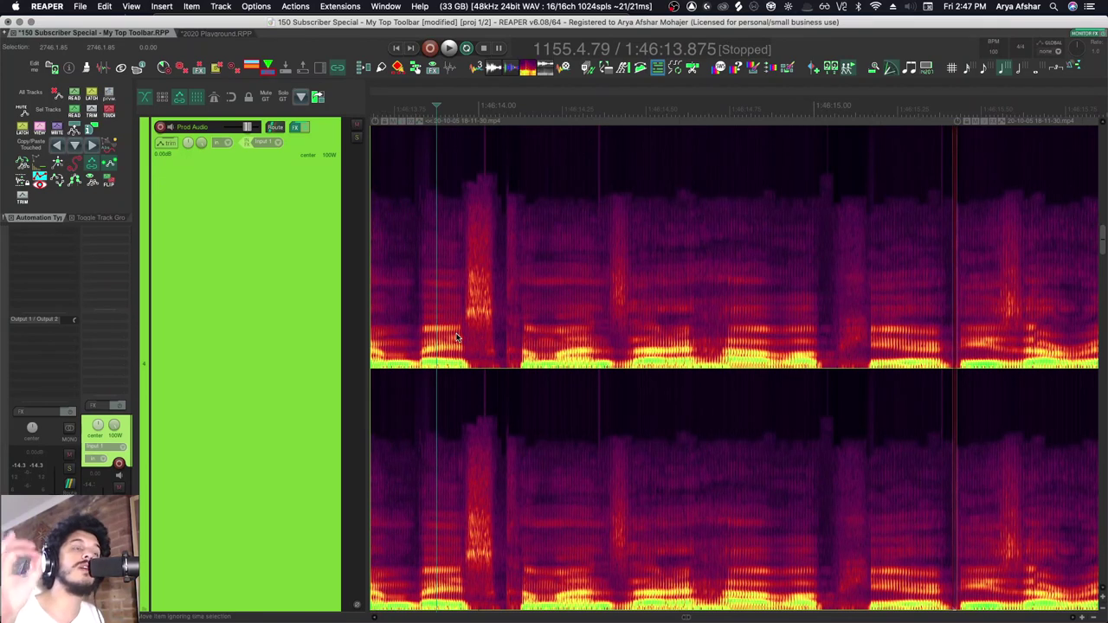
{"action": "scroll", "coordinate": [457, 338], "scroll_direction": "up", "scroll_amount": 5}
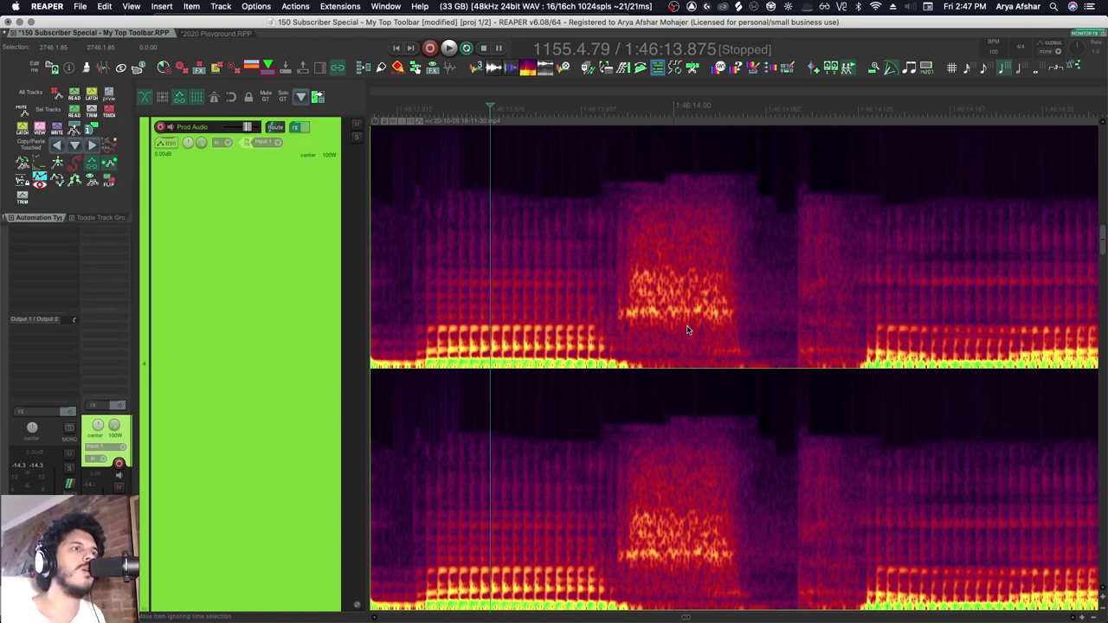
{"action": "left_click", "coordinate": [613, 106]}
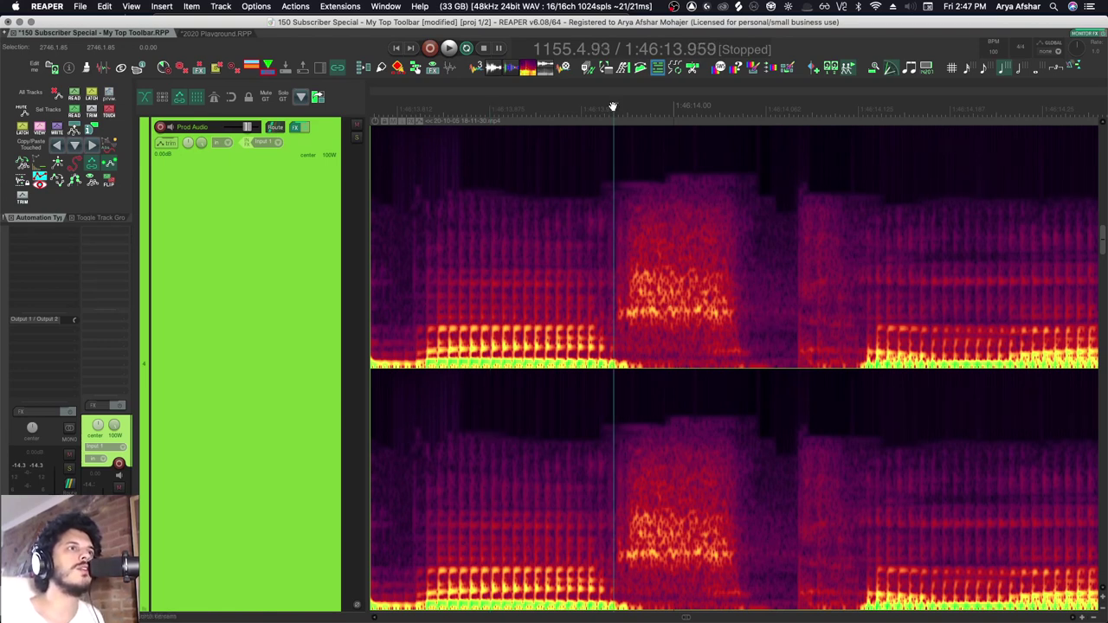
{"action": "key", "text": "space"}
{"action": "key", "text": "space"}
{"action": "key", "text": "shift+Tab"}
{"action": "scroll", "coordinate": [637, 280], "scroll_direction": "up", "scroll_amount": 3}
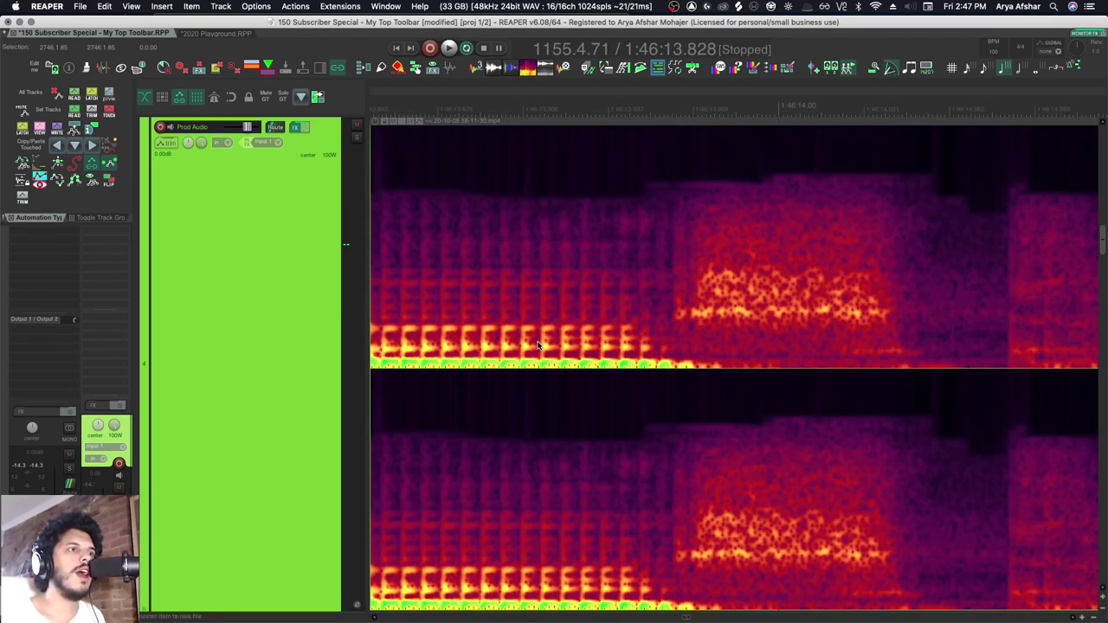
{"action": "scroll", "coordinate": [537, 346], "scroll_direction": "down", "scroll_amount": 4}
{"action": "scroll", "coordinate": [563, 353], "scroll_direction": "left", "scroll_amount": 4}
{"action": "scroll", "coordinate": [571, 359], "scroll_direction": "down", "scroll_amount": 4}
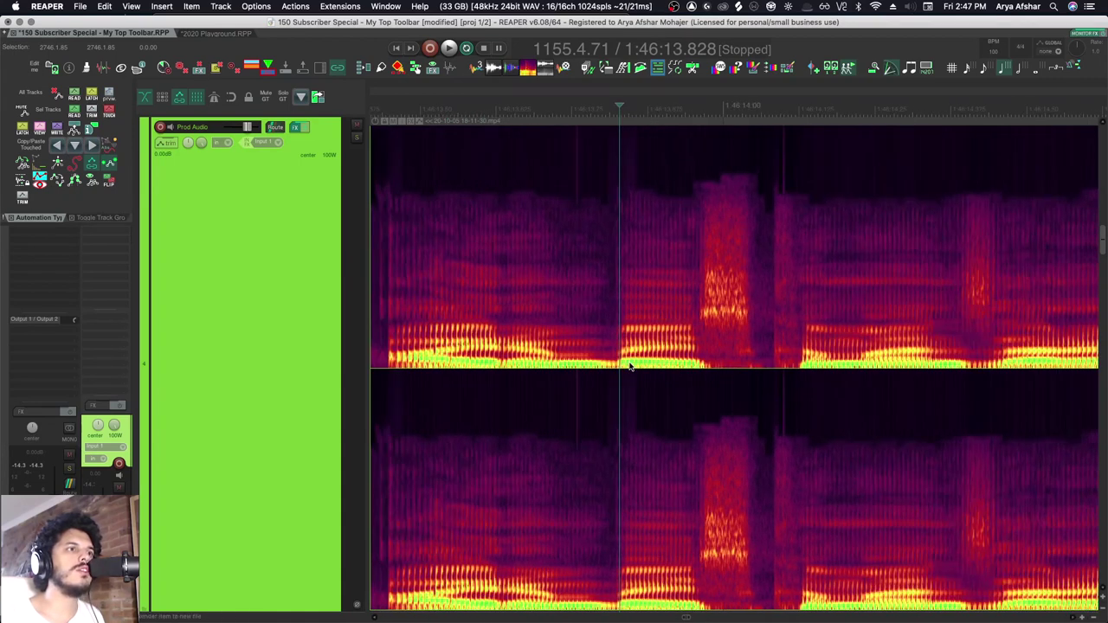
{"action": "scroll", "coordinate": [673, 317], "scroll_direction": "right", "scroll_amount": 8}
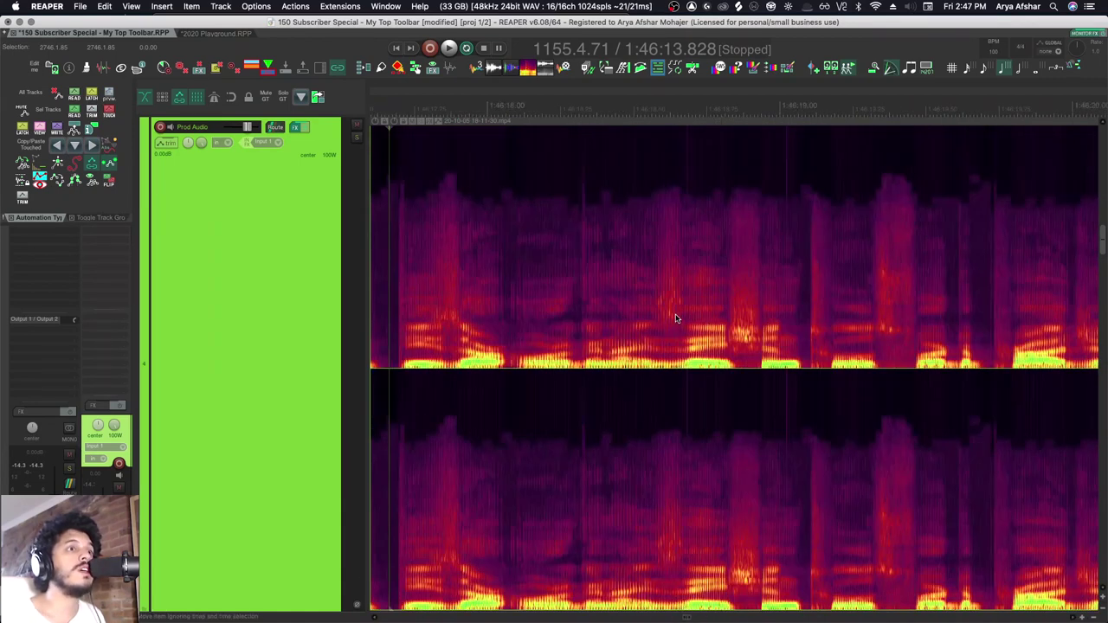
{"action": "scroll", "coordinate": [676, 319], "scroll_direction": "down", "scroll_amount": 5}
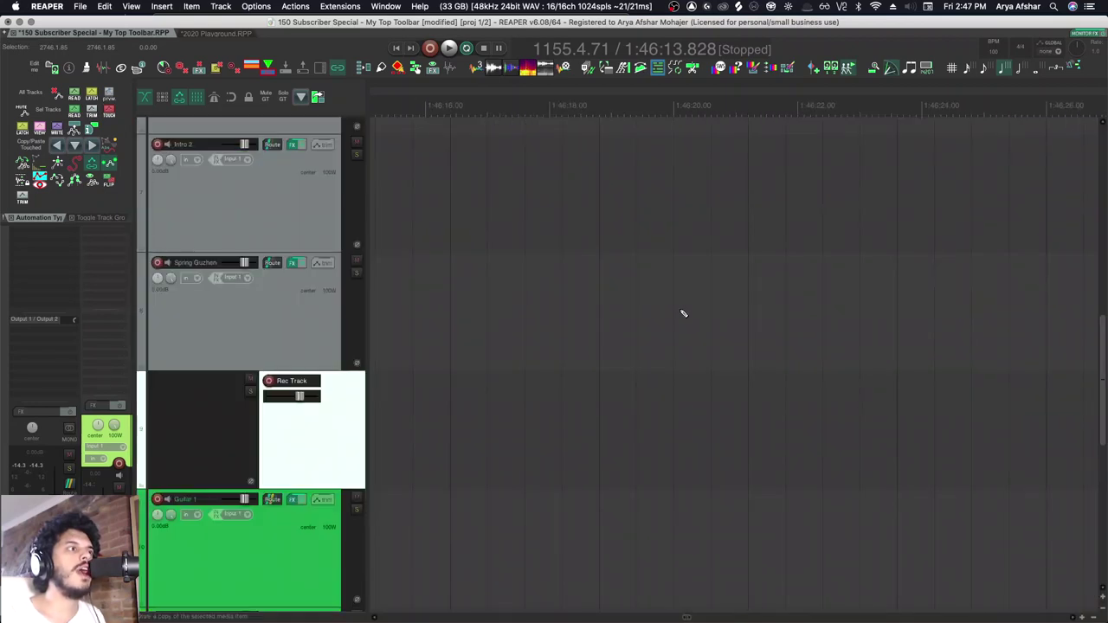
Step: Switch the items to the combined spectrogram and peaks display and enlarge the Prod Audio track around 1:46:18
{"action": "scroll", "coordinate": [682, 314], "scroll_direction": "down", "scroll_amount": 4}
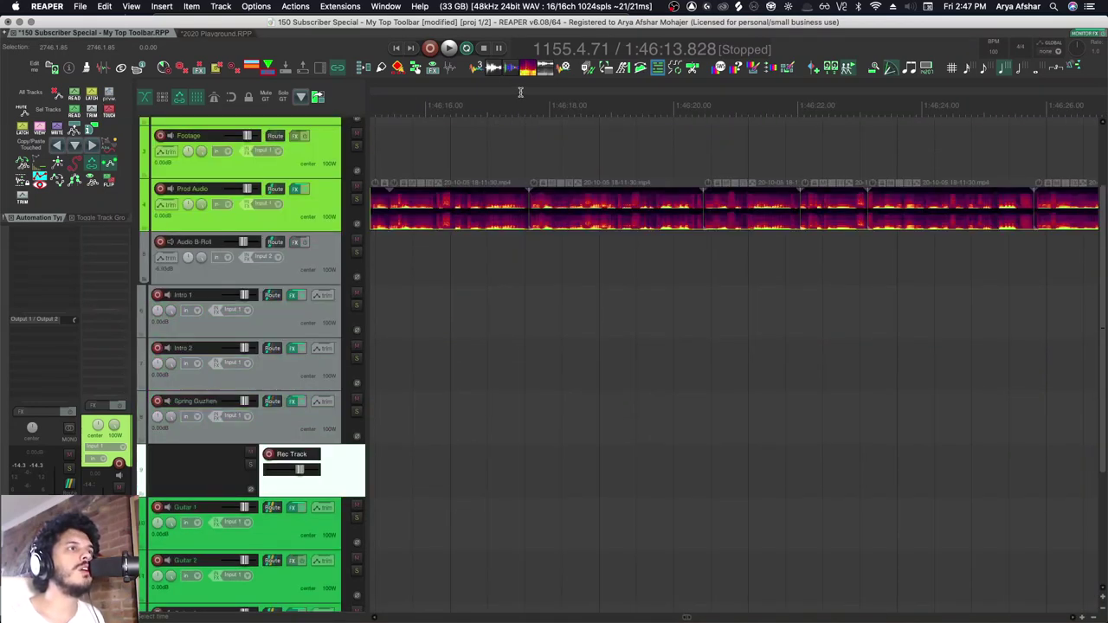
{"action": "scroll", "coordinate": [520, 93], "scroll_direction": "up", "scroll_amount": 3}
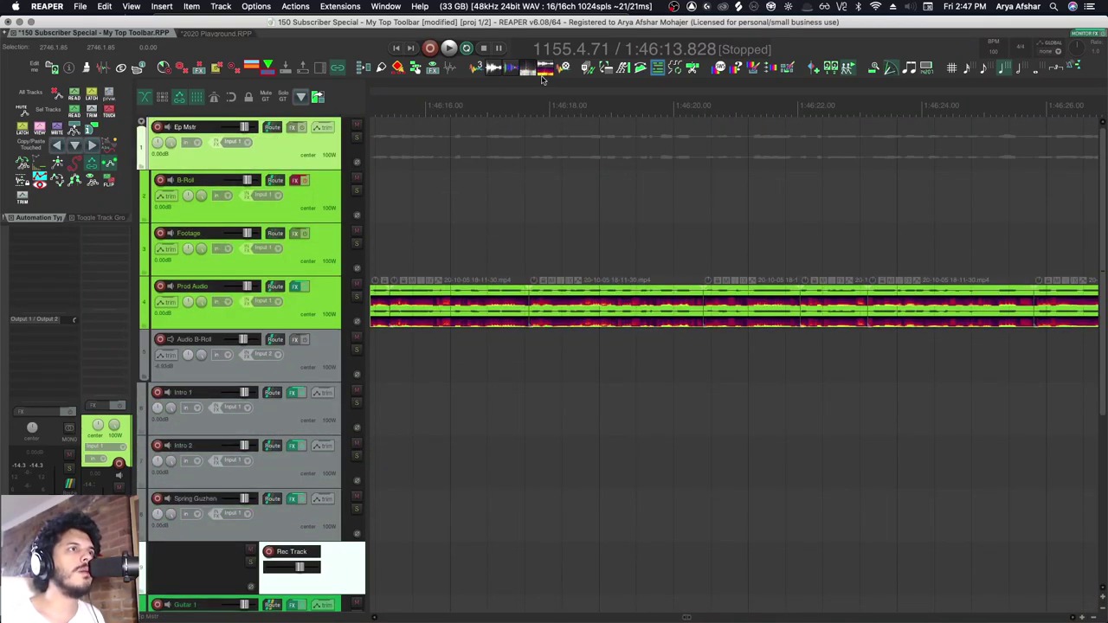
{"action": "left_click", "coordinate": [567, 300]}
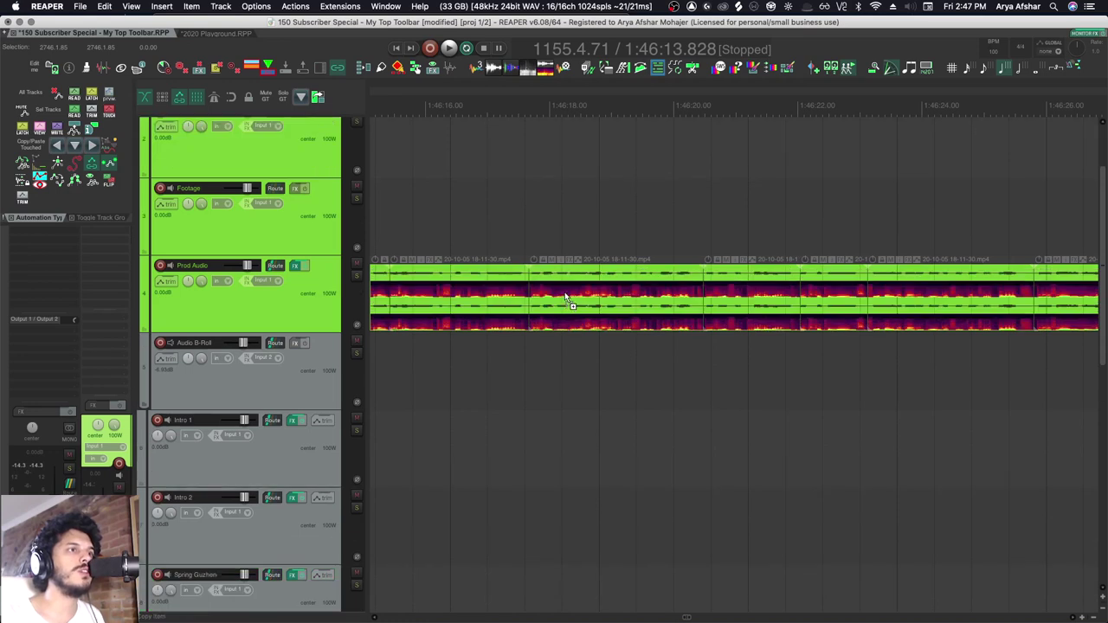
{"action": "scroll", "coordinate": [565, 291], "scroll_direction": "up", "scroll_amount": 5}
{"action": "scroll", "coordinate": [554, 260], "scroll_direction": "up", "scroll_amount": 5}
{"action": "scroll", "coordinate": [531, 200], "scroll_direction": "up", "scroll_amount": 4}
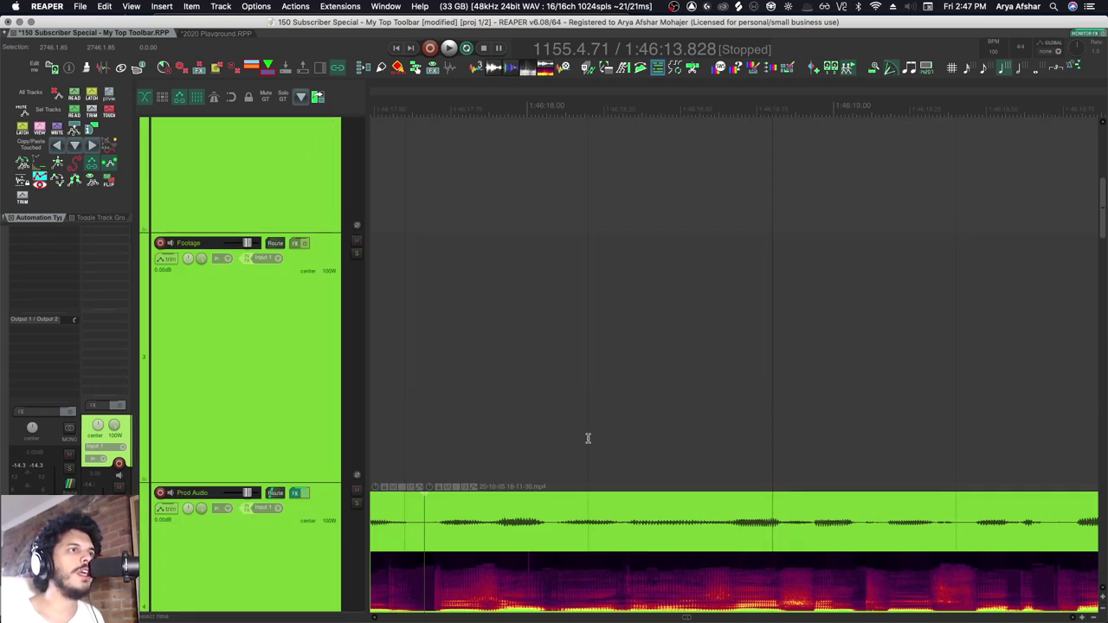
{"action": "scroll", "coordinate": [588, 438], "scroll_direction": "down", "scroll_amount": 5}
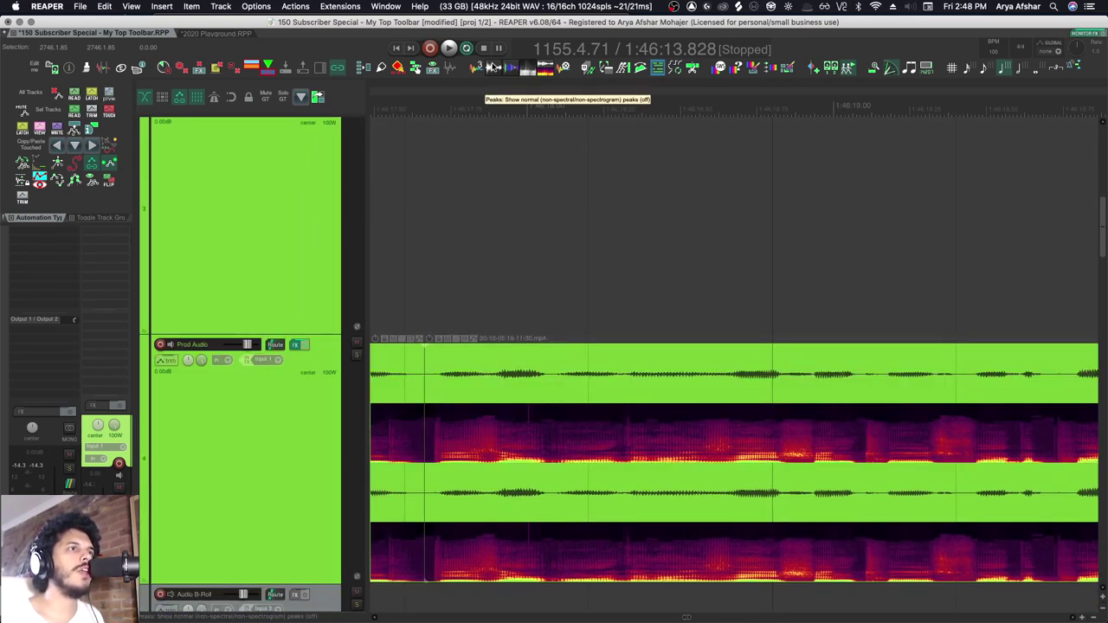
Step: Compare the normal, spectrogram and spectral peak displays on the Prod Audio items, ending on combined spectrogram and peaks
{"action": "left_click", "coordinate": [492, 67]}
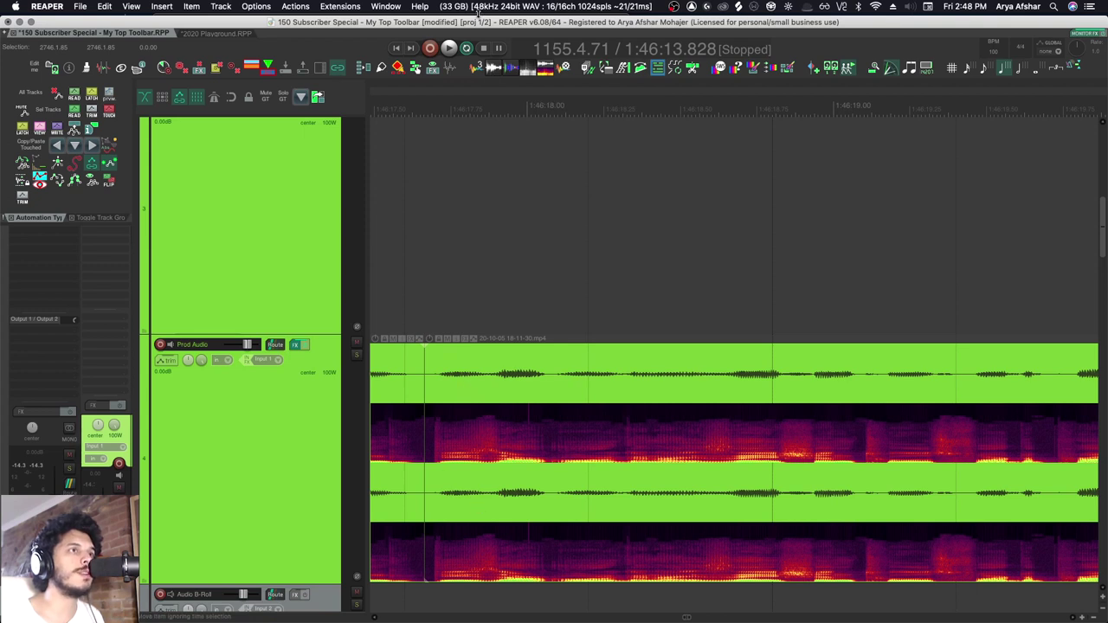
{"action": "left_click", "coordinate": [526, 68]}
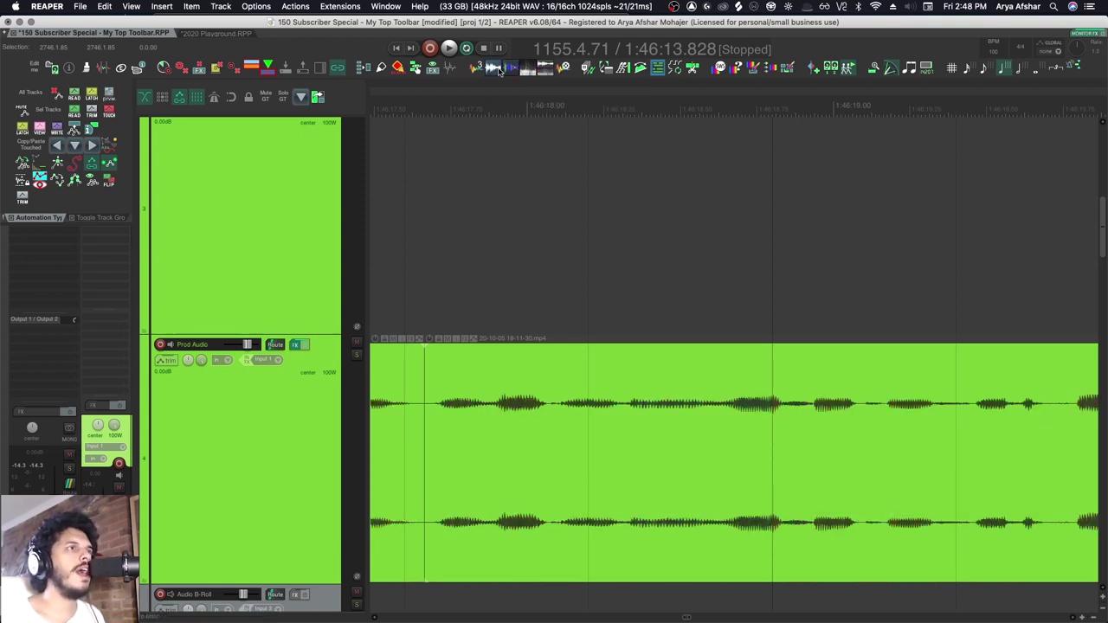
{"action": "left_click", "coordinate": [526, 68]}
{"action": "left_click", "coordinate": [528, 70]}
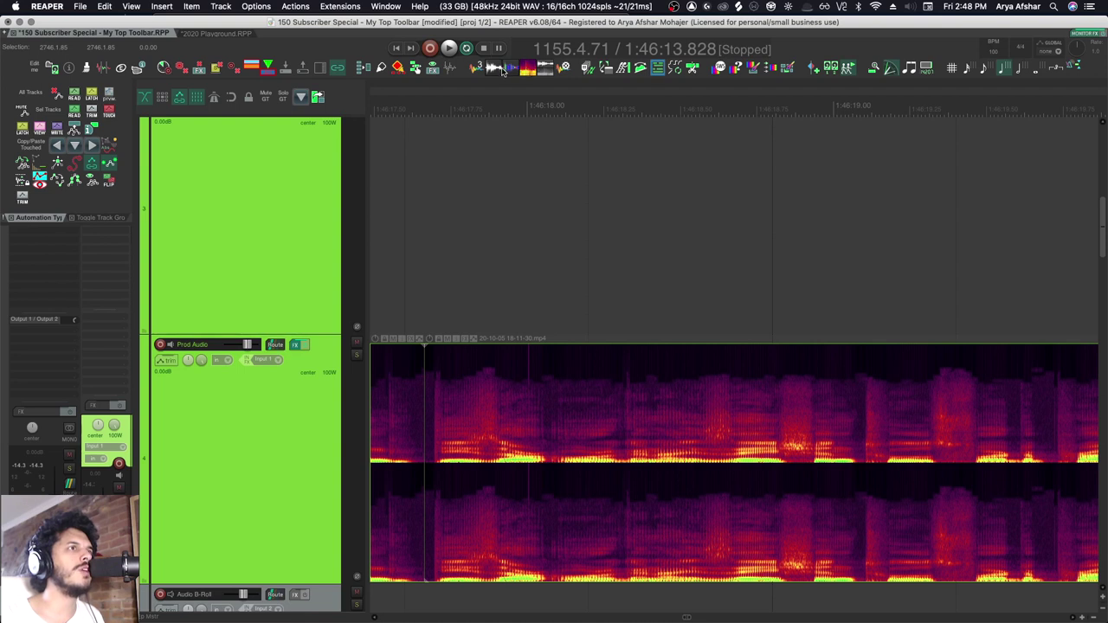
{"action": "left_click", "coordinate": [511, 69]}
{"action": "left_click", "coordinate": [527, 70]}
{"action": "left_click", "coordinate": [546, 69]}
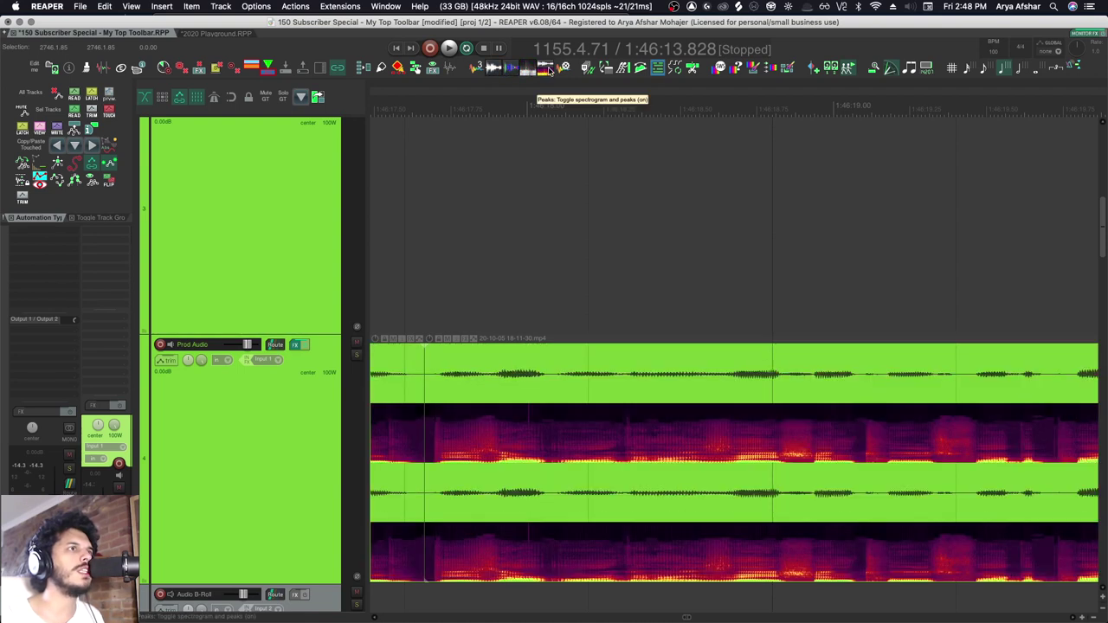
Step: Show the Prod Audio items with spectral peaks, compare with normal peaks, and finish on the full spectrogram display
{"action": "left_click", "coordinate": [547, 69]}
{"action": "left_click", "coordinate": [512, 69]}
{"action": "left_click", "coordinate": [501, 69]}
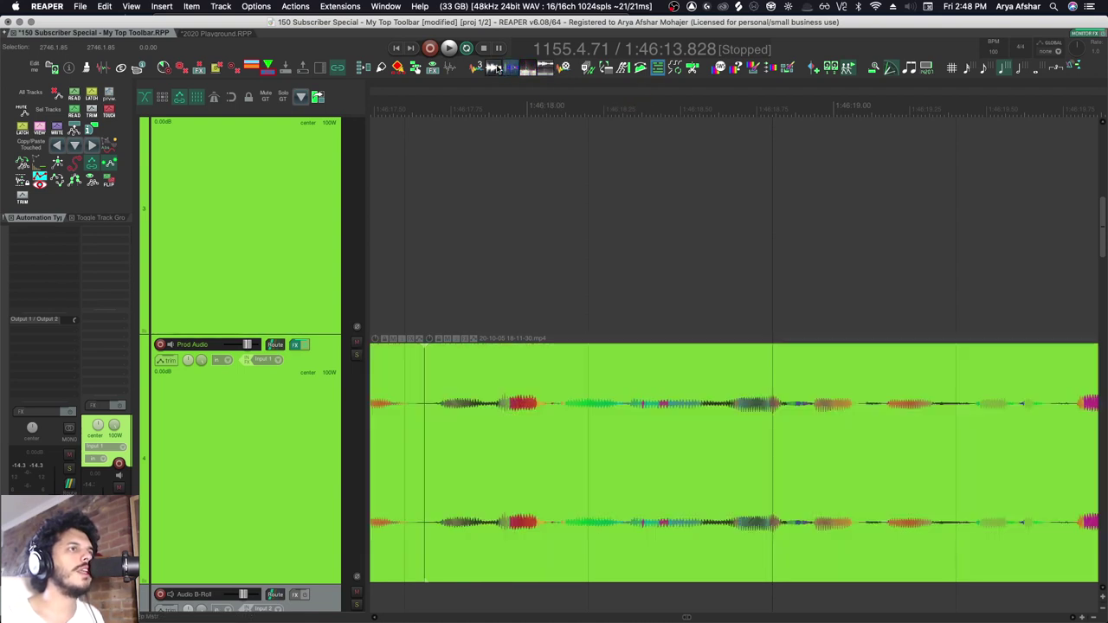
{"action": "left_click", "coordinate": [499, 69]}
{"action": "left_click", "coordinate": [528, 69]}
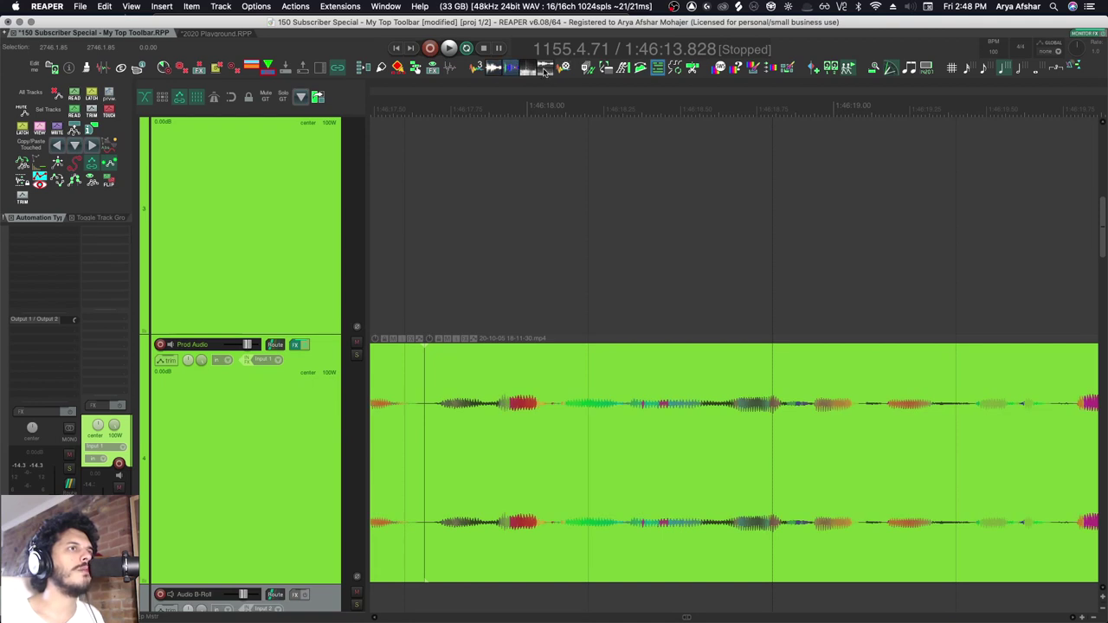
{"action": "left_click", "coordinate": [533, 69]}
Step: Load the green, blue and purple spectrogram preset in the peaks display settings, and return the items to normal peaks
{"action": "left_click", "coordinate": [564, 69]}
{"action": "right_click", "coordinate": [163, 164]}
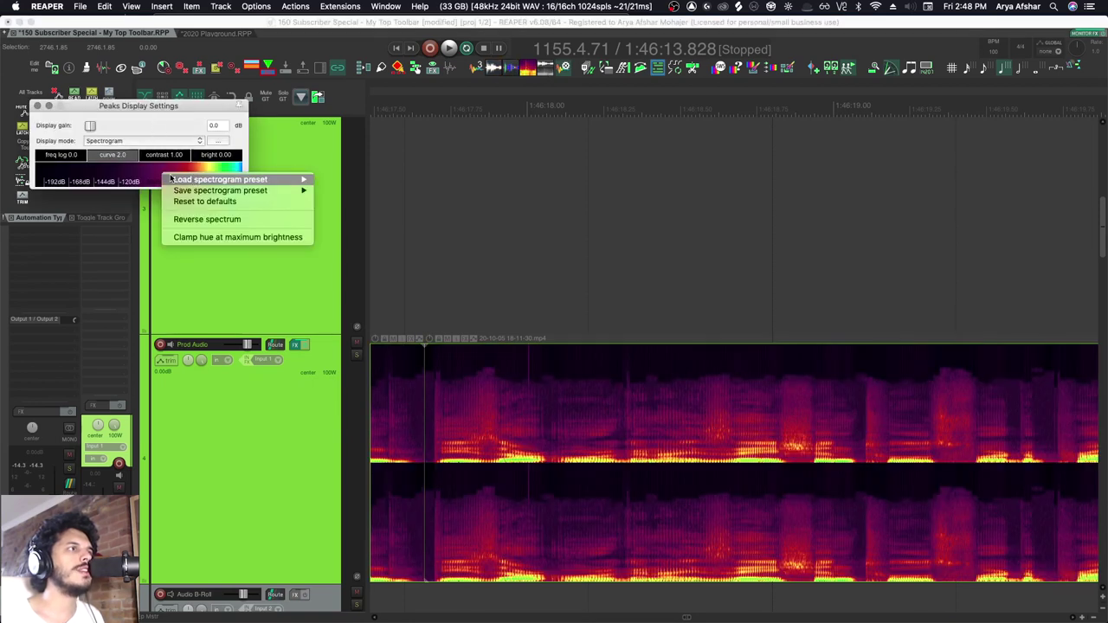
{"action": "mouse_move", "coordinate": [309, 179]}
{"action": "left_click", "coordinate": [342, 213]}
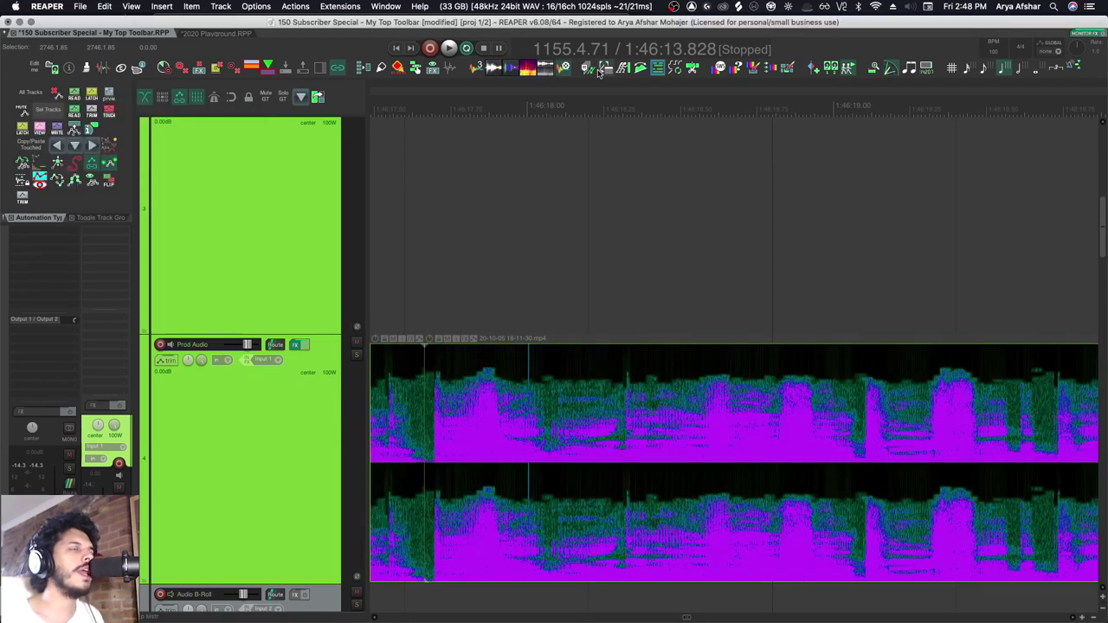
{"action": "left_click", "coordinate": [495, 69]}
Step: Add seven markers out of chronological order around the recorded items, including ones at 2:01:20.906 and 1:22:13.944
{"action": "key", "text": "super+Page_Down"}
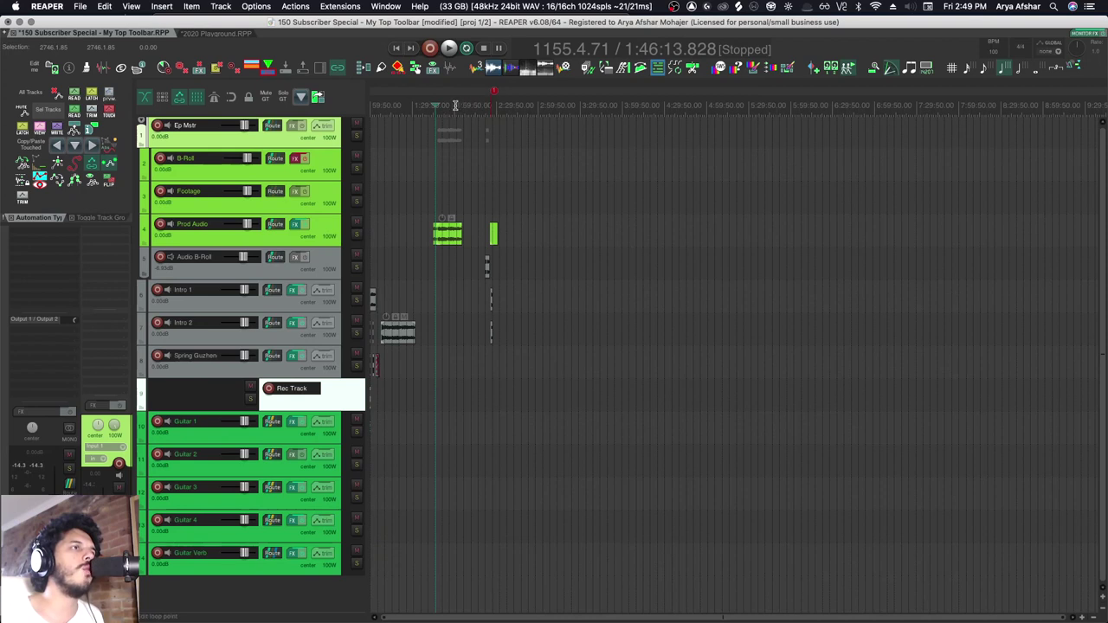
{"action": "left_click", "coordinate": [408, 107]}
{"action": "left_click", "coordinate": [456, 106]}
{"action": "key", "text": "m"}
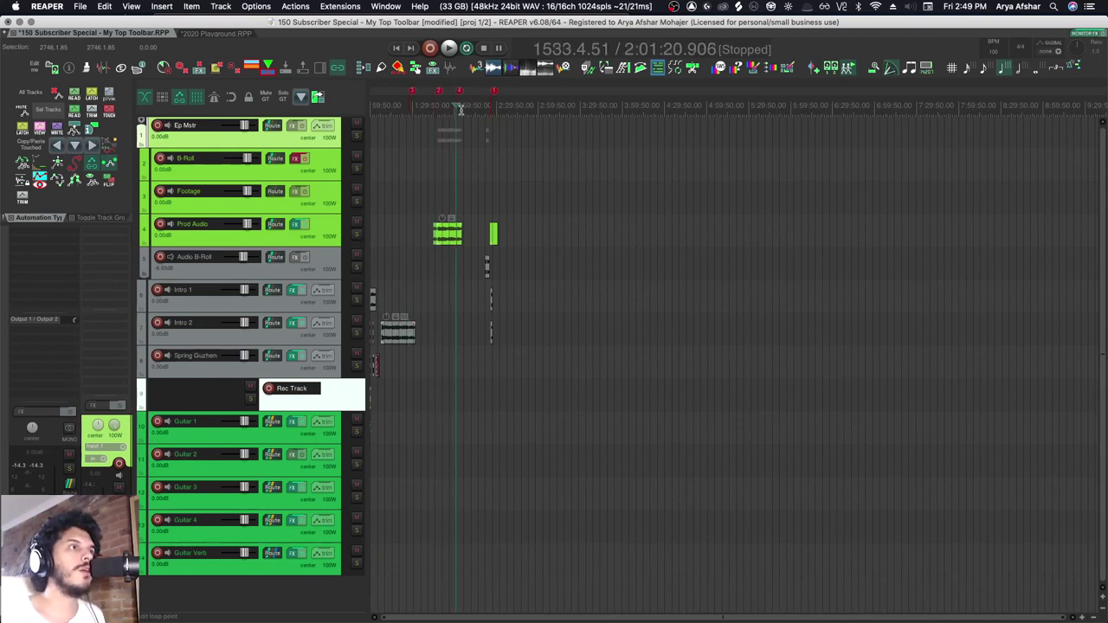
{"action": "left_click", "coordinate": [430, 109]}
{"action": "key", "text": "m"}
{"action": "left_click", "coordinate": [472, 109]}
{"action": "key", "text": "m"}
{"action": "left_click", "coordinate": [402, 110]}
{"action": "key", "text": "m"}
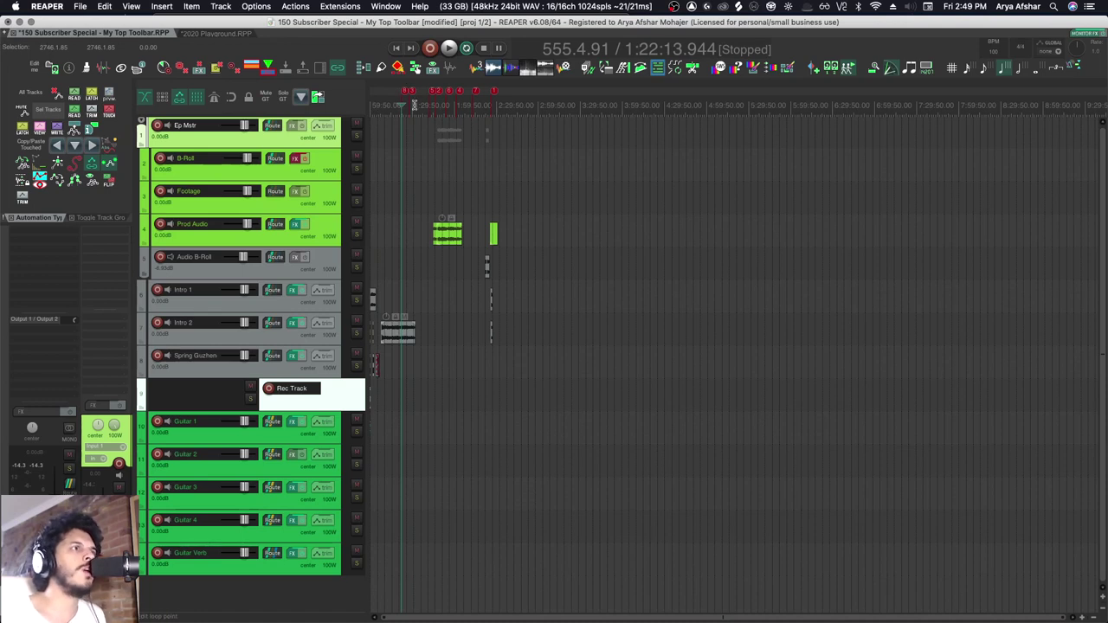
Step: Add four more spaced markers in the empty part of the timeline, from 3:04:20.750 to 5:45:45.057
{"action": "left_click", "coordinate": [545, 109]}
{"action": "key", "text": "m"}
{"action": "left_click", "coordinate": [622, 109]}
{"action": "key", "text": "m"}
{"action": "left_click", "coordinate": [693, 109]}
{"action": "key", "text": "m"}
{"action": "left_click", "coordinate": [771, 107]}
{"action": "key", "text": "m"}
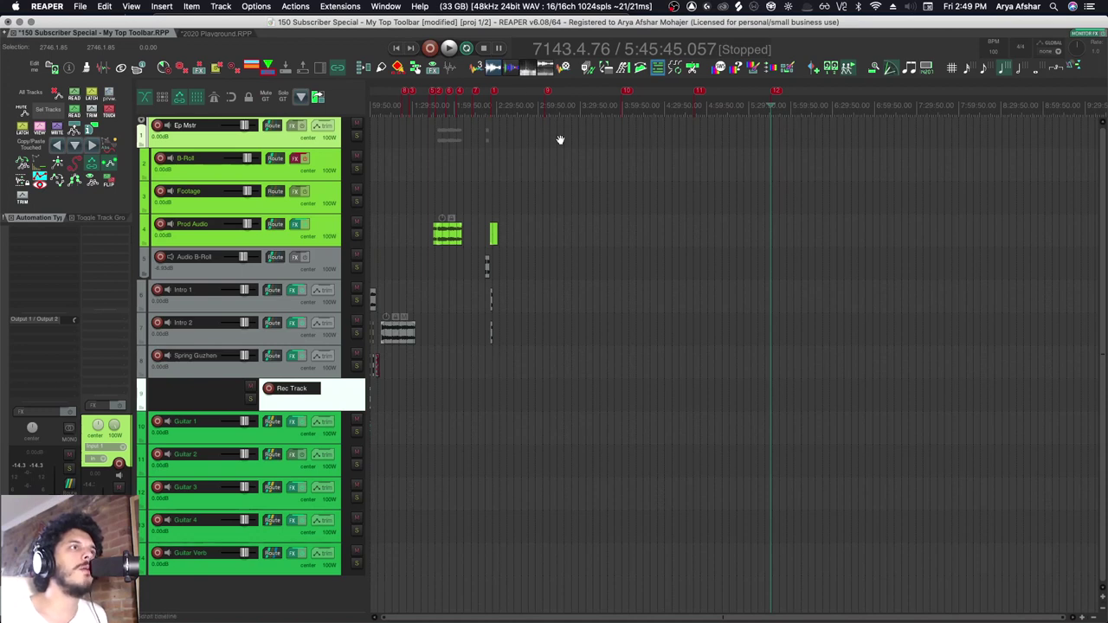
Step: Give the markers at 2:25:45.543 and 3:04:20.750 sample first names, renumber all markers in timeline order, and clear the time selection
{"action": "double_click", "coordinate": [548, 93]}
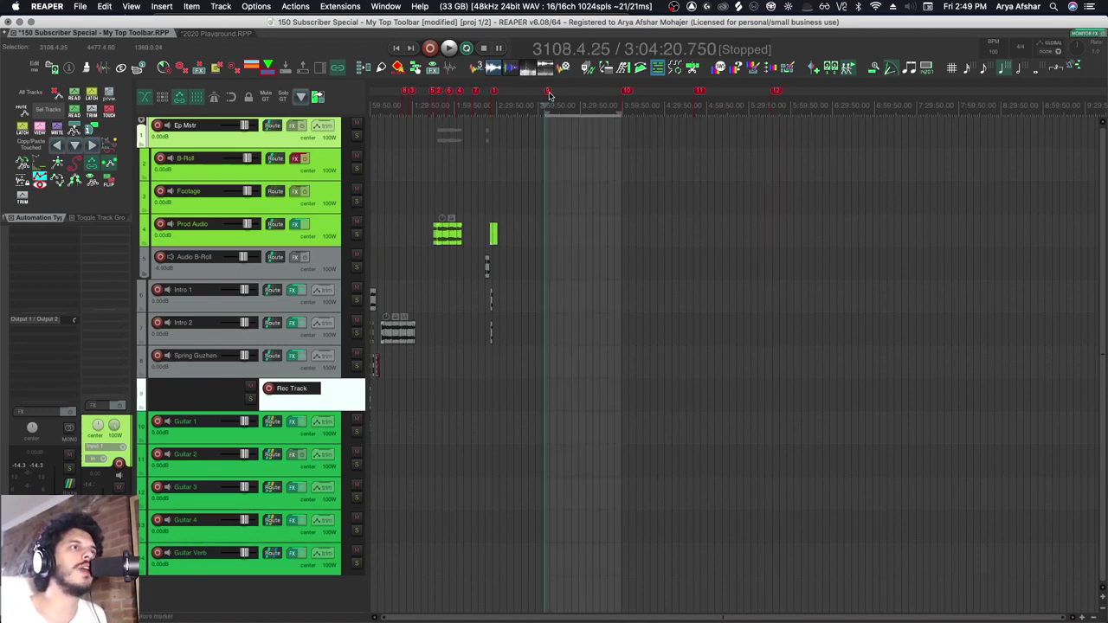
{"action": "double_click", "coordinate": [548, 93]}
{"action": "type", "text": "joe"}
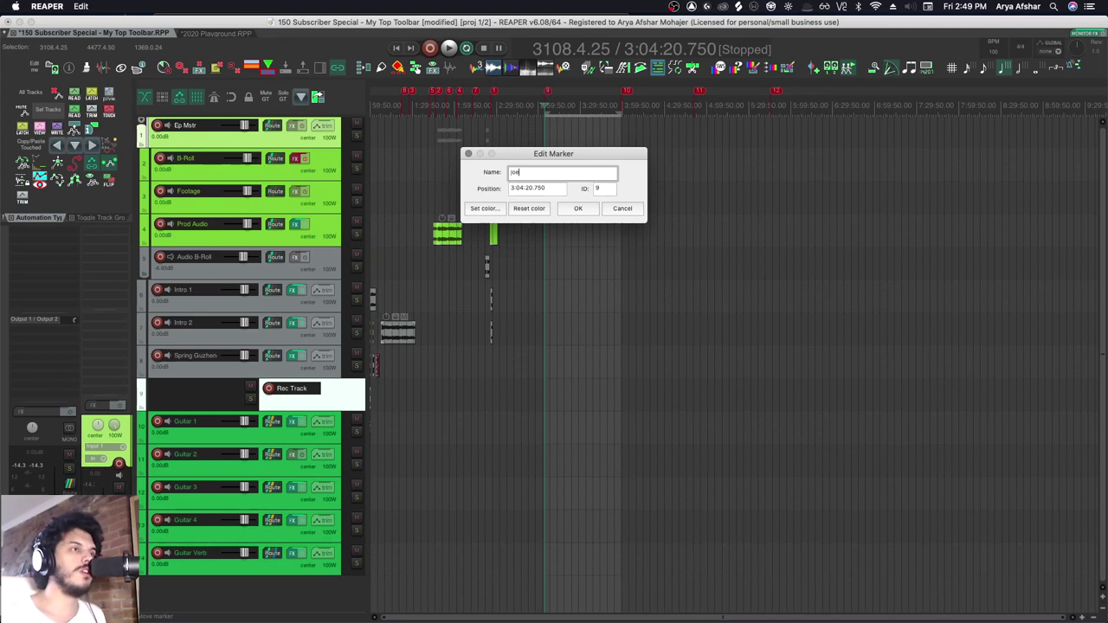
{"action": "type", "text": "y"}
{"action": "key", "text": "Return"}
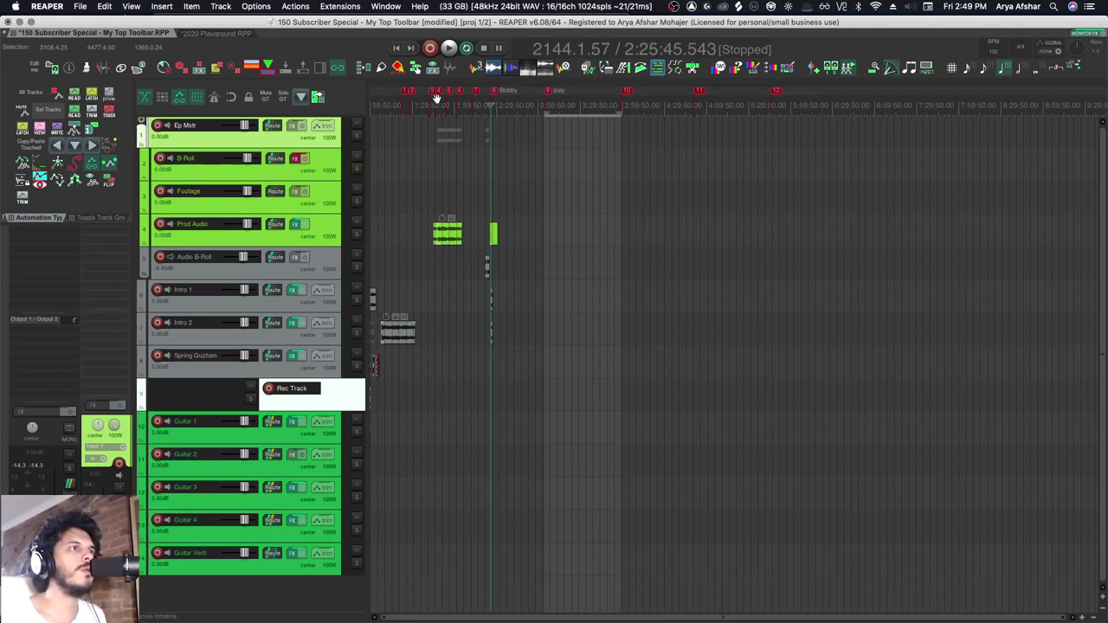
{"action": "key", "text": "Escape"}
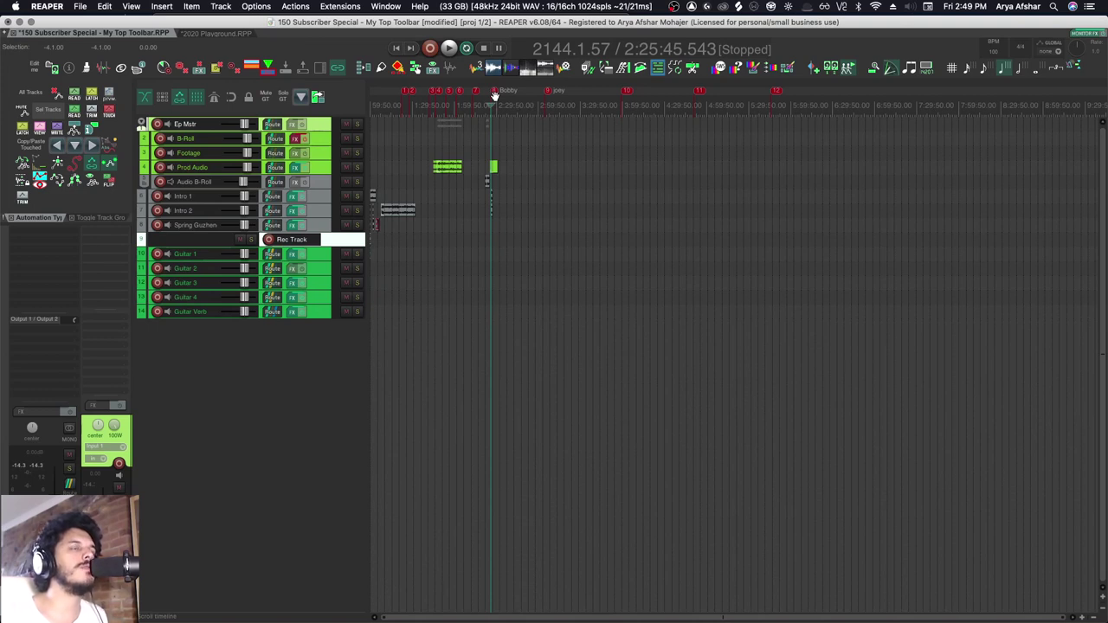
Step: Try converting all project markers to regions, and undo the conversion
{"action": "left_click", "coordinate": [607, 69]}
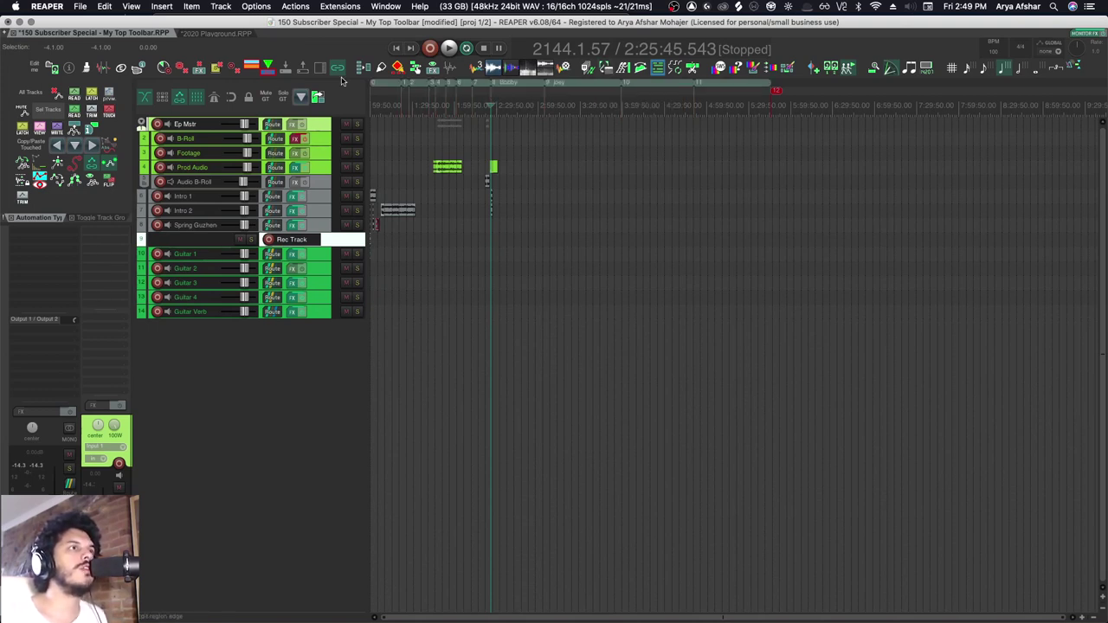
{"action": "key", "text": "super+z"}
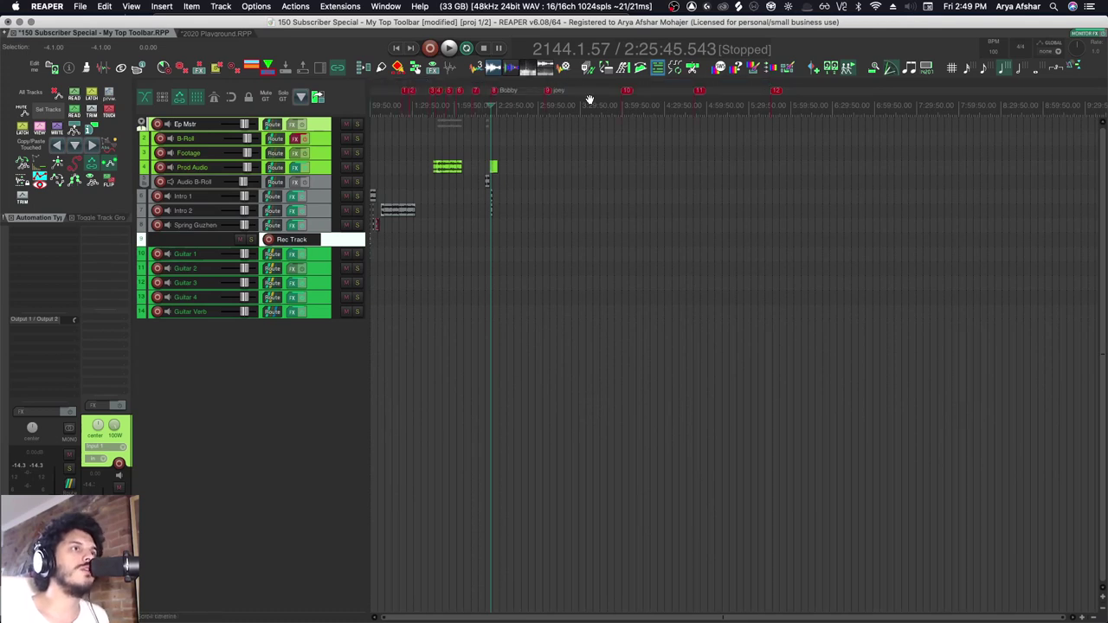
Step: Select the short first item on the Audio B-Roll track and place the edit cursor at 2:22:05.000
{"action": "scroll", "coordinate": [503, 162], "scroll_direction": "up", "scroll_amount": 10}
{"action": "scroll", "coordinate": [484, 167], "scroll_direction": "left", "scroll_amount": 5}
{"action": "scroll", "coordinate": [575, 171], "scroll_direction": "up", "scroll_amount": 8}
{"action": "scroll", "coordinate": [697, 182], "scroll_direction": "up", "scroll_amount": 8}
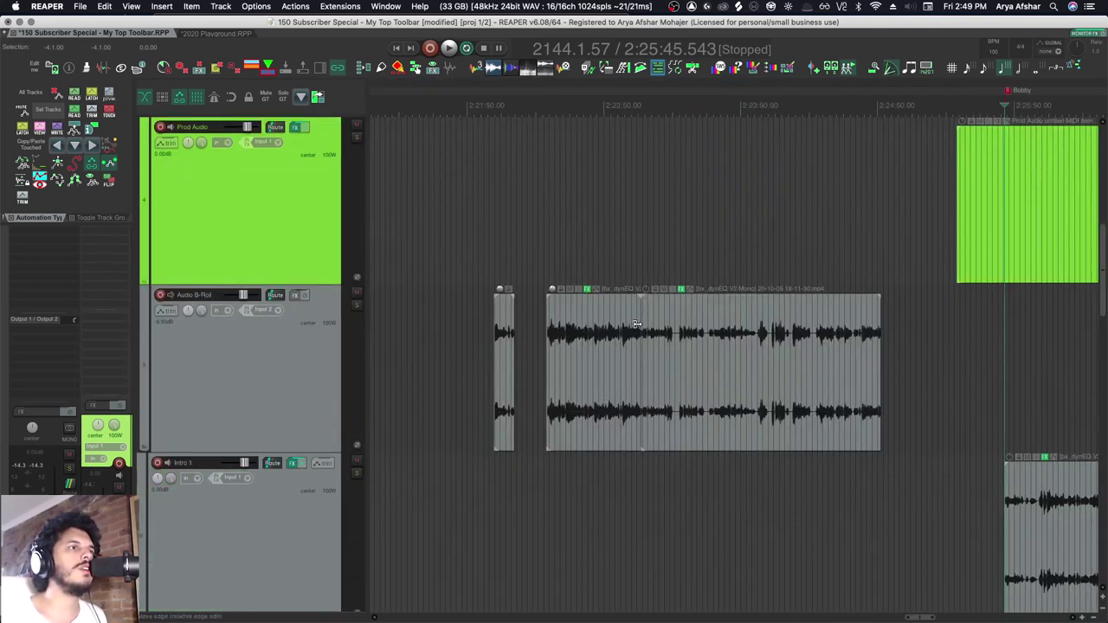
{"action": "scroll", "coordinate": [636, 309], "scroll_direction": "down", "scroll_amount": 4}
{"action": "scroll", "coordinate": [636, 309], "scroll_direction": "up", "scroll_amount": 1}
{"action": "scroll", "coordinate": [843, 322], "scroll_direction": "down", "scroll_amount": 3}
{"action": "scroll", "coordinate": [844, 322], "scroll_direction": "down", "scroll_amount": 2}
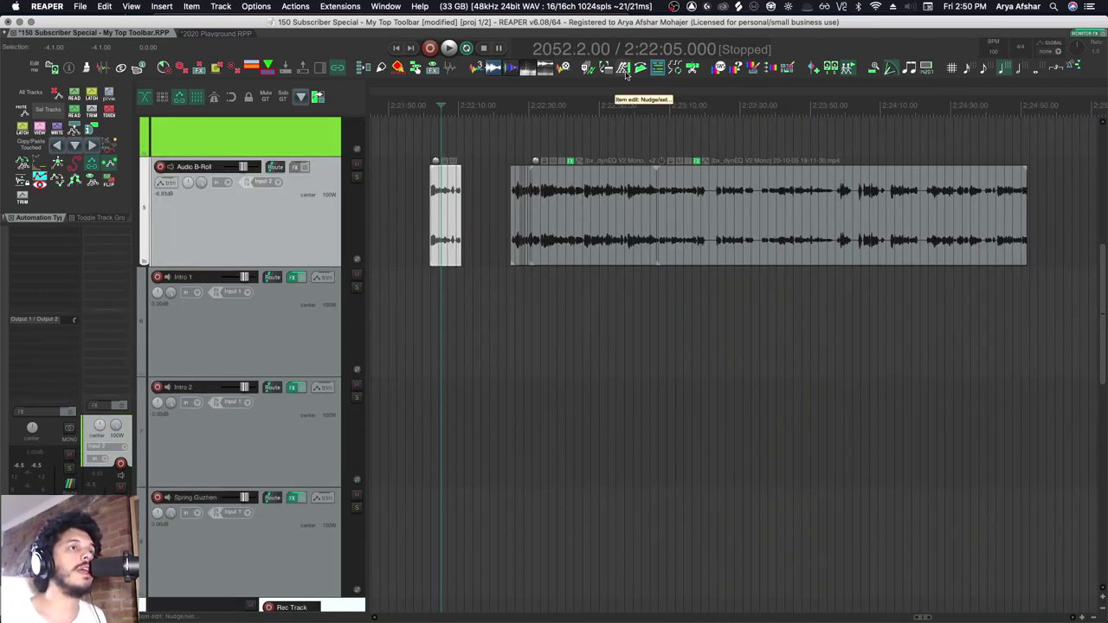
Step: Open the item nudge settings, set them to nudge position, and select the short first item on the Audio B-Roll track
{"action": "left_click", "coordinate": [624, 69]}
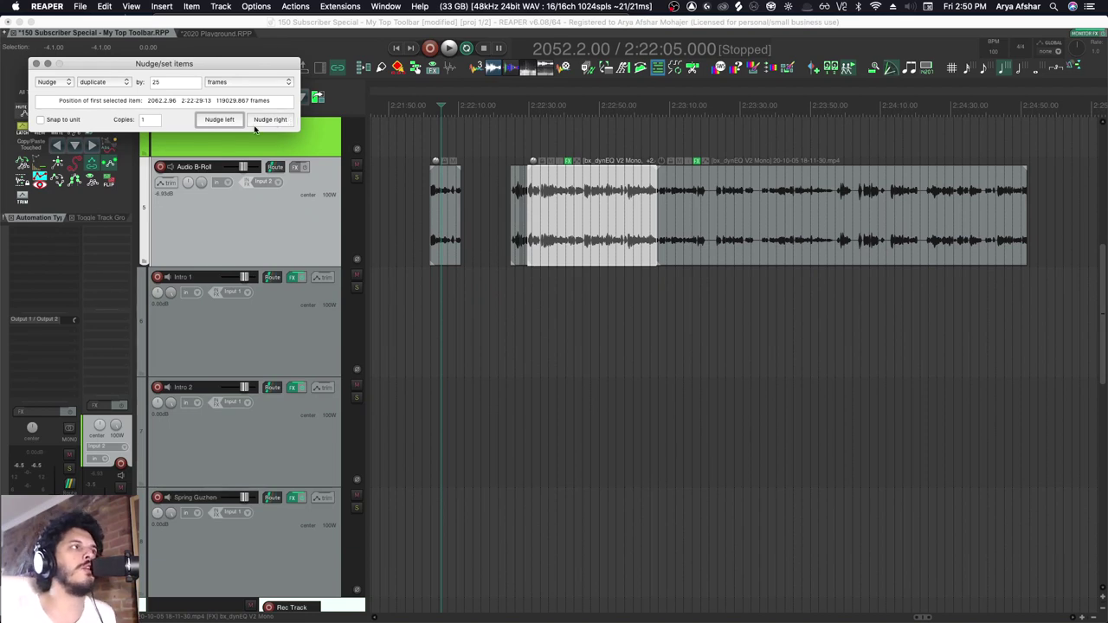
{"action": "left_click", "coordinate": [103, 82]}
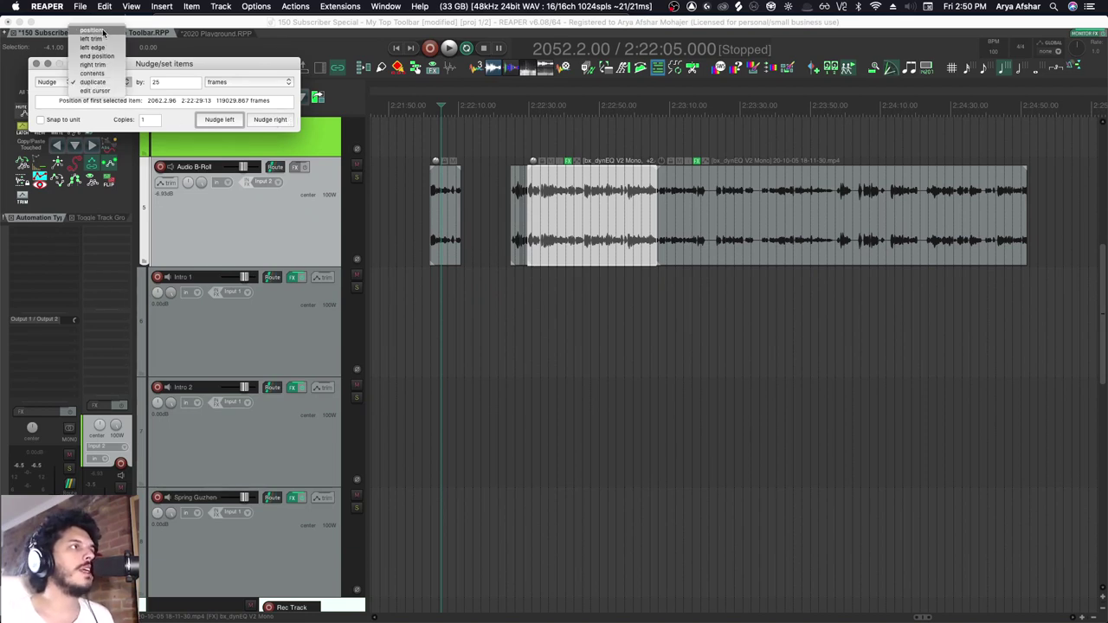
{"action": "left_click", "coordinate": [95, 32]}
{"action": "left_click", "coordinate": [447, 212]}
{"action": "left_click", "coordinate": [109, 81]}
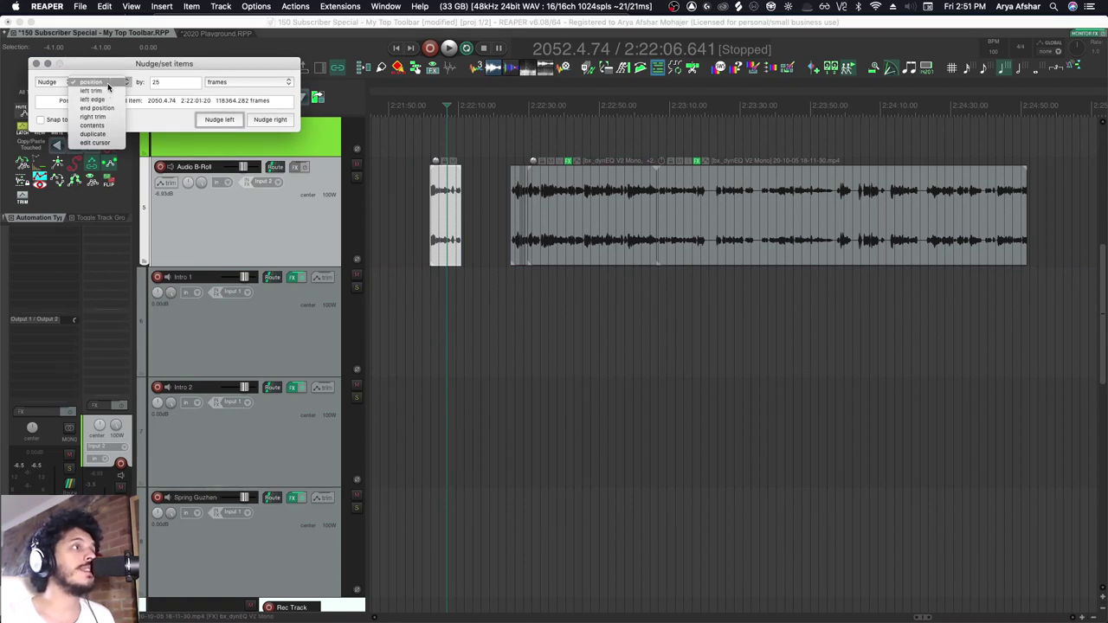
{"action": "left_click", "coordinate": [127, 71]}
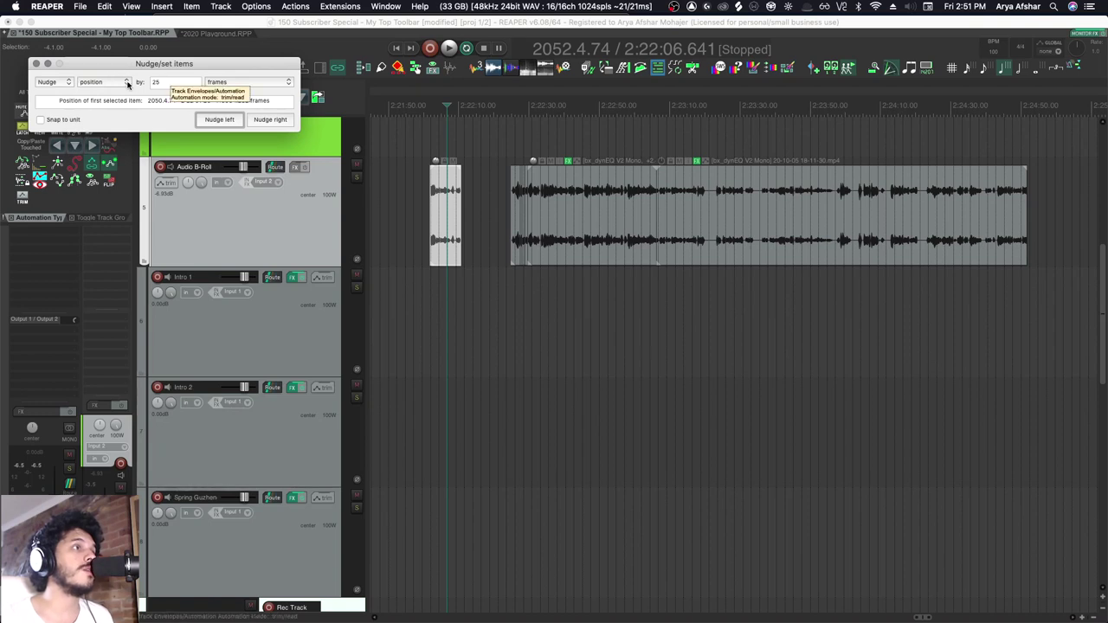
Step: Nudge the short item earlier six times by 25 frames, and nudge it back to its starting position
{"action": "left_click", "coordinate": [444, 211]}
{"action": "triple_click", "coordinate": [219, 121]}
{"action": "left_click", "coordinate": [219, 121]}
{"action": "left_click", "coordinate": [219, 122]}
{"action": "left_click", "coordinate": [219, 121]}
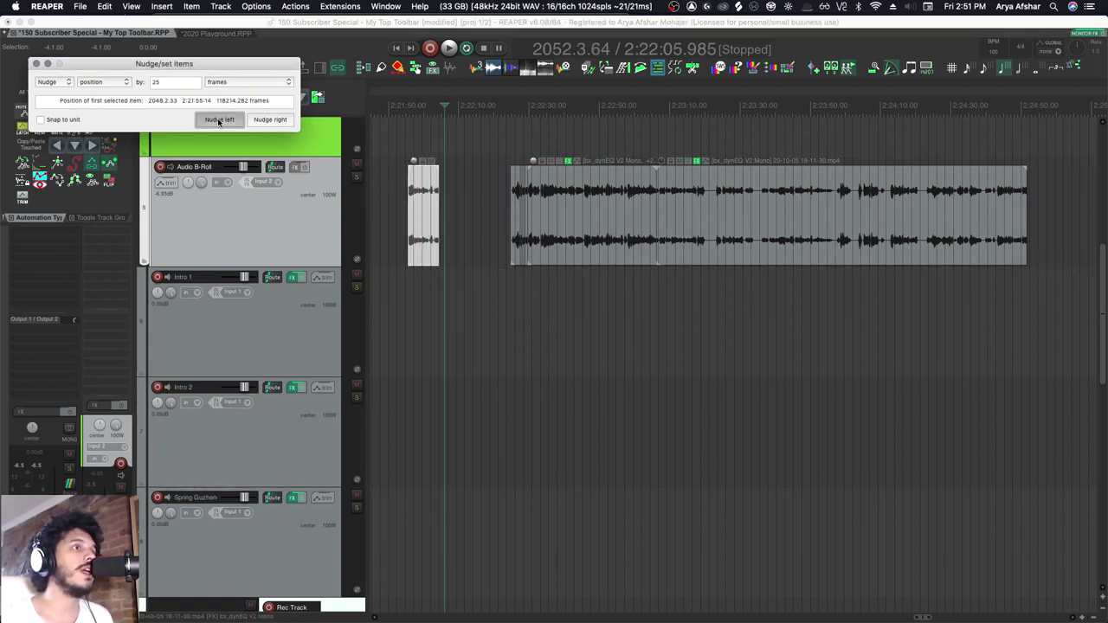
{"action": "left_click", "coordinate": [219, 121]}
{"action": "left_click", "coordinate": [265, 122]}
{"action": "left_click", "coordinate": [264, 122]}
{"action": "left_click", "coordinate": [265, 122]}
{"action": "left_click", "coordinate": [264, 123]}
{"action": "left_click", "coordinate": [265, 122]}
{"action": "left_click", "coordinate": [265, 122]}
{"action": "left_click", "coordinate": [265, 122]}
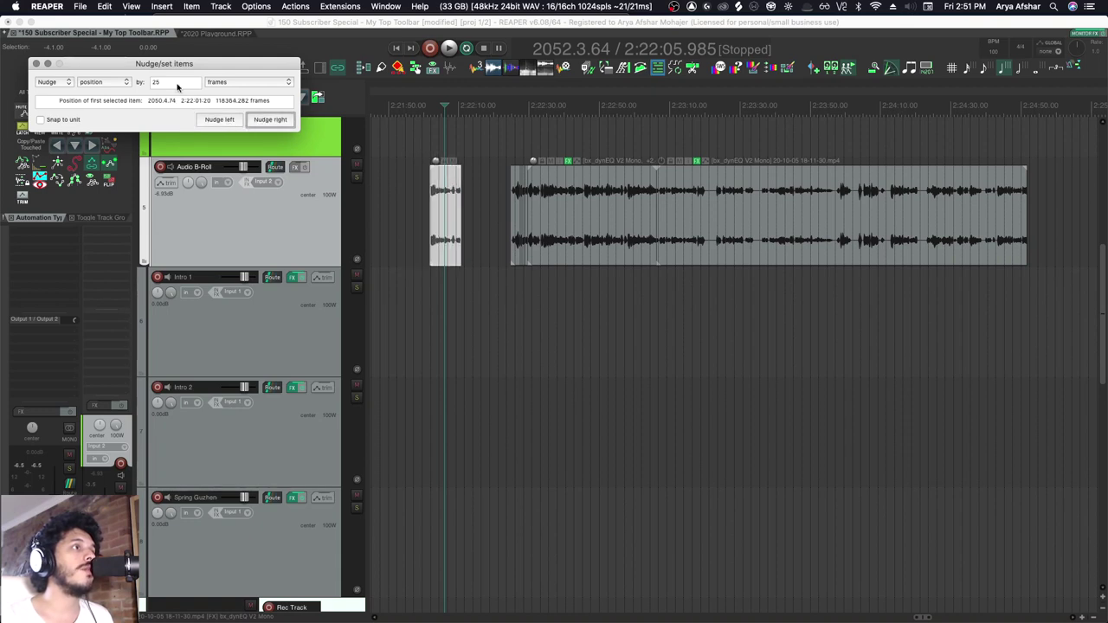
Step: Set the nudge amount to 250 frames and nudge the short item earlier once
{"action": "left_click", "coordinate": [174, 82]}
{"action": "type", "text": "0"}
{"action": "left_click", "coordinate": [219, 119]}
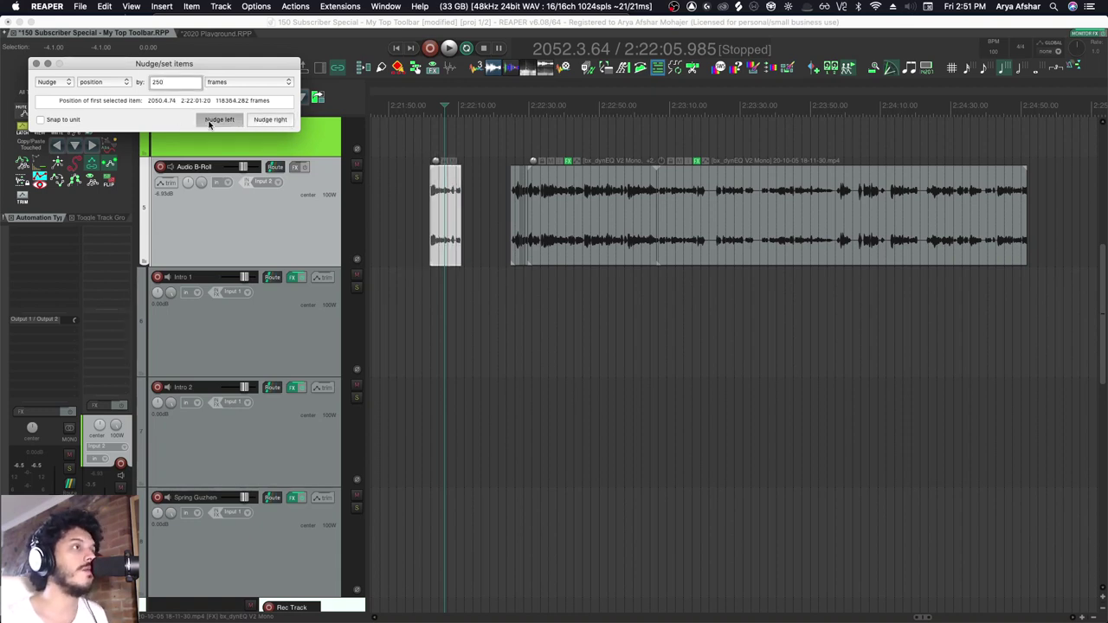
Step: Change the nudge unit to milliseconds, and nudge the short item earlier twice and later seven times by 250 milliseconds
{"action": "left_click", "coordinate": [254, 82]}
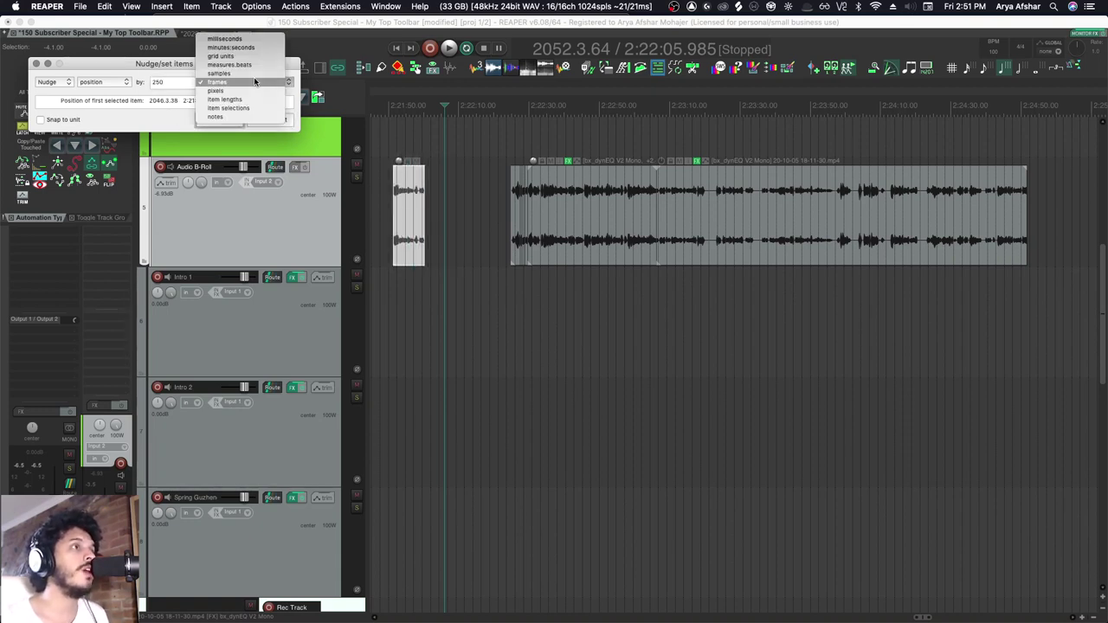
{"action": "left_click", "coordinate": [227, 39]}
{"action": "left_click", "coordinate": [228, 124]}
{"action": "left_click", "coordinate": [227, 124]}
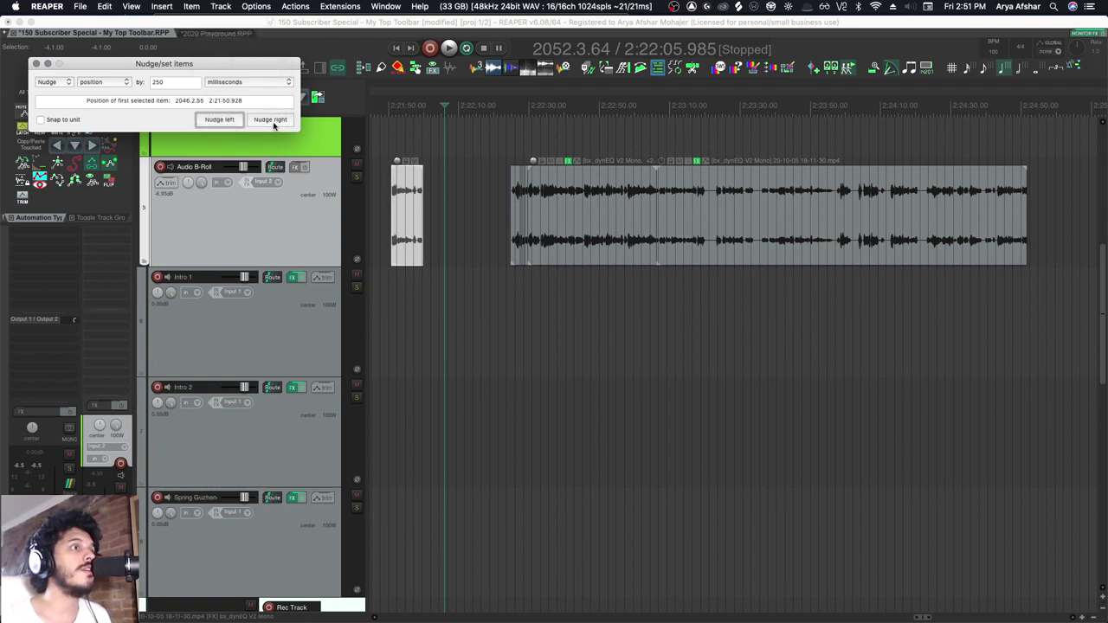
{"action": "left_click", "coordinate": [275, 125]}
{"action": "left_click", "coordinate": [275, 124]}
{"action": "left_click", "coordinate": [275, 125]}
{"action": "left_click", "coordinate": [275, 125]}
{"action": "left_click", "coordinate": [275, 126]}
{"action": "left_click", "coordinate": [274, 125]}
{"action": "left_click", "coordinate": [275, 126]}
Step: Set the nudge to duplicate the item in measures.beats units, nudge later once, and close the nudge settings
{"action": "left_click", "coordinate": [121, 82]}
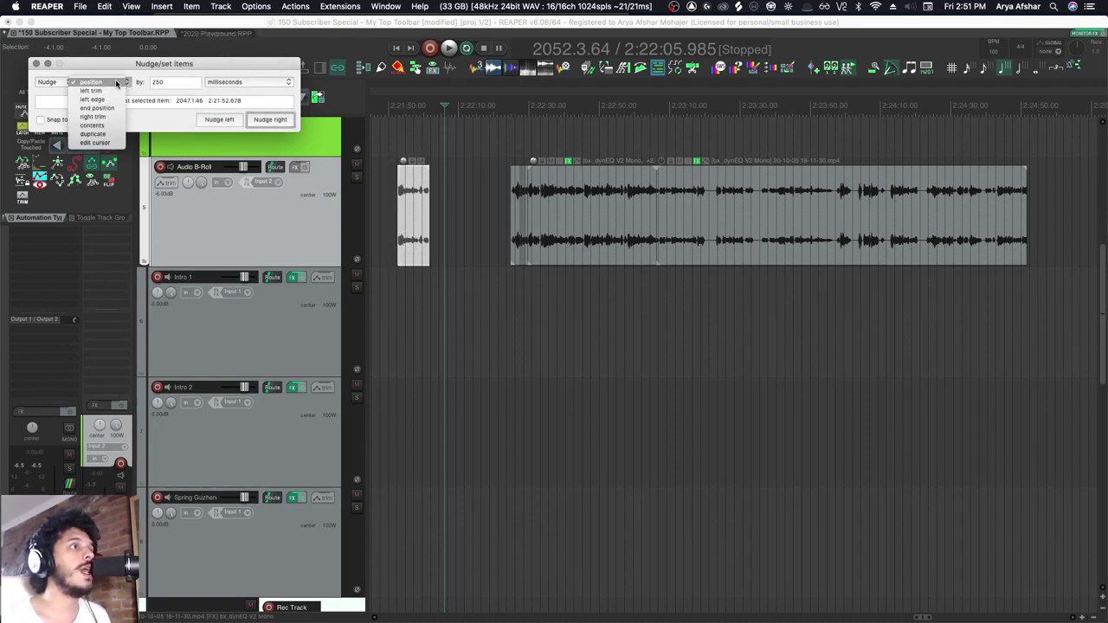
{"action": "left_click", "coordinate": [119, 134]}
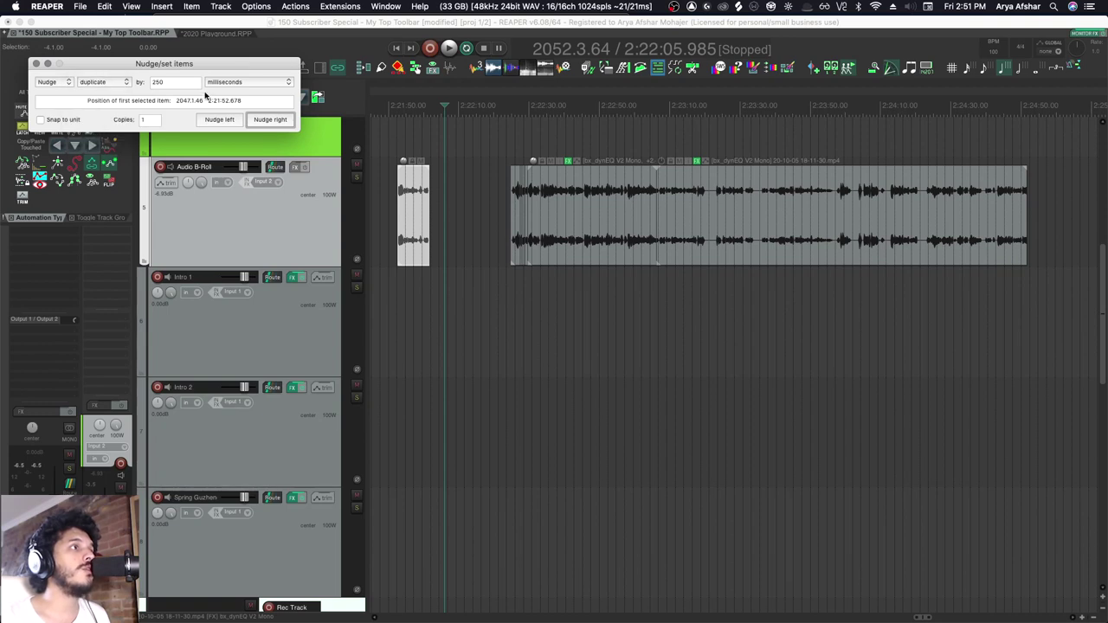
{"action": "left_click", "coordinate": [246, 82]}
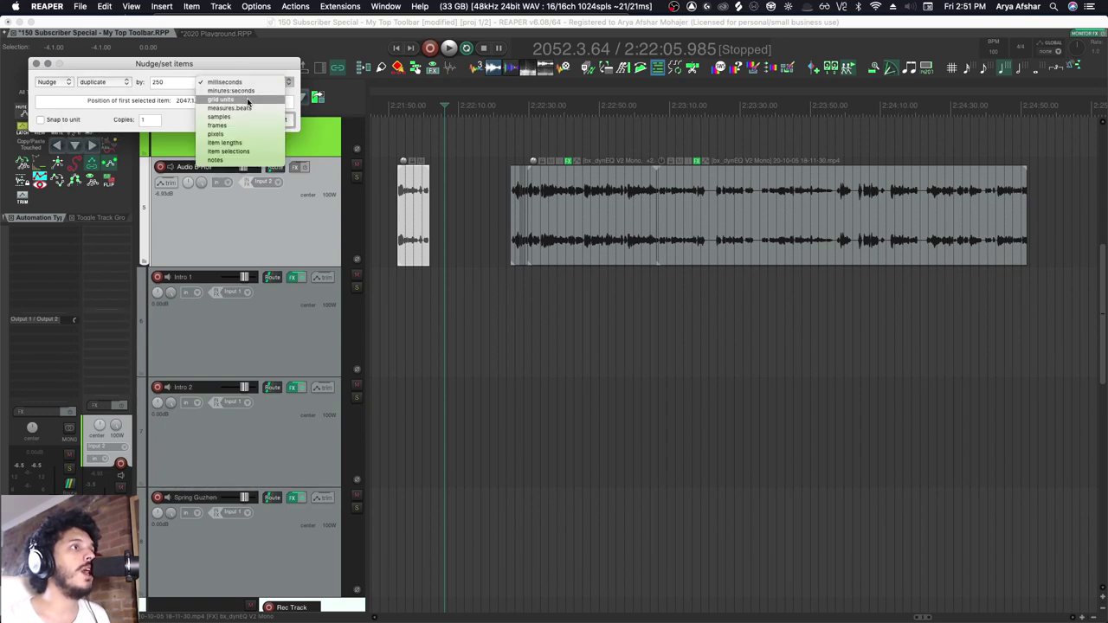
{"action": "left_click", "coordinate": [230, 107]}
{"action": "left_click", "coordinate": [270, 119]}
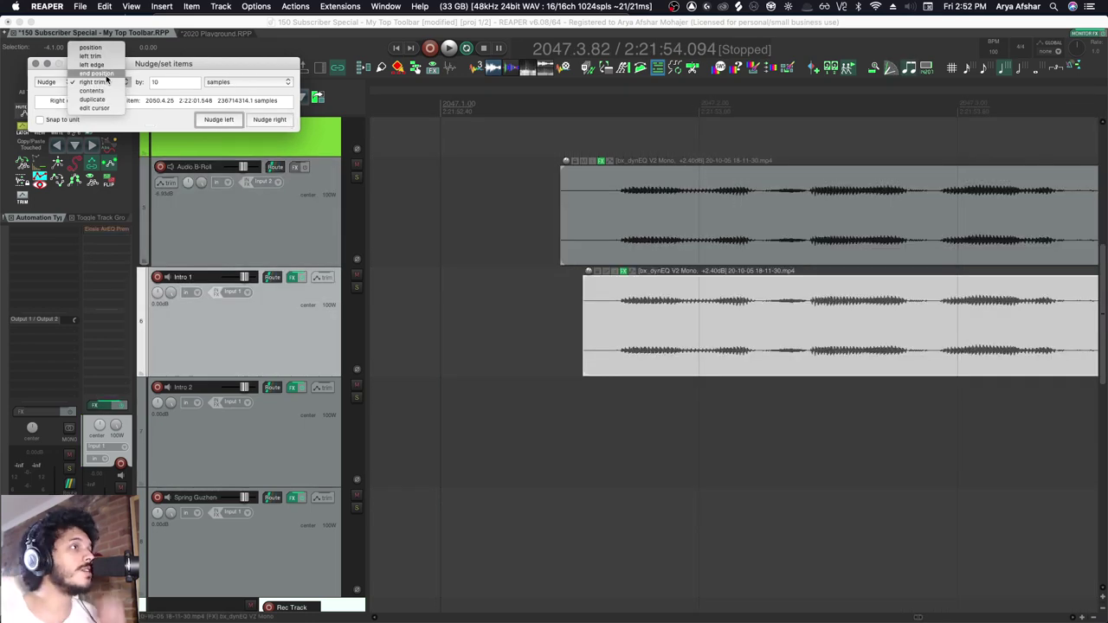
{"action": "left_click", "coordinate": [107, 81]}
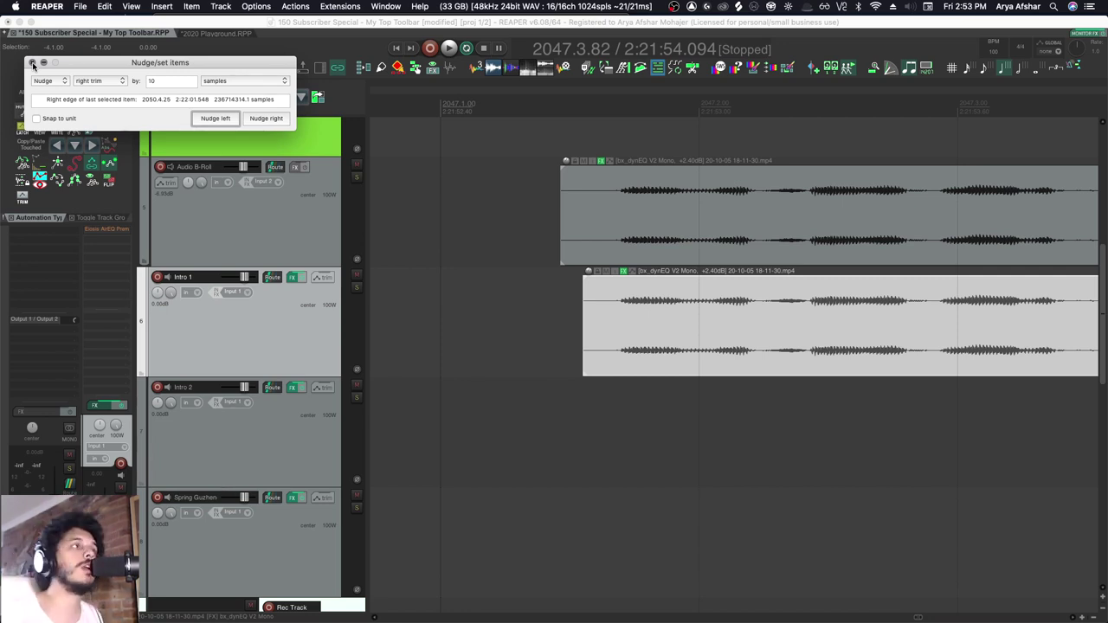
{"action": "left_click", "coordinate": [32, 63]}
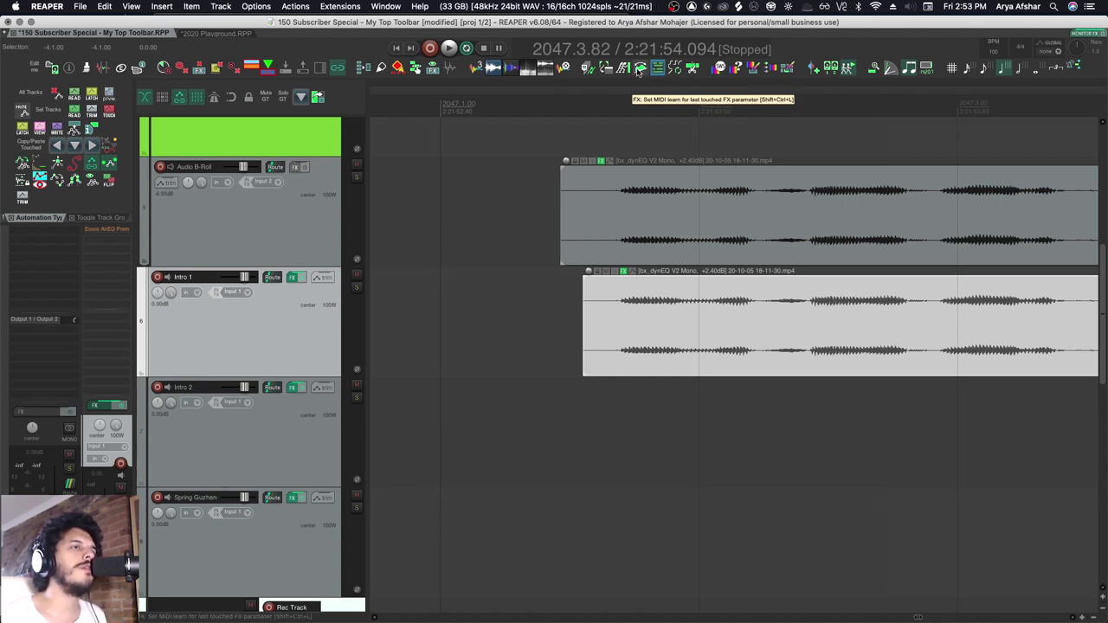
Step: Check the MPL LearnEditor, and touch the HiCut frequency in Intro 1's Eiosis AirEQ Premium effect to make it the last touched parameter
{"action": "left_click", "coordinate": [656, 72]}
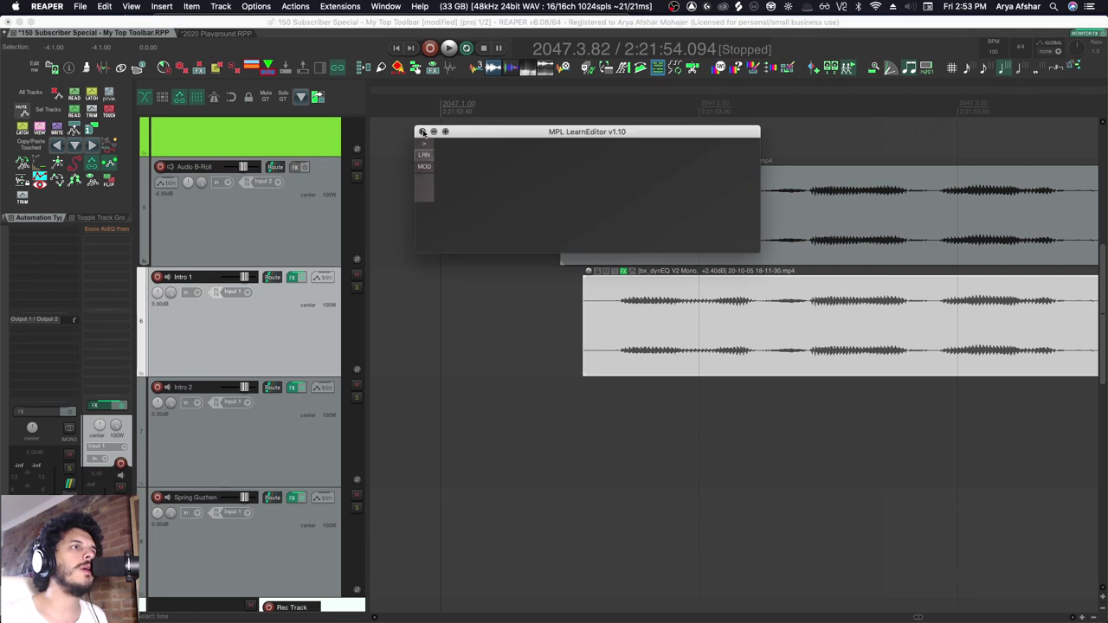
{"action": "left_click", "coordinate": [422, 133]}
{"action": "left_click", "coordinate": [294, 278]}
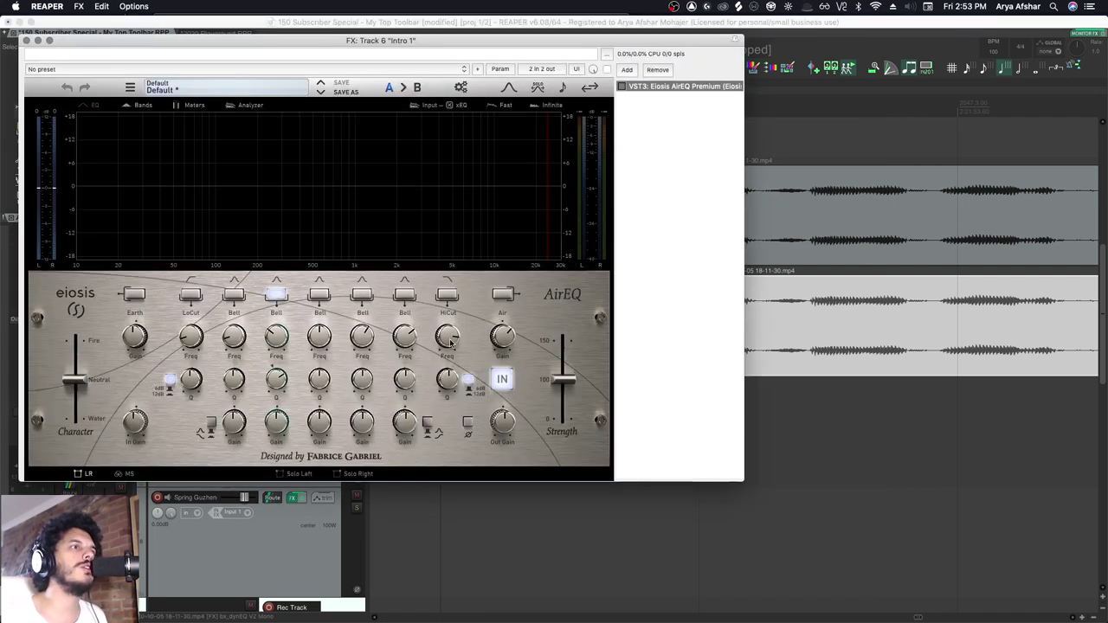
{"action": "left_click", "coordinate": [500, 69]}
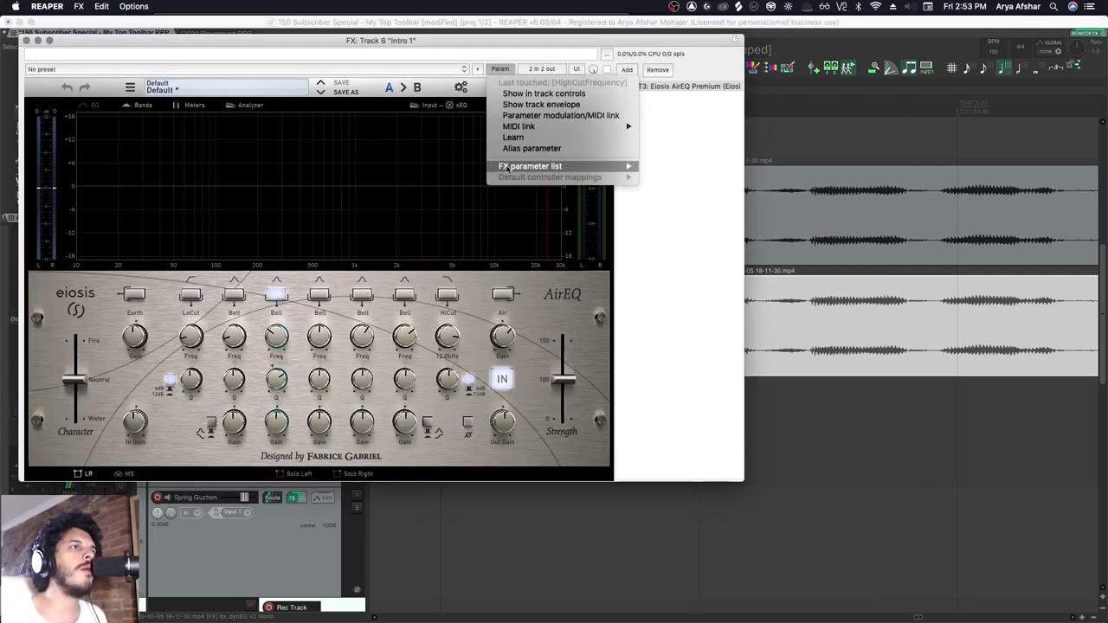
{"action": "left_click", "coordinate": [309, 299]}
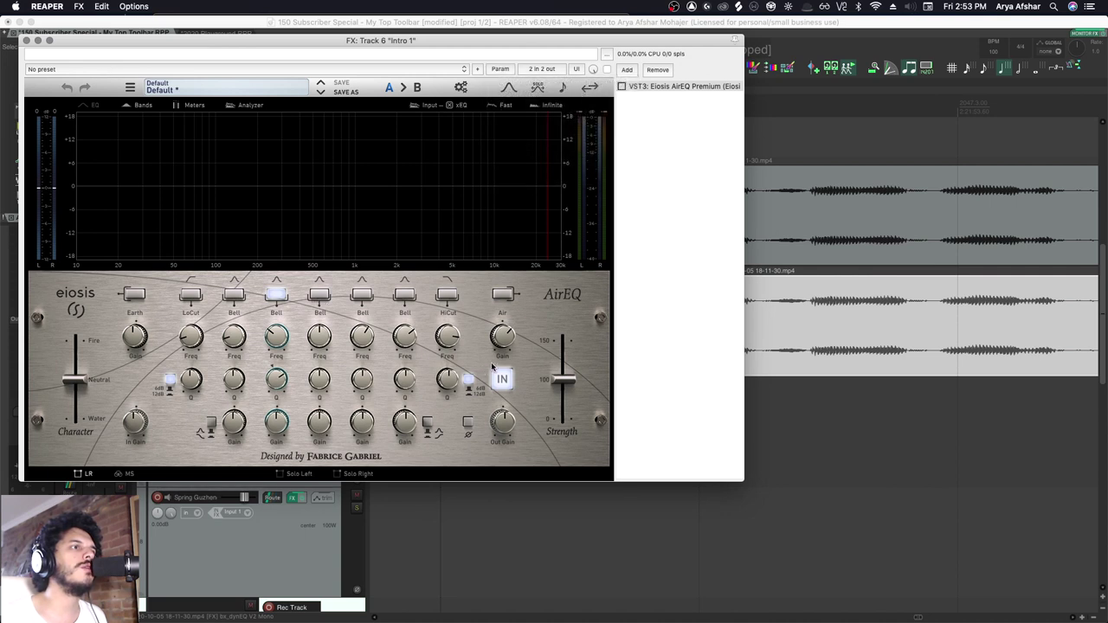
{"action": "key", "text": "Escape"}
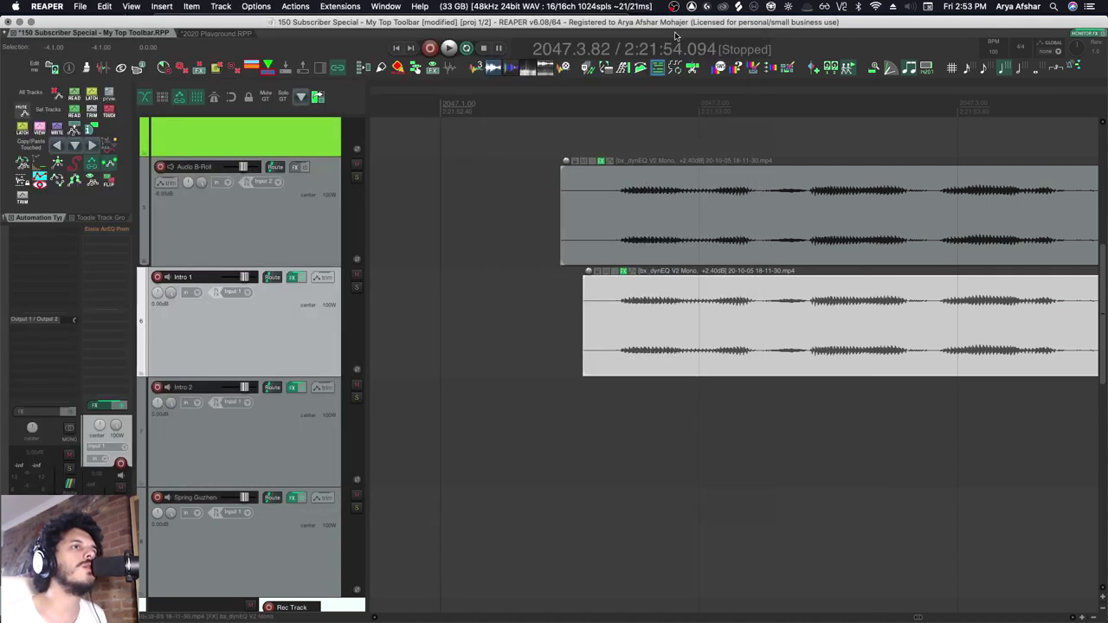
Step: Learn MIDI channel 1 CC 72 for the last touched HighCutFrequency parameter in absolute mode, and review the mapping in MPL LearnEditor
{"action": "left_click", "coordinate": [640, 69]}
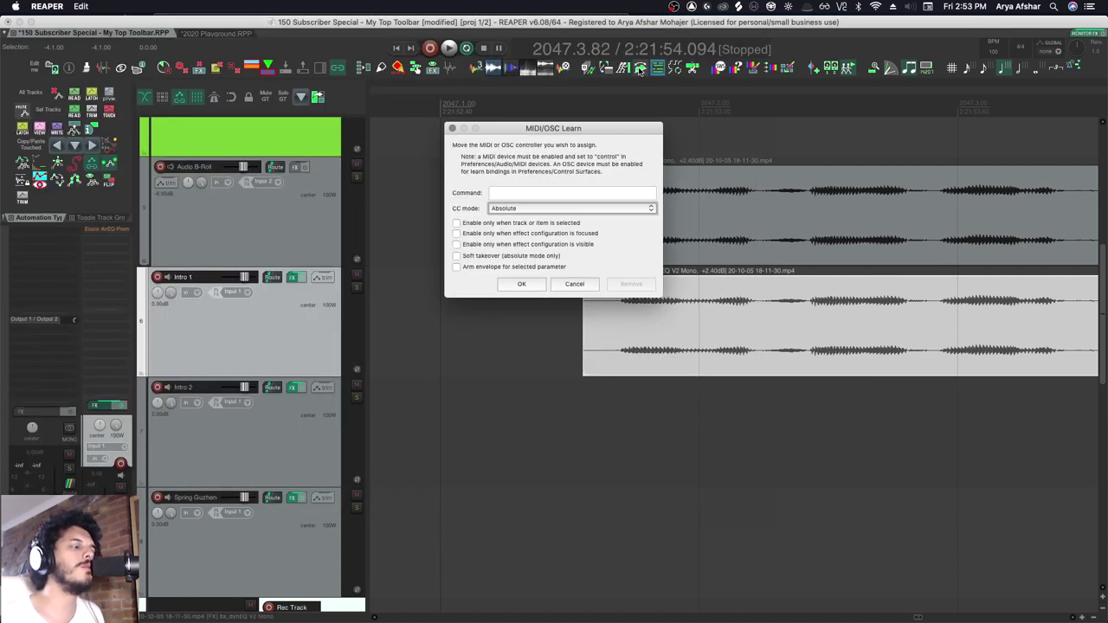
{"action": "left_click", "coordinate": [534, 287]}
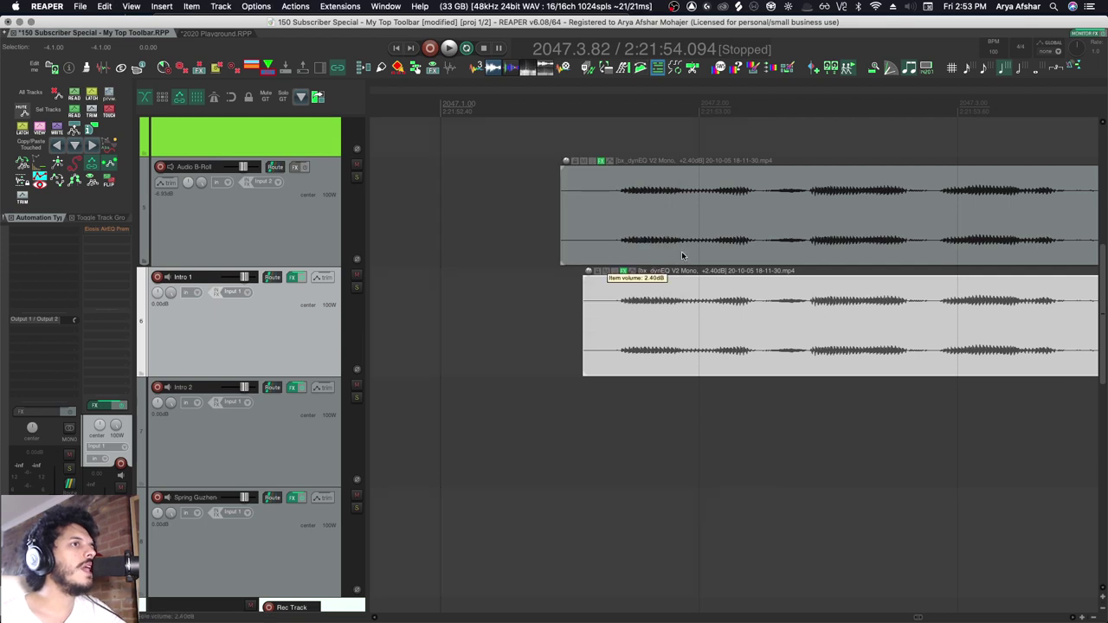
{"action": "left_click", "coordinate": [658, 68]}
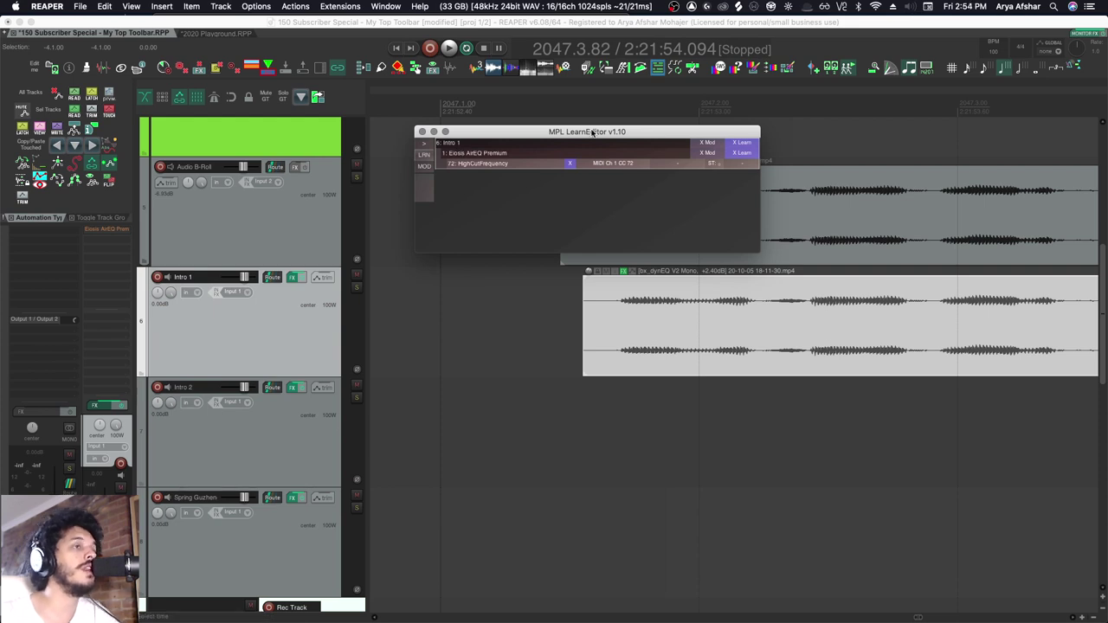
{"action": "left_click", "coordinate": [422, 131]}
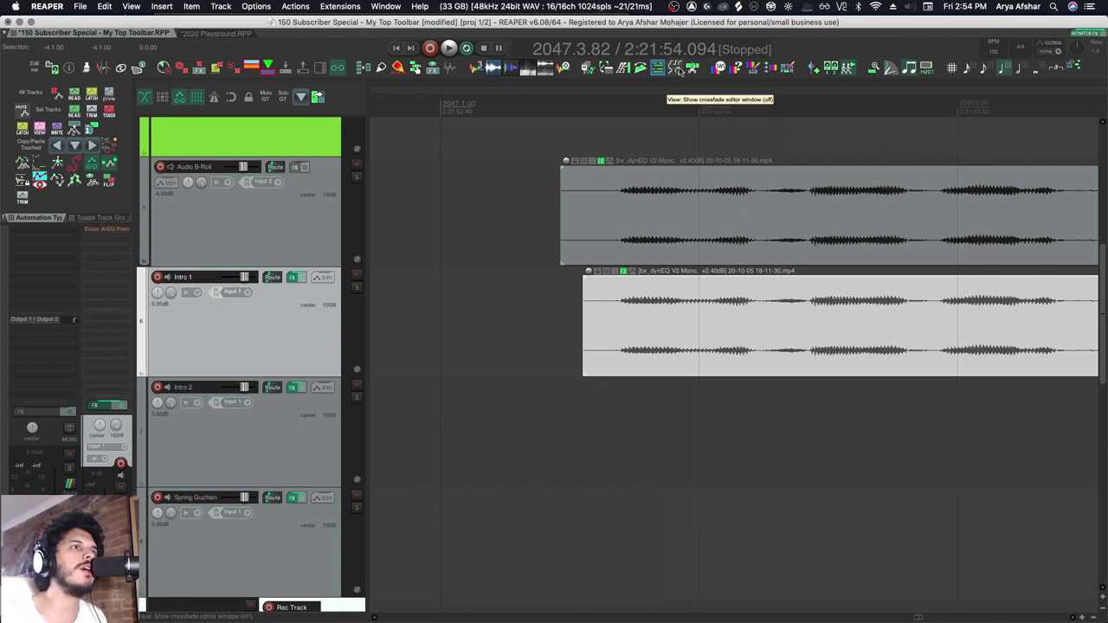
Step: Split the start of the Audio B-Roll audio at four points, including 2:21:53.116, and select all the resulting pieces
{"action": "scroll", "coordinate": [935, 260], "scroll_direction": "down", "scroll_amount": 3}
{"action": "left_click", "coordinate": [906, 228]}
{"action": "key", "text": "s"}
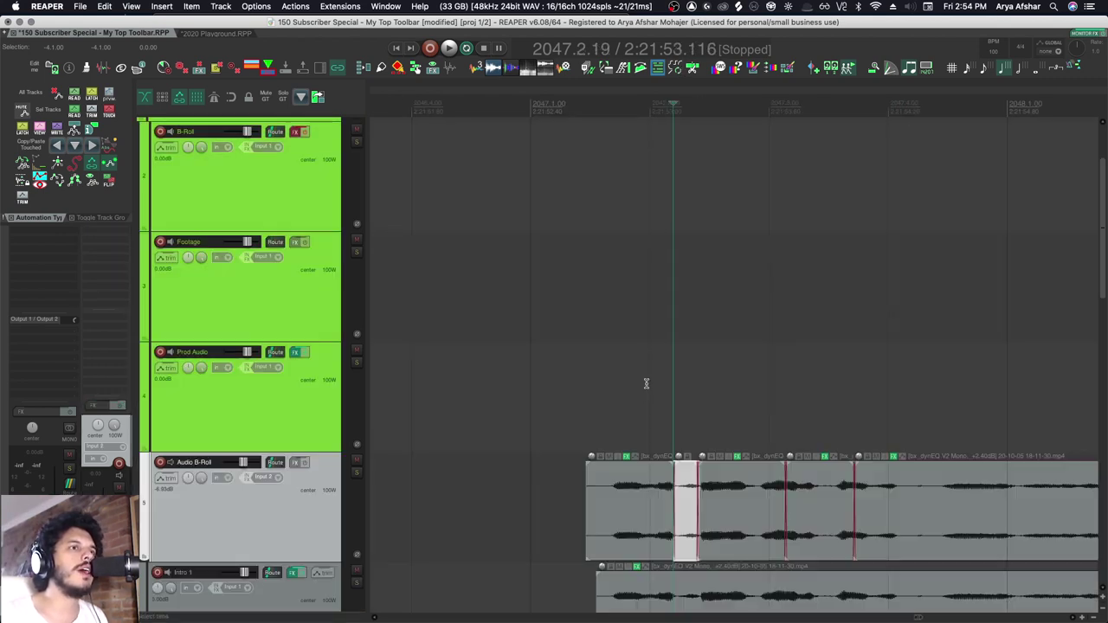
{"action": "left_click_drag", "start_coordinate": [643, 388], "coordinate": [906, 531]}
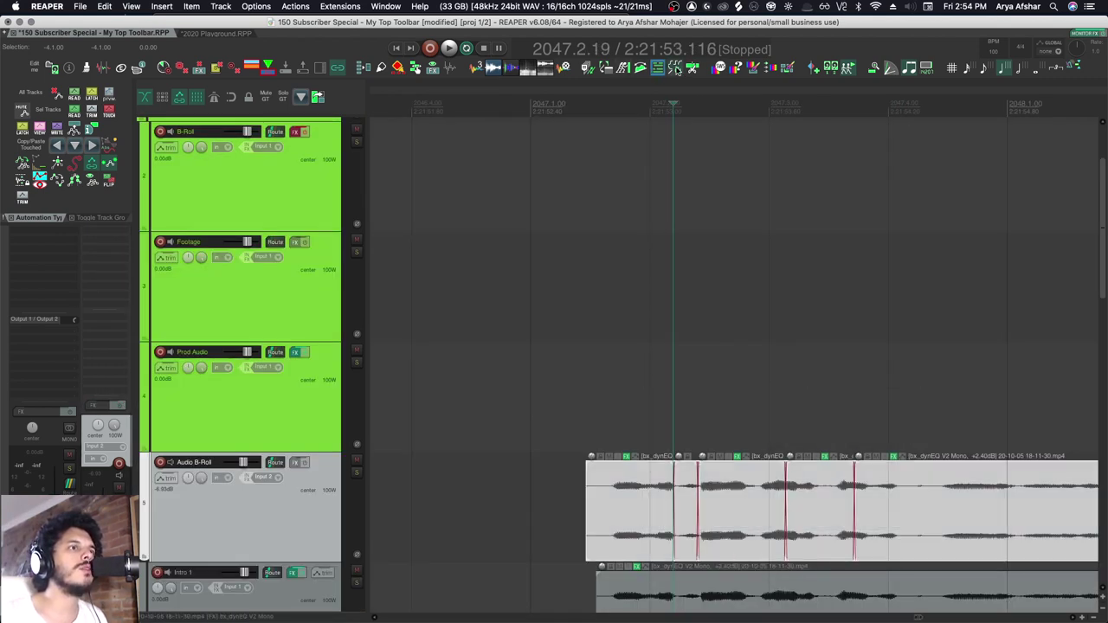
Step: Lengthen the four selected crossfades to about 0.109 seconds and give both fades the slow-start shape in the Crossfade Editor
{"action": "left_click", "coordinate": [679, 71]}
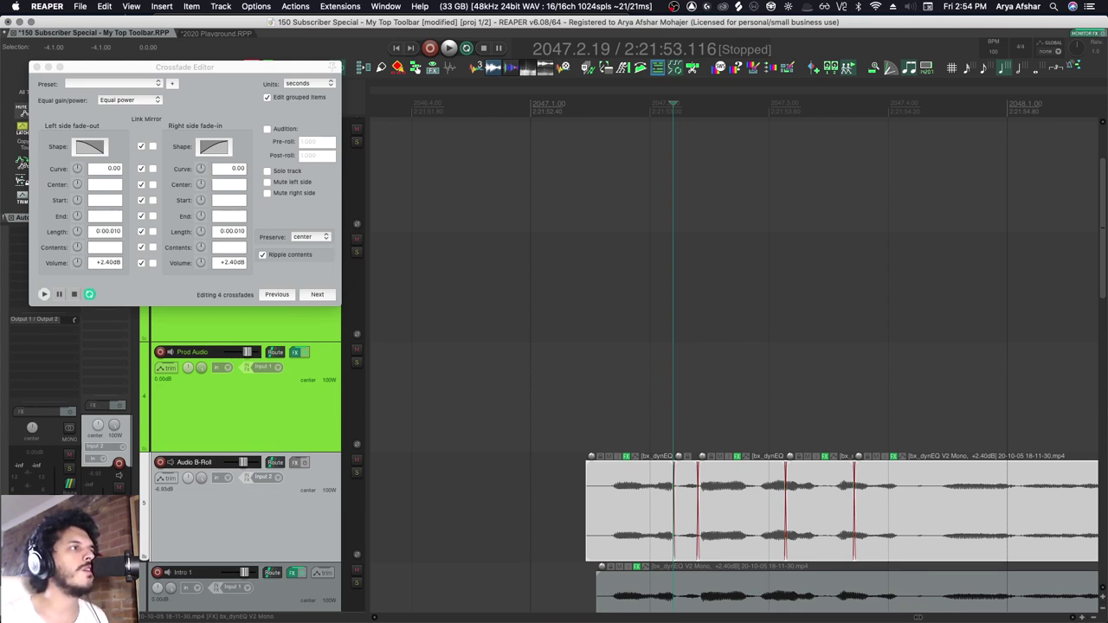
{"action": "left_click_drag", "start_coordinate": [77, 232], "coordinate": [83, 158]}
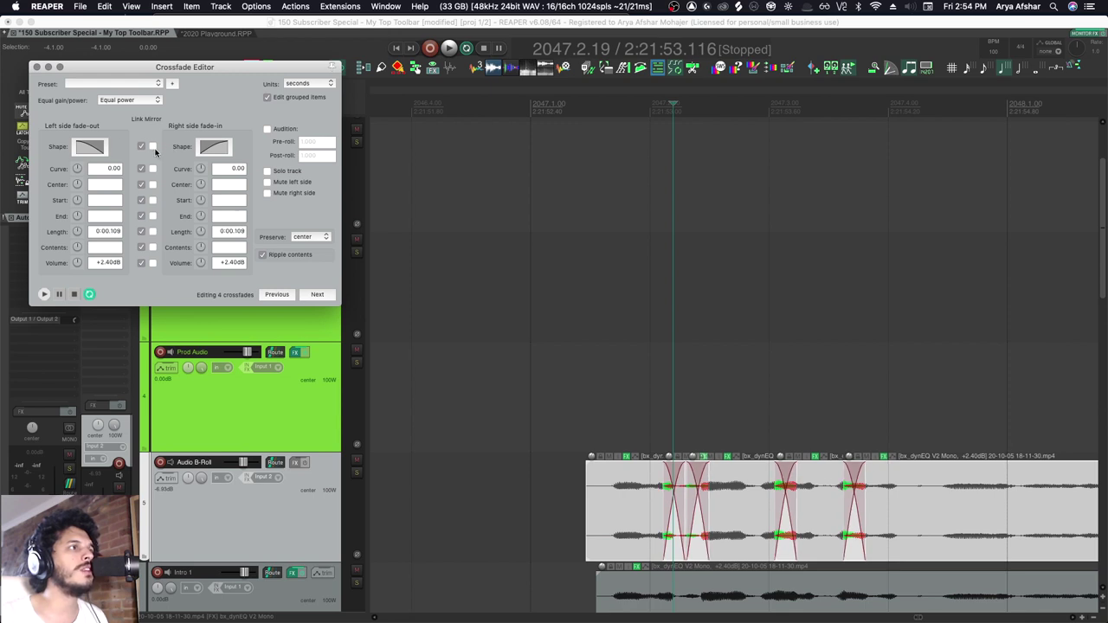
{"action": "left_click", "coordinate": [154, 149]}
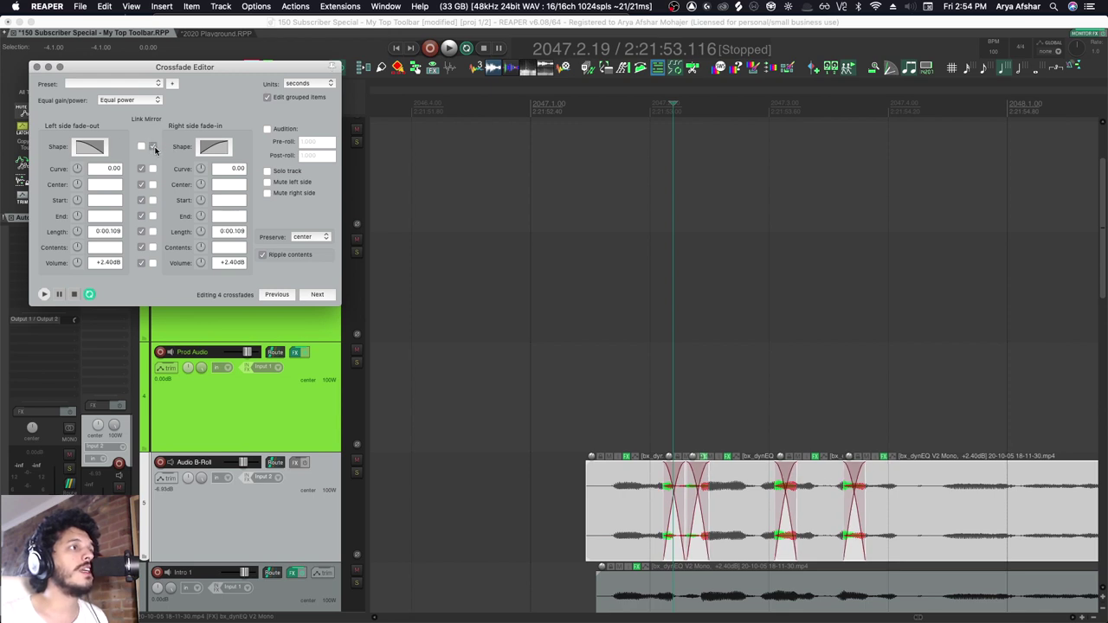
{"action": "left_click", "coordinate": [140, 149]}
{"action": "left_click", "coordinate": [218, 151]}
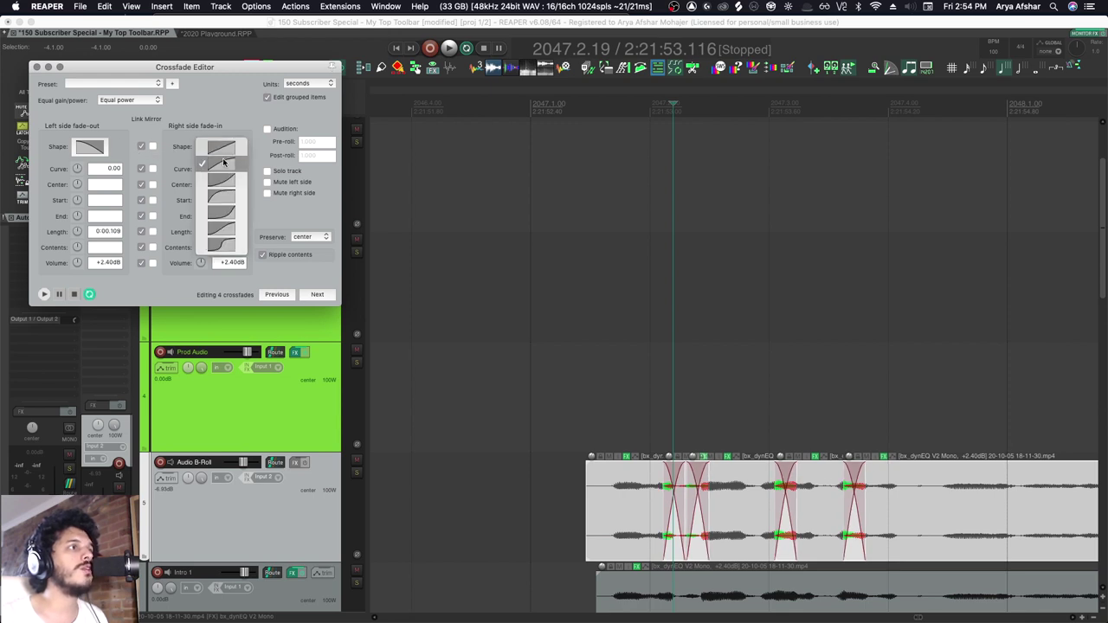
{"action": "left_click", "coordinate": [226, 185]}
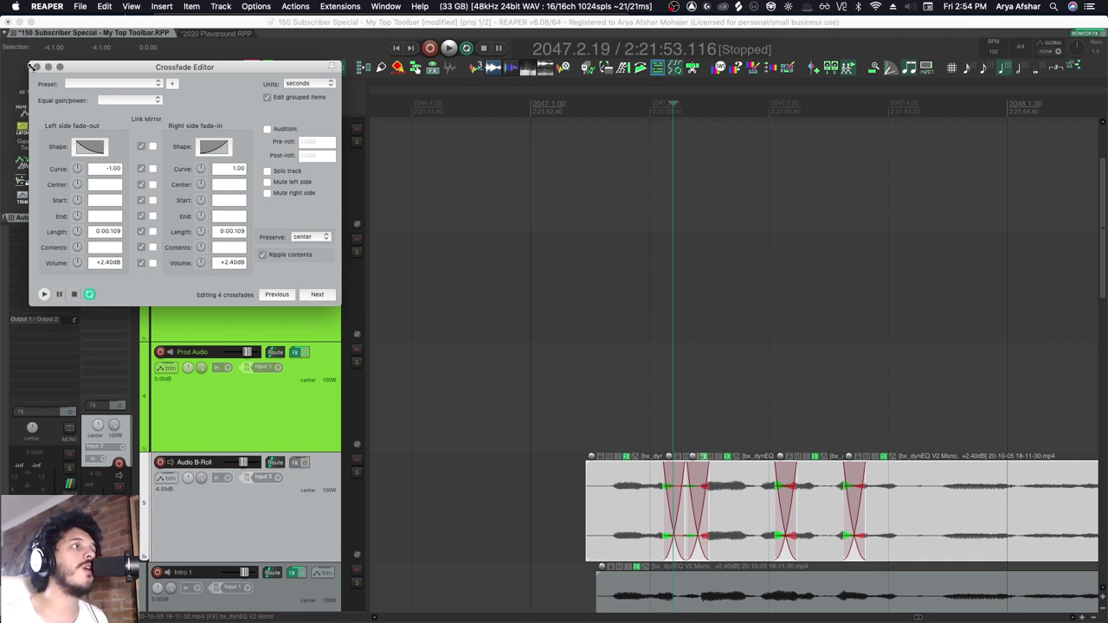
{"action": "left_click", "coordinate": [36, 68]}
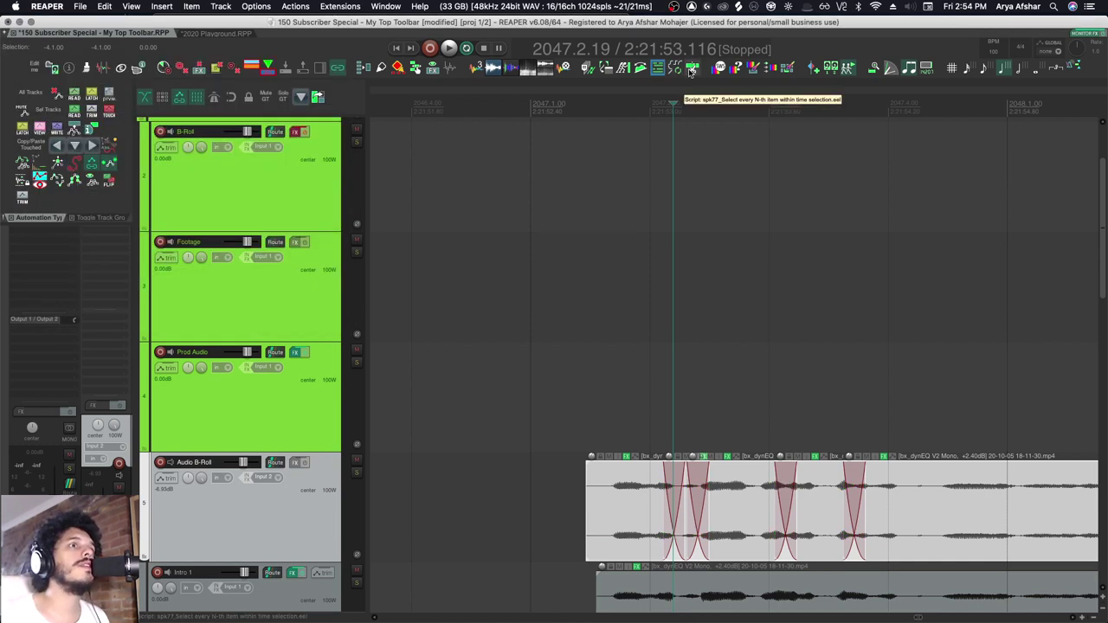
Step: Open the N-th item selector, and split the Audio B-Roll audio at several further points along its length
{"action": "left_click", "coordinate": [836, 353]}
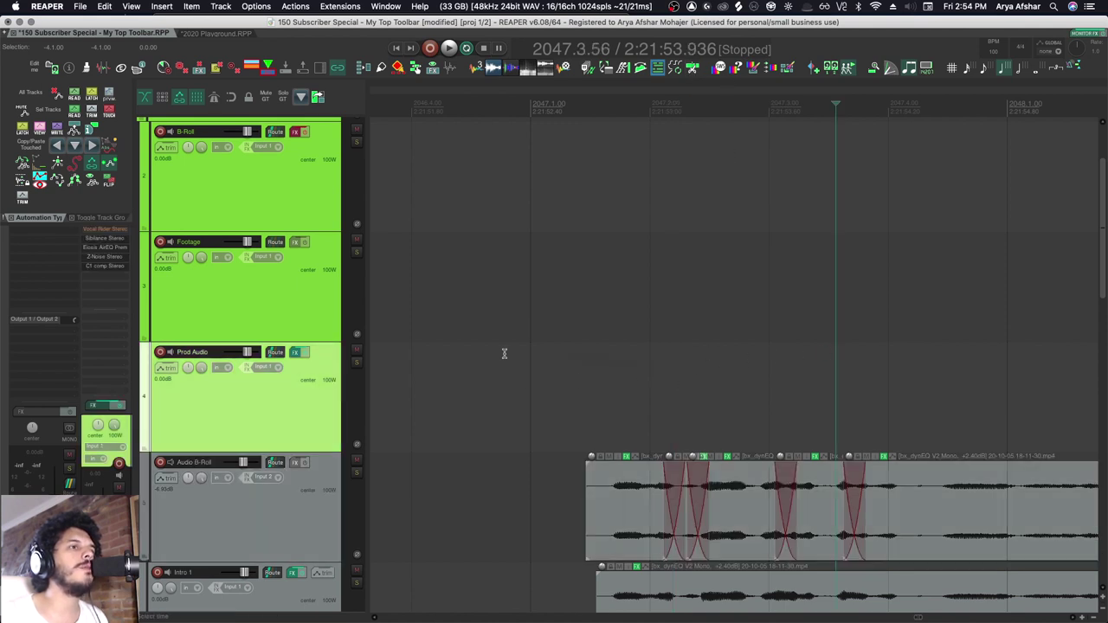
{"action": "left_click_drag", "start_coordinate": [503, 354], "coordinate": [1012, 548]}
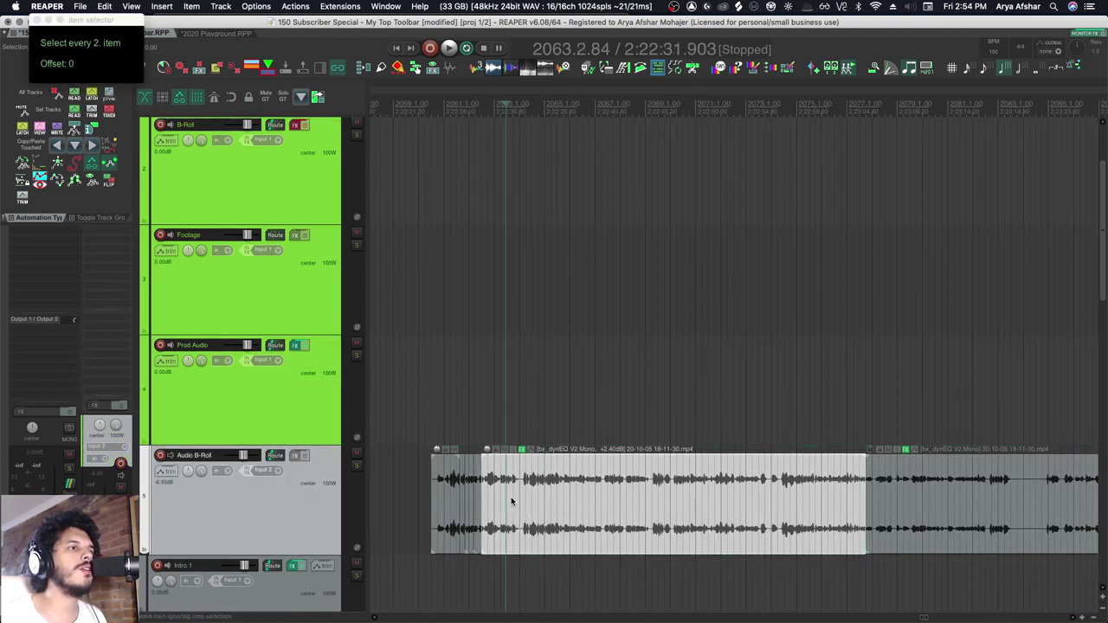
{"action": "left_click", "coordinate": [631, 511]}
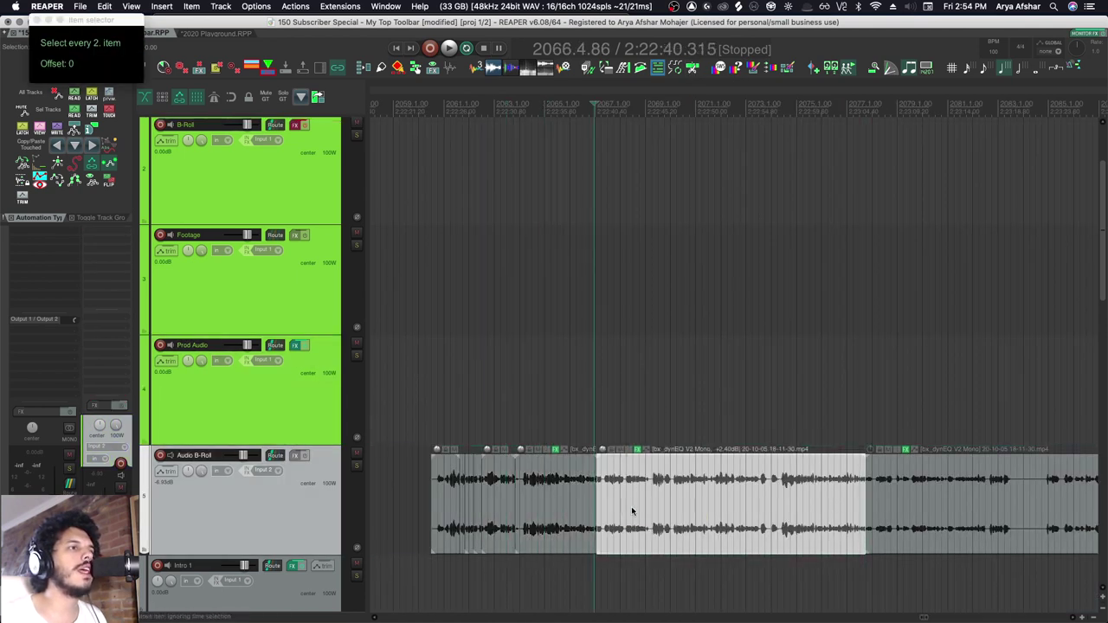
{"action": "left_click", "coordinate": [670, 510]}
{"action": "key", "text": "s"}
{"action": "left_click", "coordinate": [698, 509]}
{"action": "key", "text": "s"}
{"action": "key", "text": "s"}
{"action": "key", "text": "s"}
{"action": "left_click", "coordinate": [832, 506]}
{"action": "key", "text": "s"}
{"action": "left_click", "coordinate": [402, 390]}
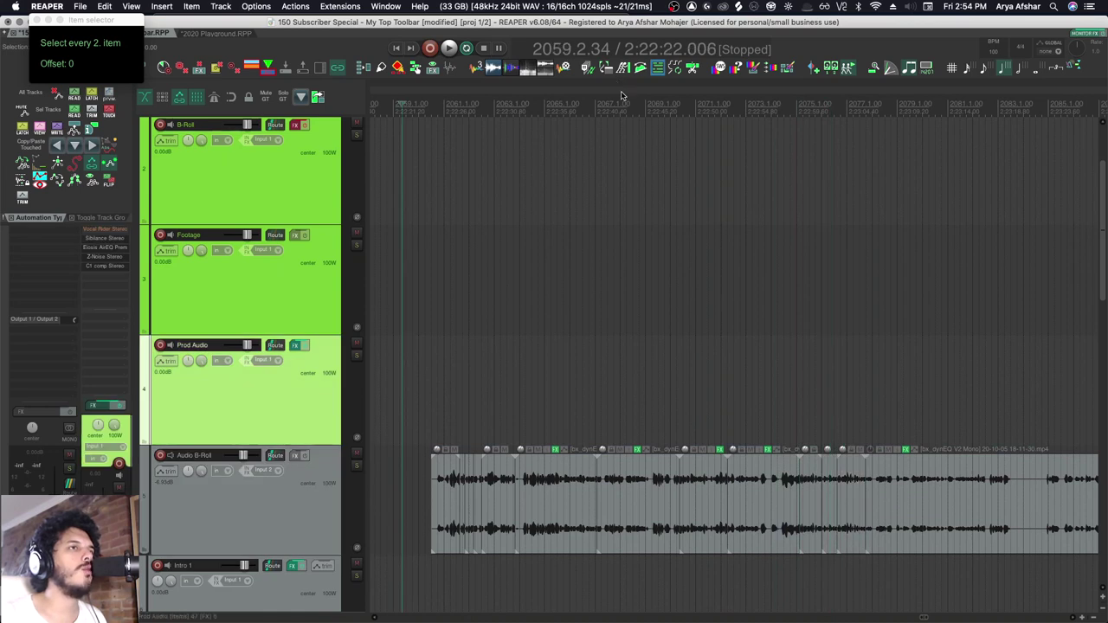
Step: Select every second Audio B-Roll item with offset 0, delete them and undo the deletion, and try other interval values
{"action": "left_click", "coordinate": [246, 517]}
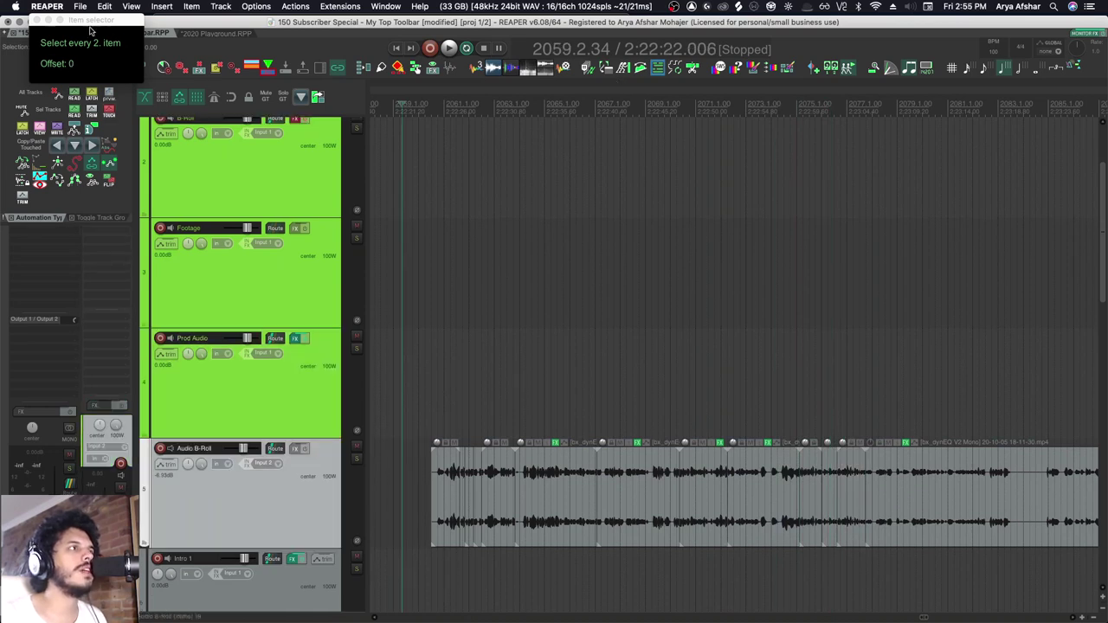
{"action": "left_click", "coordinate": [90, 43]}
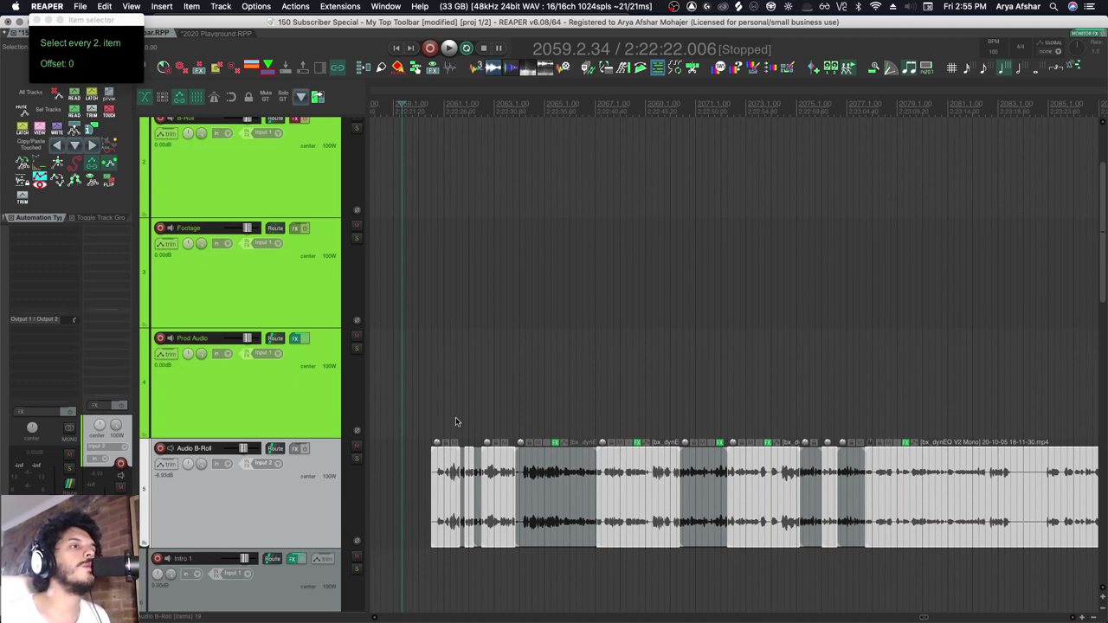
{"action": "key", "text": "Delete"}
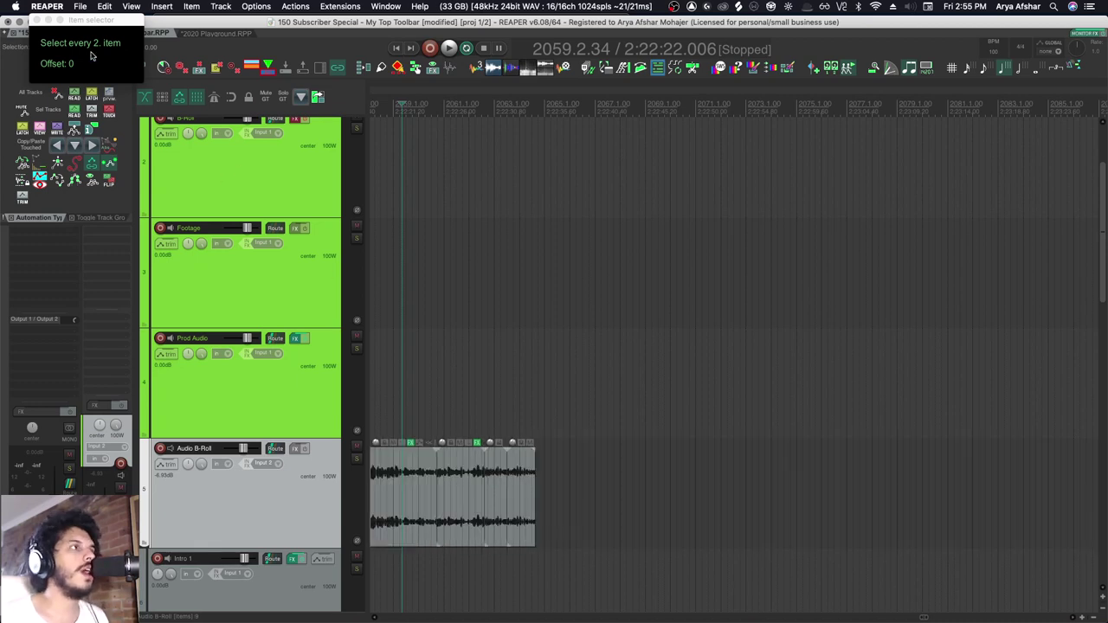
{"action": "key", "text": "super+z"}
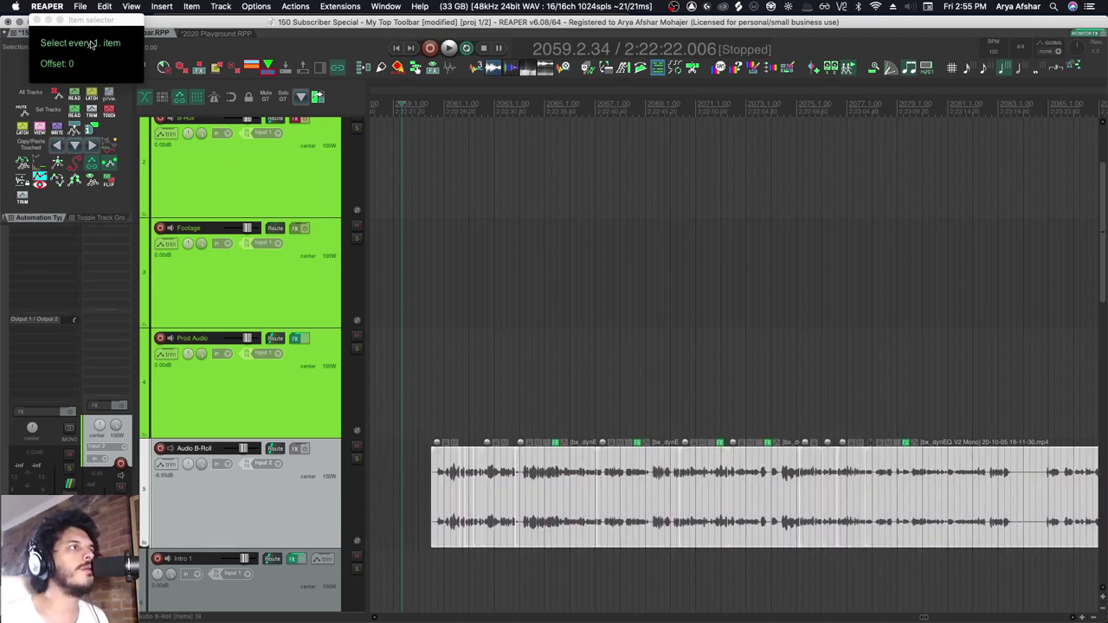
{"action": "scroll", "coordinate": [91, 44], "scroll_direction": "up", "scroll_amount": 1}
{"action": "scroll", "coordinate": [748, 400], "scroll_direction": "down", "scroll_amount": 5}
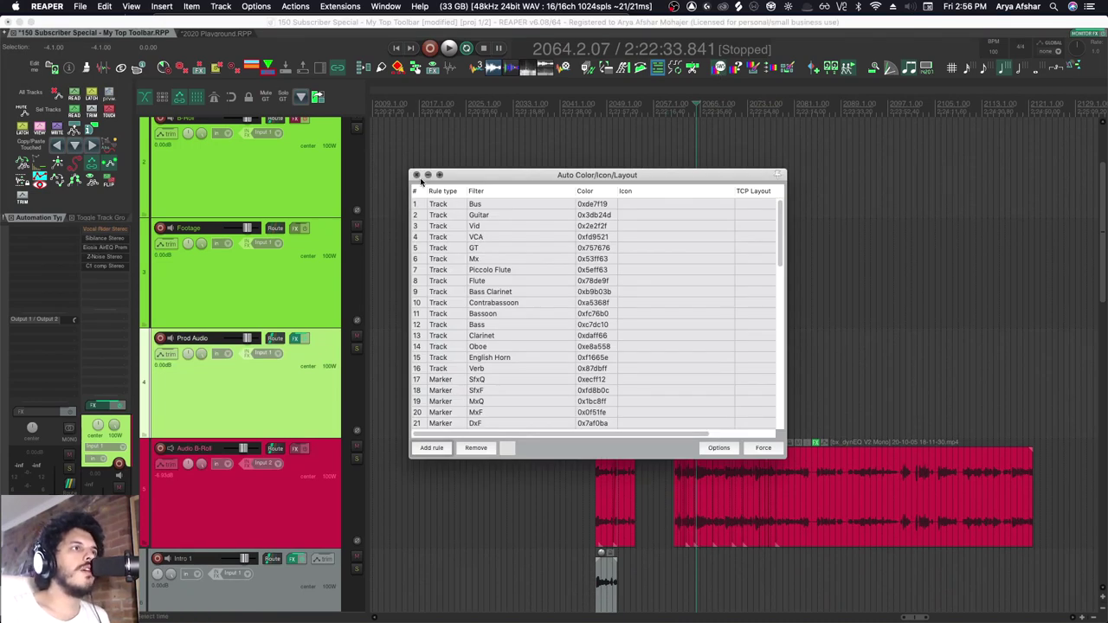
Step: Close the Auto Color/Icon/Layout rules, and repeatedly apply random colors to the Prod Audio track
{"action": "left_click", "coordinate": [416, 175]}
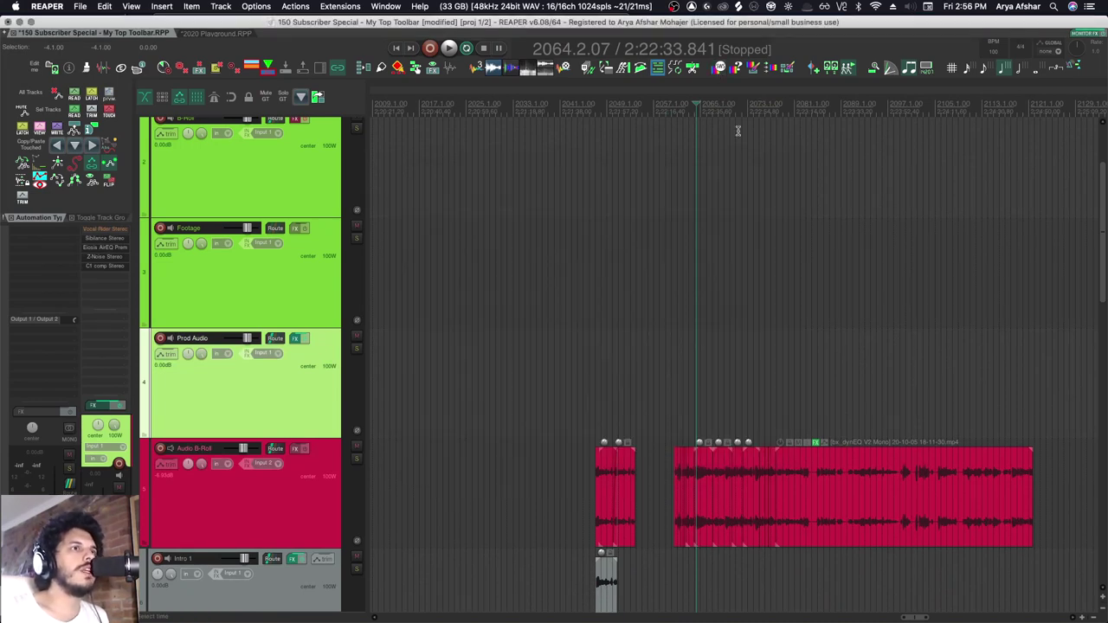
{"action": "left_click", "coordinate": [735, 71]}
{"action": "left_click", "coordinate": [735, 71]}
{"action": "left_click", "coordinate": [735, 71]}
{"action": "left_click", "coordinate": [735, 71]}
{"action": "left_click", "coordinate": [735, 71]}
{"action": "left_click", "coordinate": [736, 71]}
{"action": "left_click", "coordinate": [735, 71]}
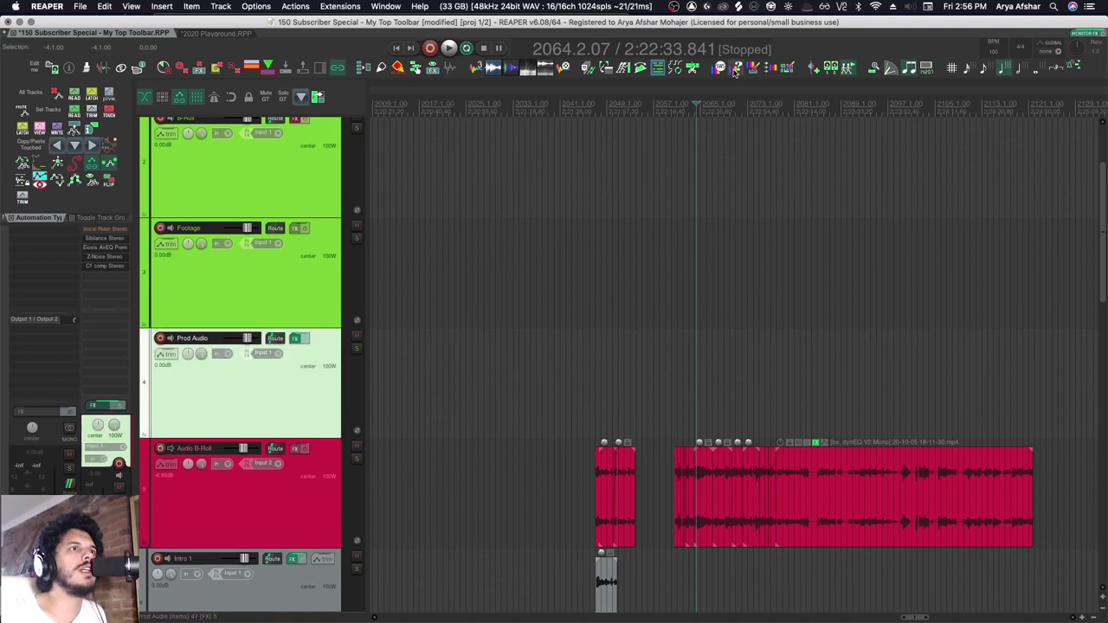
{"action": "left_click", "coordinate": [735, 71]}
Step: Set a custom blue color for the Prod Audio track with the color wheel
{"action": "left_click", "coordinate": [753, 71]}
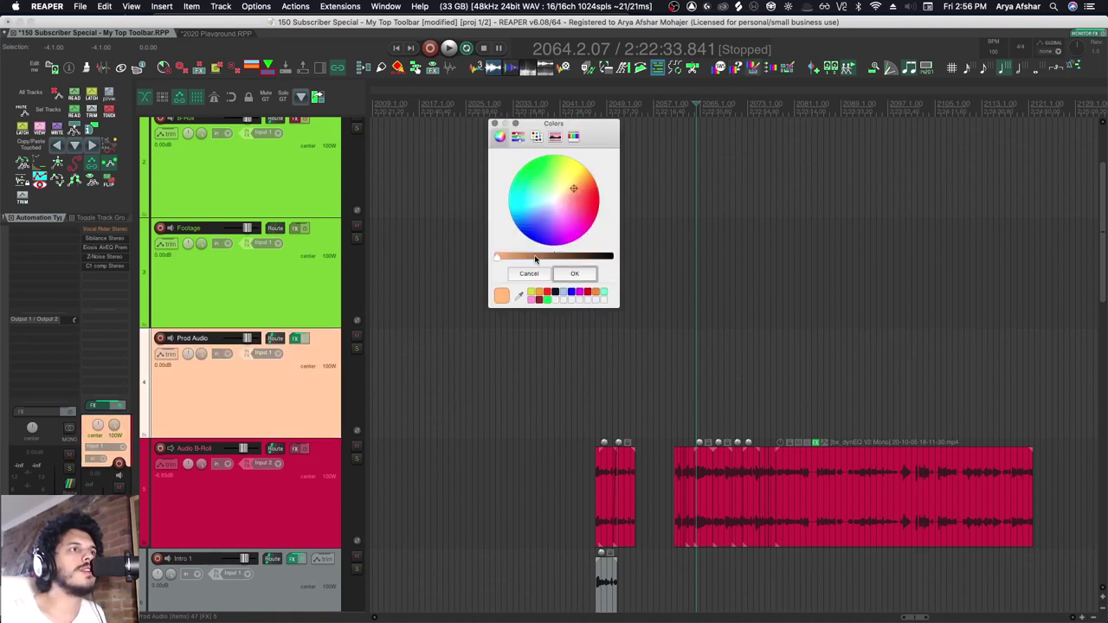
{"action": "left_click", "coordinate": [542, 223]}
{"action": "left_click", "coordinate": [574, 273]}
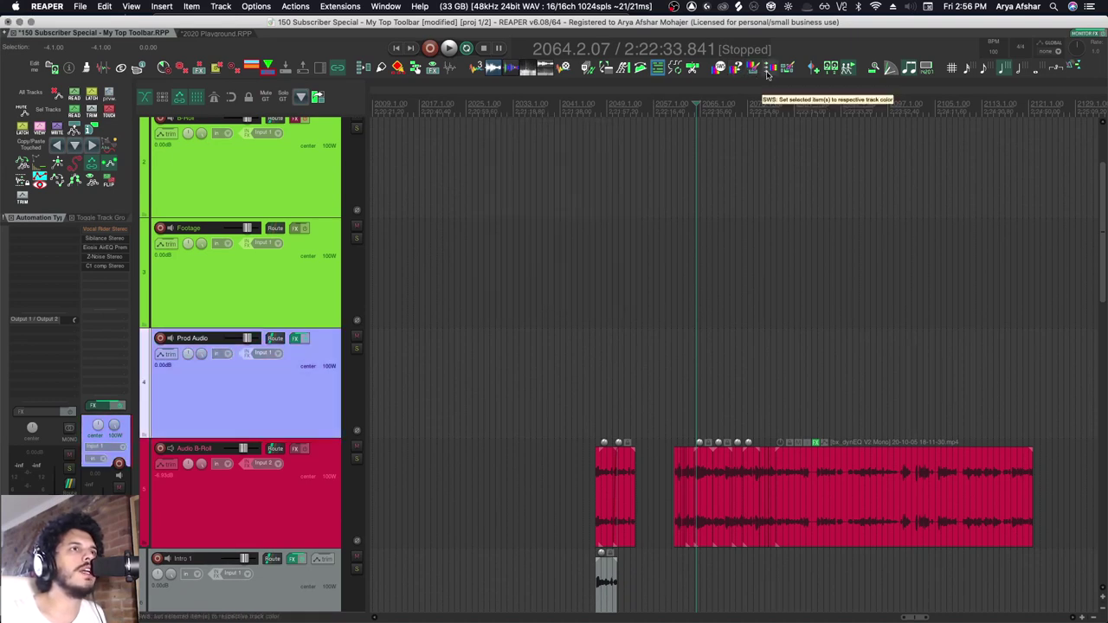
Step: Apply random colors to the Audio B-Roll track and to individual items on it
{"action": "key", "text": "c"}
{"action": "left_click", "coordinate": [796, 478]}
{"action": "key", "text": "c"}
{"action": "left_click", "coordinate": [726, 485]}
{"action": "key", "text": "c"}
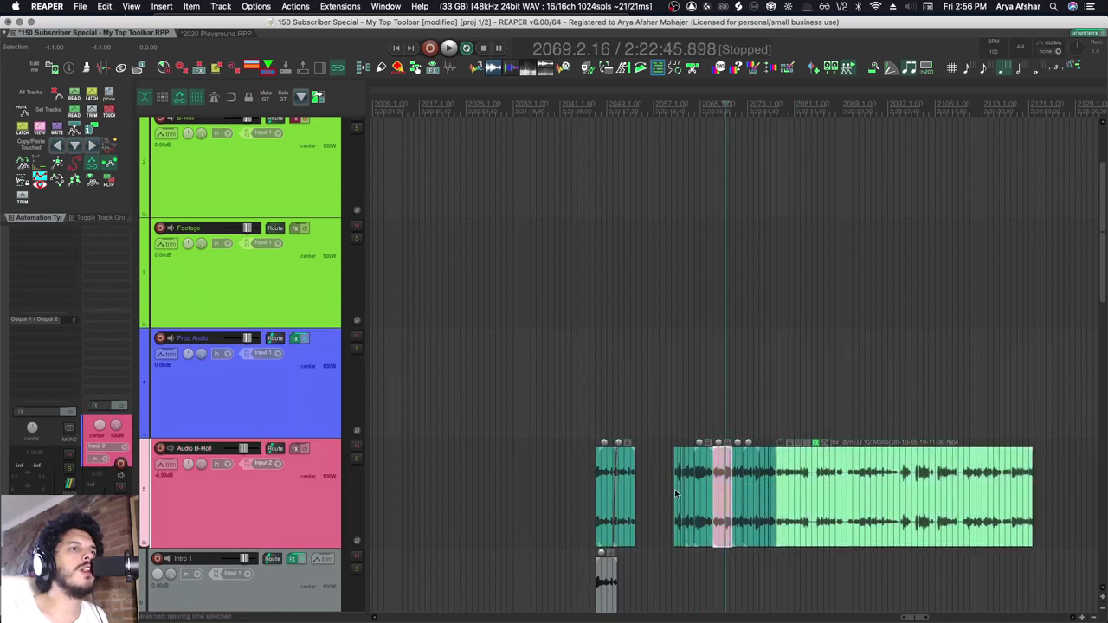
Step: Set all Audio B-Roll items to their track color, and recolor each of them with its own random color
{"action": "double_click", "coordinate": [260, 494]}
{"action": "left_click", "coordinate": [772, 71]}
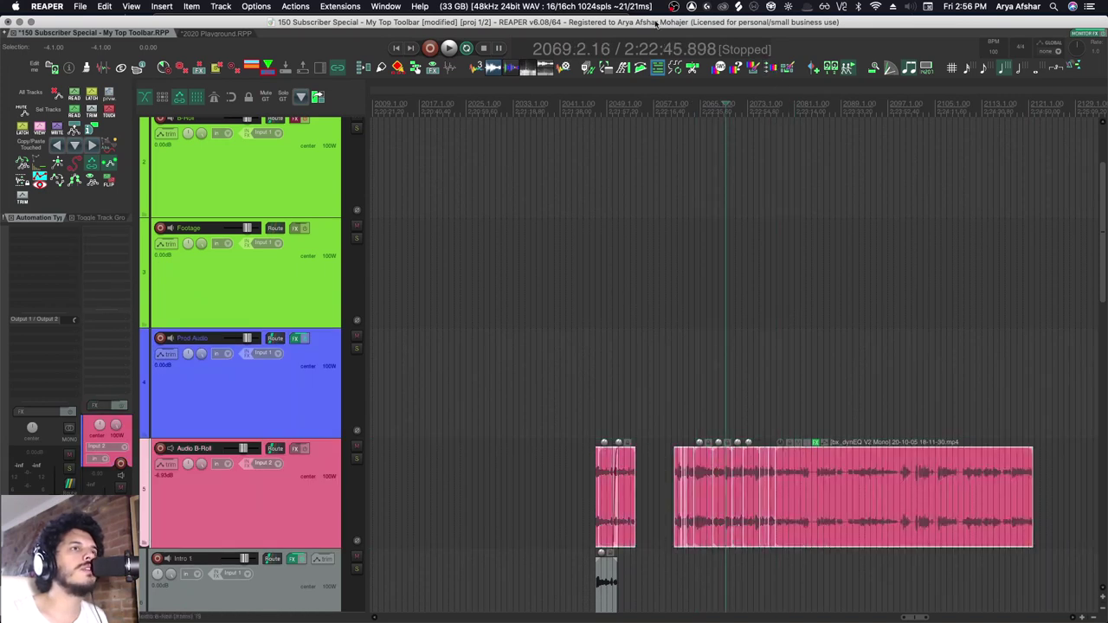
{"action": "left_click", "coordinate": [788, 67]}
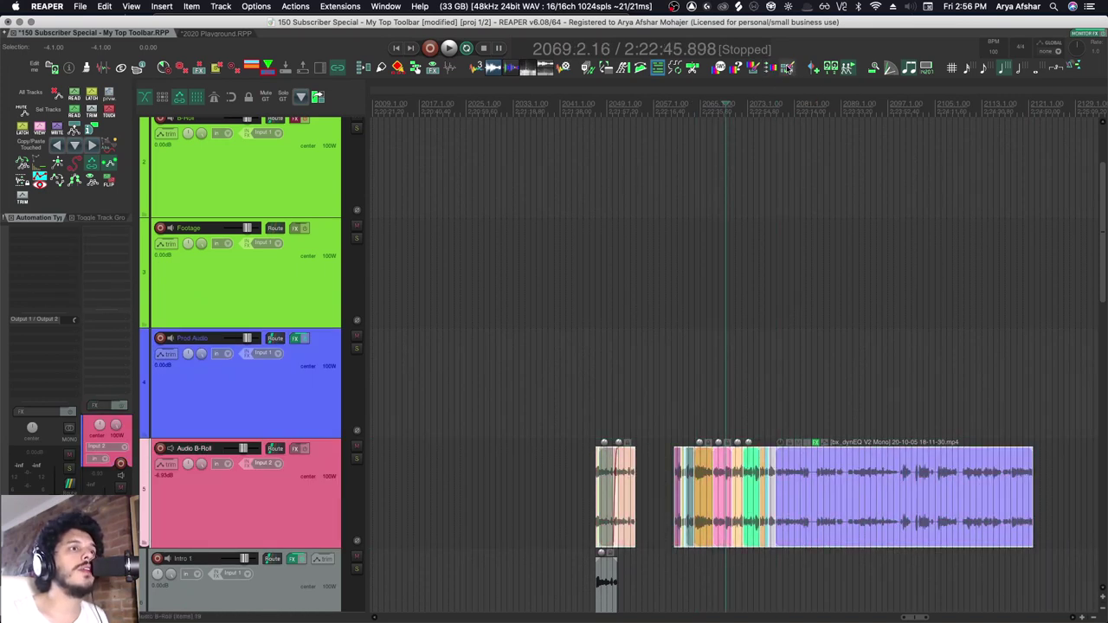
{"action": "scroll", "coordinate": [736, 538], "scroll_direction": "up", "scroll_amount": 3}
{"action": "scroll", "coordinate": [666, 518], "scroll_direction": "down", "scroll_amount": 6}
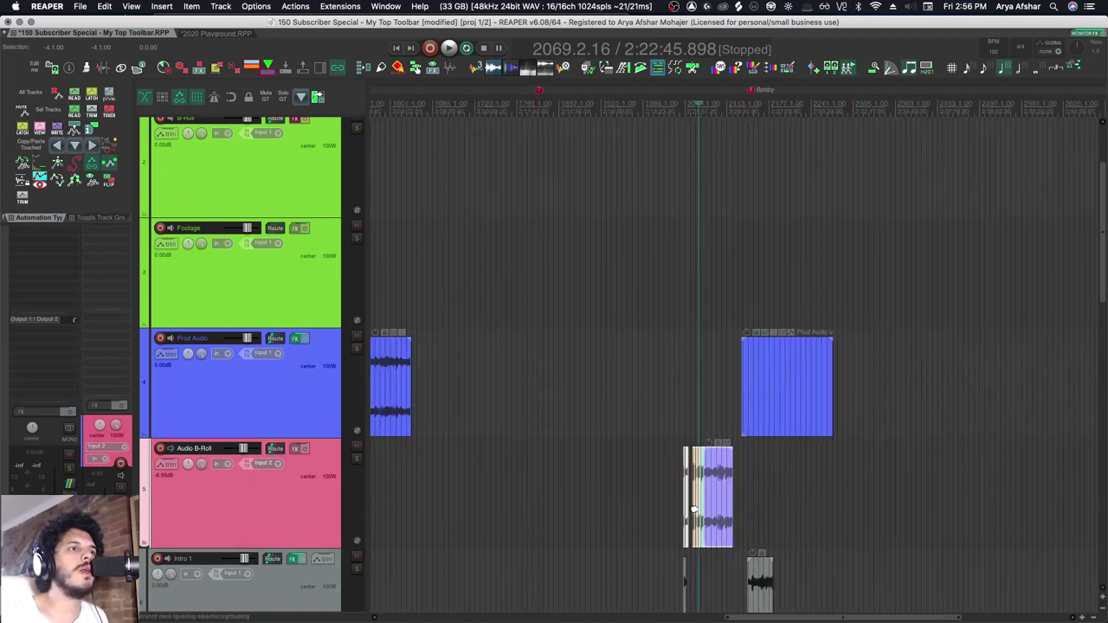
{"action": "scroll", "coordinate": [694, 511], "scroll_direction": "up", "scroll_amount": 8}
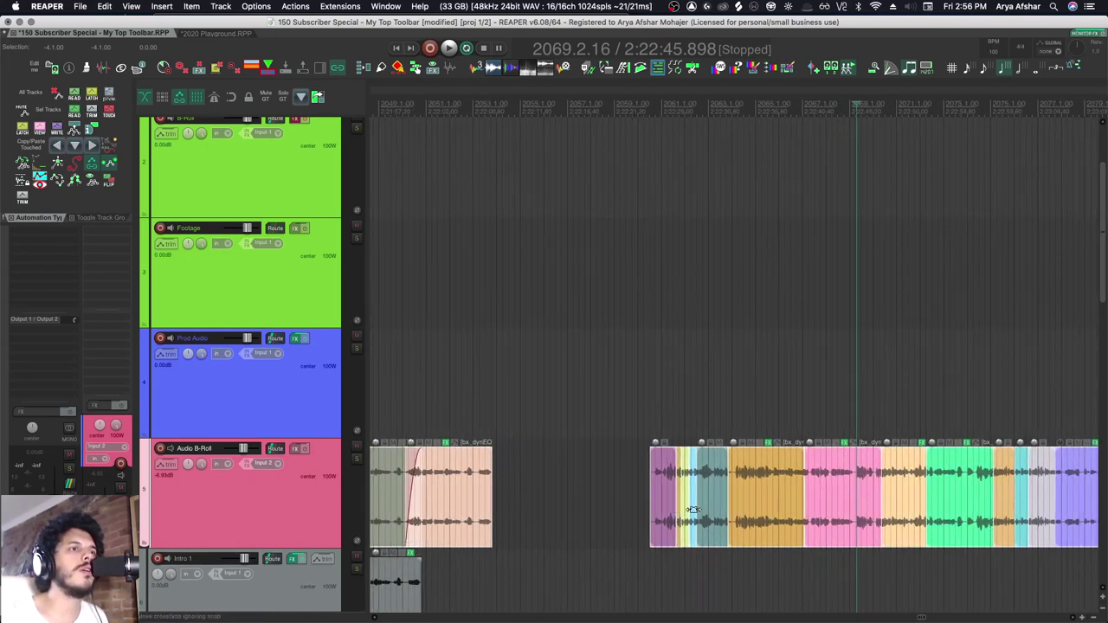
{"action": "scroll", "coordinate": [694, 494], "scroll_direction": "down", "scroll_amount": 3}
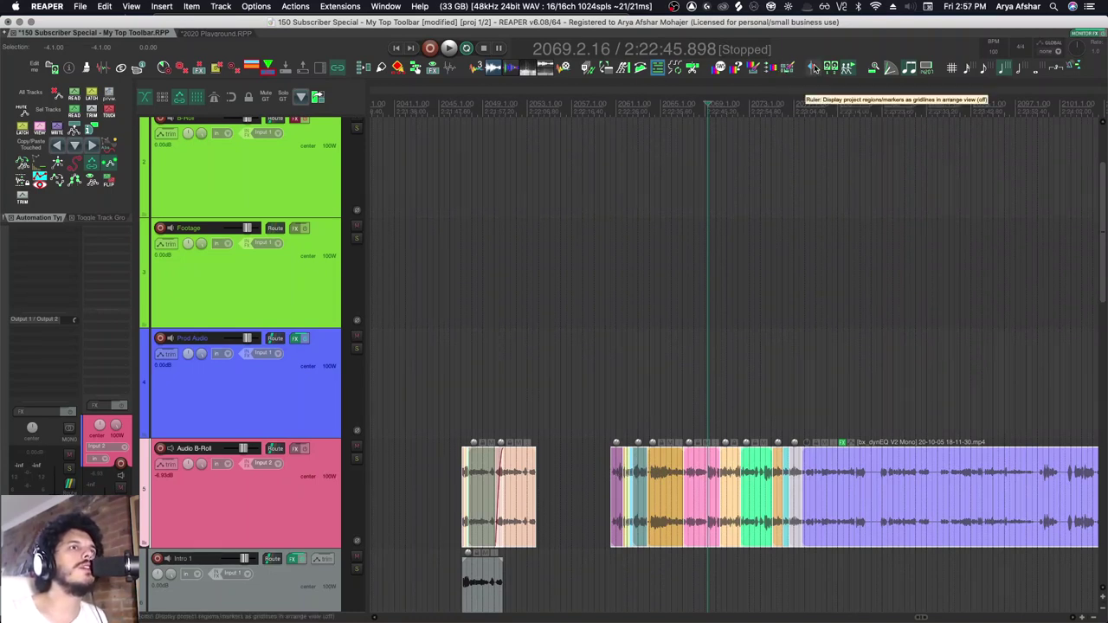
Step: Display the project markers as gridlines in the arrange view, inspect them along the timeline, and turn the gridlines off
{"action": "scroll", "coordinate": [748, 119], "scroll_direction": "down", "scroll_amount": 10}
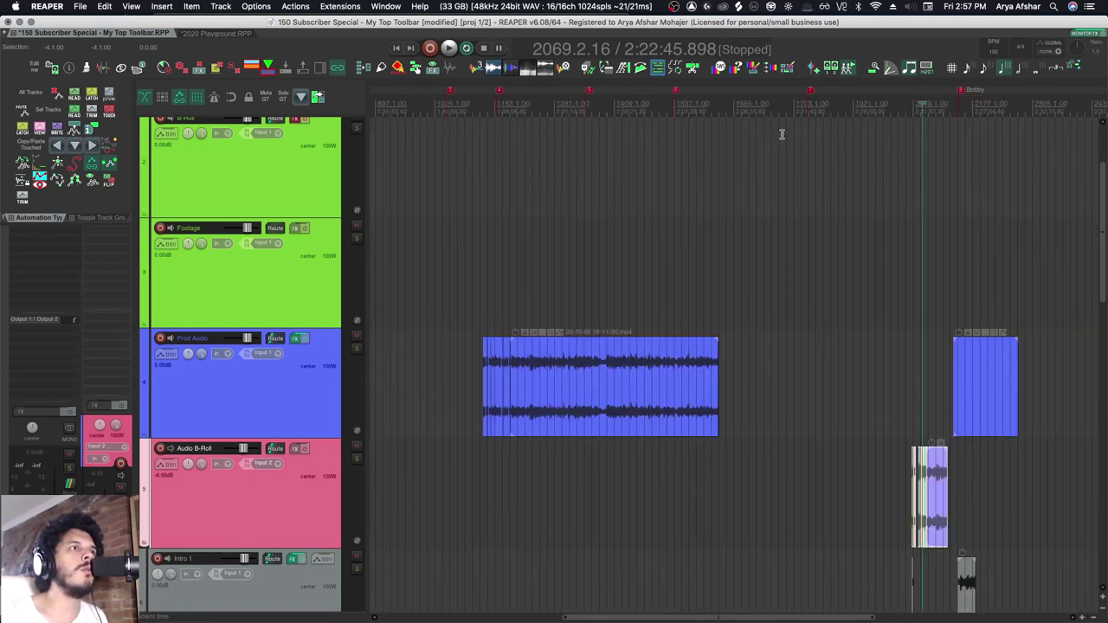
{"action": "scroll", "coordinate": [781, 134], "scroll_direction": "down", "scroll_amount": 4}
{"action": "scroll", "coordinate": [537, 117], "scroll_direction": "up", "scroll_amount": 2}
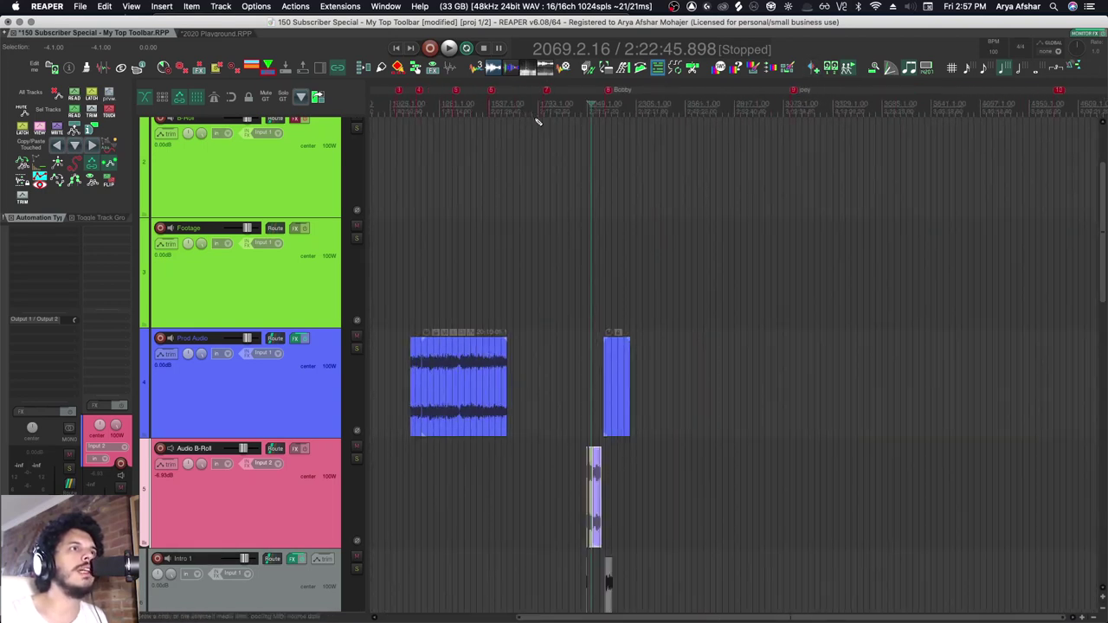
{"action": "scroll", "coordinate": [541, 118], "scroll_direction": "down", "scroll_amount": 6}
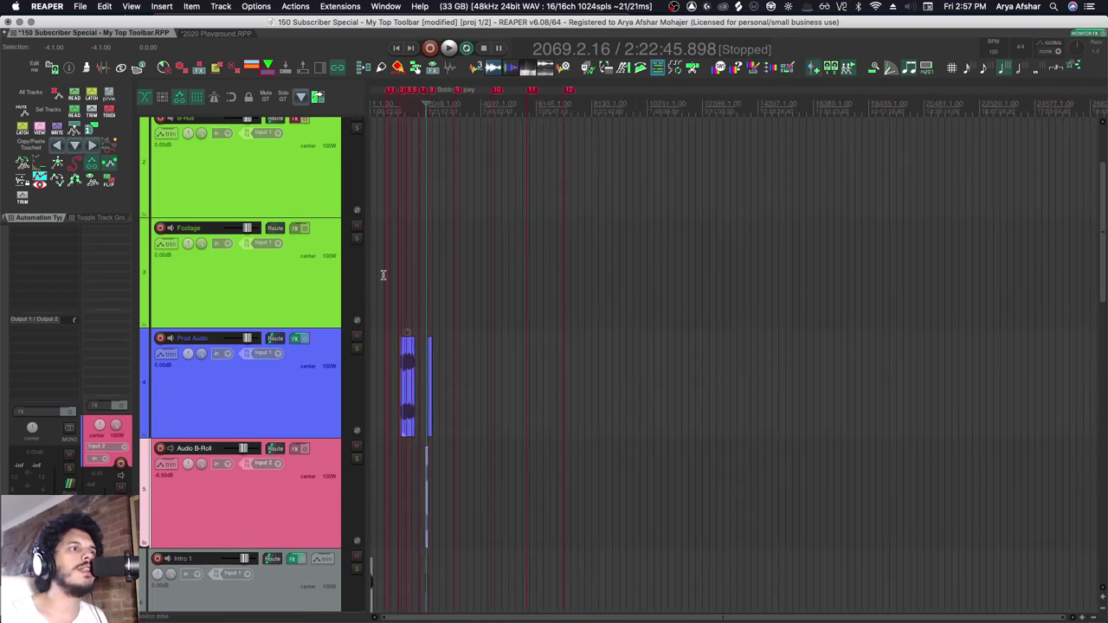
{"action": "scroll", "coordinate": [391, 276], "scroll_direction": "up", "scroll_amount": 4}
{"action": "scroll", "coordinate": [470, 277], "scroll_direction": "down", "scroll_amount": 6}
{"action": "scroll", "coordinate": [442, 243], "scroll_direction": "up", "scroll_amount": 4}
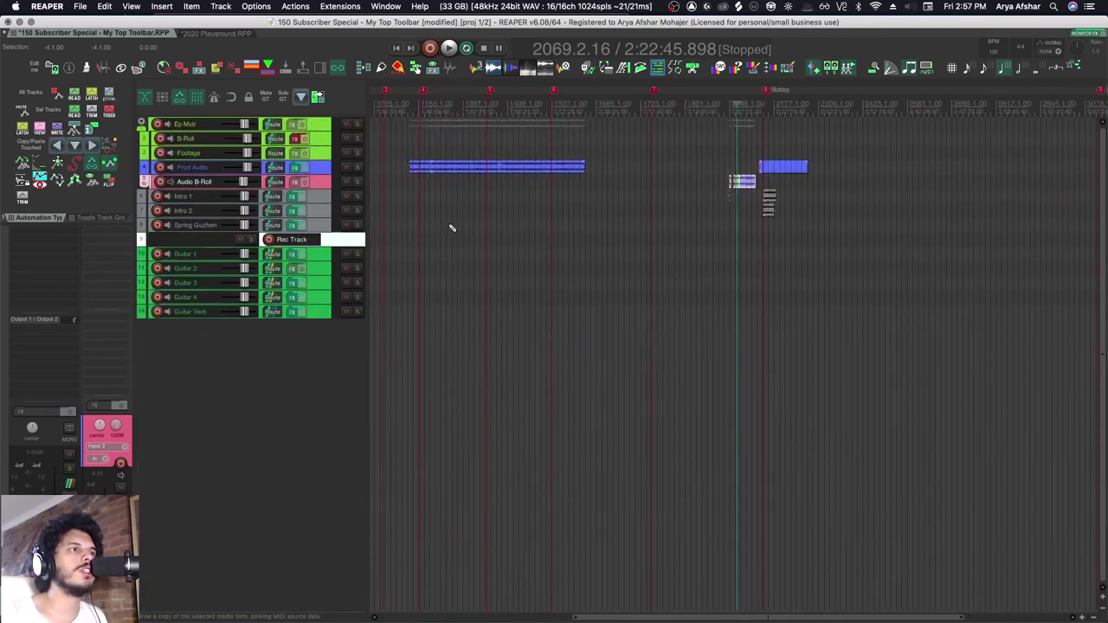
{"action": "scroll", "coordinate": [454, 229], "scroll_direction": "up", "scroll_amount": 5}
{"action": "left_click", "coordinate": [641, 114]}
{"action": "scroll", "coordinate": [641, 131], "scroll_direction": "down", "scroll_amount": 8}
{"action": "scroll", "coordinate": [599, 218], "scroll_direction": "down", "scroll_amount": 5}
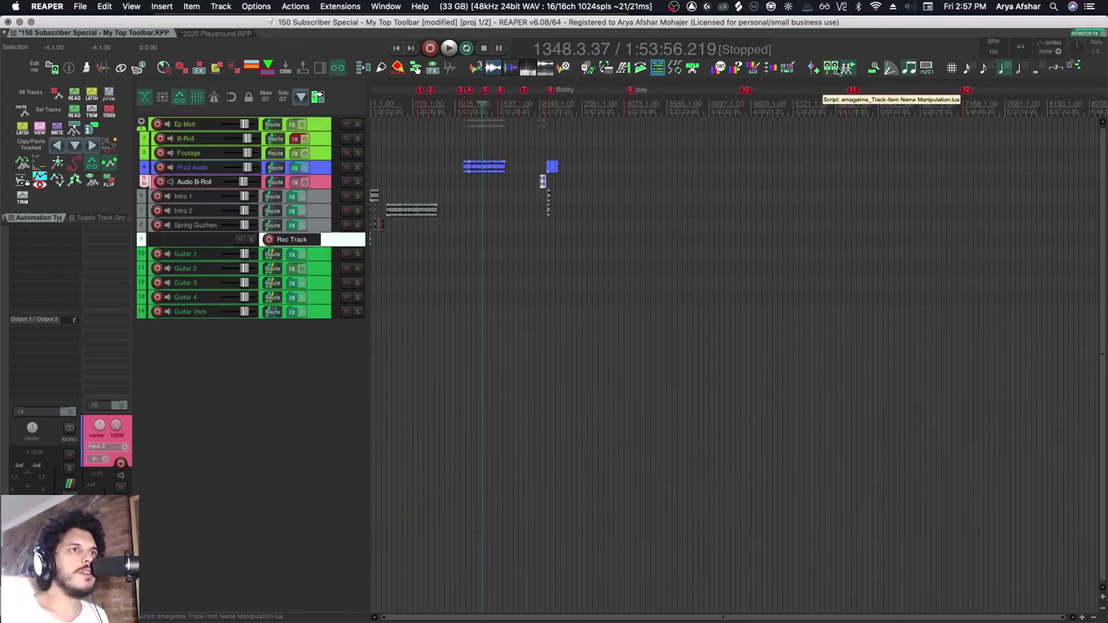
Step: Replace "Guitar" with "Gtr" in the names of the tracks Guitar 1 to Guitar 3 using Search & Replace
{"action": "scroll", "coordinate": [431, 223], "scroll_direction": "up", "scroll_amount": 4}
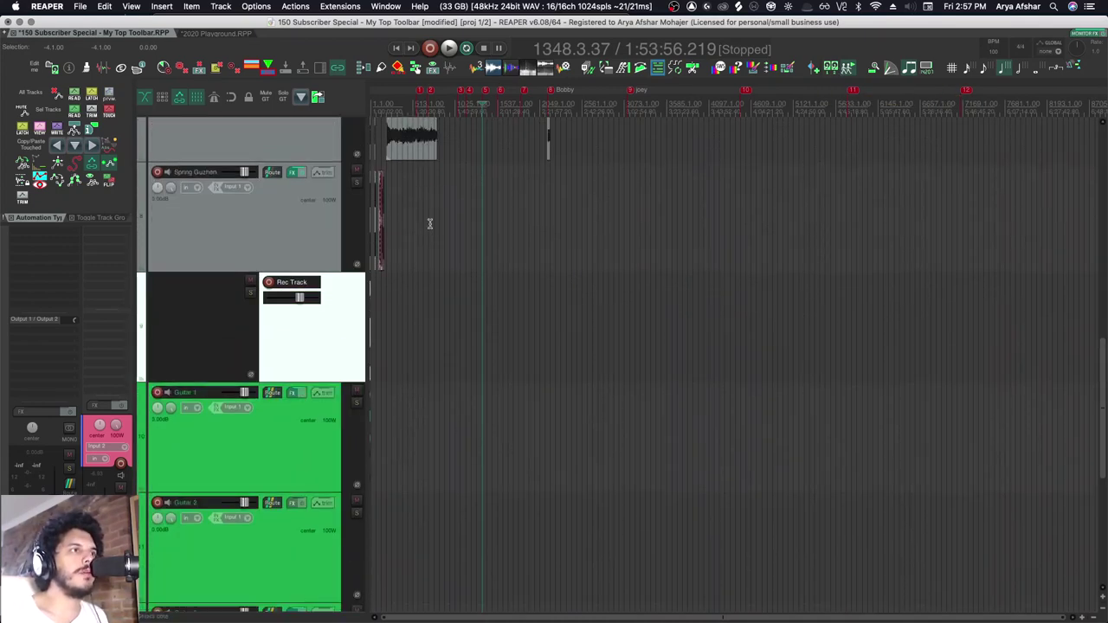
{"action": "left_click", "coordinate": [121, 69]}
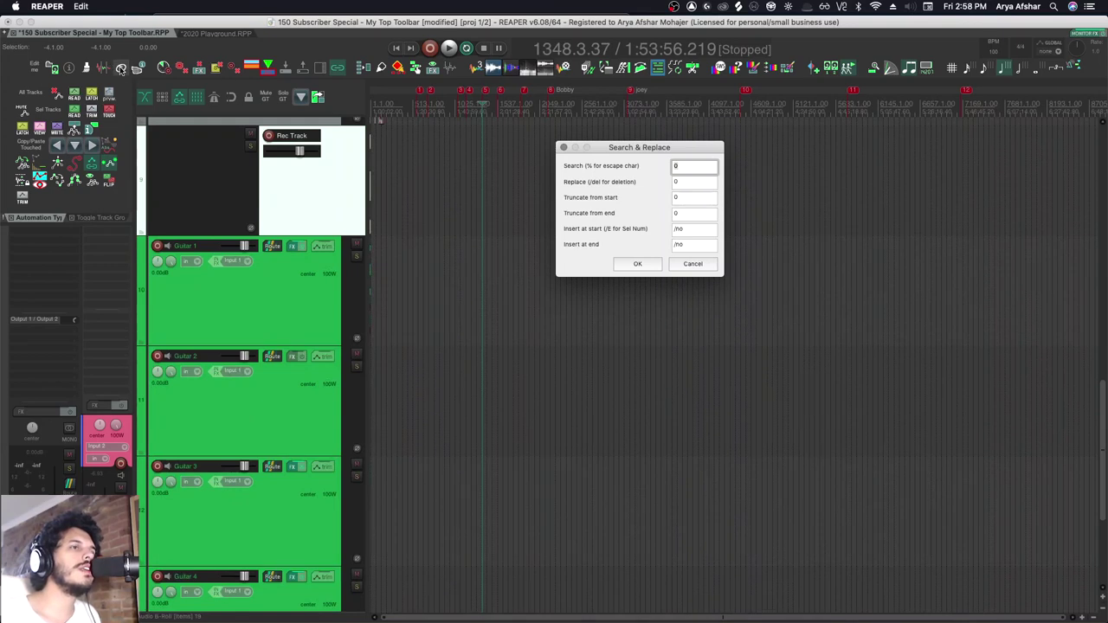
{"action": "left_click", "coordinate": [637, 263]}
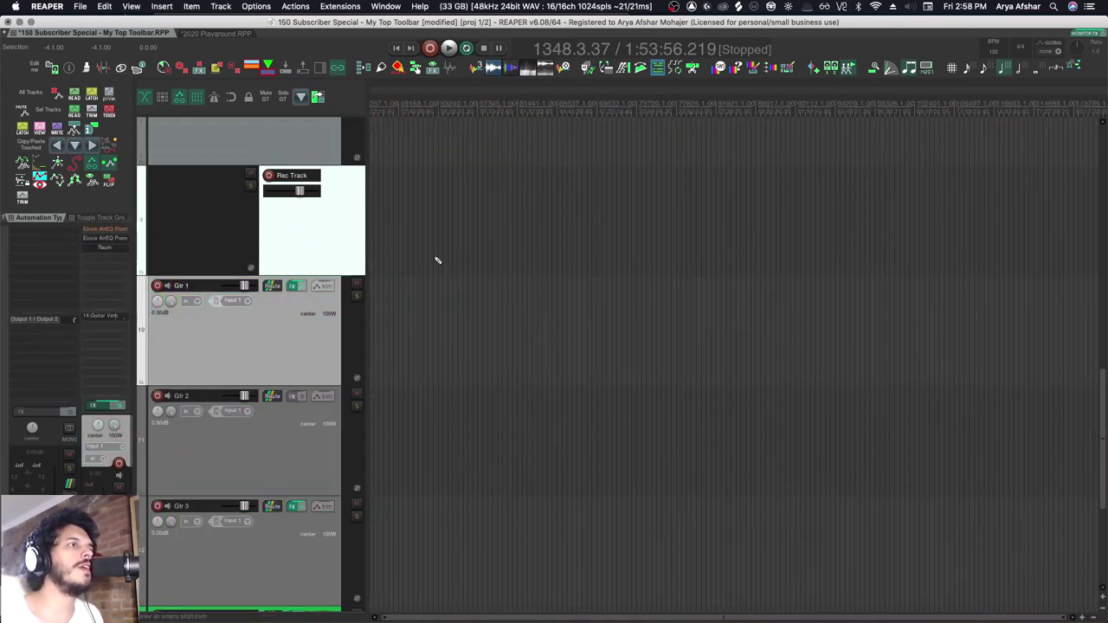
Step: Split the beginning of the long Intro 2 audio item at several points, including 206.2.92 and 215.1.88, and select the resulting pieces
{"action": "scroll", "coordinate": [438, 261], "scroll_direction": "up", "scroll_amount": 3}
{"action": "scroll", "coordinate": [435, 259], "scroll_direction": "left", "scroll_amount": 8}
{"action": "scroll", "coordinate": [395, 216], "scroll_direction": "up", "scroll_amount": 5}
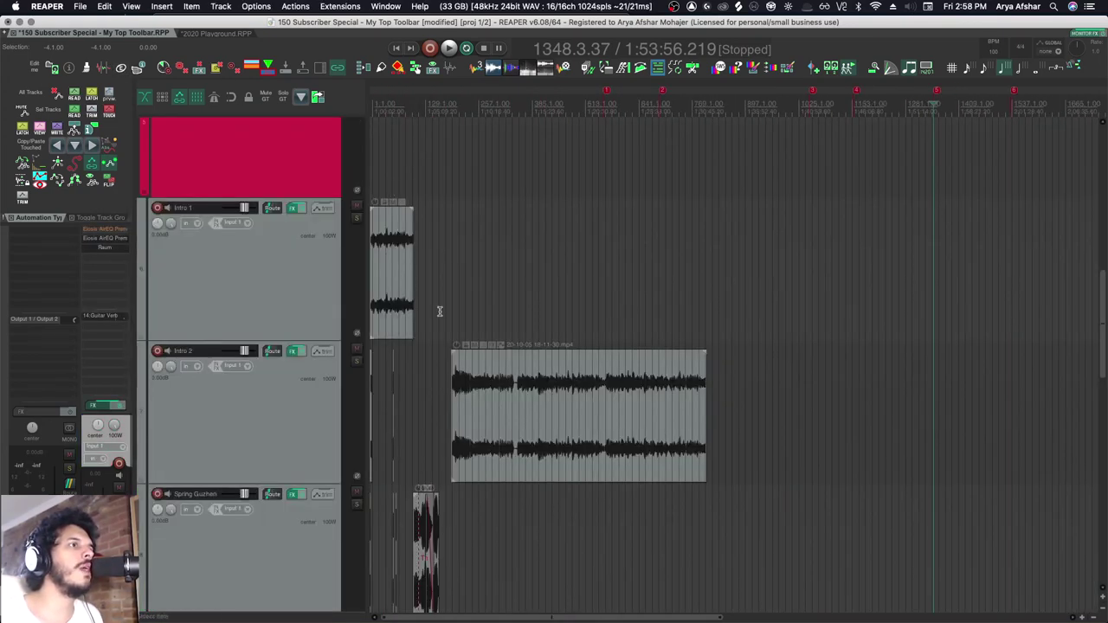
{"action": "scroll", "coordinate": [519, 458], "scroll_direction": "up", "scroll_amount": 5}
{"action": "scroll", "coordinate": [554, 424], "scroll_direction": "down", "scroll_amount": 5}
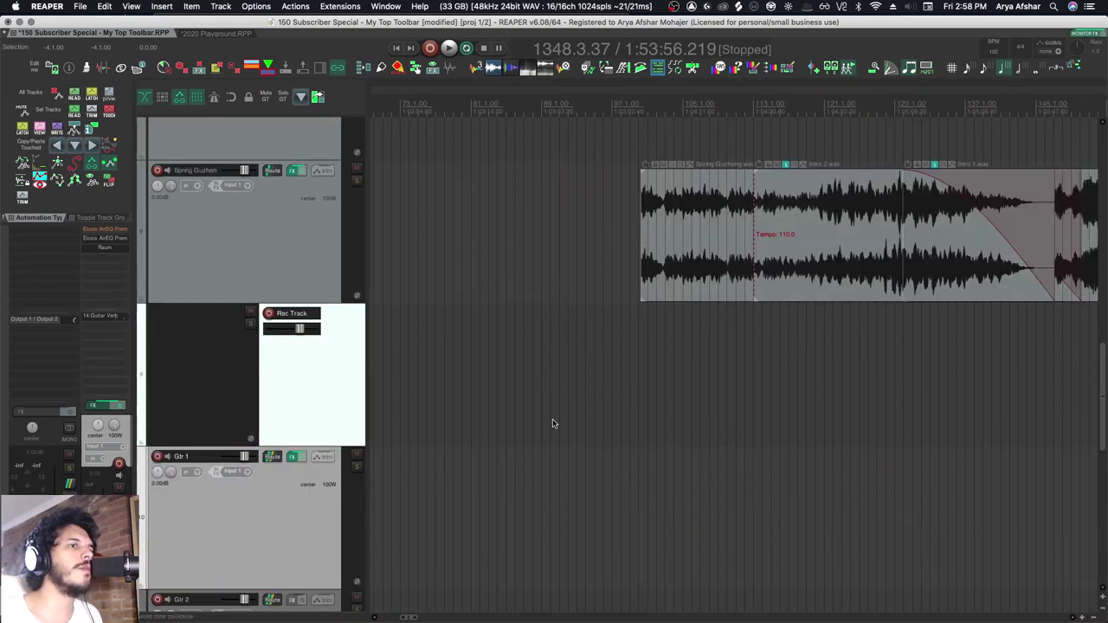
{"action": "scroll", "coordinate": [713, 315], "scroll_direction": "right", "scroll_amount": 2}
{"action": "scroll", "coordinate": [723, 346], "scroll_direction": "down", "scroll_amount": 2}
{"action": "scroll", "coordinate": [730, 389], "scroll_direction": "up", "scroll_amount": 5}
{"action": "scroll", "coordinate": [730, 389], "scroll_direction": "right", "scroll_amount": 5}
{"action": "left_click", "coordinate": [564, 401]}
{"action": "key", "text": "s"}
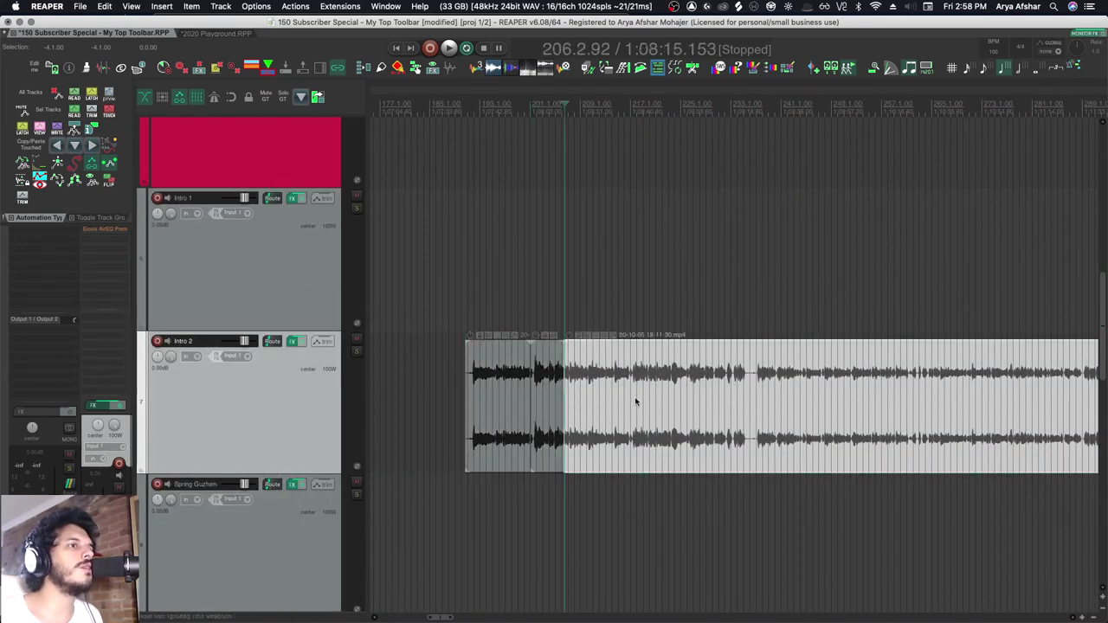
{"action": "left_click", "coordinate": [654, 401]}
{"action": "key", "text": "s"}
{"action": "left_click", "coordinate": [768, 395]}
{"action": "key", "text": "s"}
{"action": "key", "text": "s"}
{"action": "key", "text": "s"}
{"action": "key", "text": "s"}
{"action": "left_click", "coordinate": [620, 394]}
{"action": "key", "text": "s"}
{"action": "left_click_drag", "start_coordinate": [471, 307], "coordinate": [884, 424]}
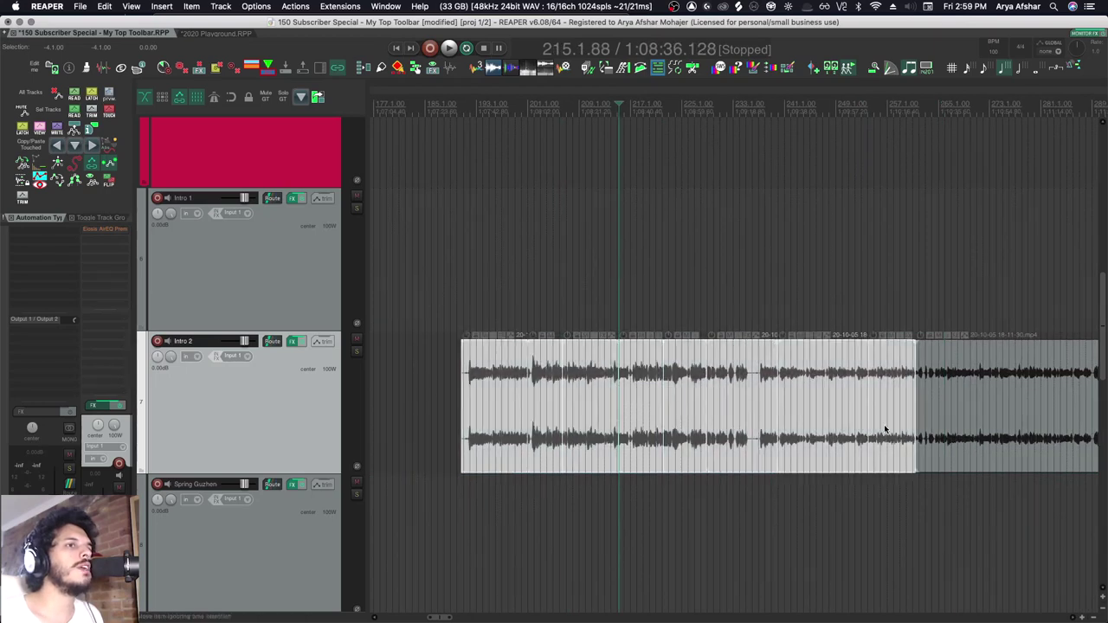
Step: Rename the selected Intro 2 items to begin with "Footstep", and convert their names to lowercase and back to uppercase with Track/Item Name Manipulation
{"action": "left_click", "coordinate": [830, 69]}
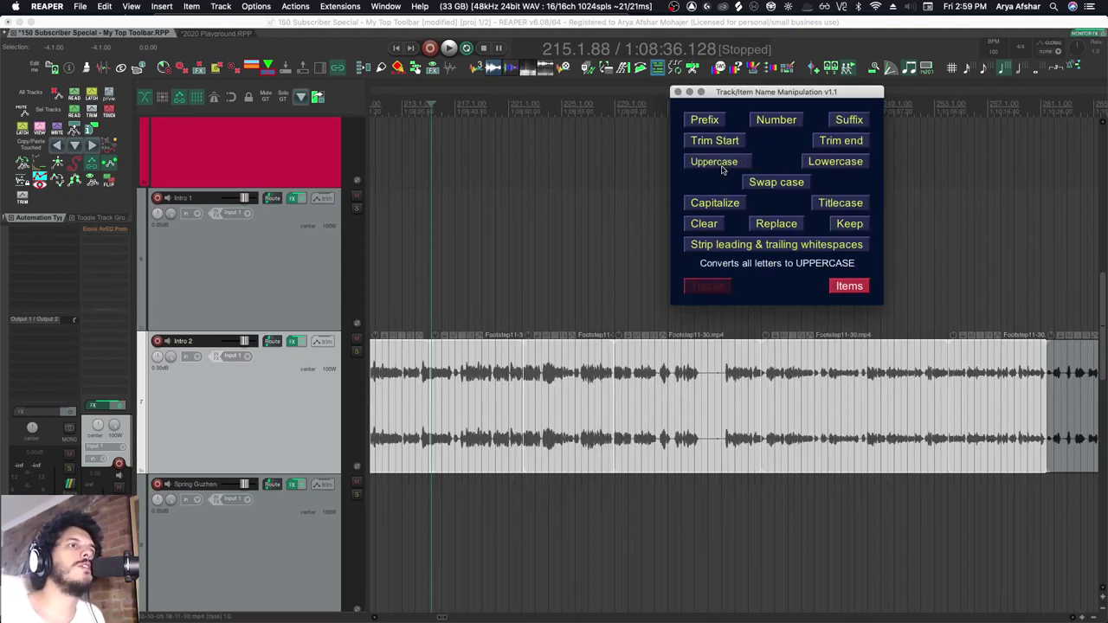
{"action": "left_click", "coordinate": [818, 165]}
{"action": "left_click", "coordinate": [719, 166]}
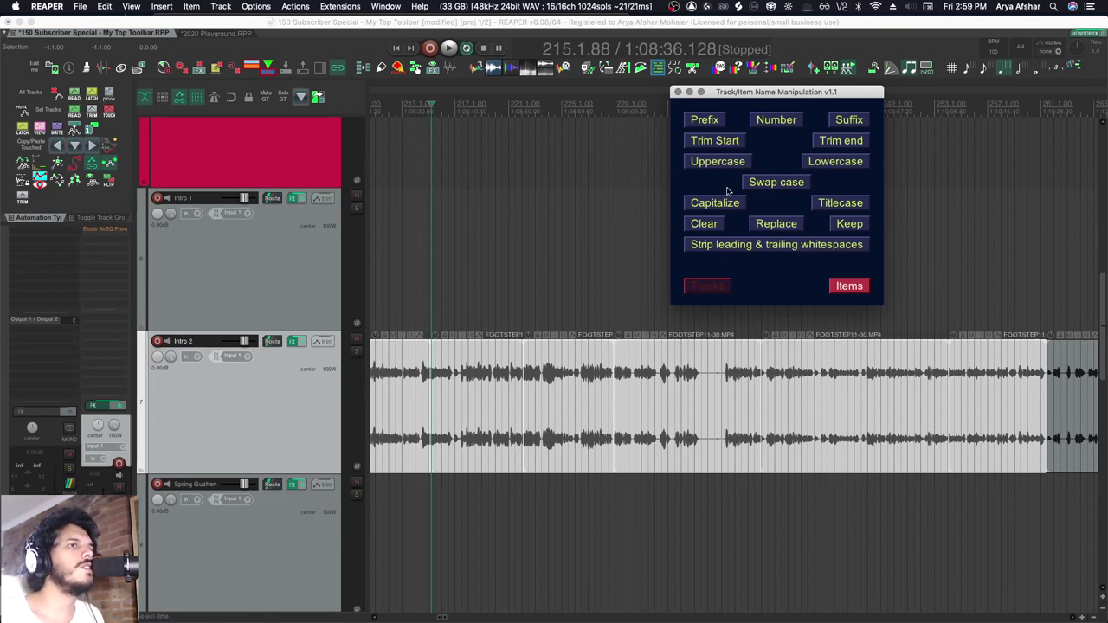
Step: Clear the names of the selected Intro 2 items and insert the prefix "Speech" with Track/Item Name Manipulation
{"action": "left_click", "coordinate": [702, 224]}
{"action": "left_click", "coordinate": [640, 214]}
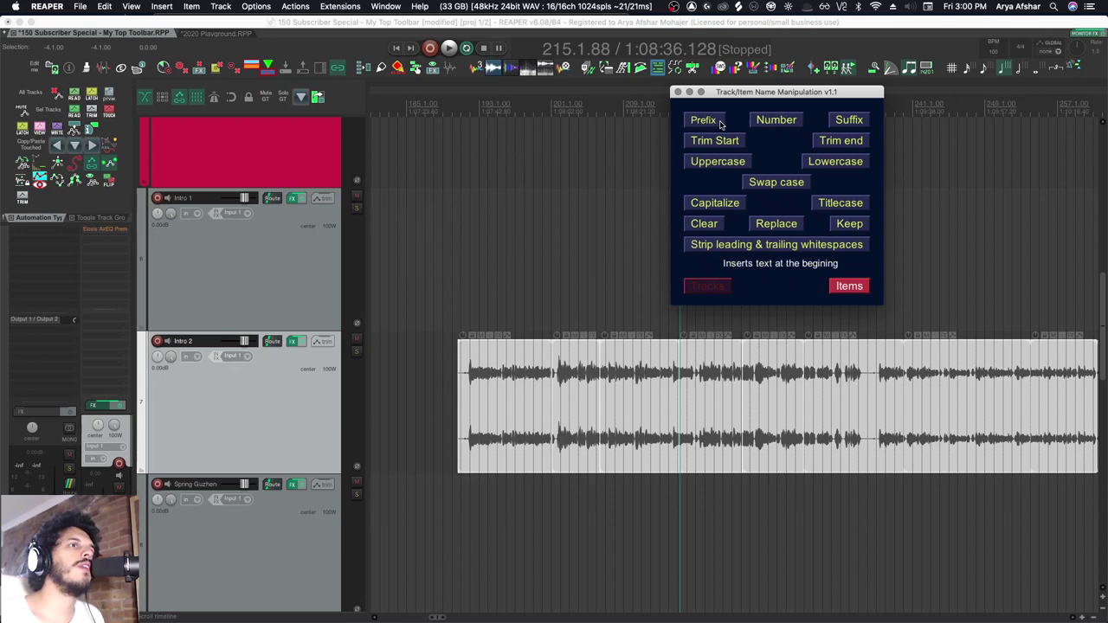
{"action": "left_click", "coordinate": [719, 123]}
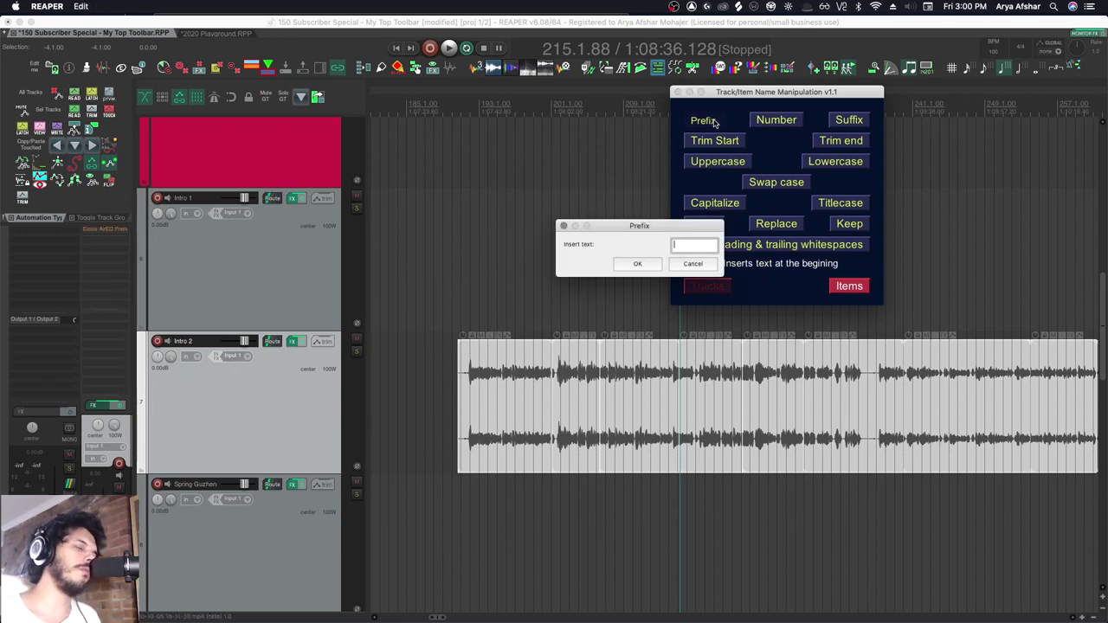
{"action": "type", "text": "Speech"}
{"action": "key", "text": "Return"}
Step: Number the selected Speech items on the Intro 2 track, with the numbers added as a suffix
{"action": "left_click", "coordinate": [777, 119]}
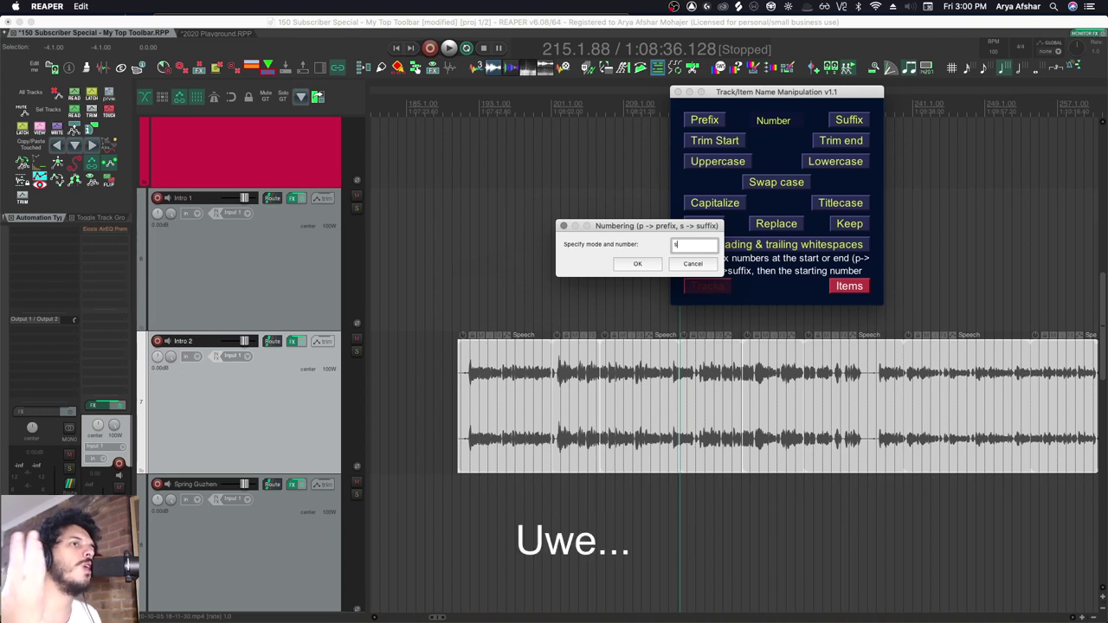
{"action": "left_click", "coordinate": [639, 265]}
{"action": "scroll", "coordinate": [524, 323], "scroll_direction": "up", "scroll_amount": 8}
{"action": "scroll", "coordinate": [759, 388], "scroll_direction": "down", "scroll_amount": 8}
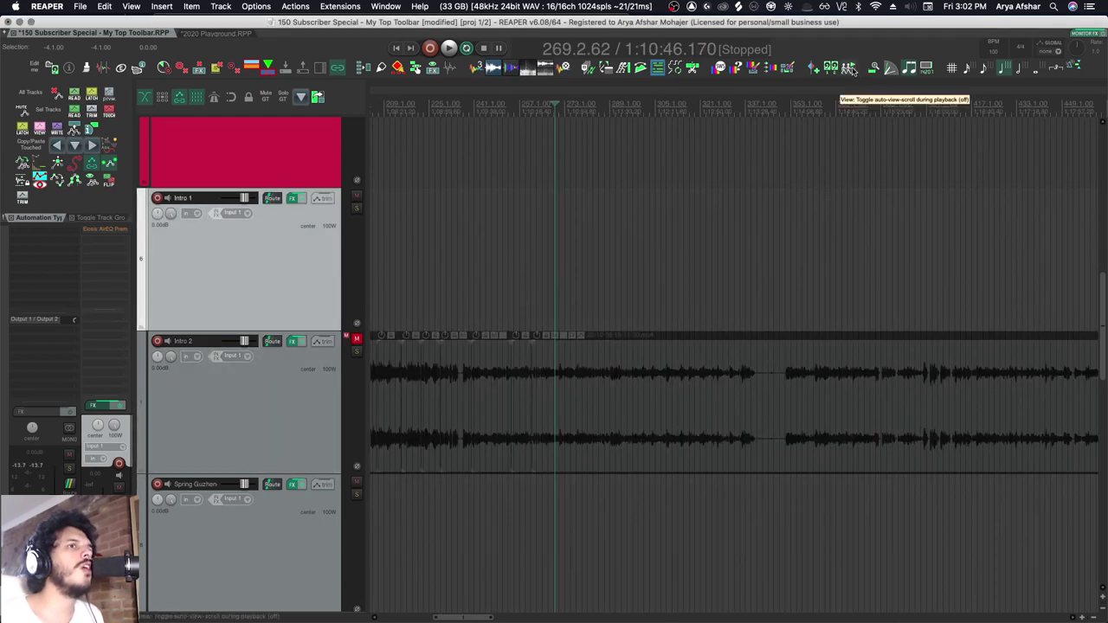
Step: Play the project from 269.2.62 and from 275.1.27 to check how the view follows playback, and stop it
{"action": "scroll", "coordinate": [519, 260], "scroll_direction": "up", "scroll_amount": 4}
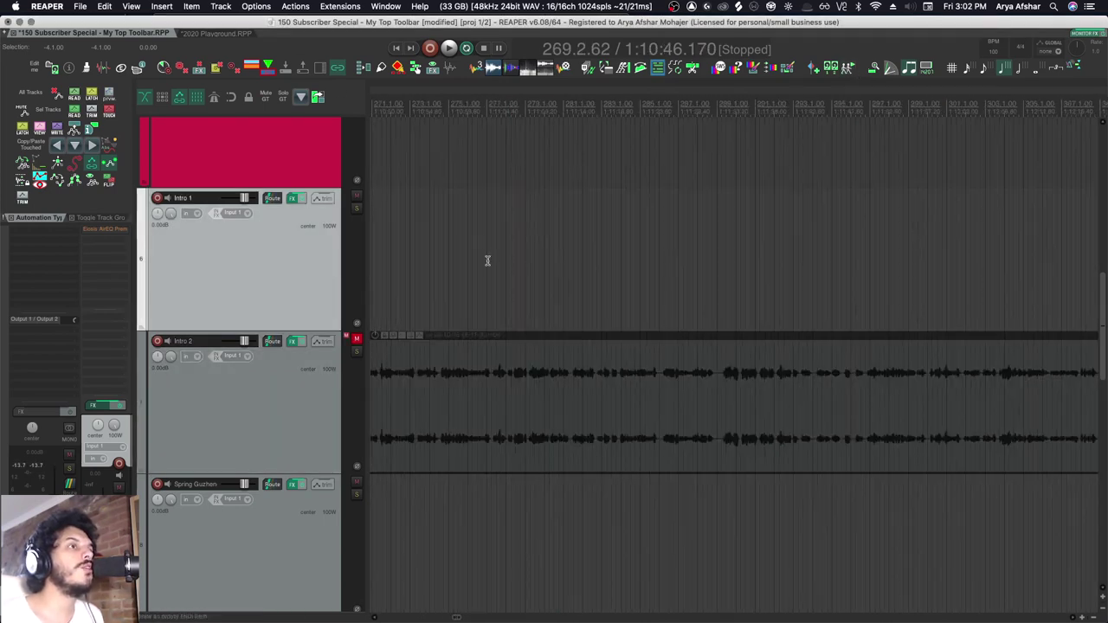
{"action": "key", "text": "space"}
{"action": "scroll", "coordinate": [562, 255], "scroll_direction": "up", "scroll_amount": 3}
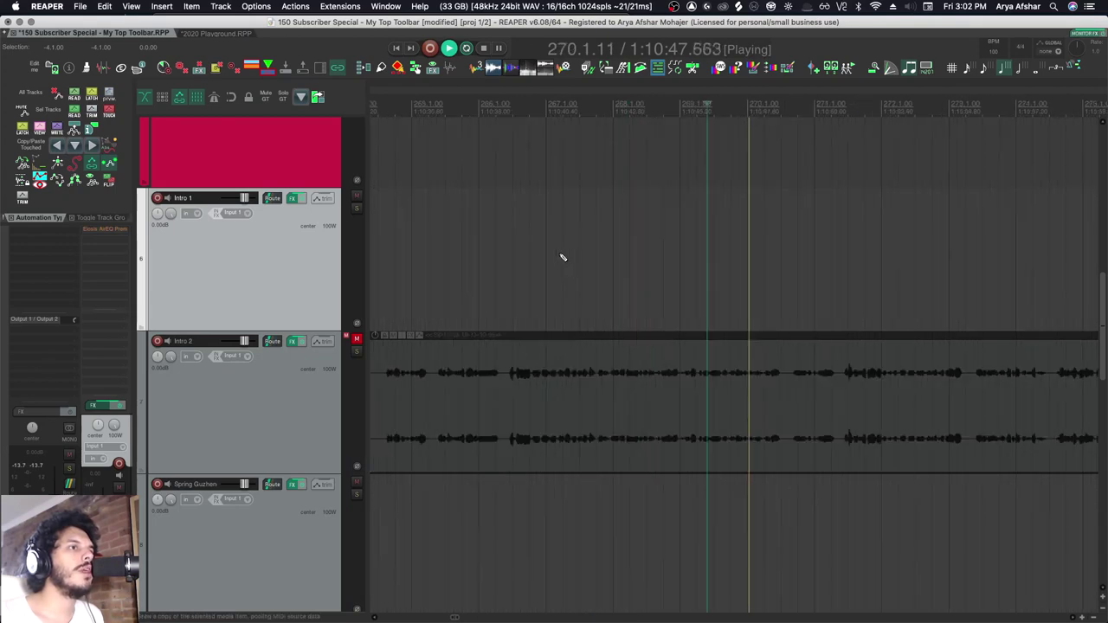
{"action": "scroll", "coordinate": [704, 310], "scroll_direction": "up", "scroll_amount": 3}
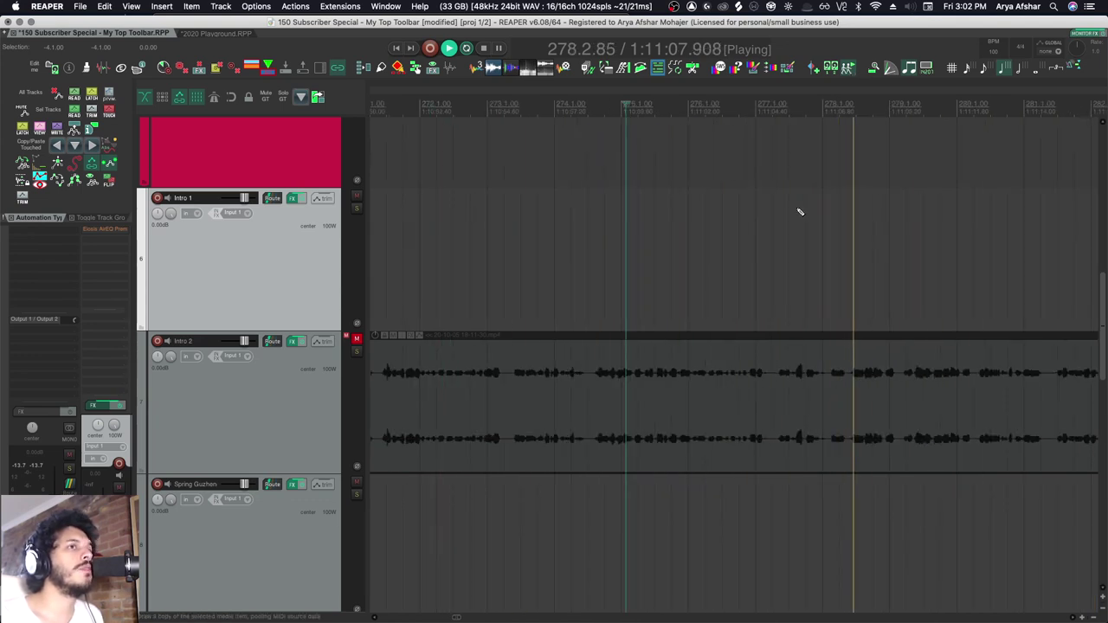
{"action": "key", "text": "space"}
{"action": "scroll", "coordinate": [797, 208], "scroll_direction": "down", "scroll_amount": 6}
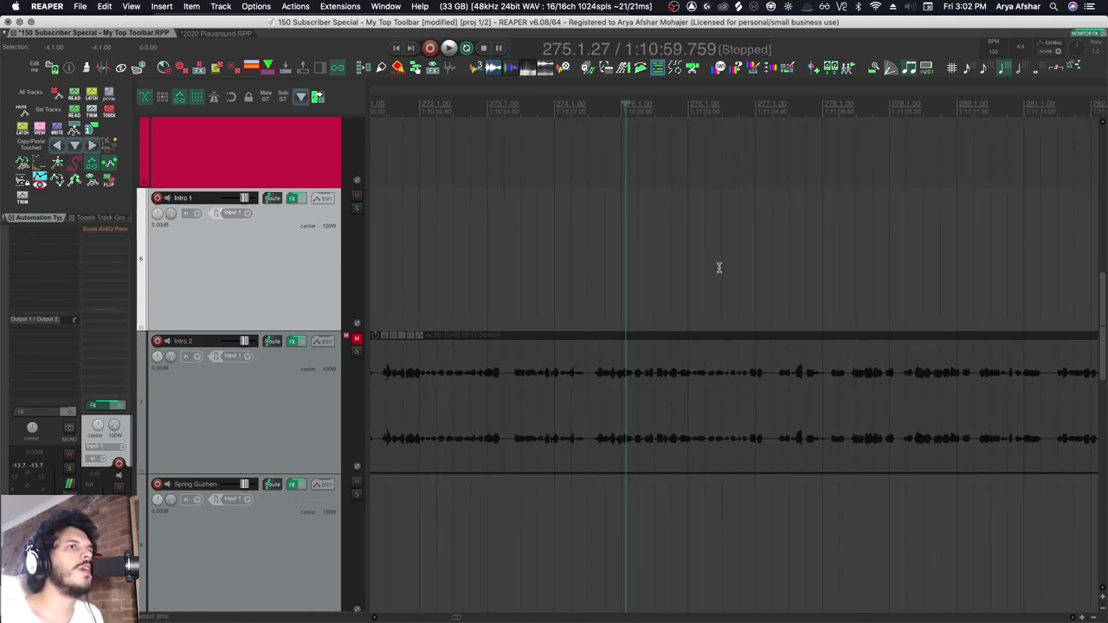
Step: Split the audio item on the Intro 1 track near bar 77 and select the later piece
{"action": "scroll", "coordinate": [655, 305], "scroll_direction": "right", "scroll_amount": 3}
{"action": "scroll", "coordinate": [653, 306], "scroll_direction": "down", "scroll_amount": 3}
{"action": "scroll", "coordinate": [648, 305], "scroll_direction": "down", "scroll_amount": 5}
{"action": "scroll", "coordinate": [650, 265], "scroll_direction": "down", "scroll_amount": 8}
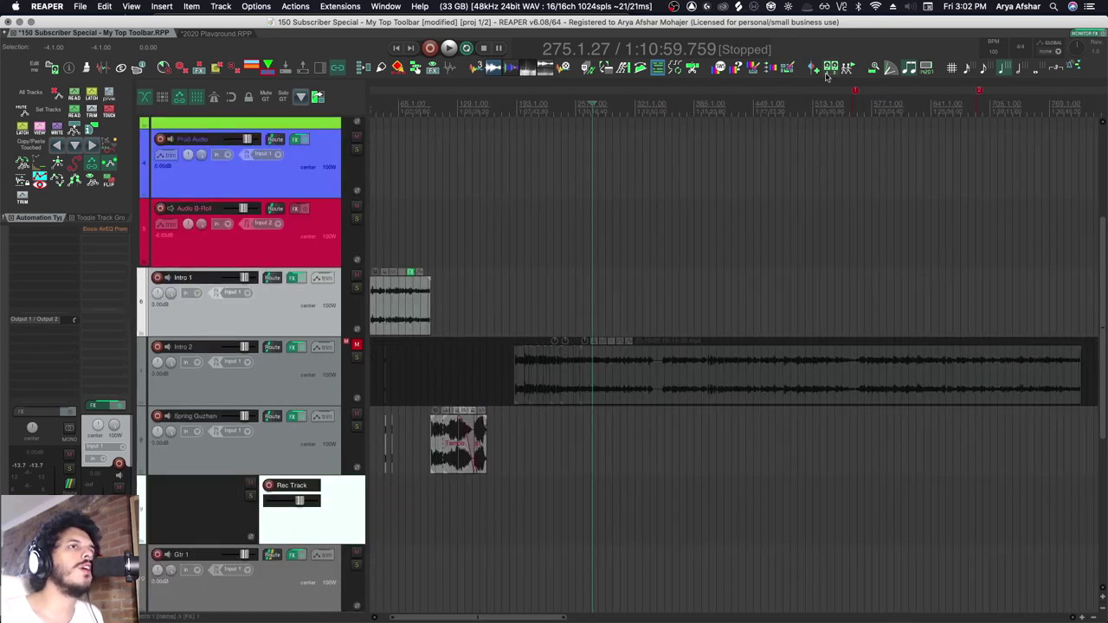
{"action": "scroll", "coordinate": [598, 448], "scroll_direction": "left", "scroll_amount": 1}
{"action": "scroll", "coordinate": [598, 447], "scroll_direction": "right", "scroll_amount": 1}
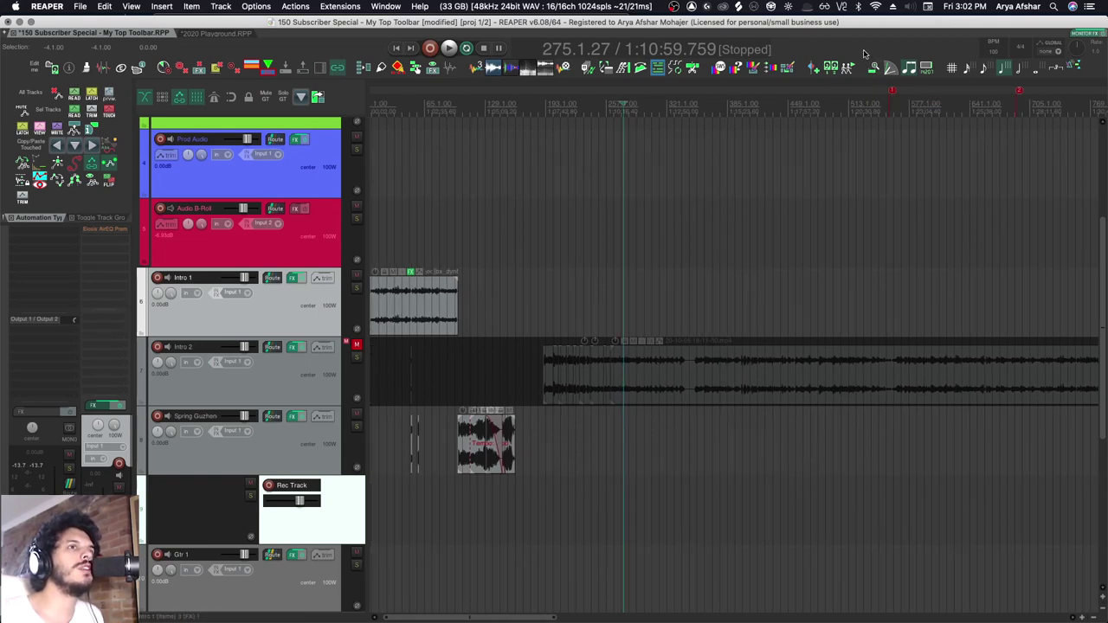
{"action": "left_click", "coordinate": [416, 305]}
{"action": "scroll", "coordinate": [416, 305], "scroll_direction": "left", "scroll_amount": 1}
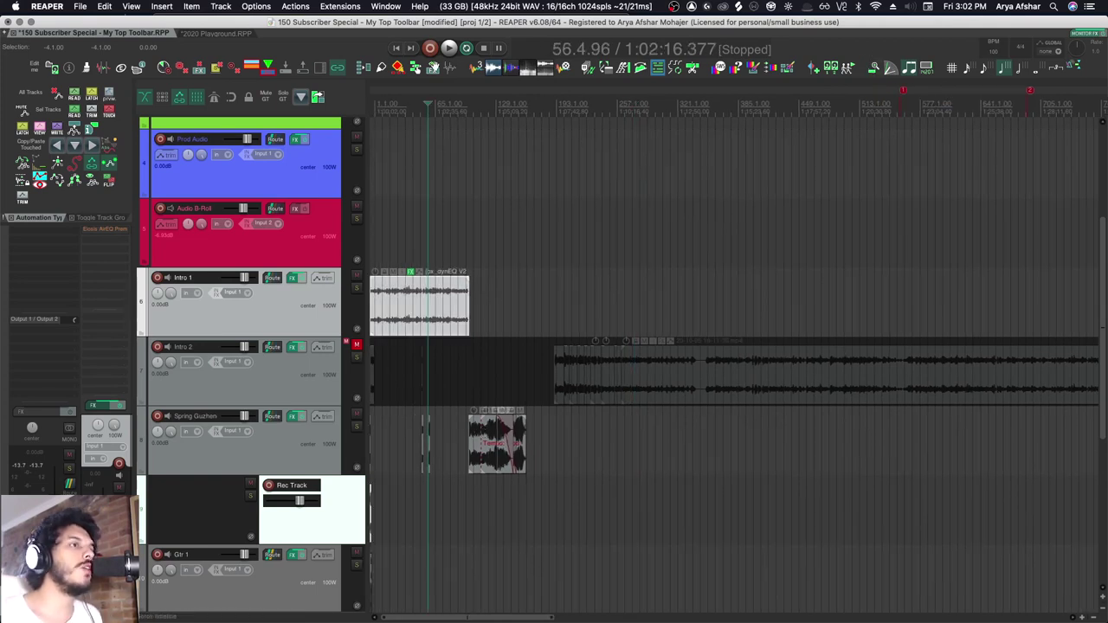
{"action": "scroll", "coordinate": [650, 314], "scroll_direction": "up", "scroll_amount": 5}
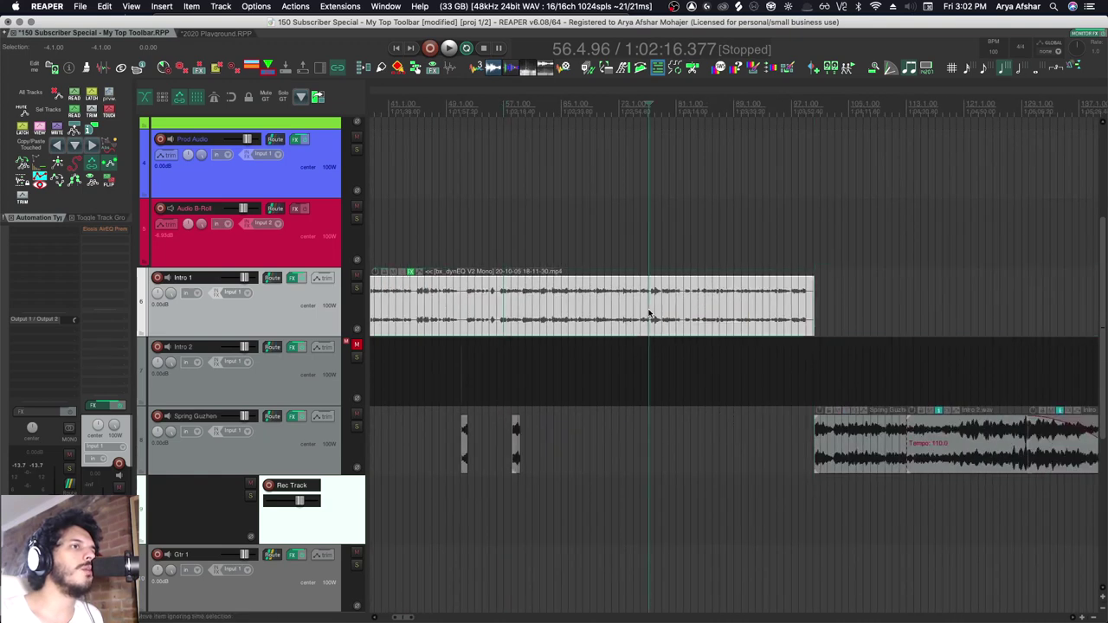
{"action": "key", "text": "s"}
{"action": "scroll", "coordinate": [674, 321], "scroll_direction": "up", "scroll_amount": 2}
{"action": "left_click", "coordinate": [701, 315]}
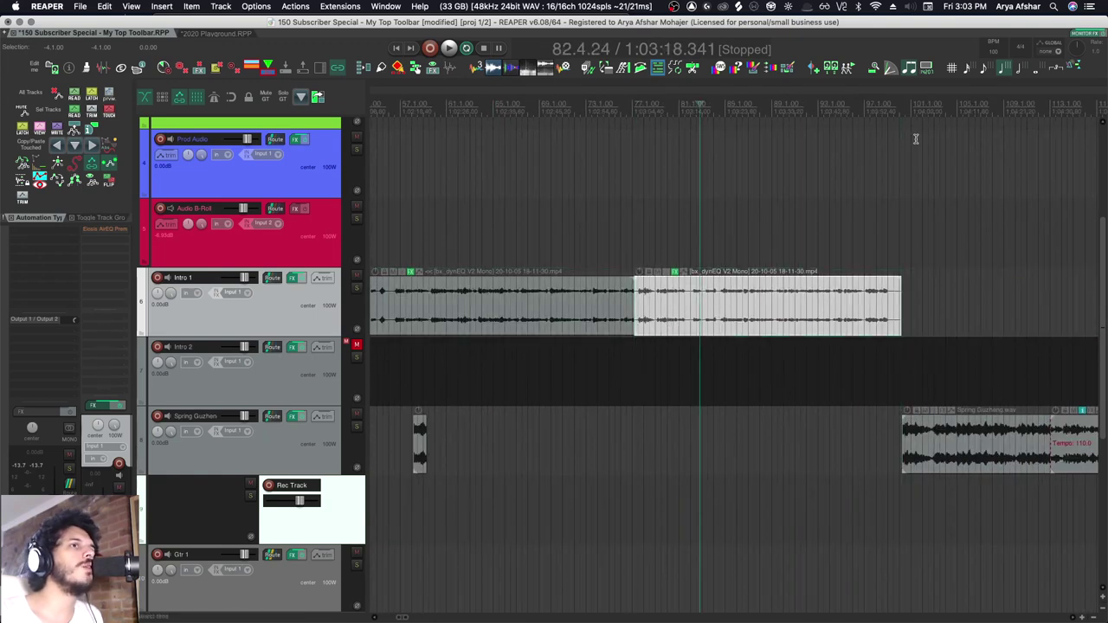
Step: Display a time ruler along the lower edge of the selected Intro 1 item and inspect it along the item
{"action": "left_click", "coordinate": [873, 69]}
{"action": "scroll", "coordinate": [659, 347], "scroll_direction": "up", "scroll_amount": 3}
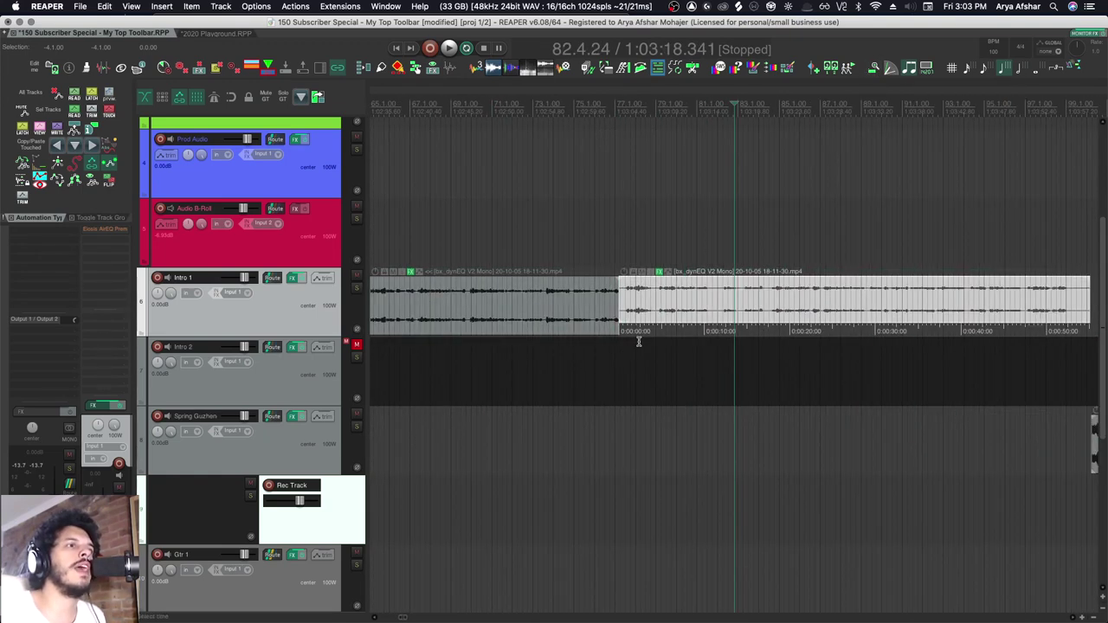
{"action": "scroll", "coordinate": [624, 340], "scroll_direction": "right", "scroll_amount": 5}
{"action": "scroll", "coordinate": [733, 329], "scroll_direction": "up", "scroll_amount": 2}
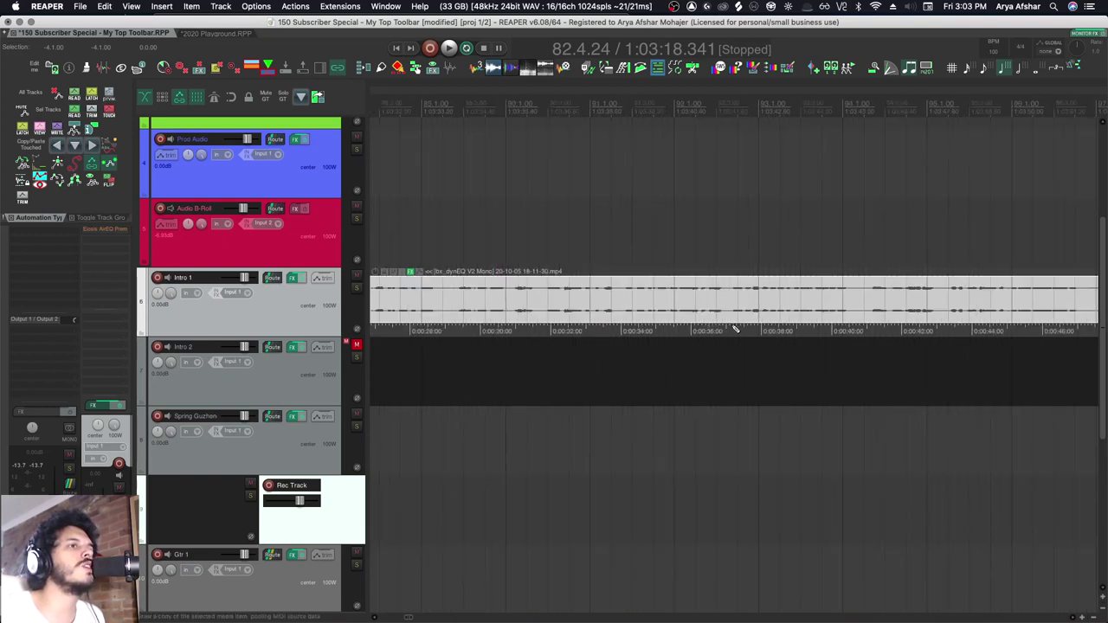
{"action": "scroll", "coordinate": [734, 328], "scroll_direction": "right", "scroll_amount": 5}
{"action": "scroll", "coordinate": [734, 329], "scroll_direction": "down", "scroll_amount": 3}
{"action": "scroll", "coordinate": [734, 328], "scroll_direction": "down", "scroll_amount": 3}
{"action": "scroll", "coordinate": [734, 328], "scroll_direction": "left", "scroll_amount": 4}
{"action": "scroll", "coordinate": [570, 329], "scroll_direction": "up", "scroll_amount": 3}
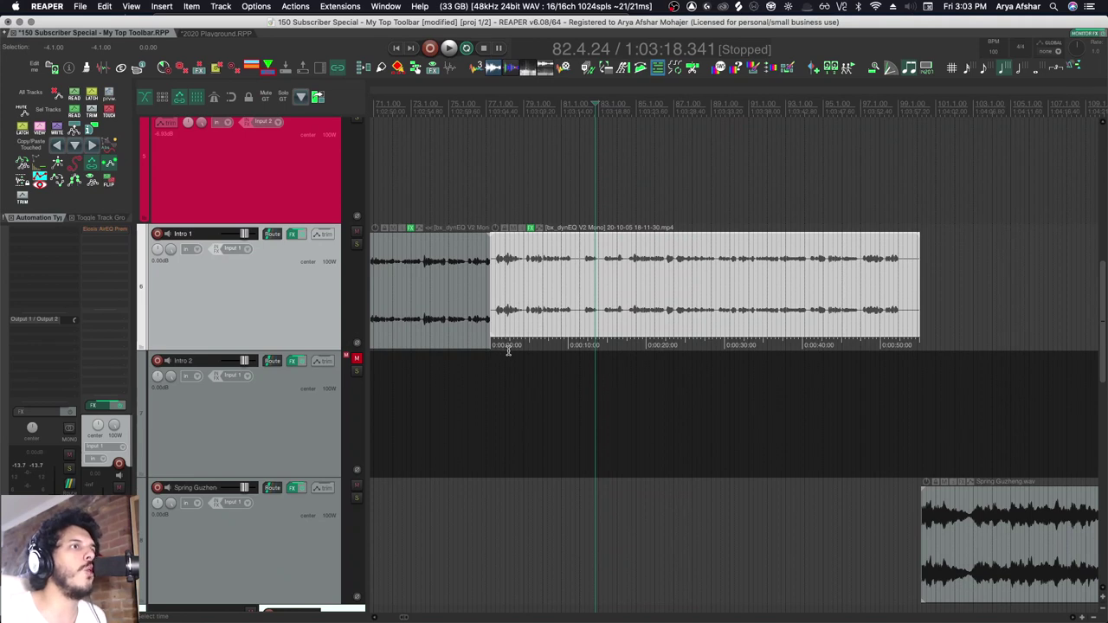
Step: Deselect the Intro 1 item, place the edit cursor at 100.3.38 past its end, and examine the item's time ruler there
{"action": "left_click", "coordinate": [923, 336]}
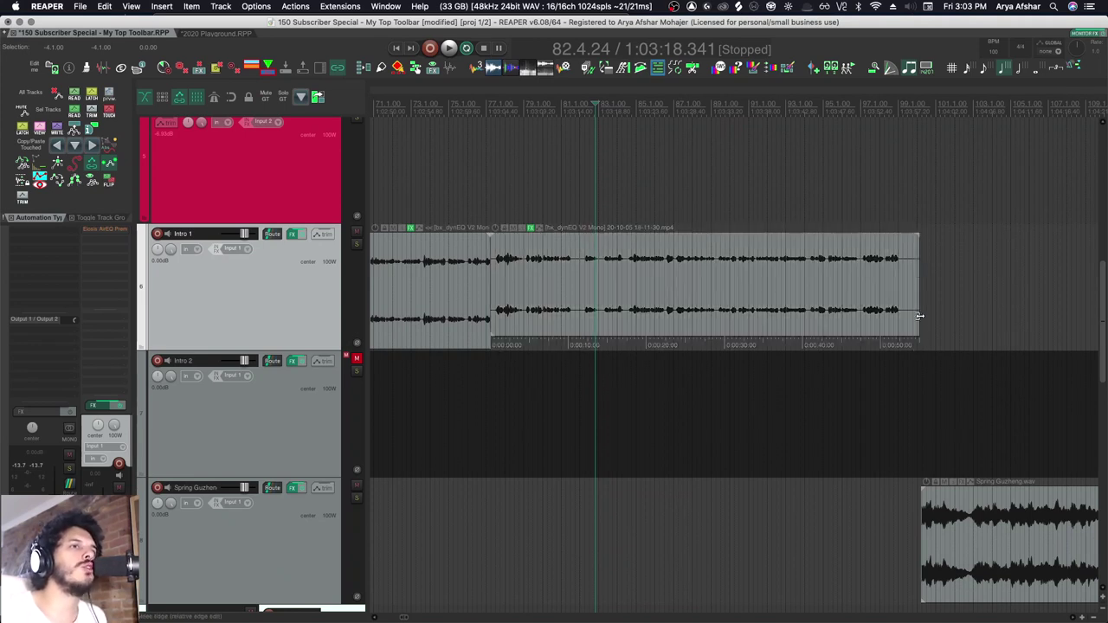
{"action": "left_click", "coordinate": [929, 331]}
{"action": "scroll", "coordinate": [928, 338], "scroll_direction": "up", "scroll_amount": 3}
{"action": "scroll", "coordinate": [904, 350], "scroll_direction": "up", "scroll_amount": 5}
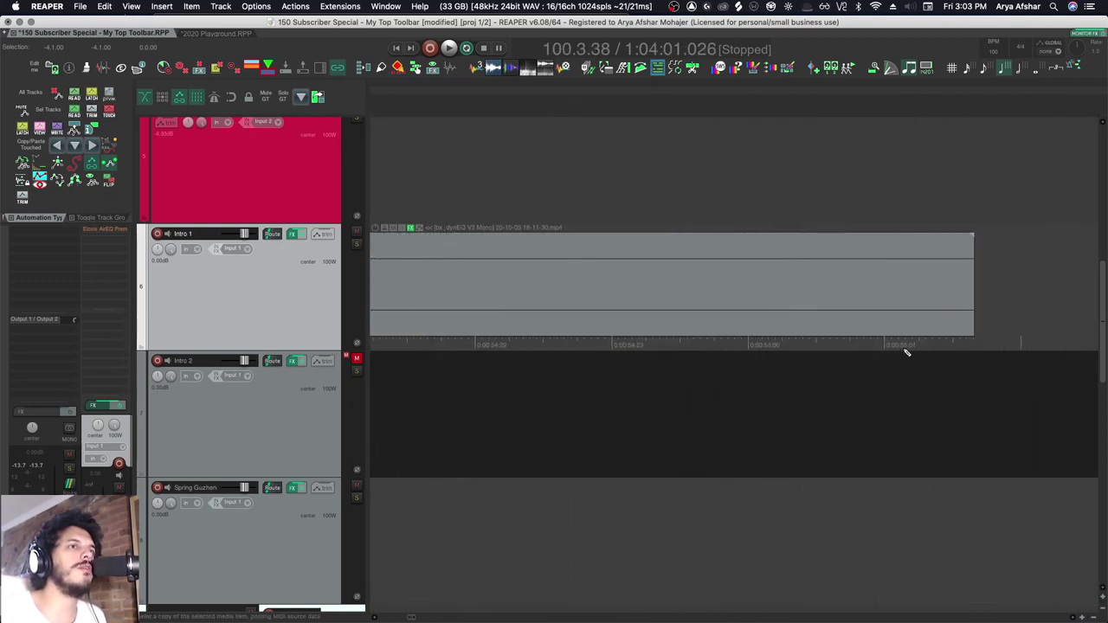
{"action": "scroll", "coordinate": [901, 348], "scroll_direction": "down", "scroll_amount": 8}
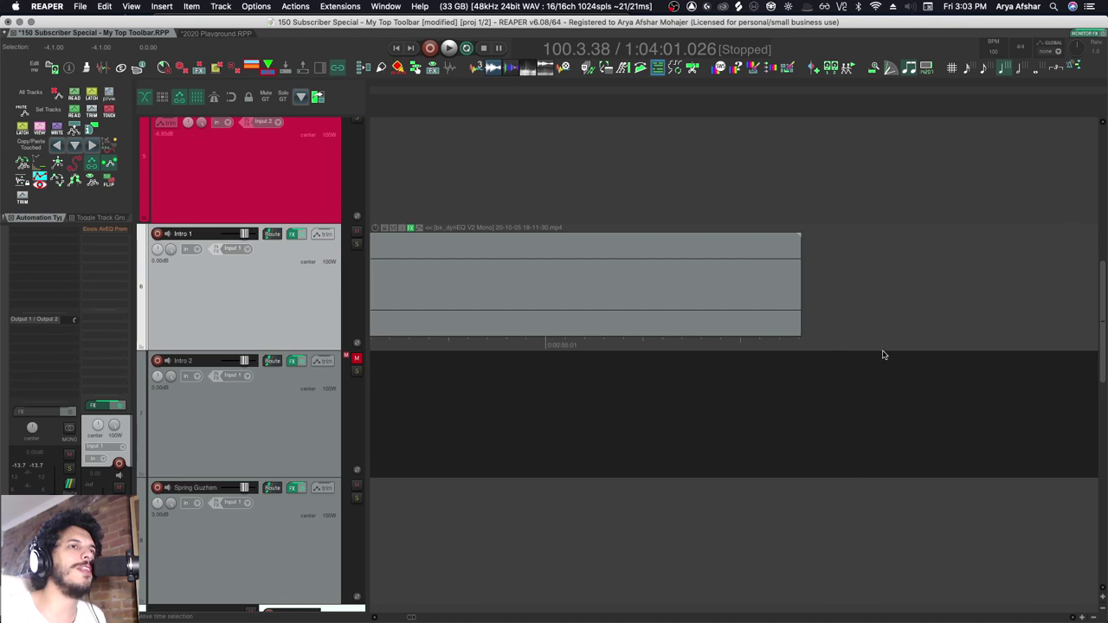
{"action": "scroll", "coordinate": [482, 340], "scroll_direction": "right", "scroll_amount": 10}
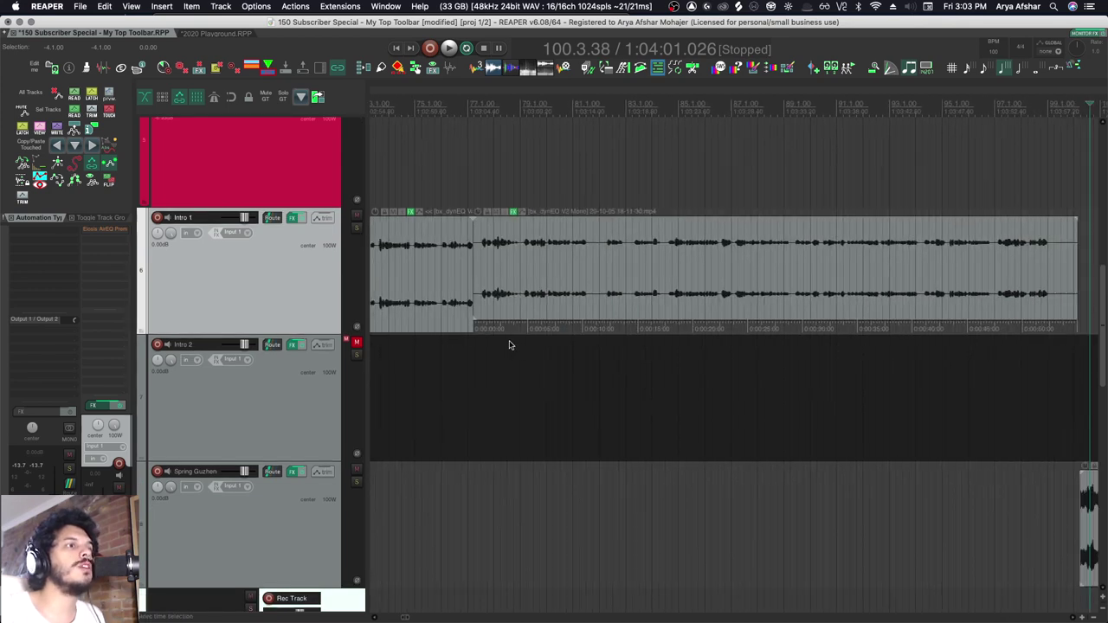
{"action": "scroll", "coordinate": [509, 341], "scroll_direction": "down", "scroll_amount": 4}
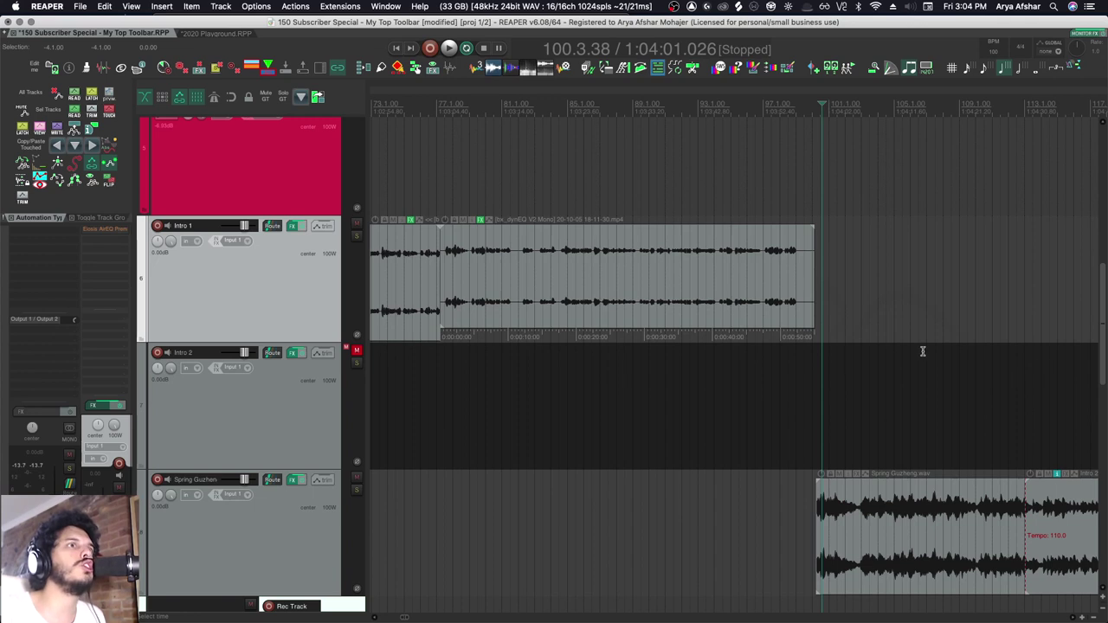
Step: Move the later Intro 1 item about six bars later, split it near bar 88, and shift its first piece slightly earlier
{"action": "left_click_drag", "start_coordinate": [578, 273], "coordinate": [674, 269]}
{"action": "scroll", "coordinate": [653, 282], "scroll_direction": "up", "scroll_amount": 1}
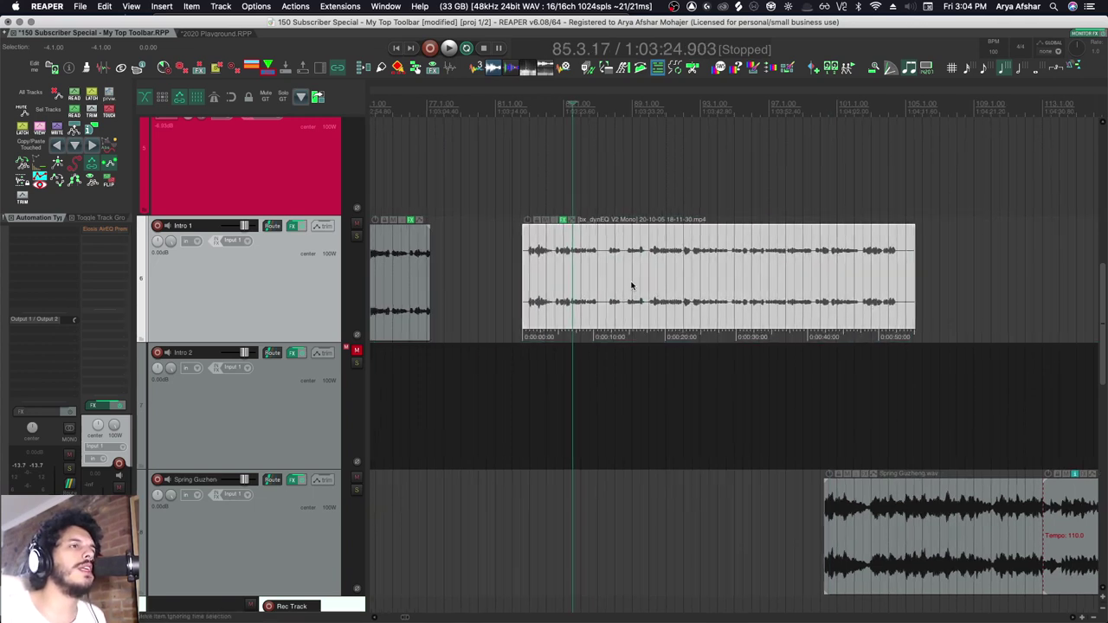
{"action": "left_click", "coordinate": [628, 284]}
{"action": "key", "text": "s"}
{"action": "left_click_drag", "start_coordinate": [625, 284], "coordinate": [600, 297]}
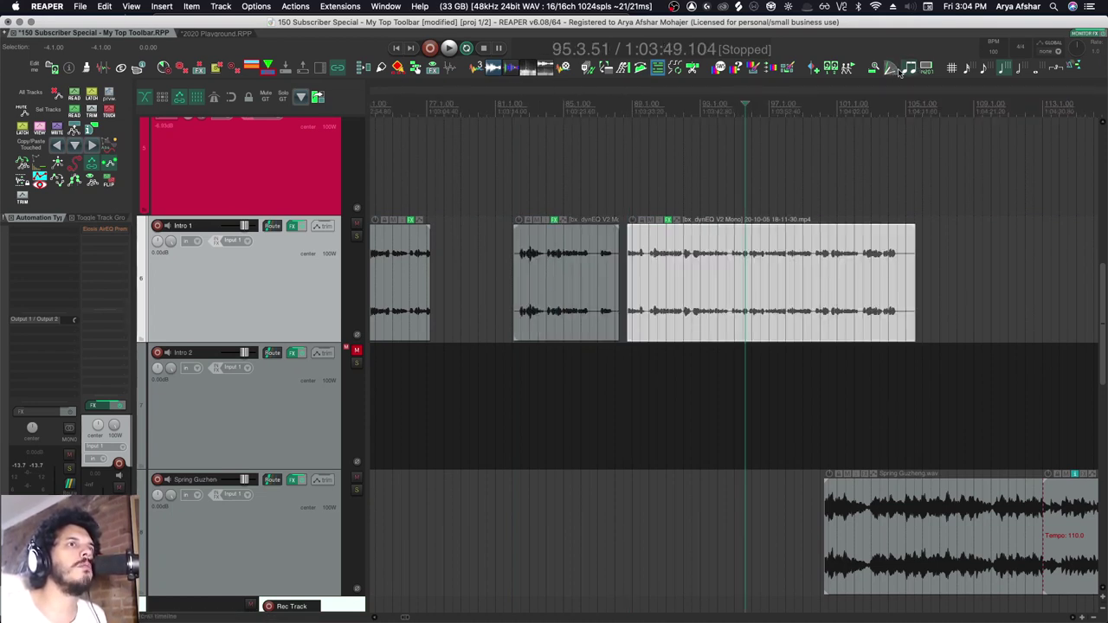
Step: Switch the timeline ruler to hours, minutes, seconds and frames, and examine it across the project
{"action": "left_click", "coordinate": [926, 69]}
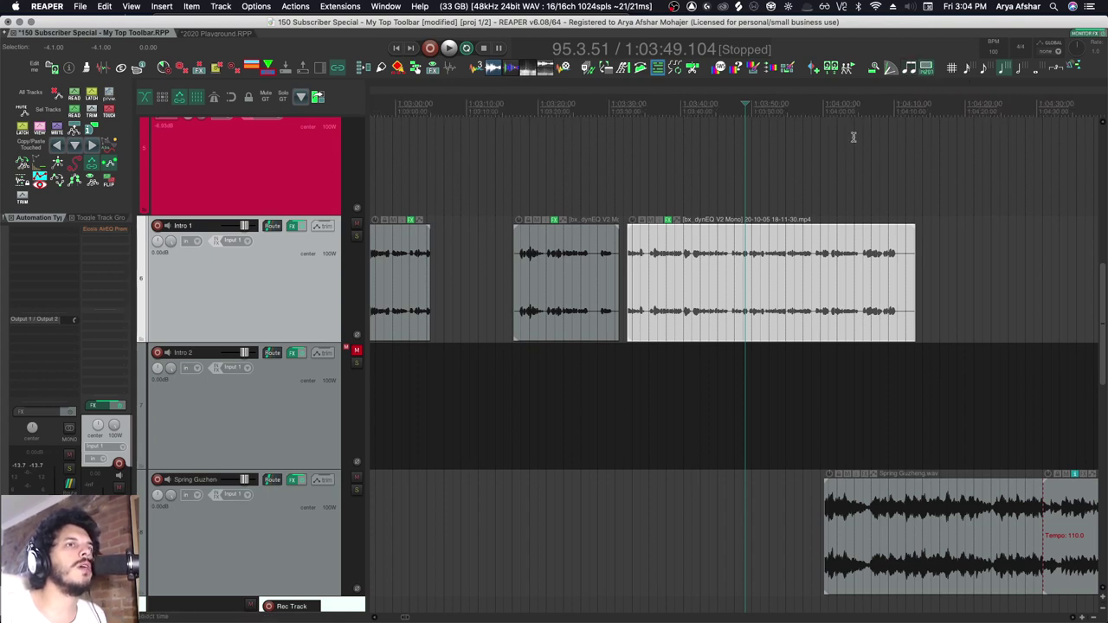
{"action": "scroll", "coordinate": [774, 231], "scroll_direction": "right", "scroll_amount": 5}
{"action": "scroll", "coordinate": [771, 234], "scroll_direction": "down", "scroll_amount": 6}
{"action": "scroll", "coordinate": [736, 249], "scroll_direction": "right", "scroll_amount": 2}
{"action": "scroll", "coordinate": [738, 251], "scroll_direction": "down", "scroll_amount": 5}
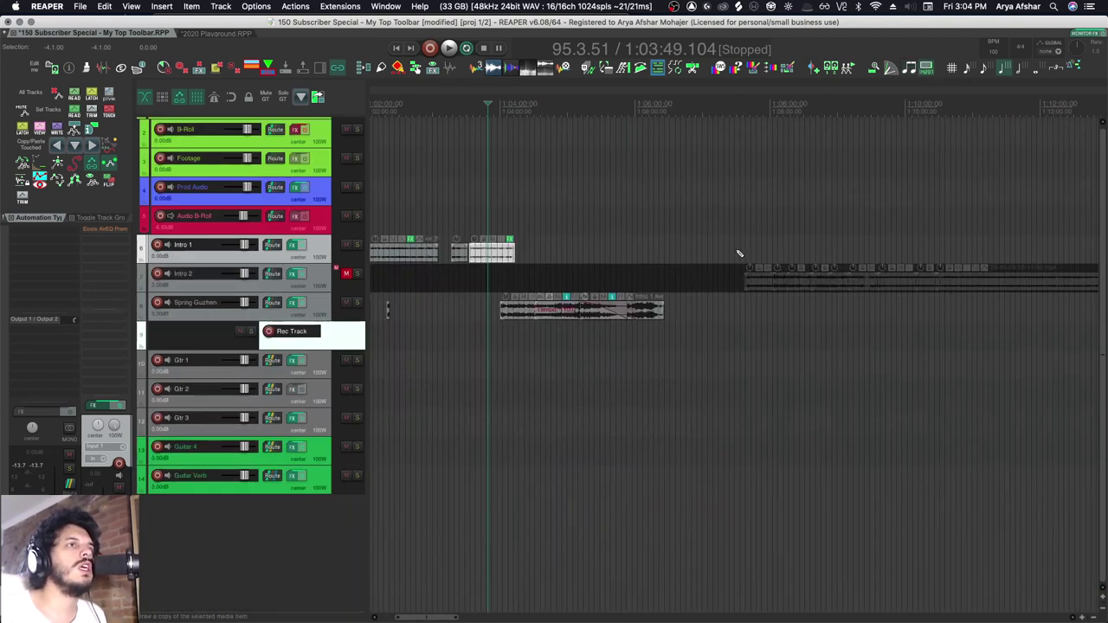
{"action": "scroll", "coordinate": [721, 253], "scroll_direction": "down", "scroll_amount": 10}
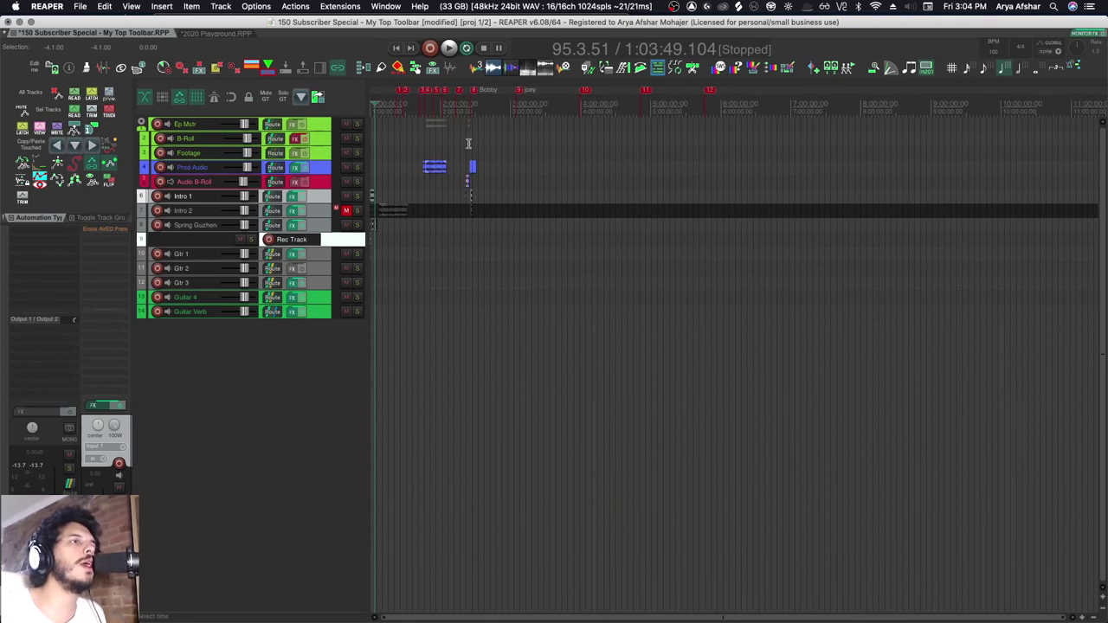
{"action": "scroll", "coordinate": [468, 155], "scroll_direction": "up", "scroll_amount": 3}
{"action": "scroll", "coordinate": [468, 163], "scroll_direction": "up", "scroll_amount": 6}
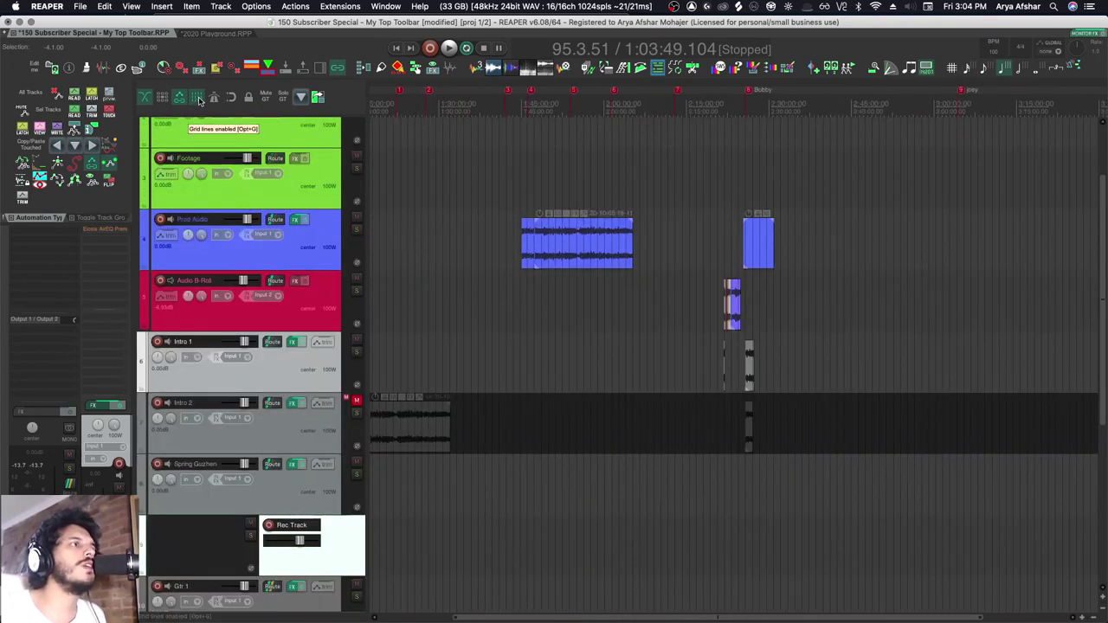
Step: Review the grid line spacing in the Snap/Grid settings, close them, and place the edit cursor at 1321.3.10 on the Footage track
{"action": "right_click", "coordinate": [199, 102]}
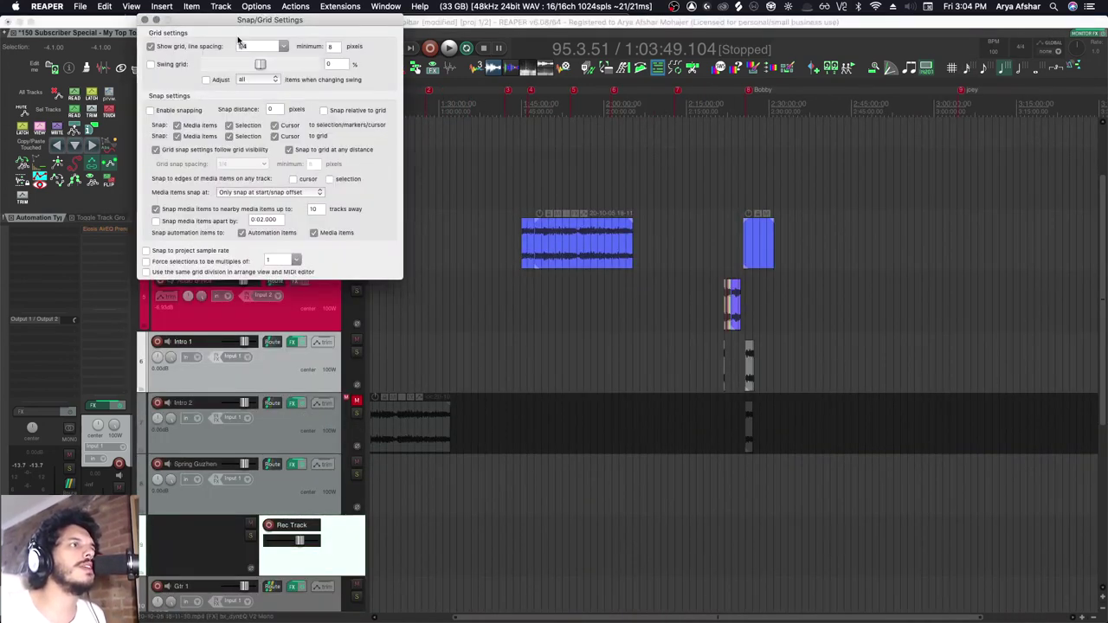
{"action": "left_click", "coordinate": [146, 19]}
{"action": "scroll", "coordinate": [566, 200], "scroll_direction": "up", "scroll_amount": 5}
{"action": "left_click", "coordinate": [564, 198]}
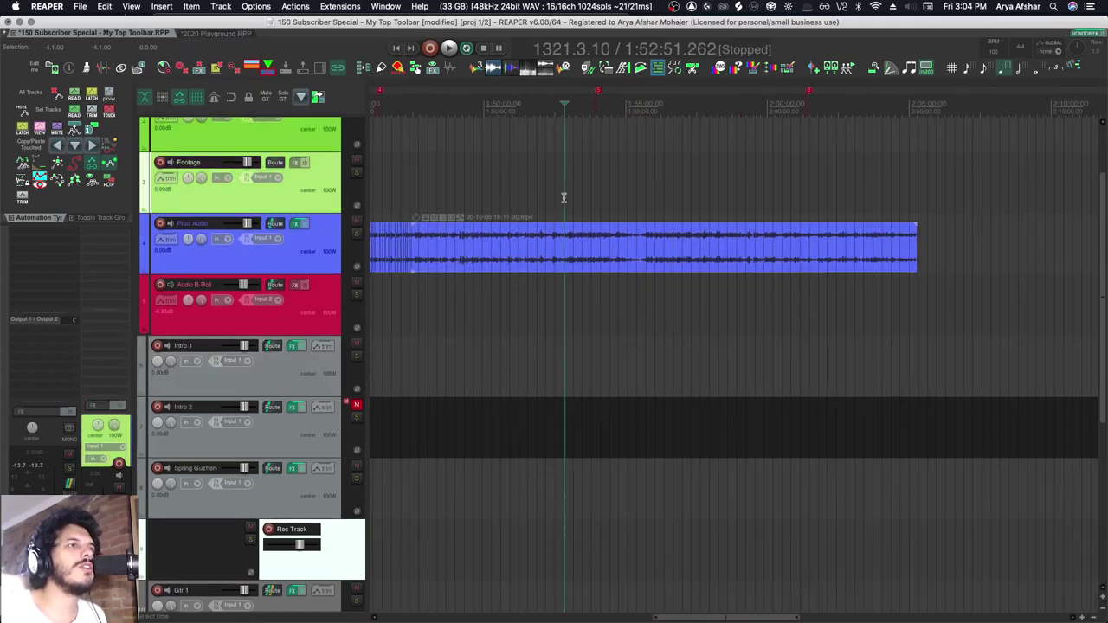
Step: Switch the grid division to 1/8 and through the longer note values, comparing the grid lines around the edit cursor
{"action": "scroll", "coordinate": [567, 200], "scroll_direction": "up", "scroll_amount": 2}
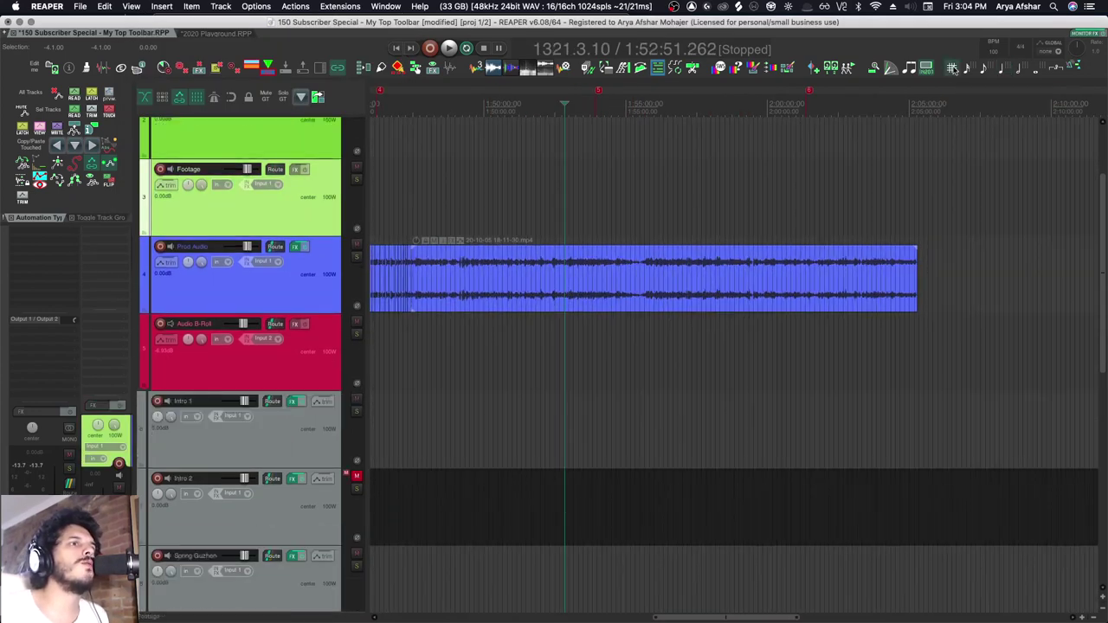
{"action": "left_click", "coordinate": [970, 70]}
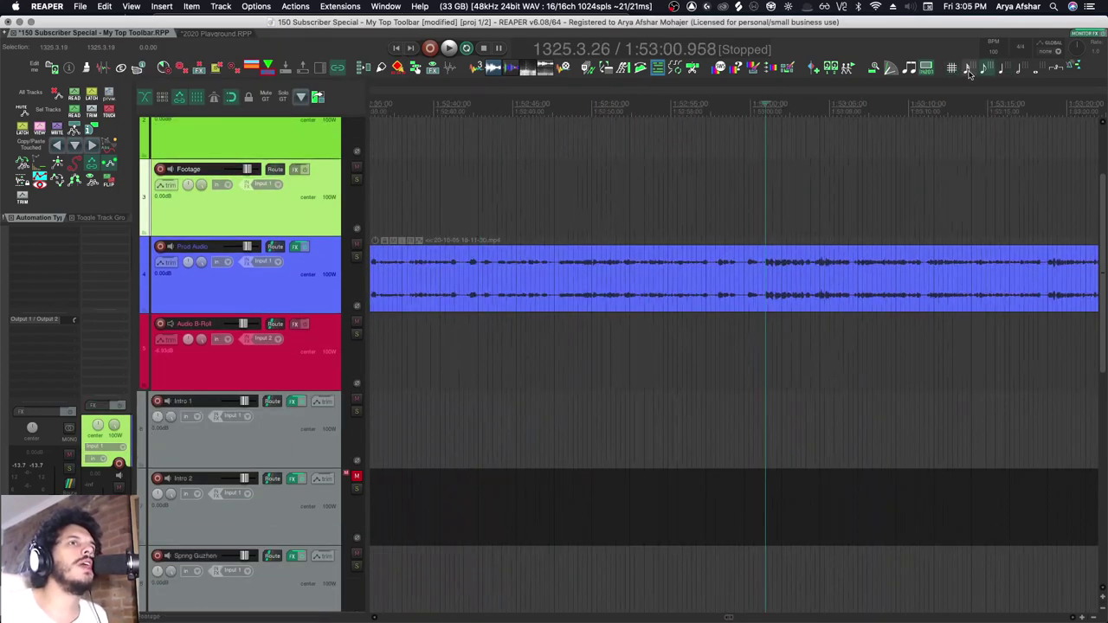
{"action": "left_click", "coordinate": [988, 70]}
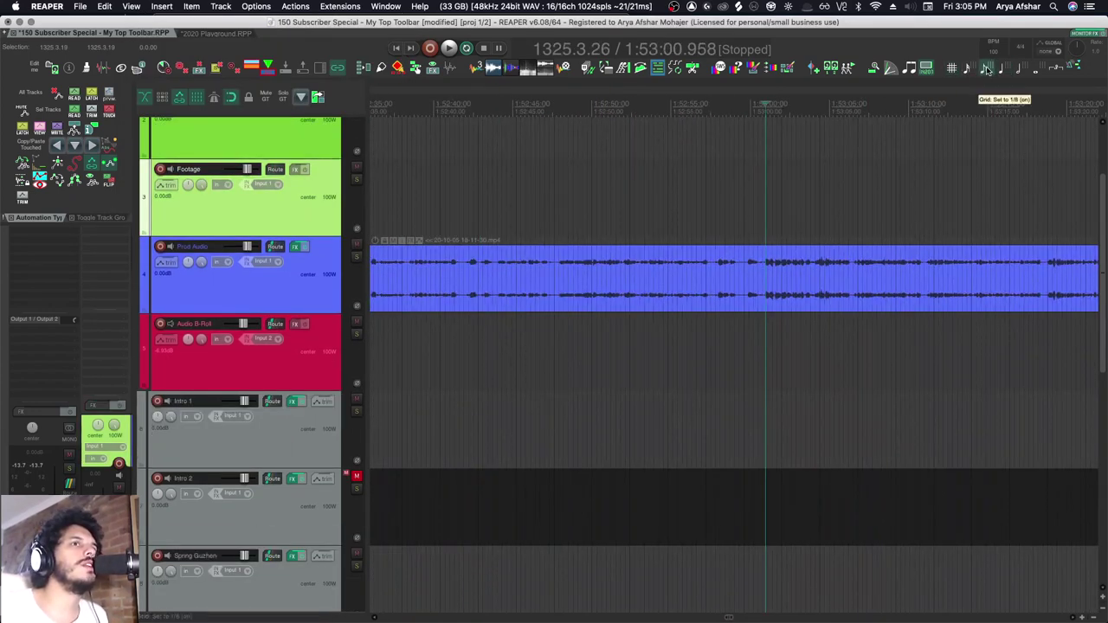
{"action": "left_click", "coordinate": [1005, 69]}
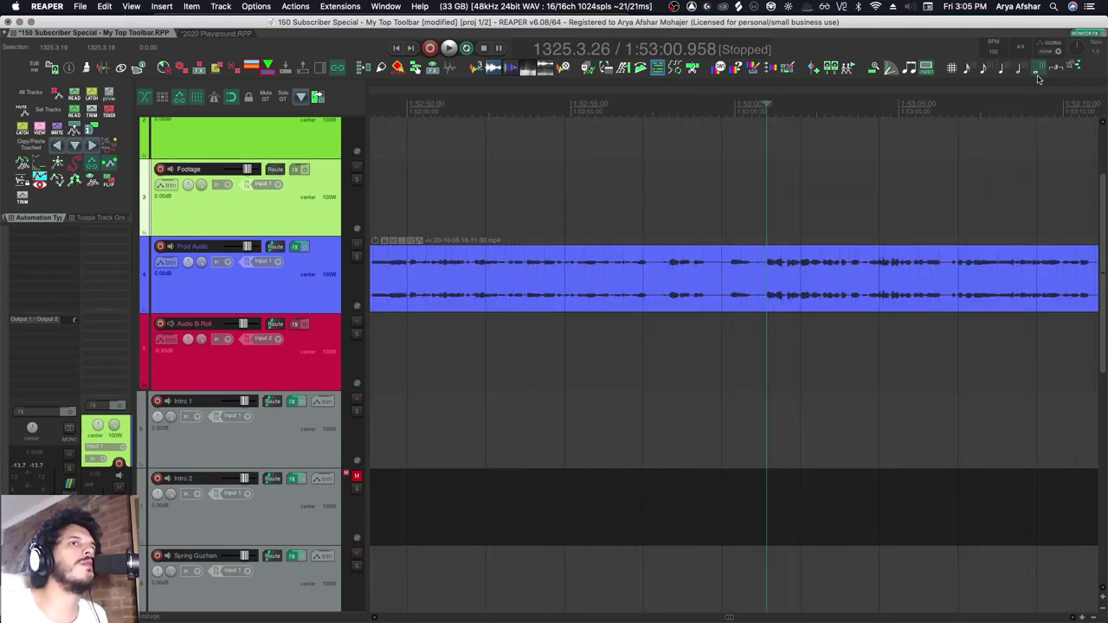
Step: Set the grid to quarter-note triplets (1/4T) and check the line spacing in the Snap/Grid settings
{"action": "scroll", "coordinate": [784, 178], "scroll_direction": "up", "scroll_amount": 3}
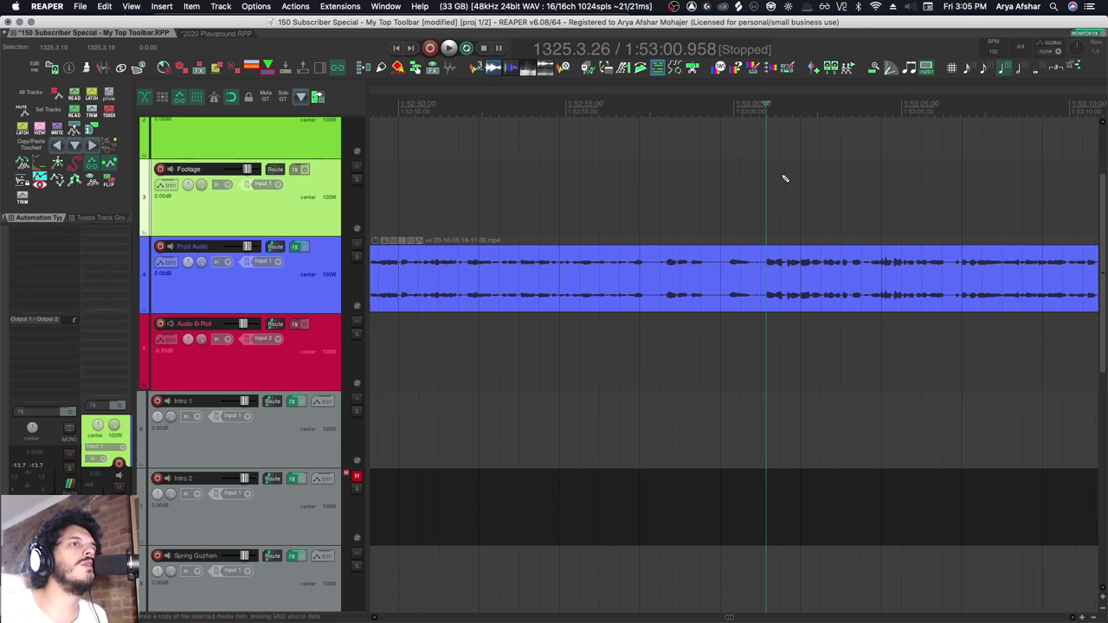
{"action": "right_click", "coordinate": [197, 96]}
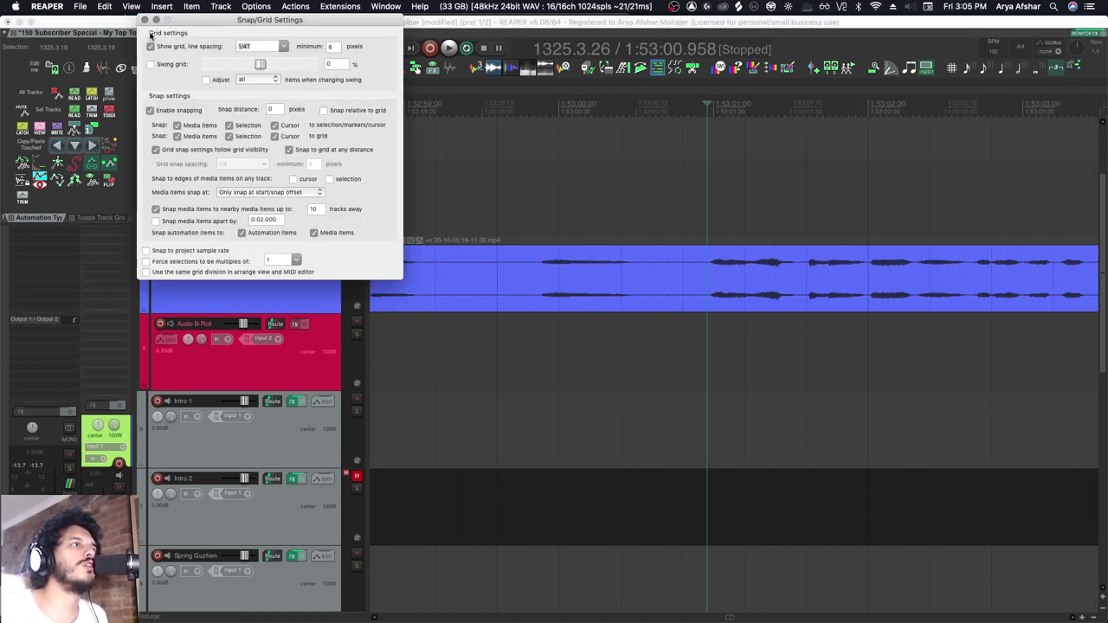
{"action": "left_click", "coordinate": [145, 19]}
Step: Select the Intro 2.wav item on Rec Track and convert it with the BPM Converter from an original tempo of 110 to a target of 113
{"action": "scroll", "coordinate": [881, 261], "scroll_direction": "down", "scroll_amount": 6}
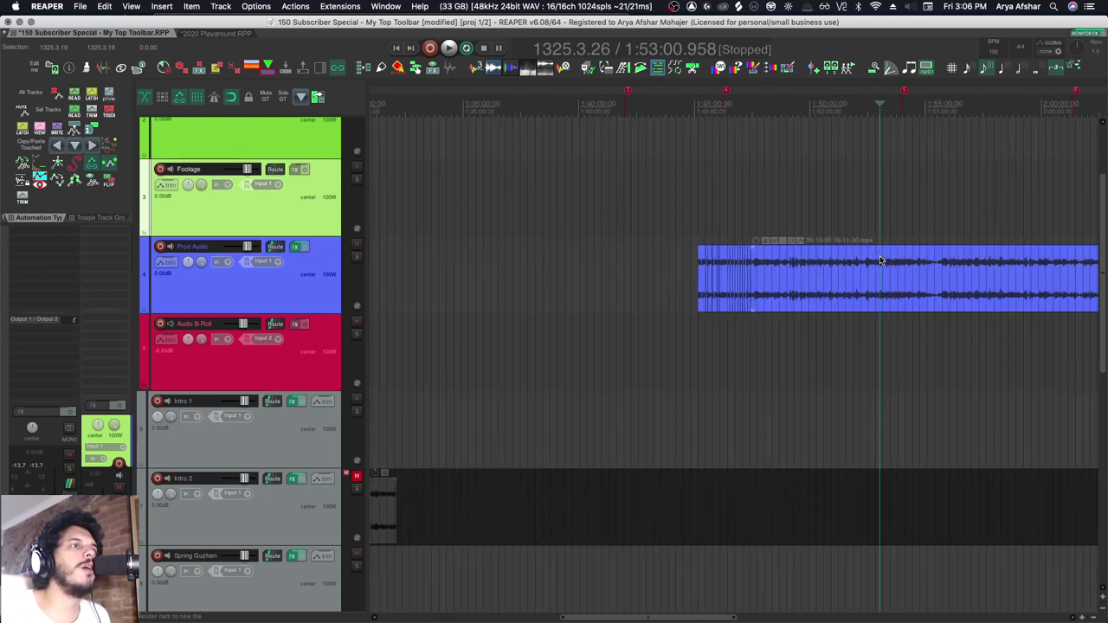
{"action": "scroll", "coordinate": [881, 261], "scroll_direction": "down", "scroll_amount": 5}
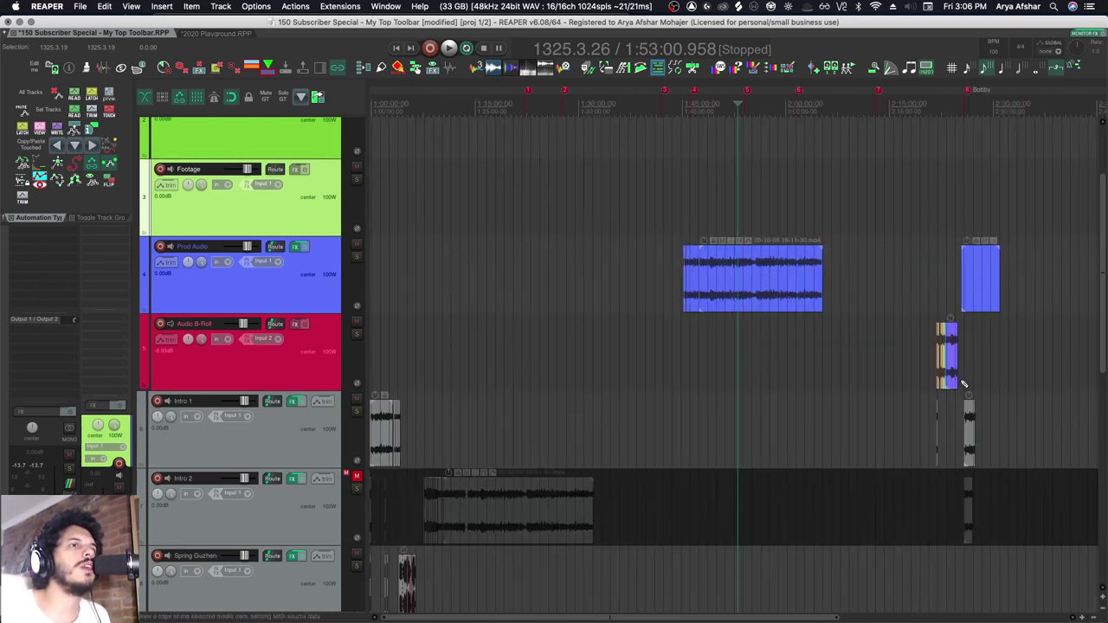
{"action": "scroll", "coordinate": [500, 347], "scroll_direction": "down", "scroll_amount": 8}
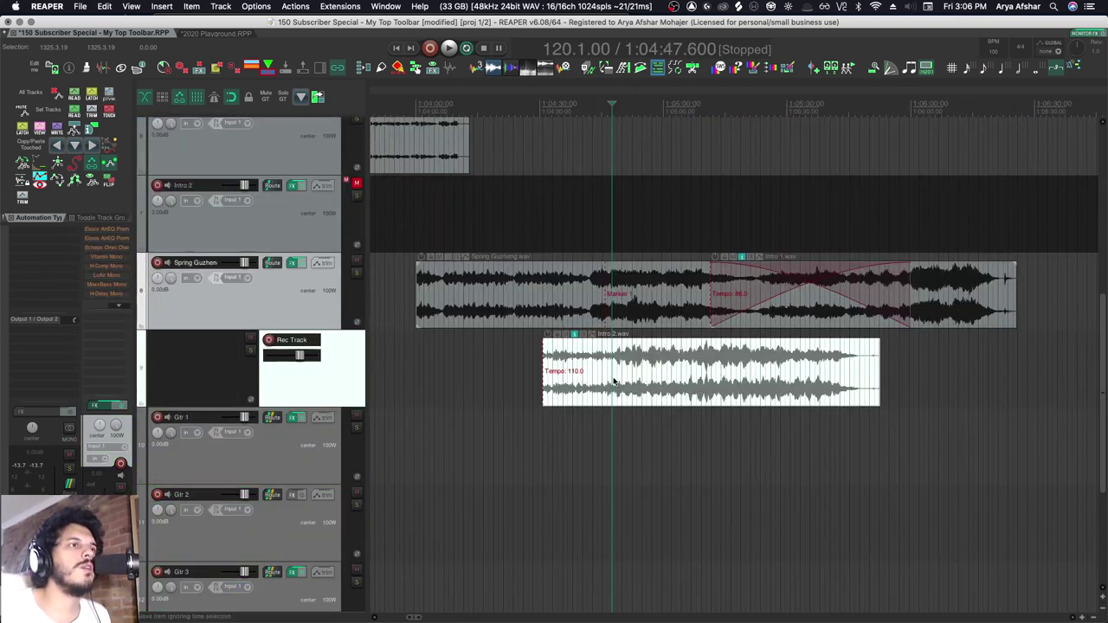
{"action": "left_click", "coordinate": [615, 380]}
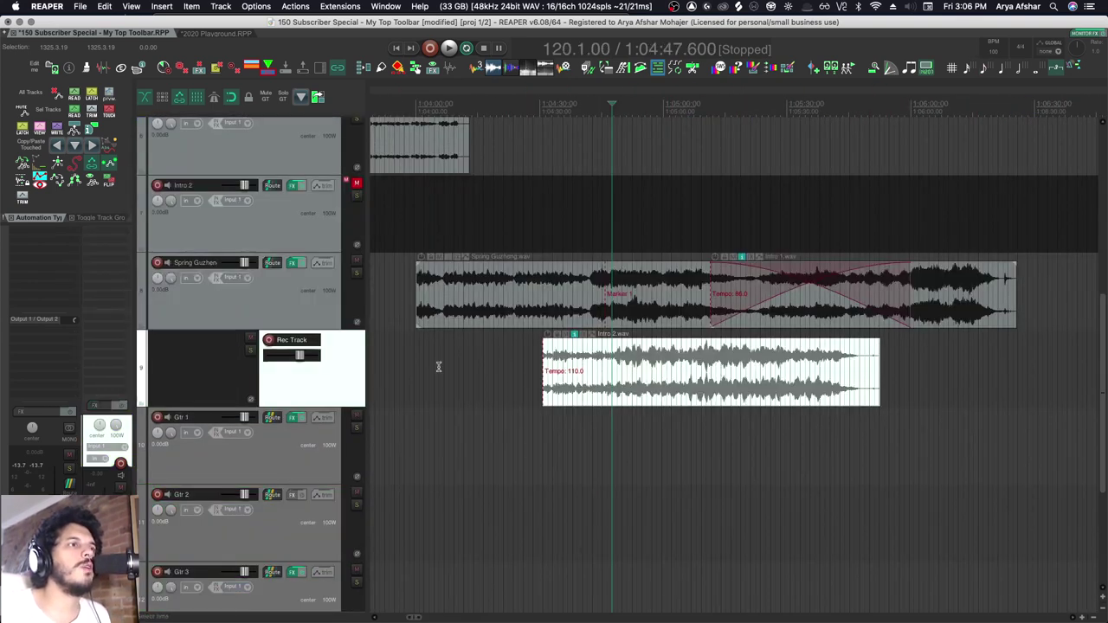
{"action": "left_click", "coordinate": [1077, 69]}
{"action": "type", "text": "110"}
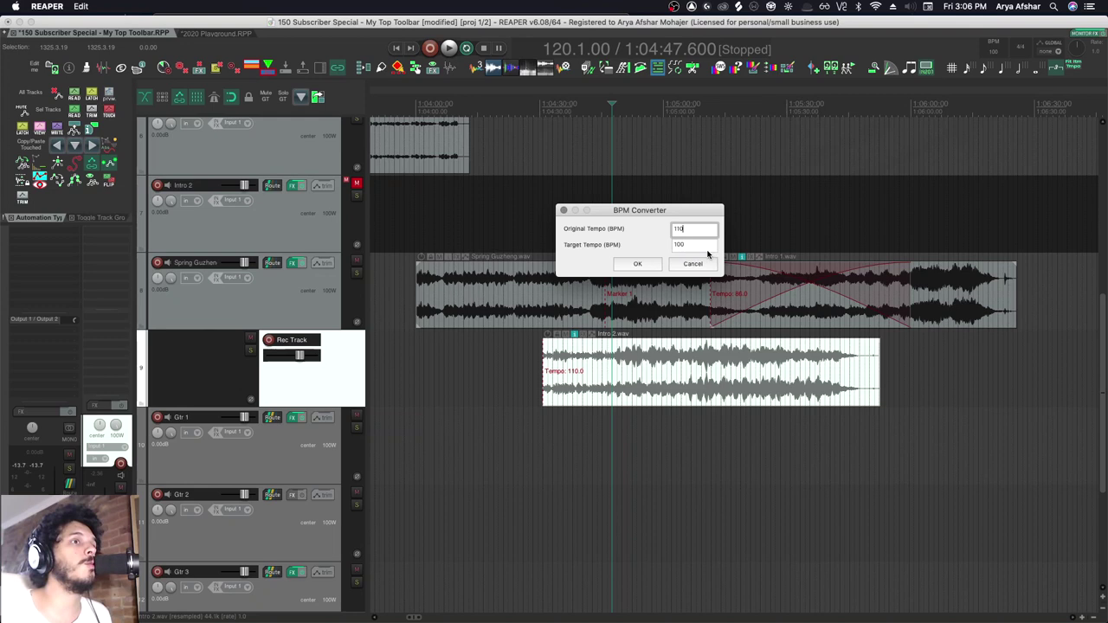
{"action": "double_click", "coordinate": [699, 248]}
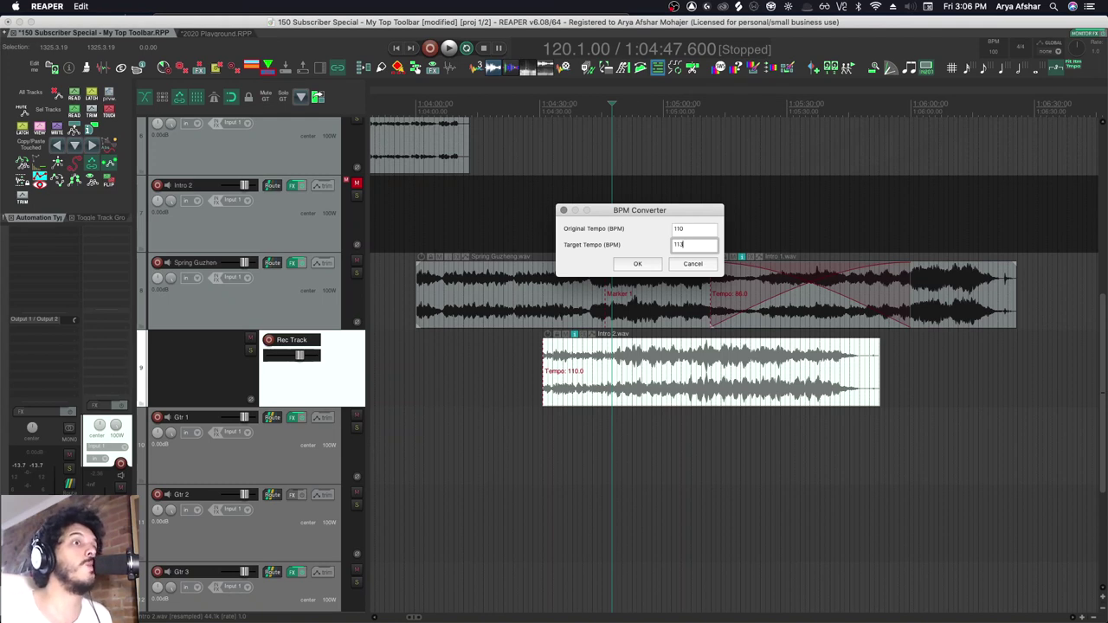
{"action": "key", "text": "Return"}
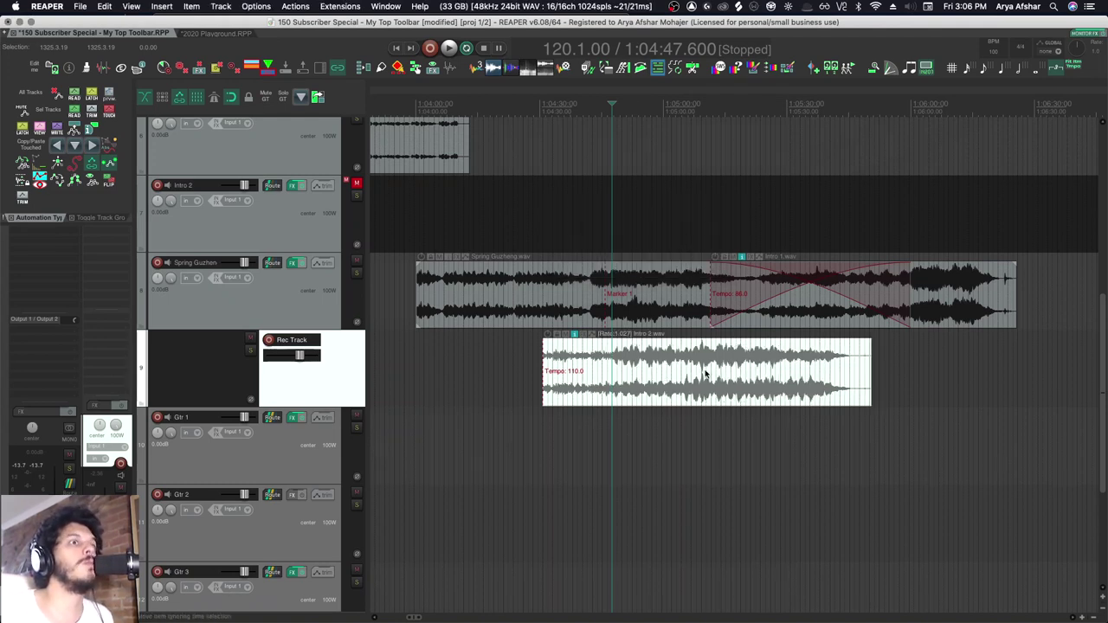